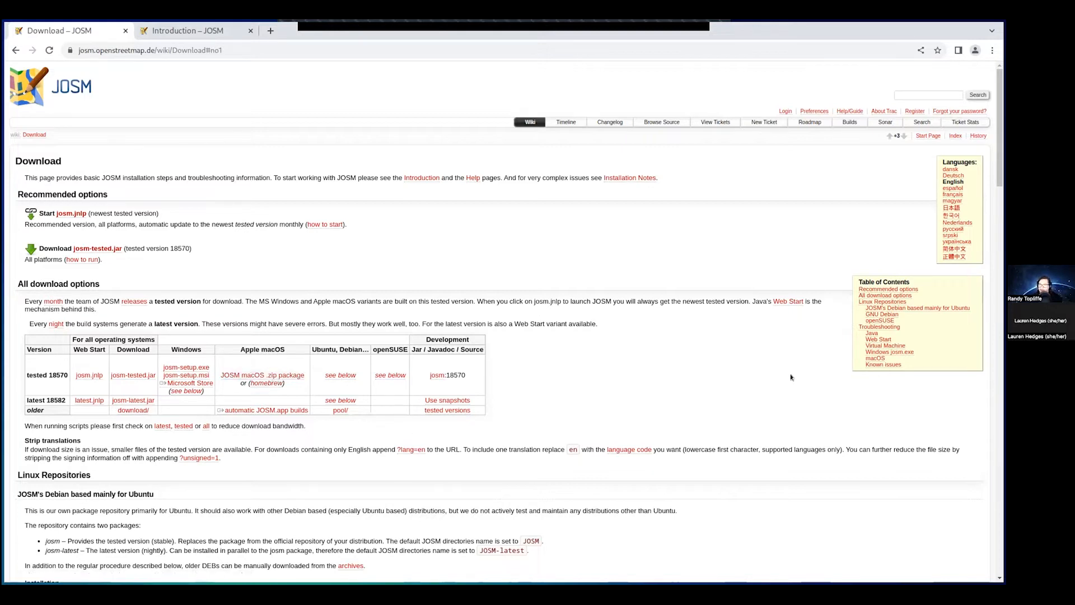
- Highlight the Windows josm.exe installation notes and the macOS brew instructions on the download page
left_click_drag(1002, 126, 1003, 546)
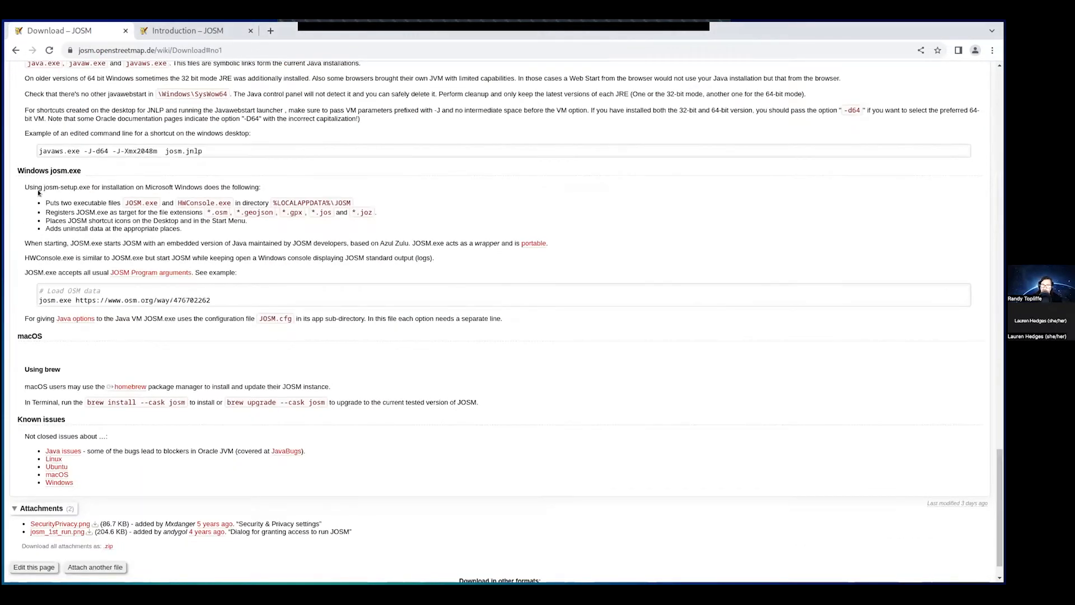
left_click_drag(24, 186, 493, 323)
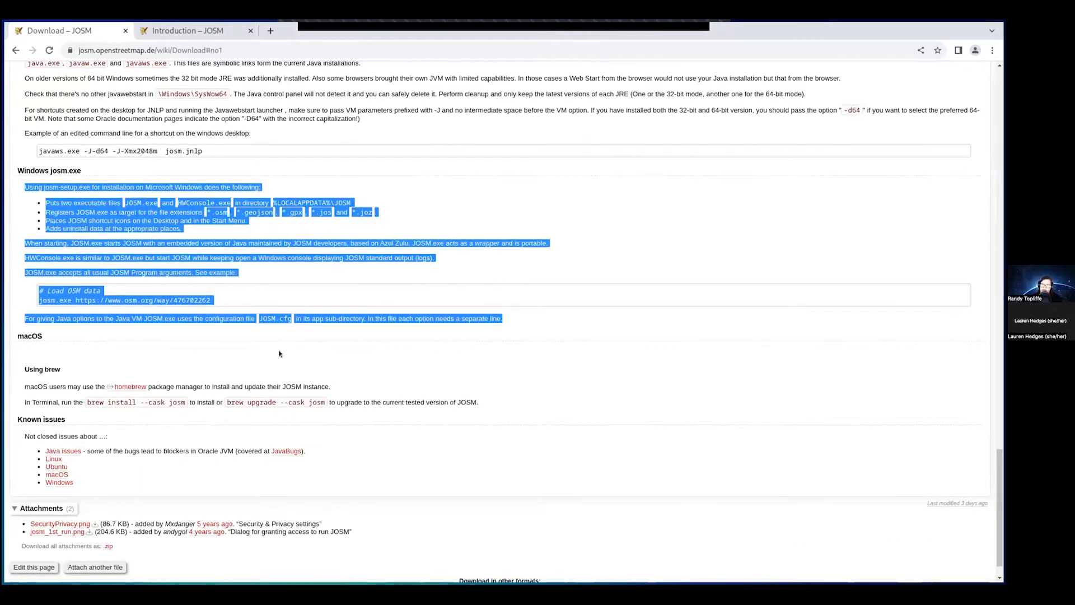
left_click(79, 371)
left_click_drag(38, 353, 576, 406)
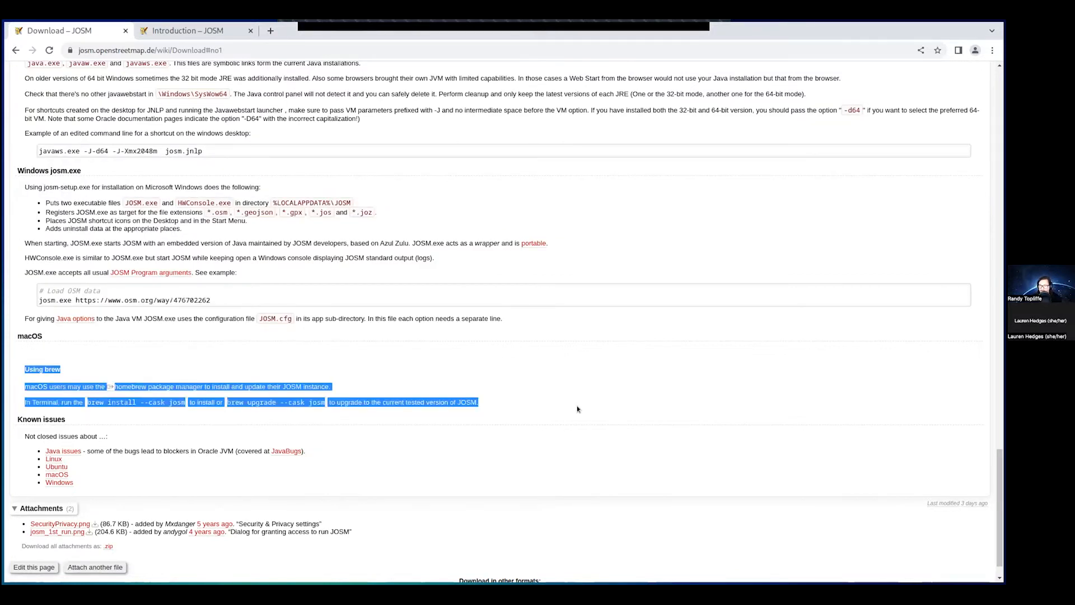
left_click(566, 397)
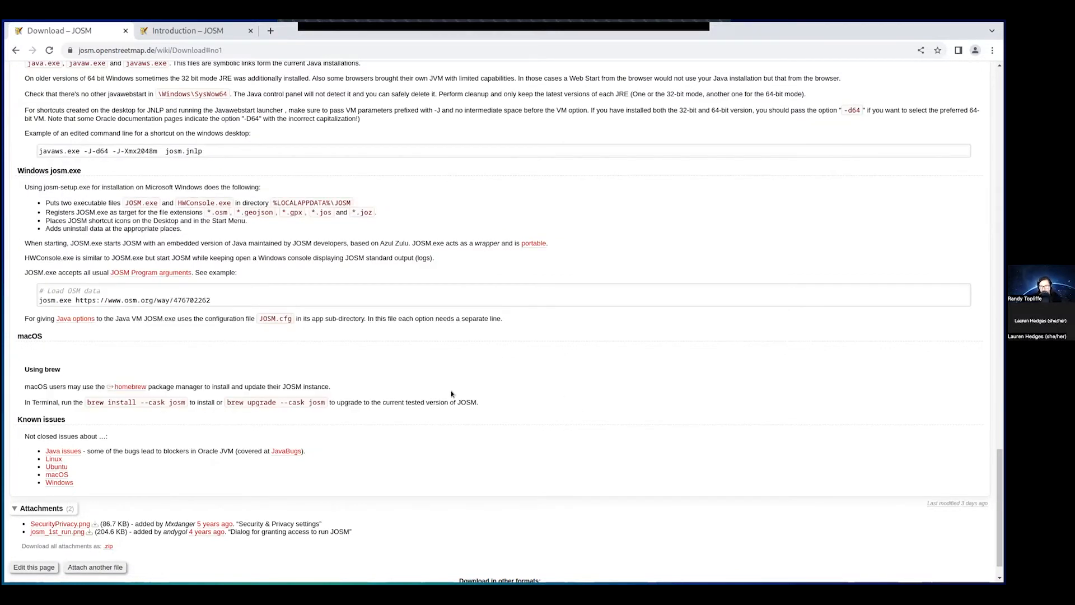
scroll(452, 395, "up", 1)
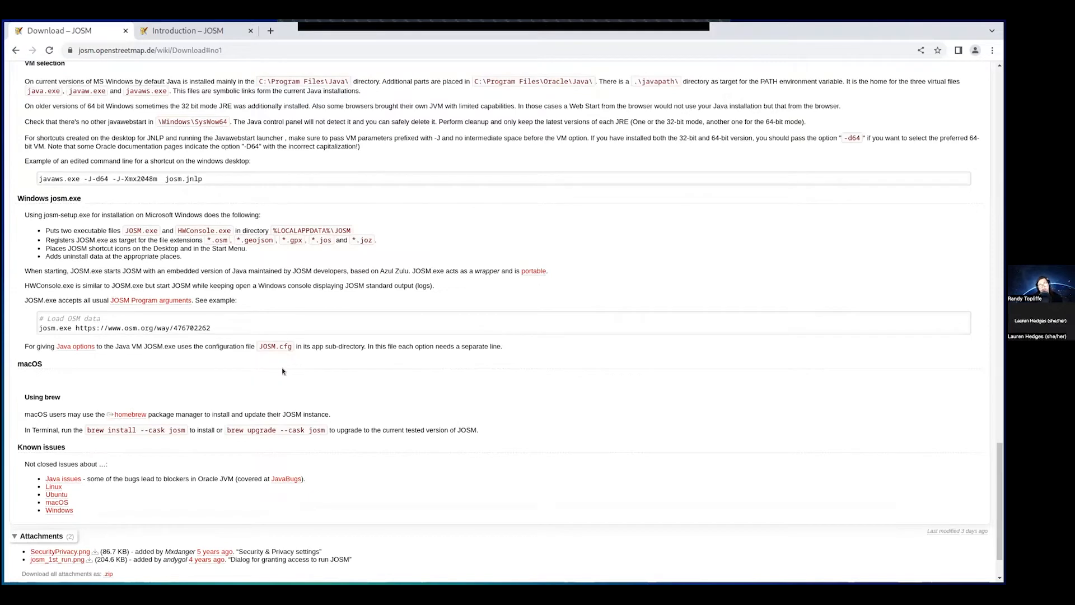
scroll(282, 371, "up", 15)
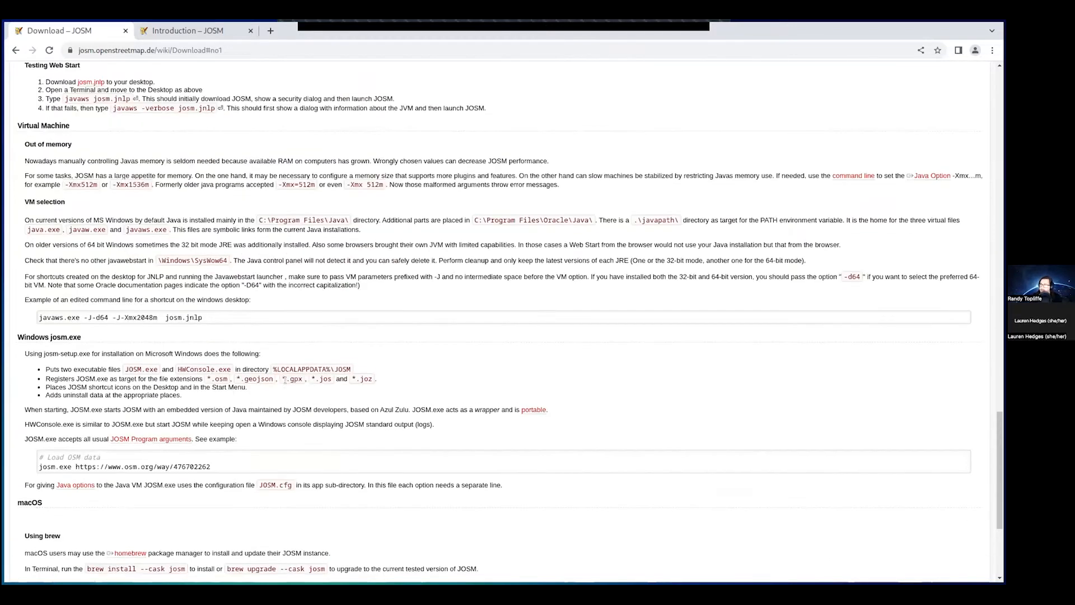
left_click_drag(998, 385, 999, 106)
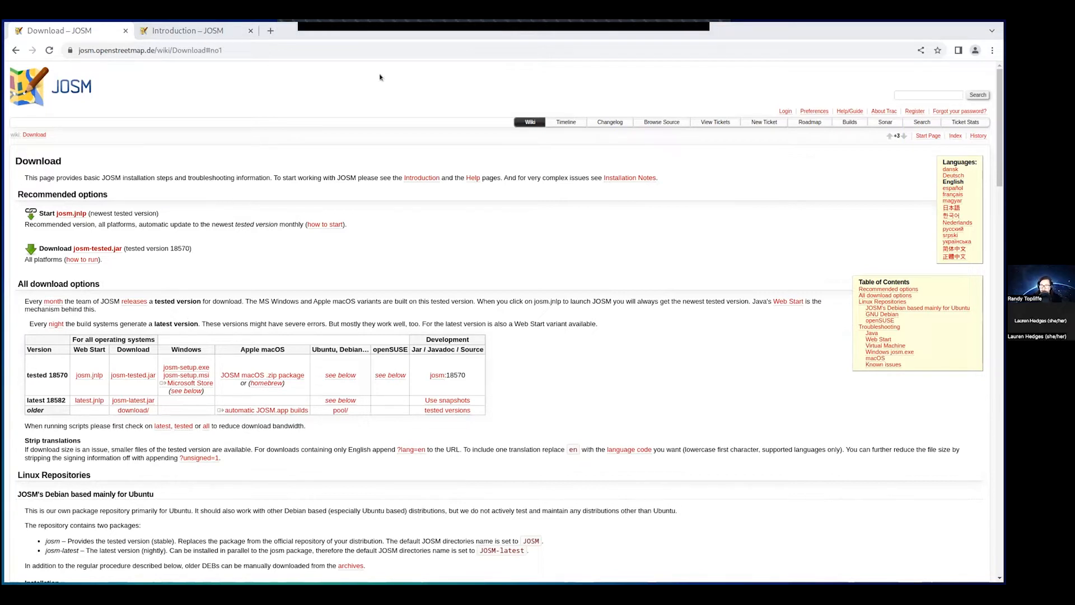
- Open the JOSM wiki start page, web-search 'josm' and open the JOSM Download page
left_click(162, 50)
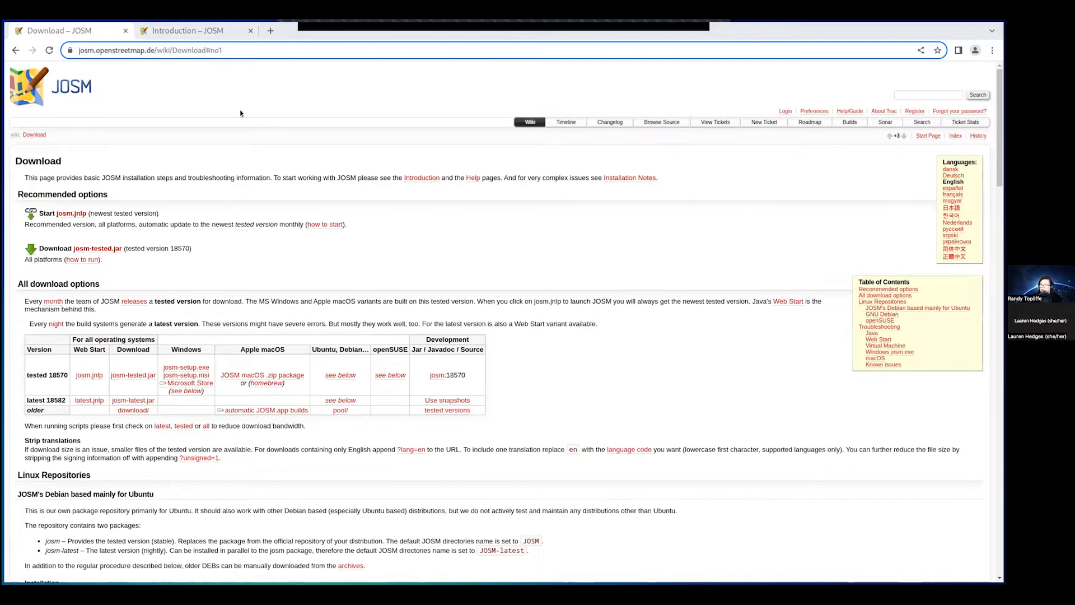
left_click(527, 121)
left_click(270, 30)
type("jo")
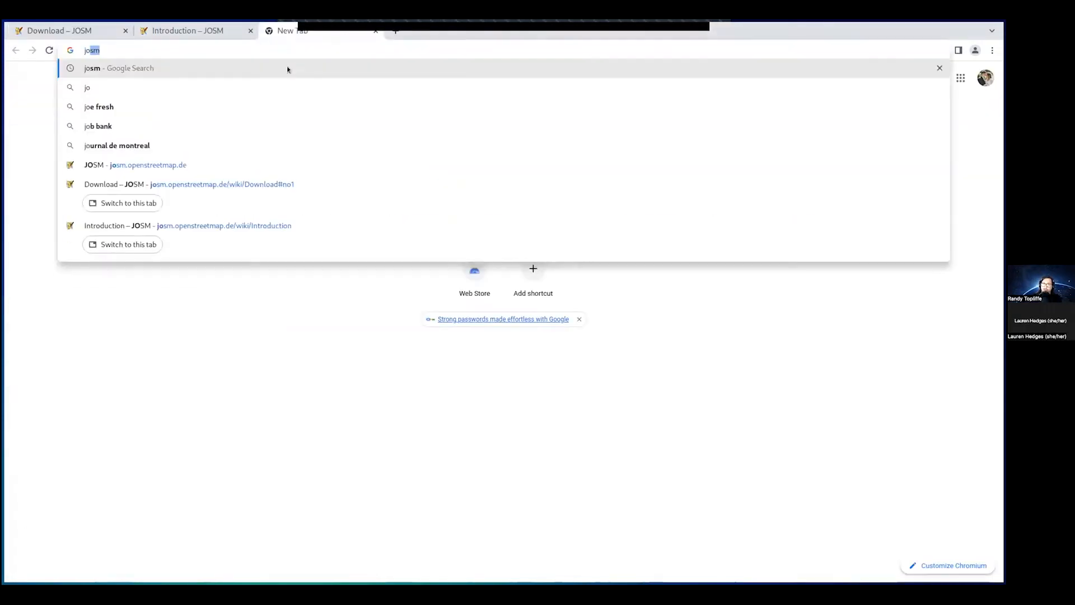
type("sm")
key("Return")
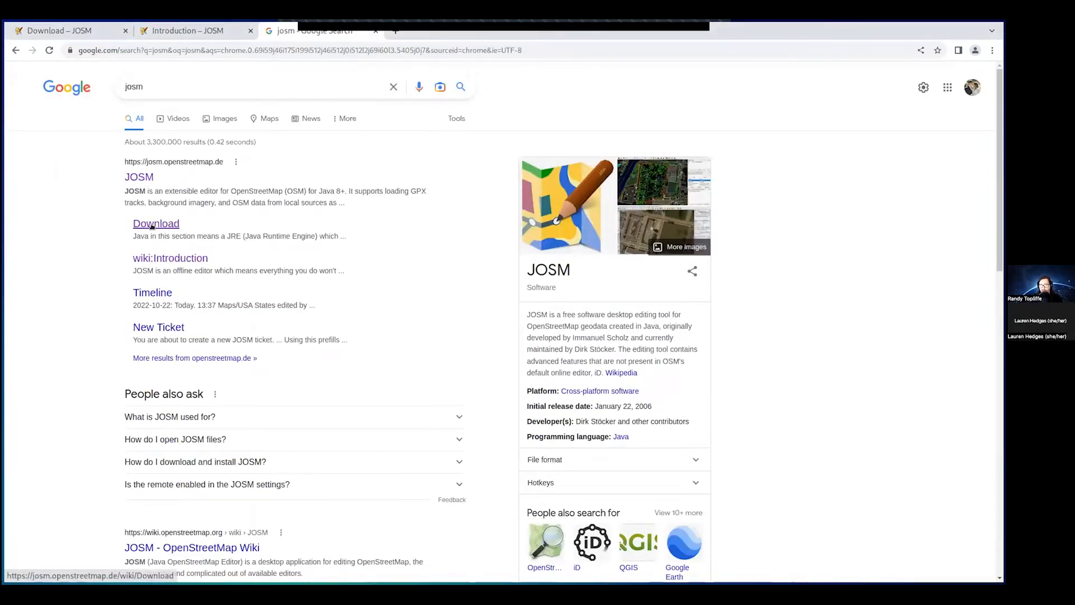
left_click(151, 222)
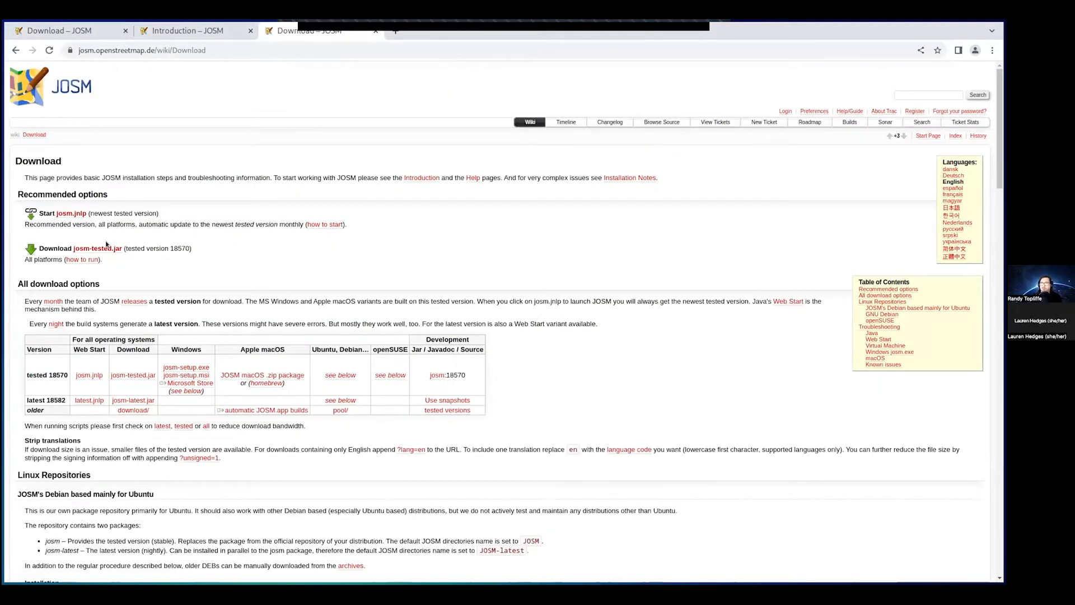
left_click(375, 31)
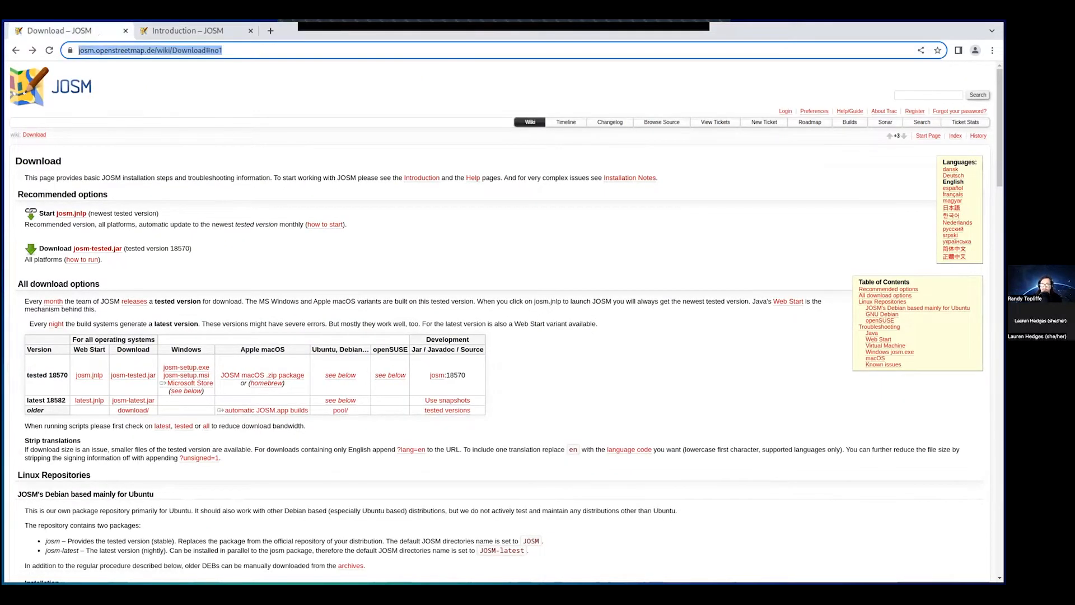
left_click(238, 106)
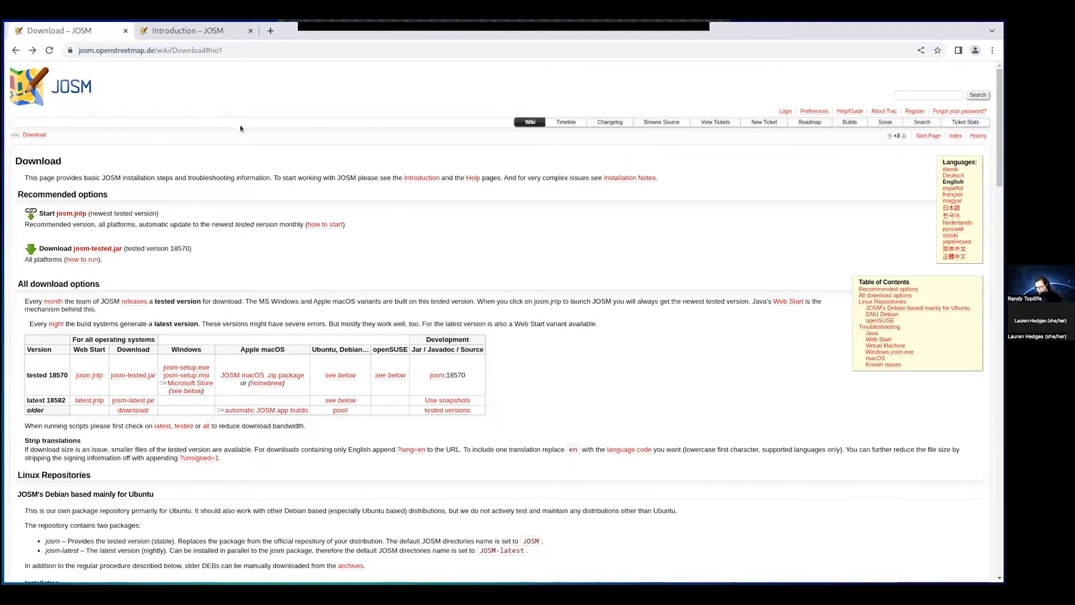
- In the JOSM editor, highlight the start page text and its first news entries
key("alt+Tab")
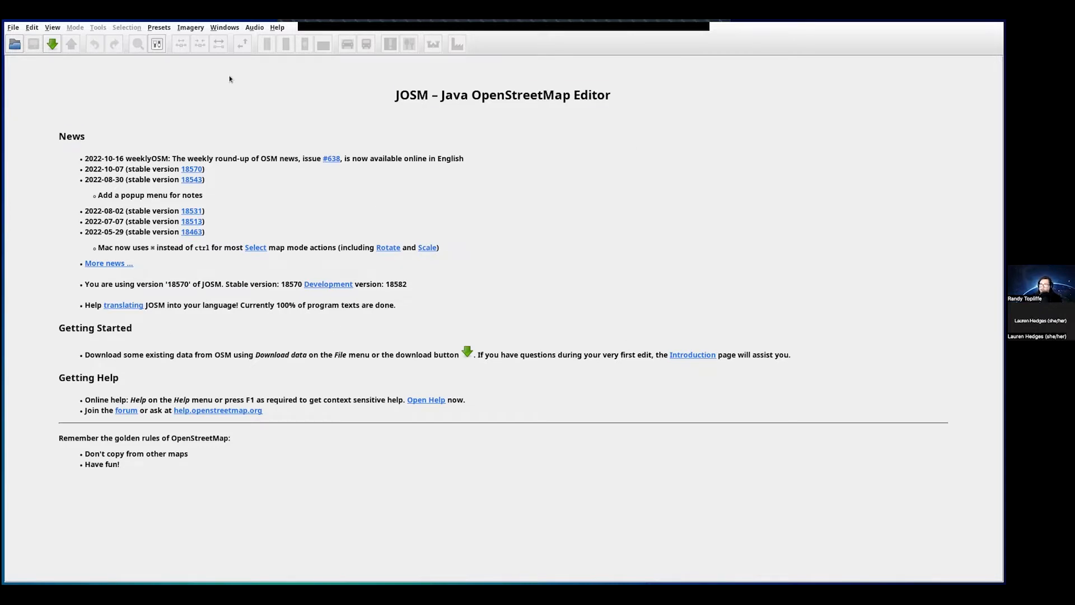
left_click_drag(232, 78, 607, 456)
left_click(601, 457)
left_click_drag(69, 156, 567, 197)
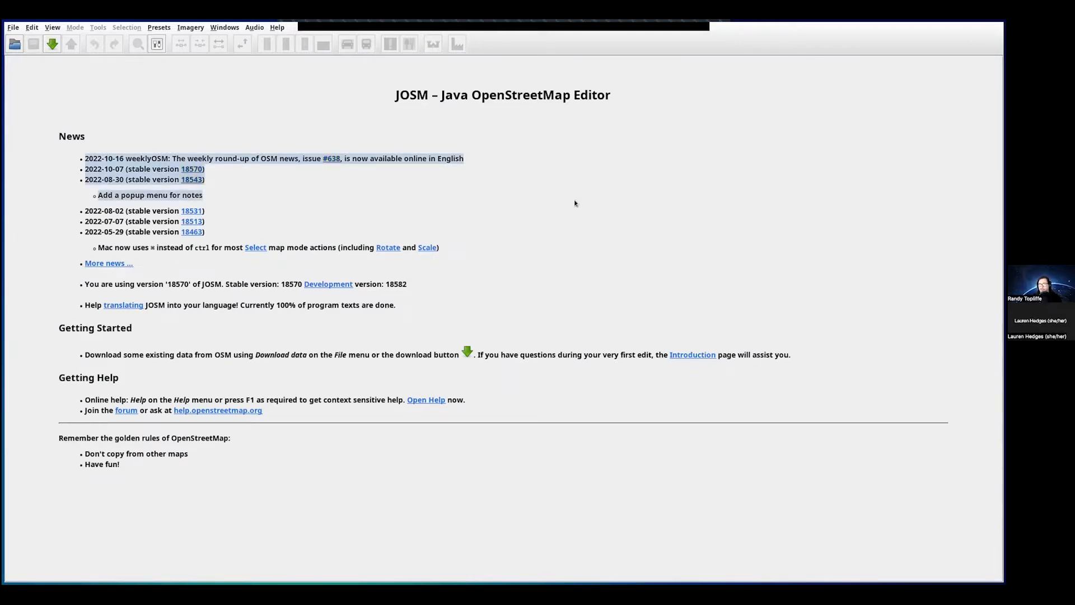
left_click(573, 199)
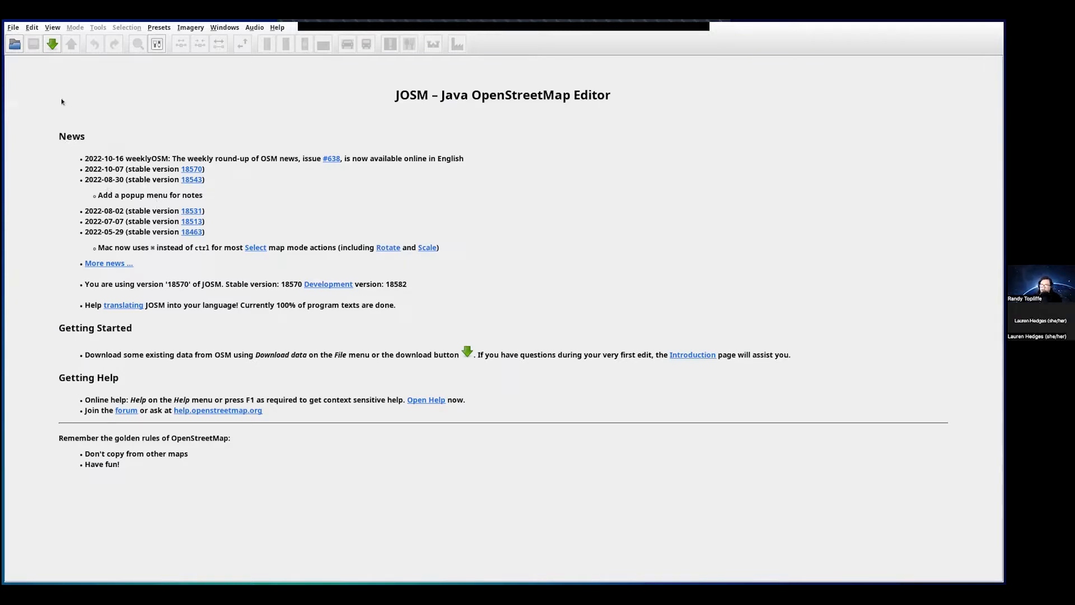
left_click_drag(59, 101, 597, 466)
left_click(125, 113)
- Highlight the start page hints about downloading data, the download button and the Introduction page
left_click_drag(131, 355, 290, 358)
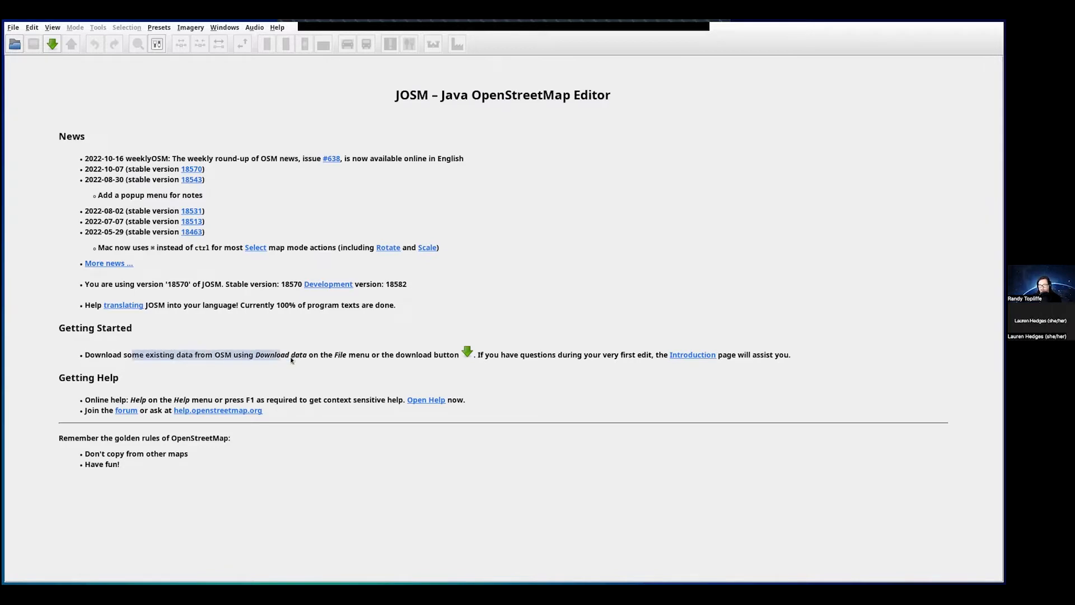
left_click_drag(365, 357, 472, 362)
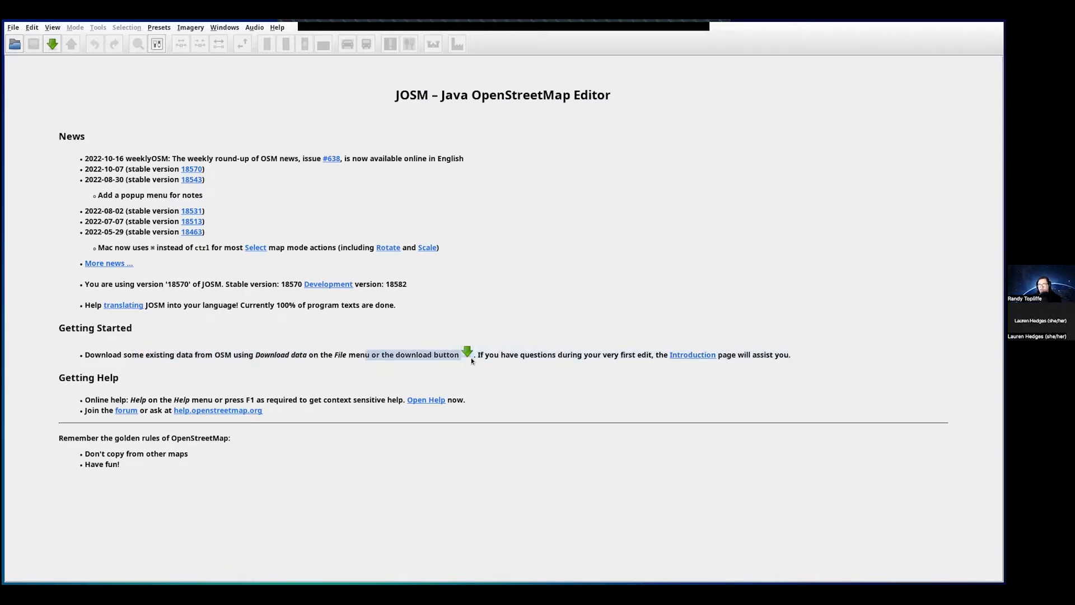
left_click(506, 358)
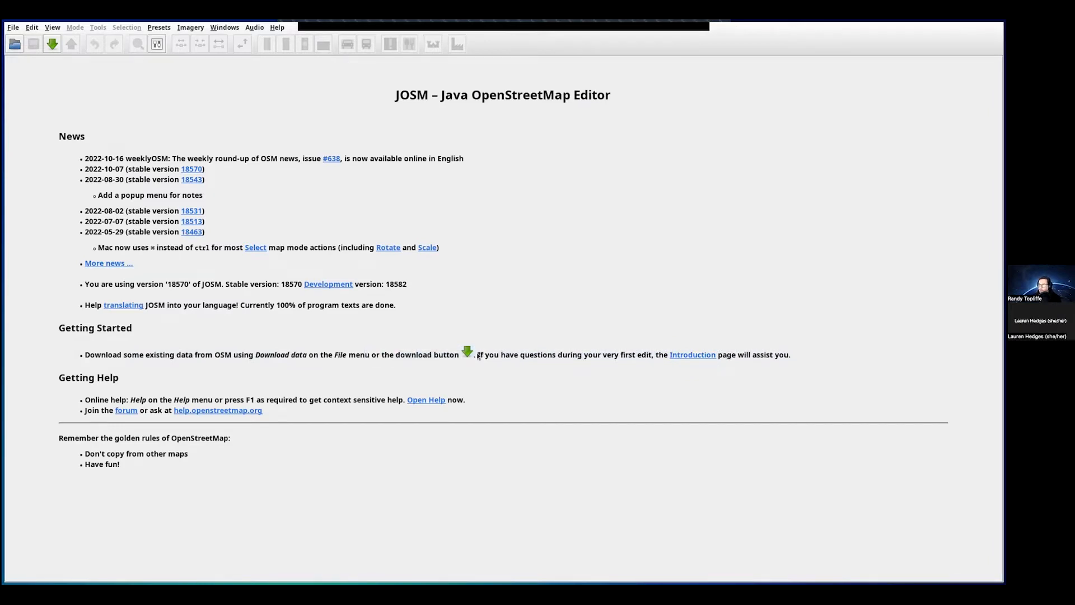
left_click_drag(477, 357, 716, 367)
left_click(634, 379)
- Read through the Introduction to JOSM wiki page in the browser and return to its top
key("alt+Tab")
left_click(177, 31)
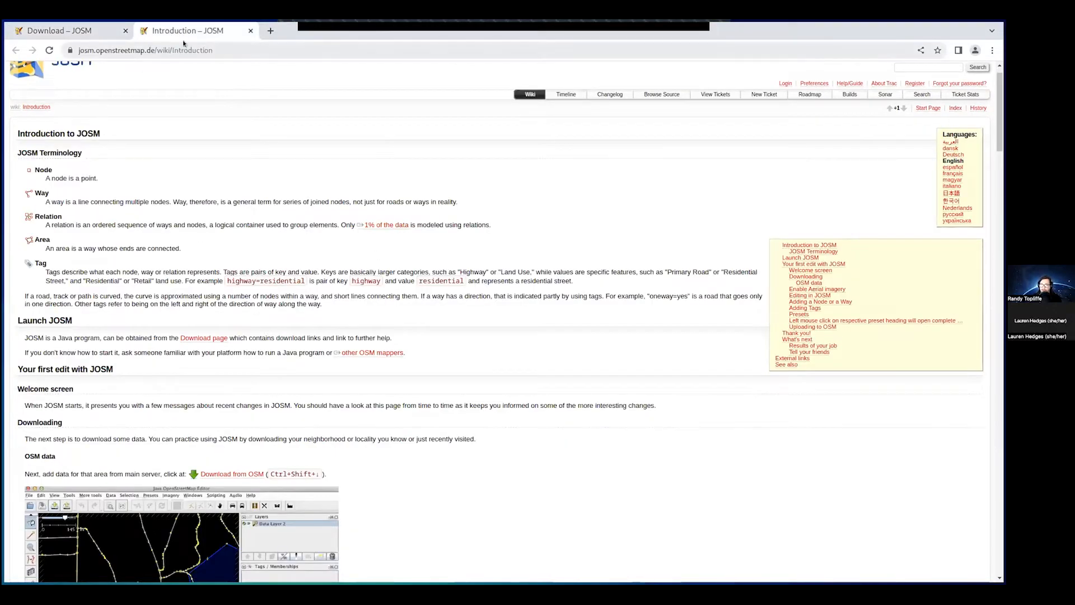
scroll(409, 386, "down", 3)
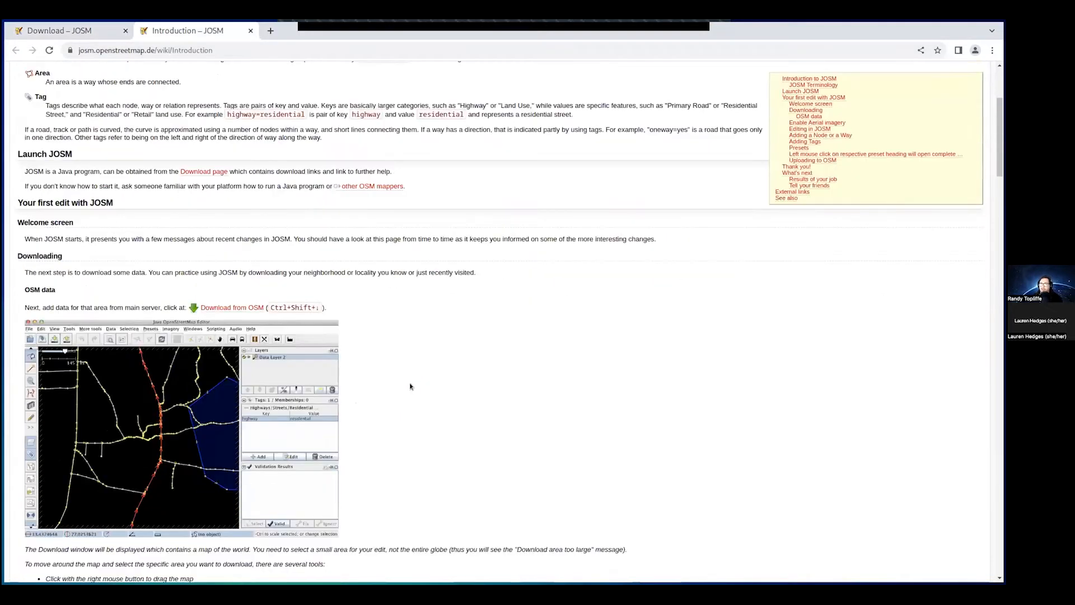
scroll(411, 380, "down", 1)
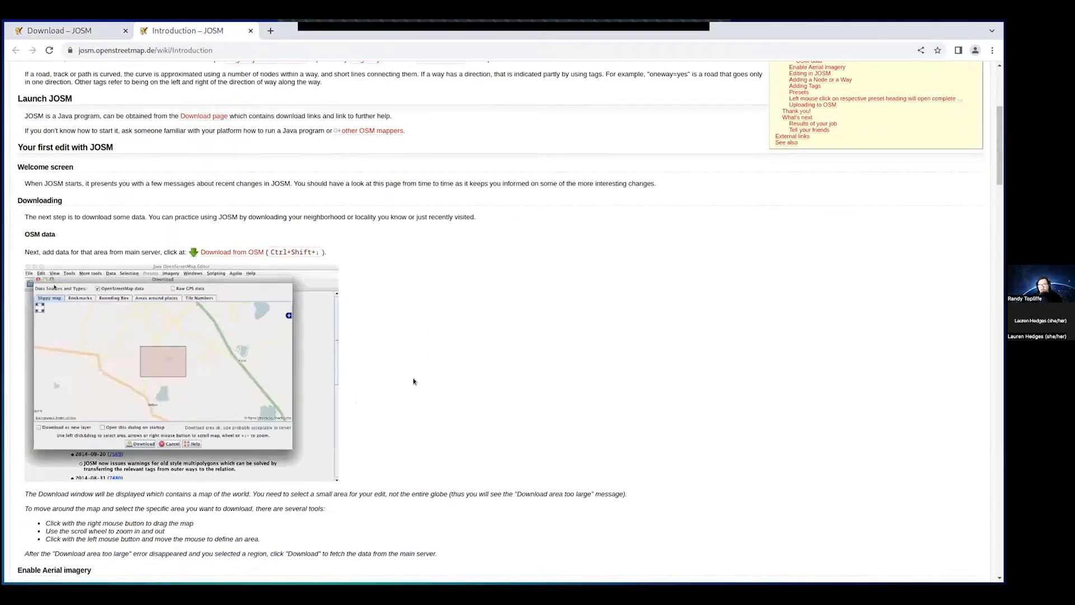
scroll(425, 364, "down", 4)
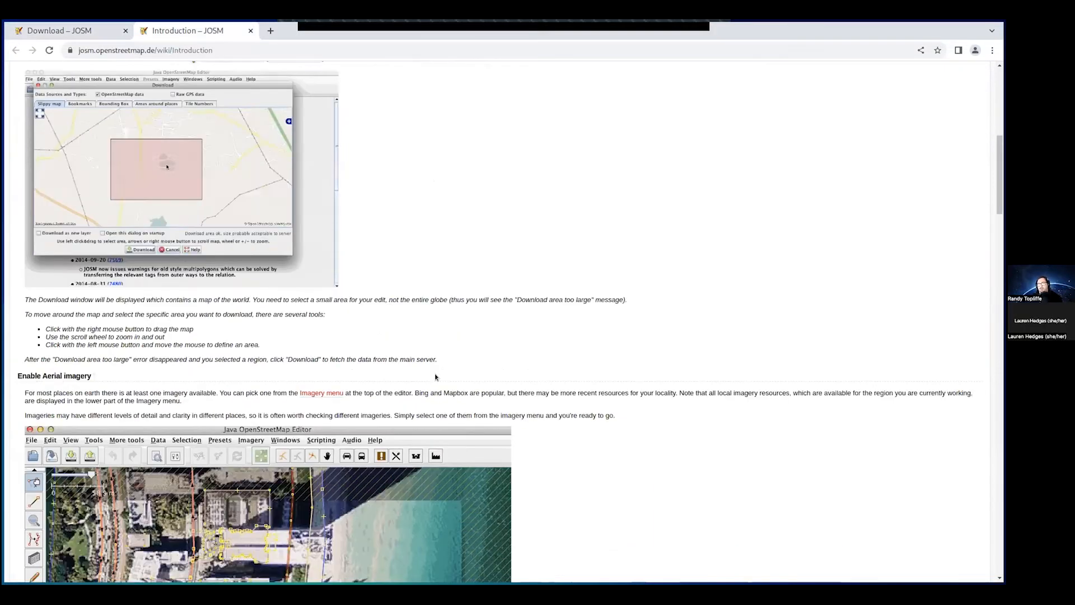
scroll(554, 335, "down", 3)
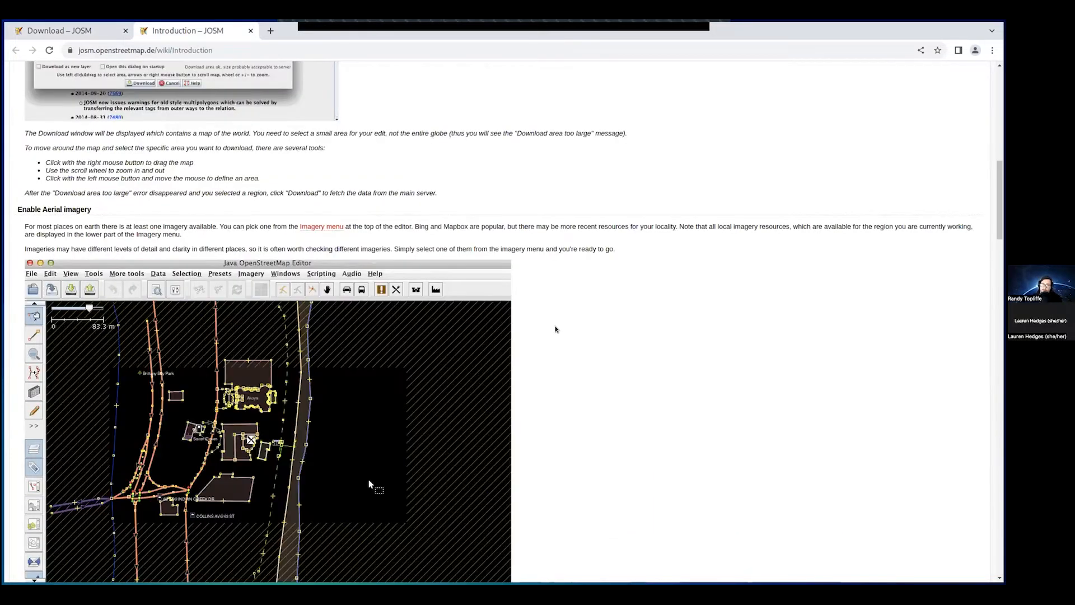
scroll(517, 330, "down", 2)
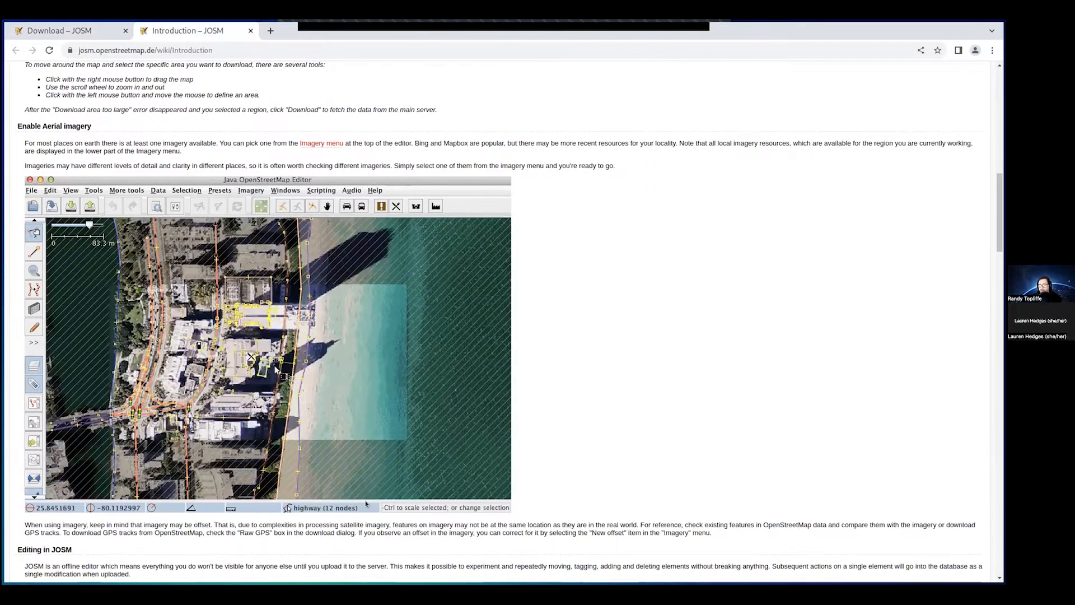
scroll(572, 328, "up", 2)
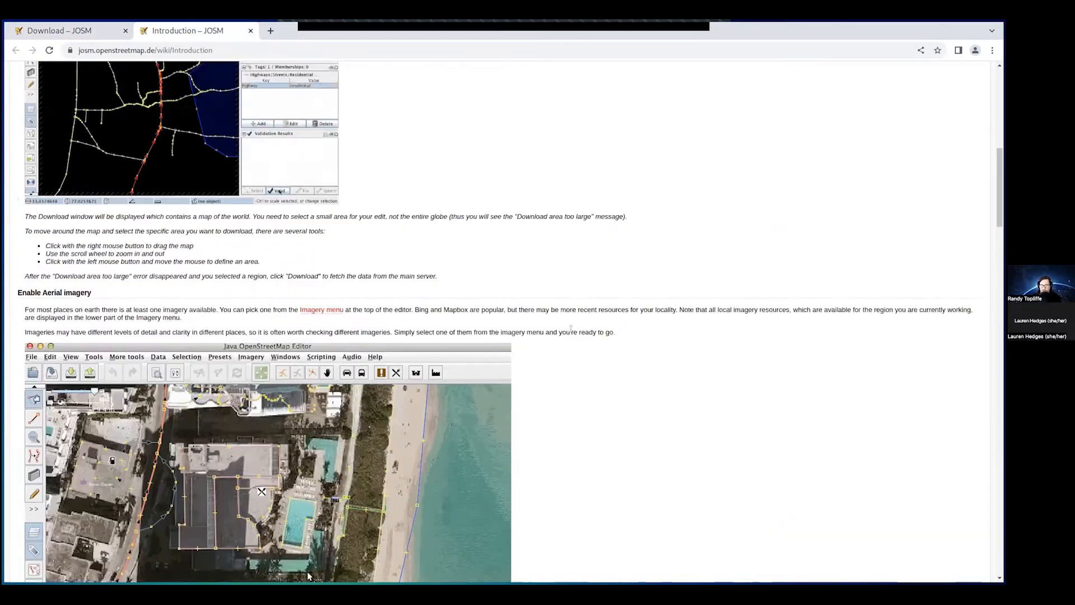
scroll(570, 329, "down", 5)
scroll(564, 330, "down", 6)
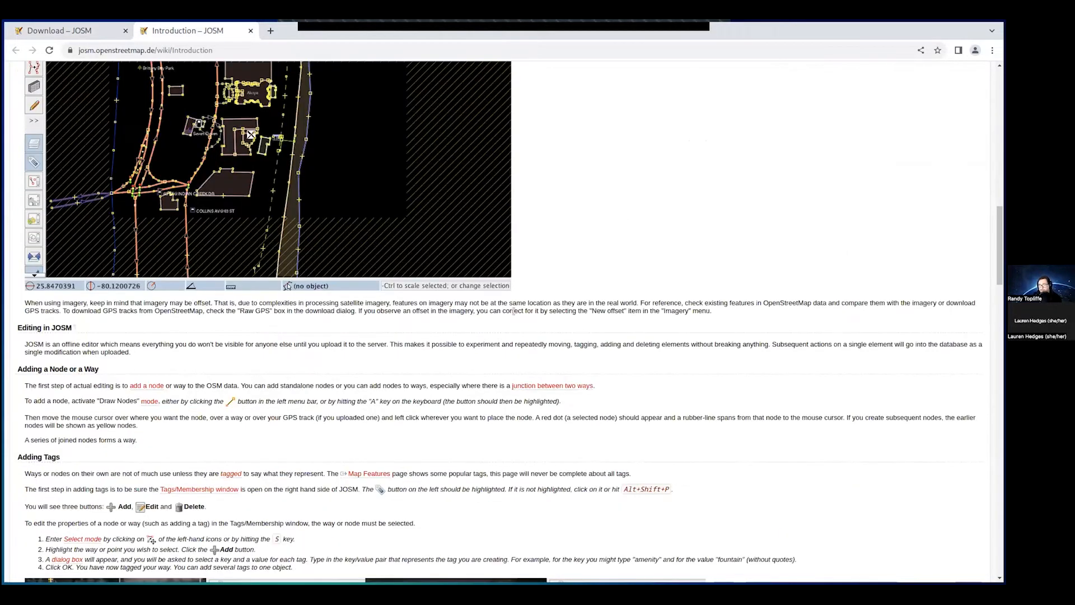
scroll(454, 351, "down", 4)
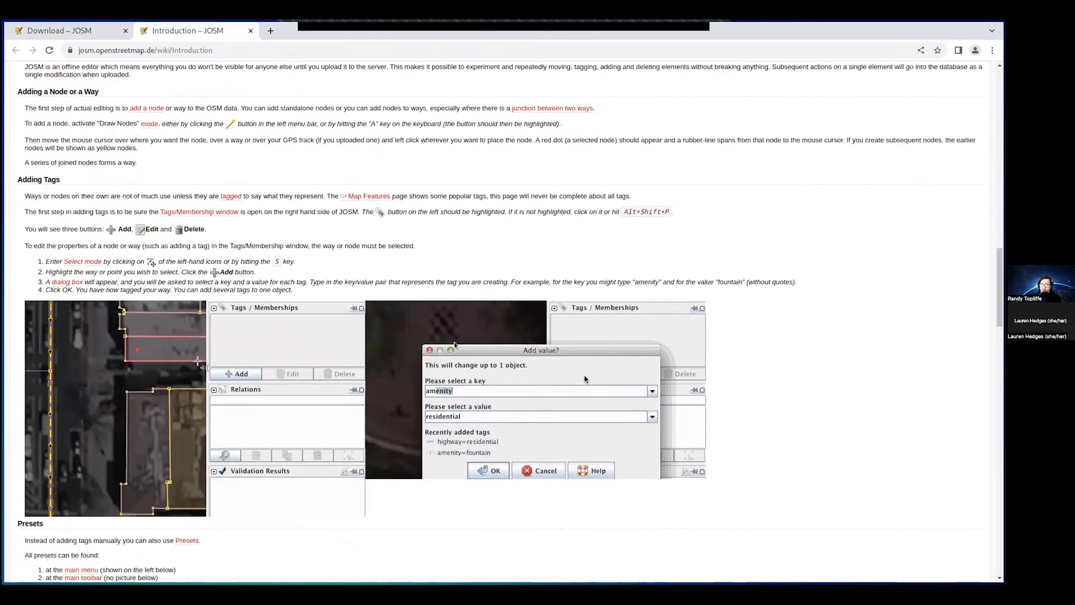
scroll(454, 326, "down", 15)
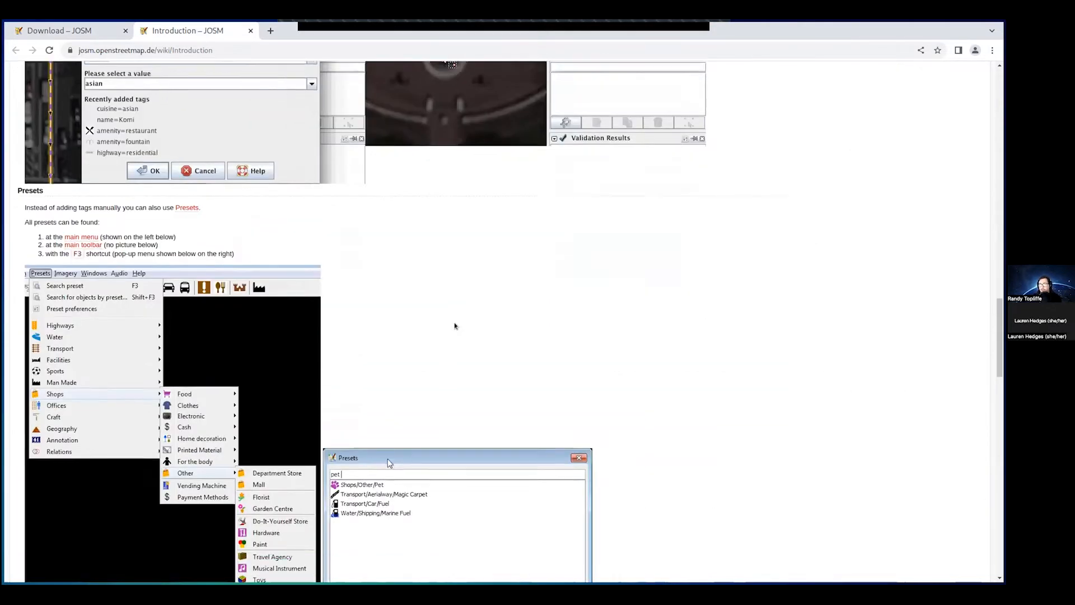
scroll(454, 325, "down", 6)
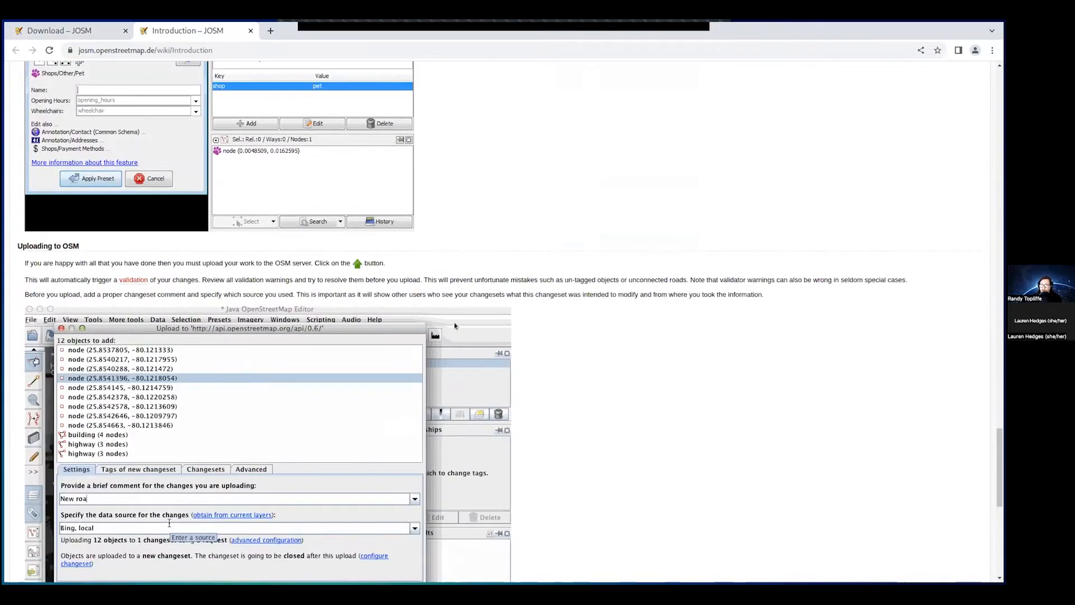
scroll(455, 358, "up", 12)
scroll(462, 408, "up", 12)
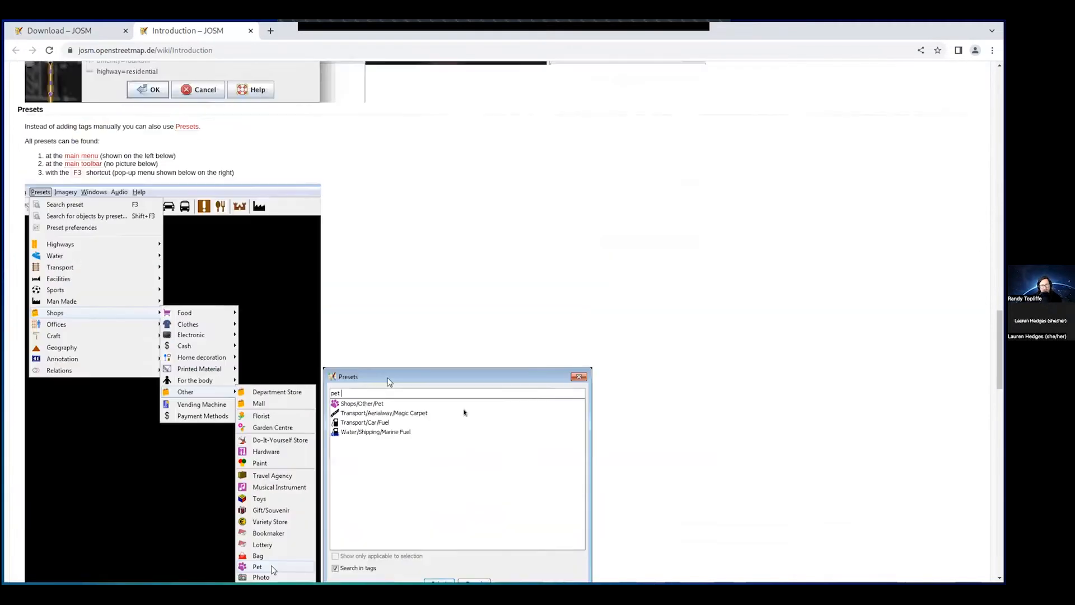
scroll(963, 228, "up", 20)
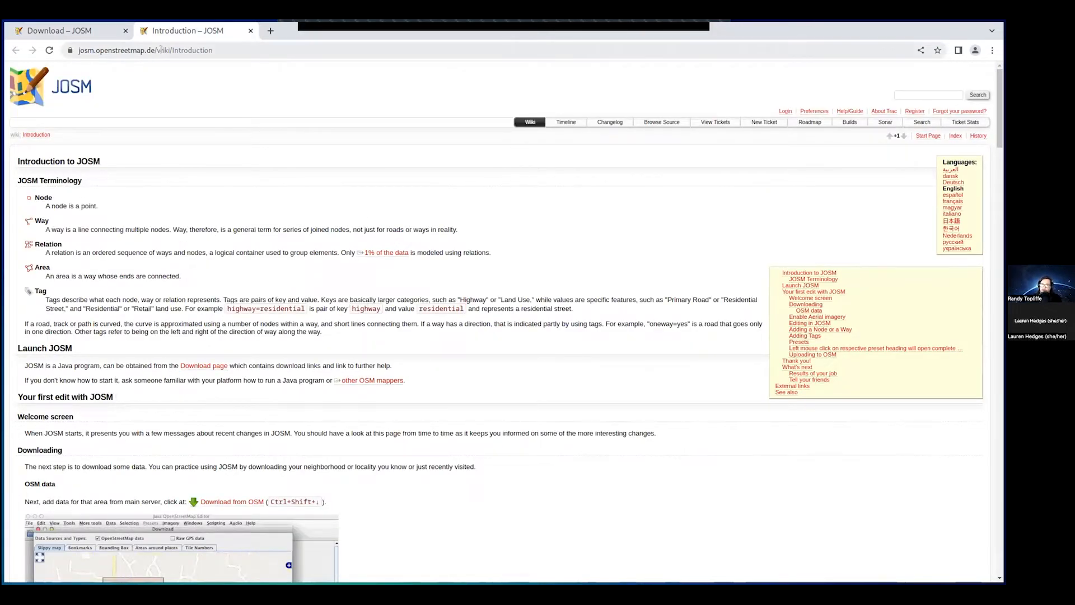
- Select 'Introduction' in the page's web address, then return to the JOSM editor
left_click(128, 51)
double_click(204, 49)
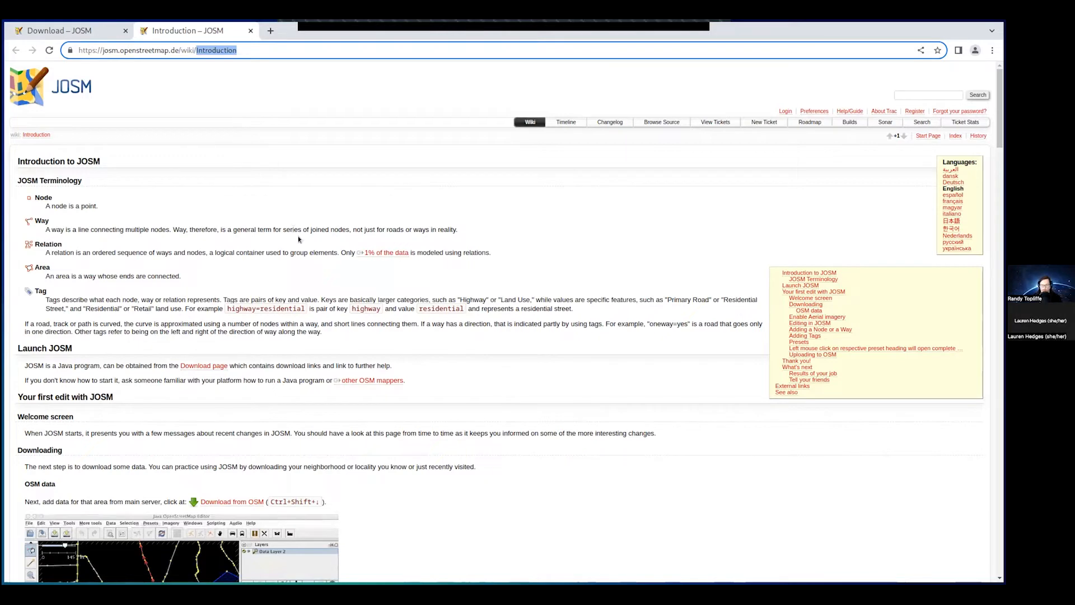
key("alt+Tab")
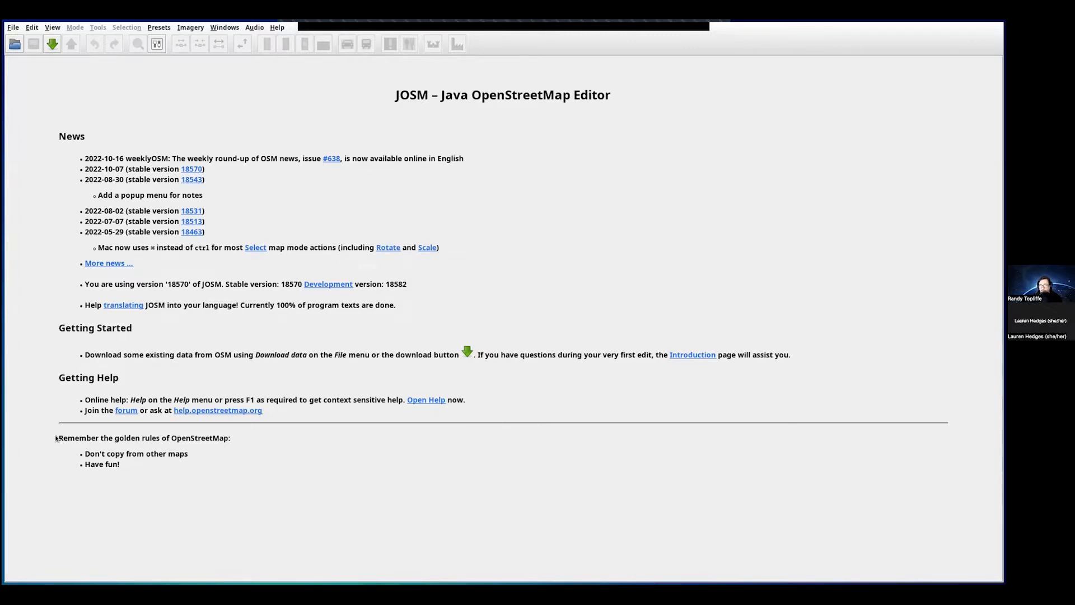
left_click_drag(56, 439, 220, 451)
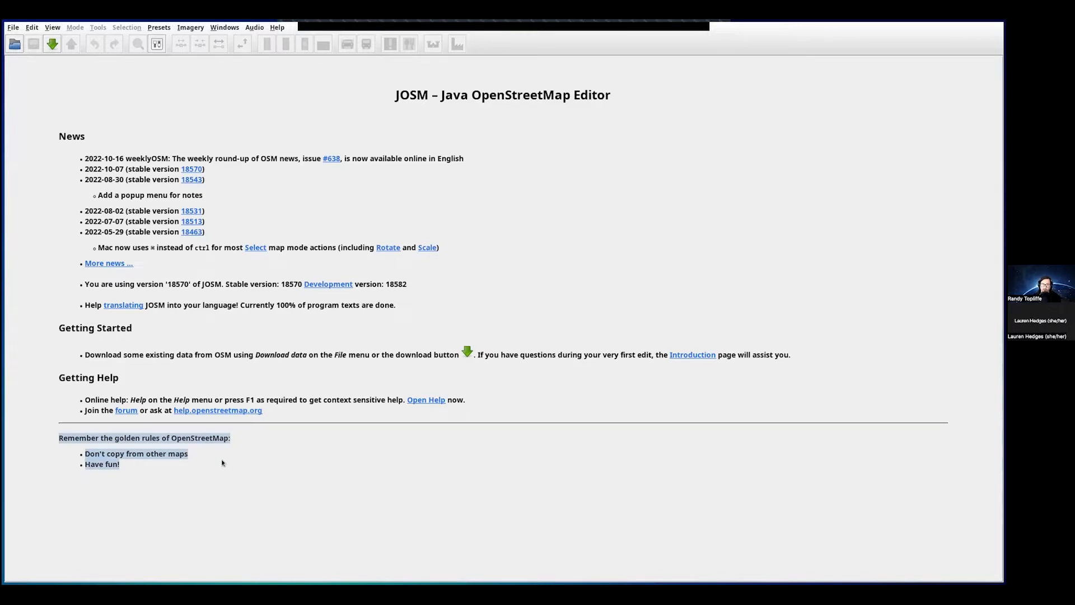
left_click(220, 462)
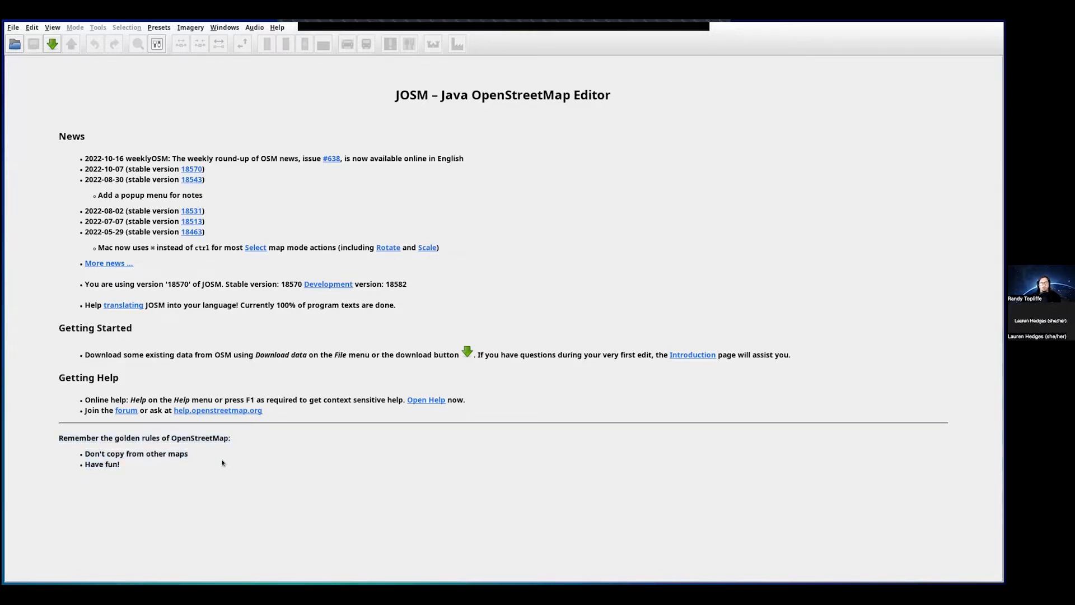
left_click_drag(84, 455, 172, 460)
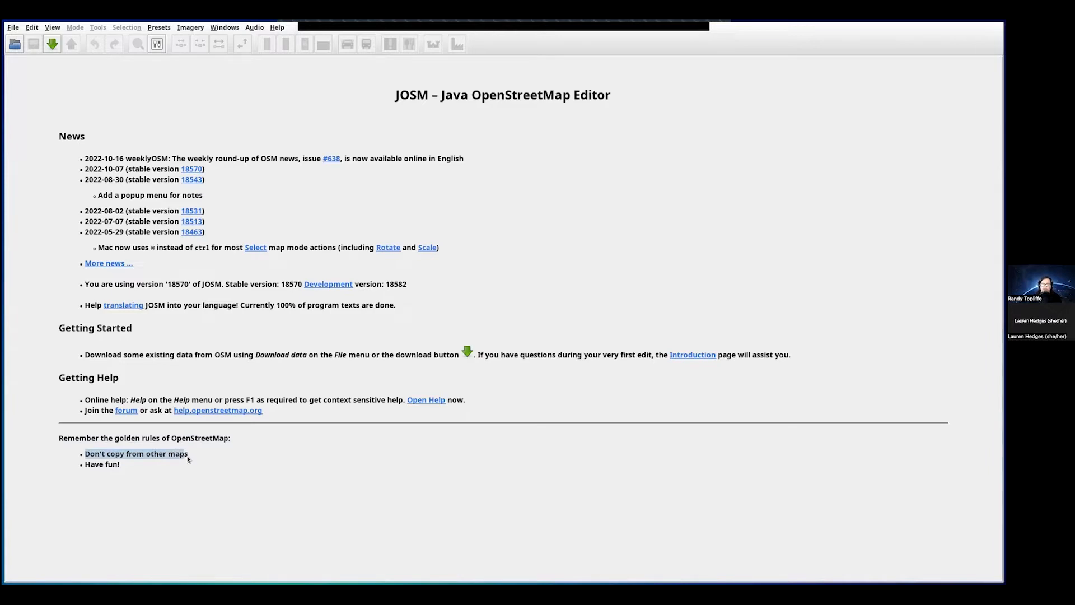
left_click(189, 456)
left_click_drag(189, 456, 83, 464)
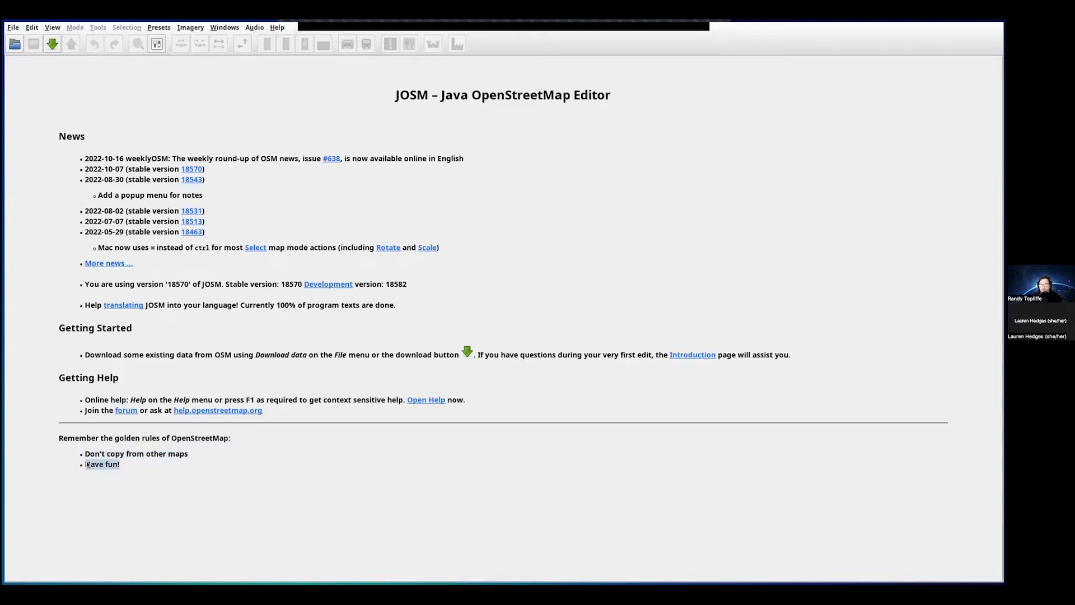
left_click(139, 467)
- Browse from the File menu across to the Edit menu with Preferences listed
left_click(12, 28)
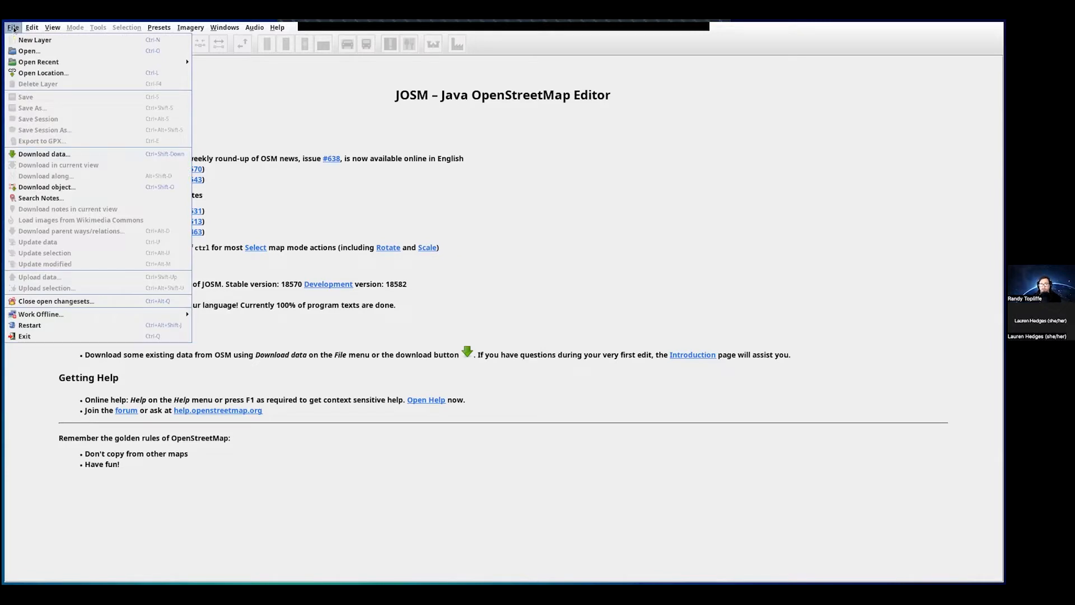
mouse_move(32, 28)
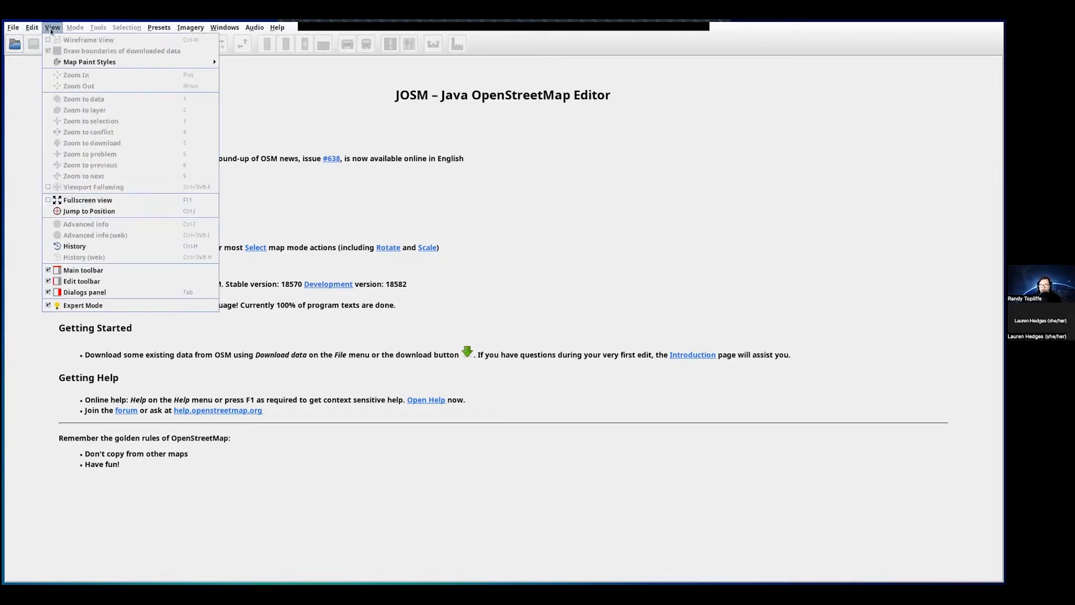
mouse_move(150, 26)
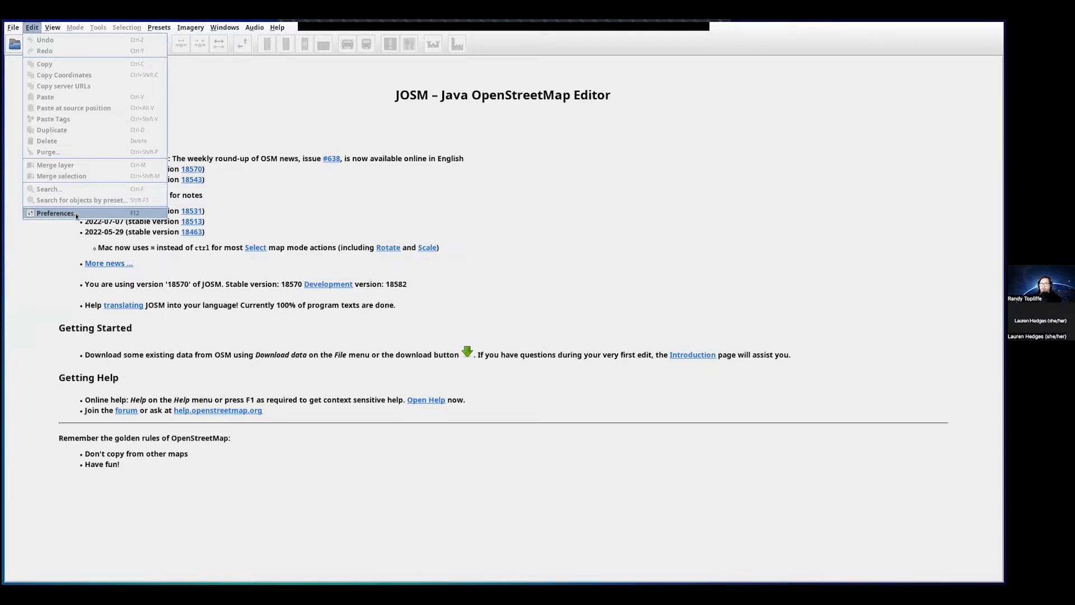
- Open Edit > Preferences, centre the dialog, and list the Display tab's Look and Feel options
left_click(55, 213)
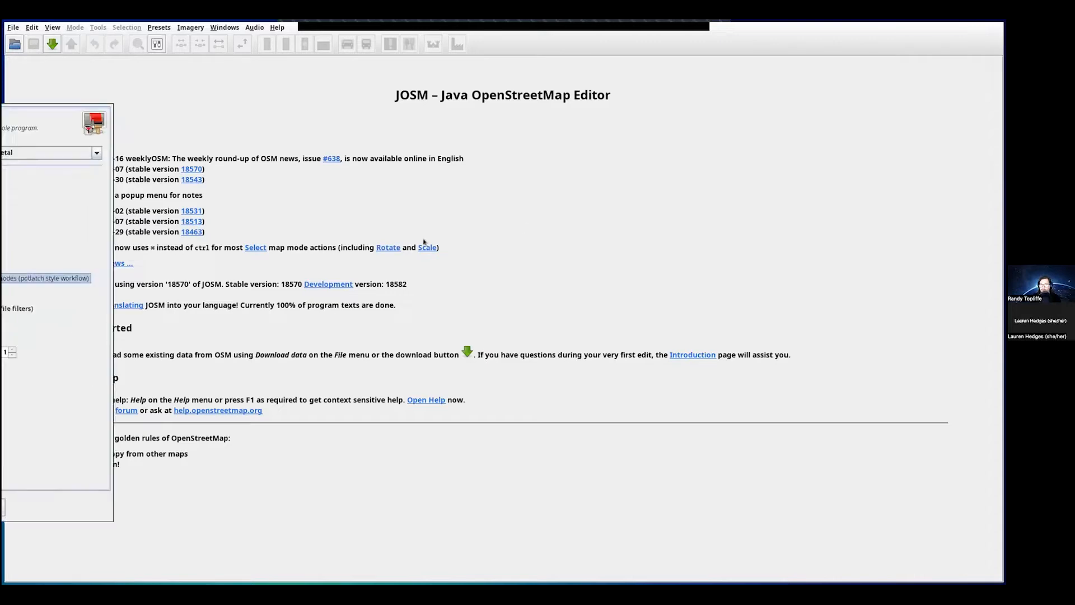
left_click_drag(446, 245, 508, 177)
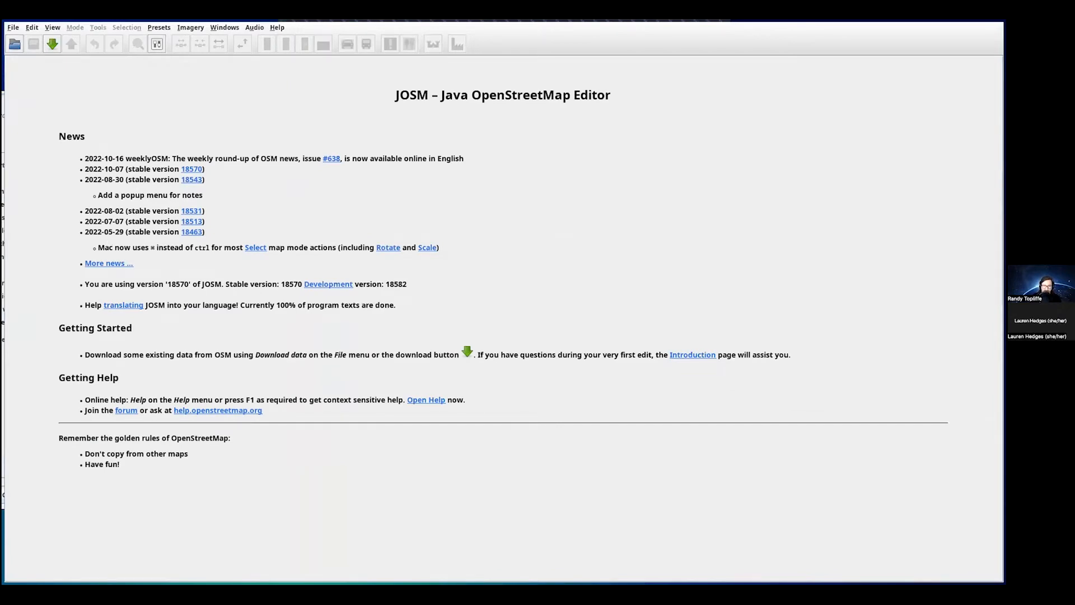
left_click_drag(2, 357, 433, 367)
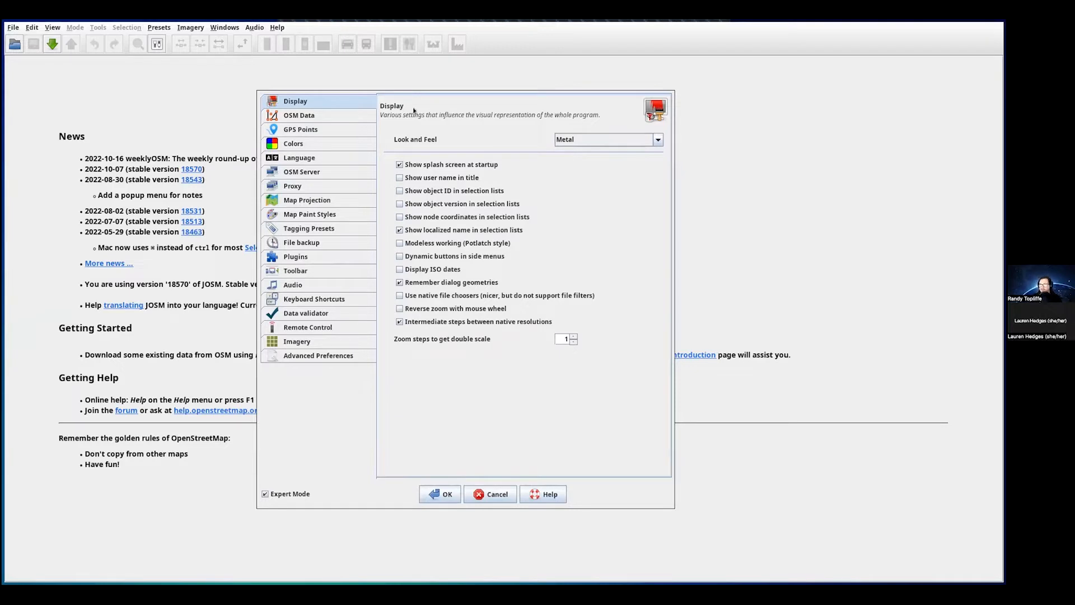
left_click(338, 77)
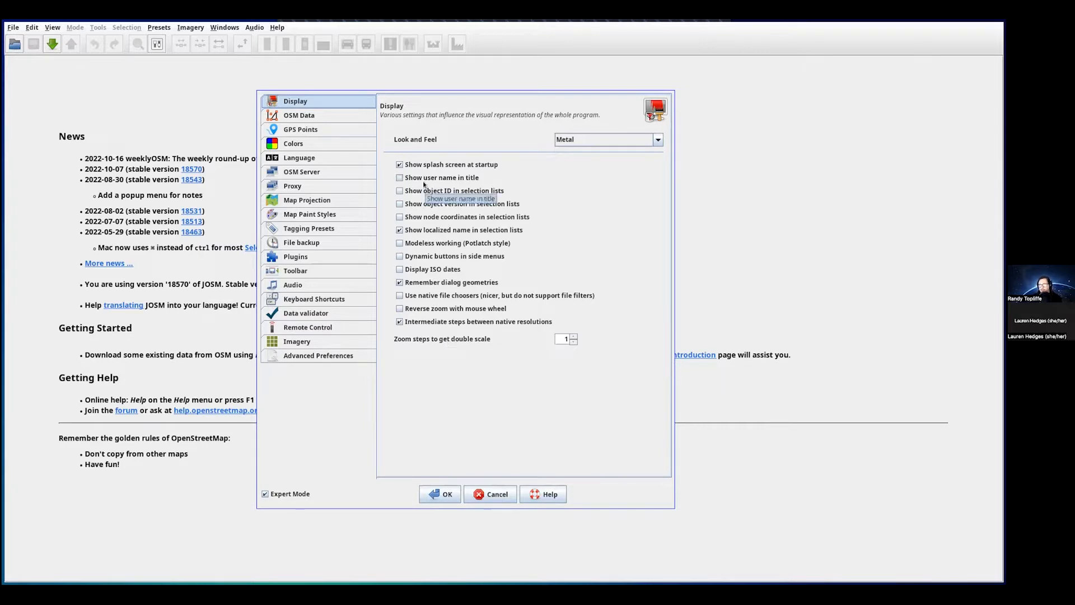
left_click(590, 140)
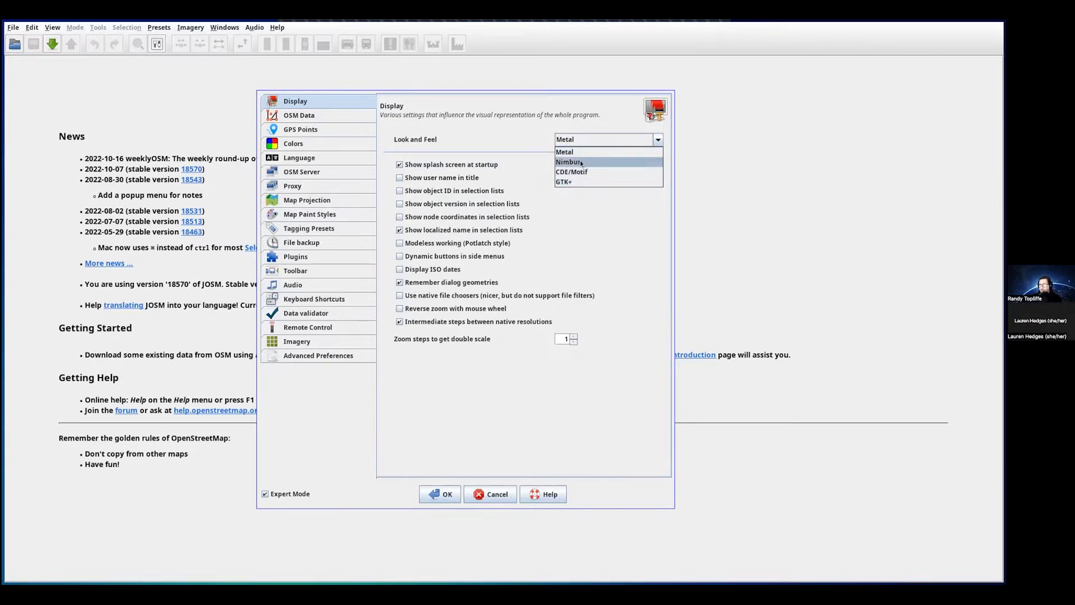
- Try the Nimbus, CDE/Motif and GTK+ options in Look and Feel
left_click(582, 162)
left_click(575, 142)
left_click(573, 152)
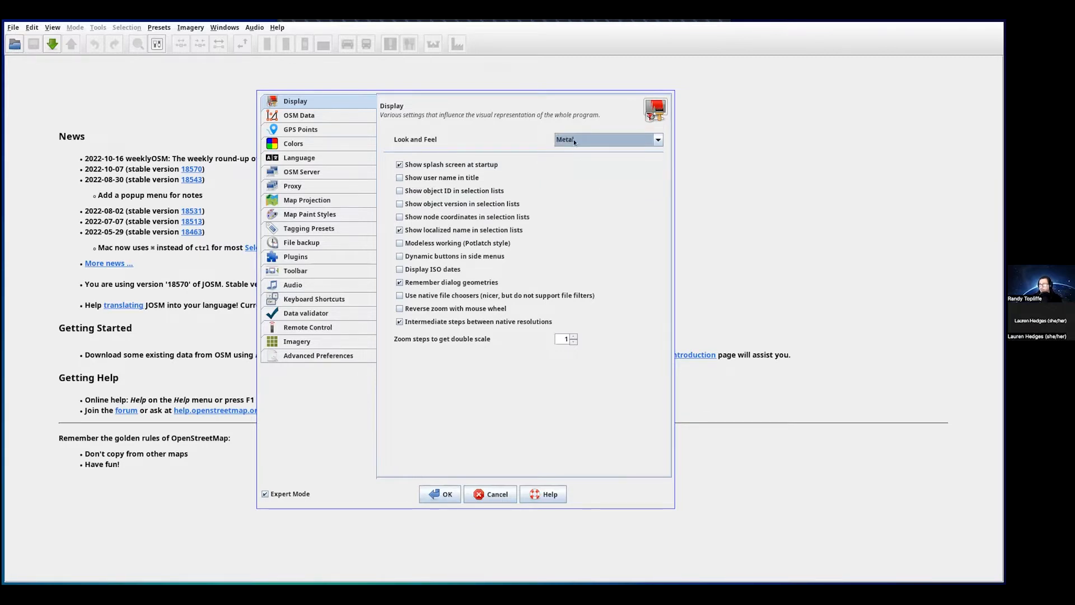
left_click(573, 139)
left_click(575, 169)
left_click(571, 140)
left_click(564, 181)
- Settle on Metal as the look and feel and show the OSM Data settings
left_click(566, 141)
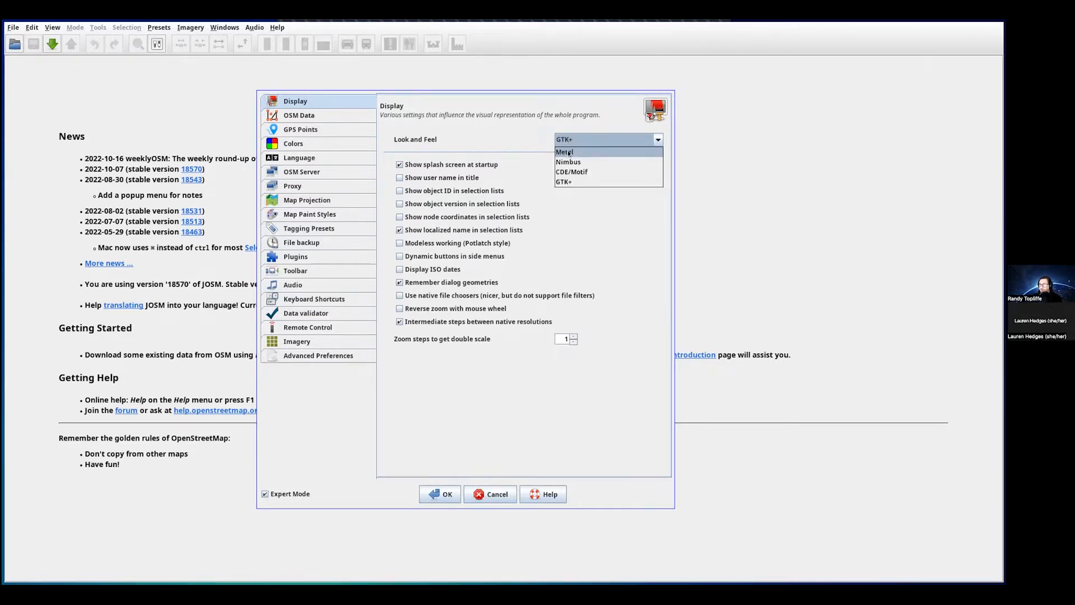
left_click(568, 152)
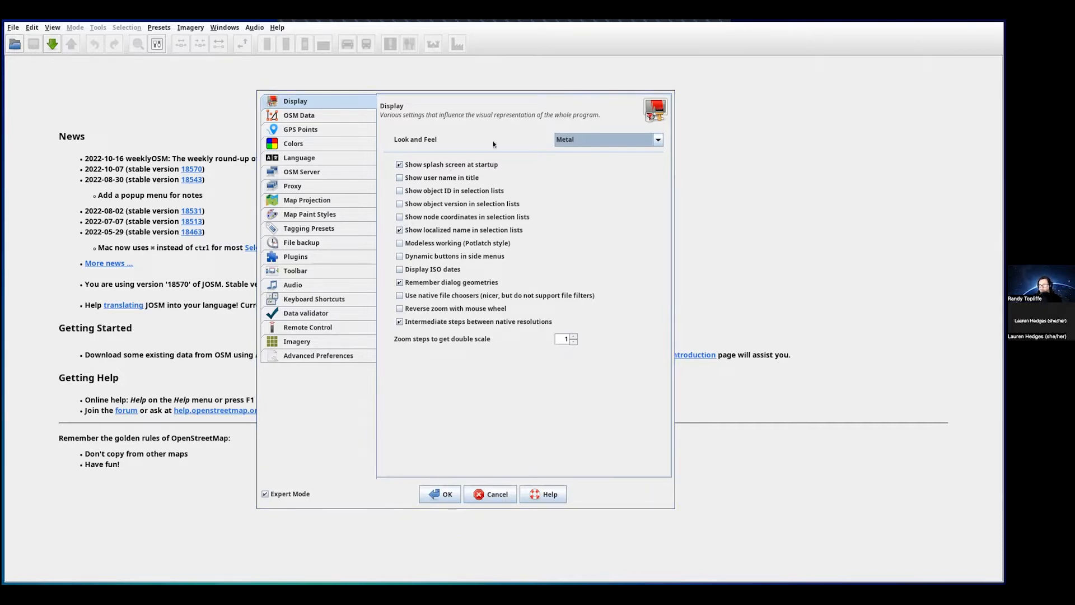
left_click(586, 140)
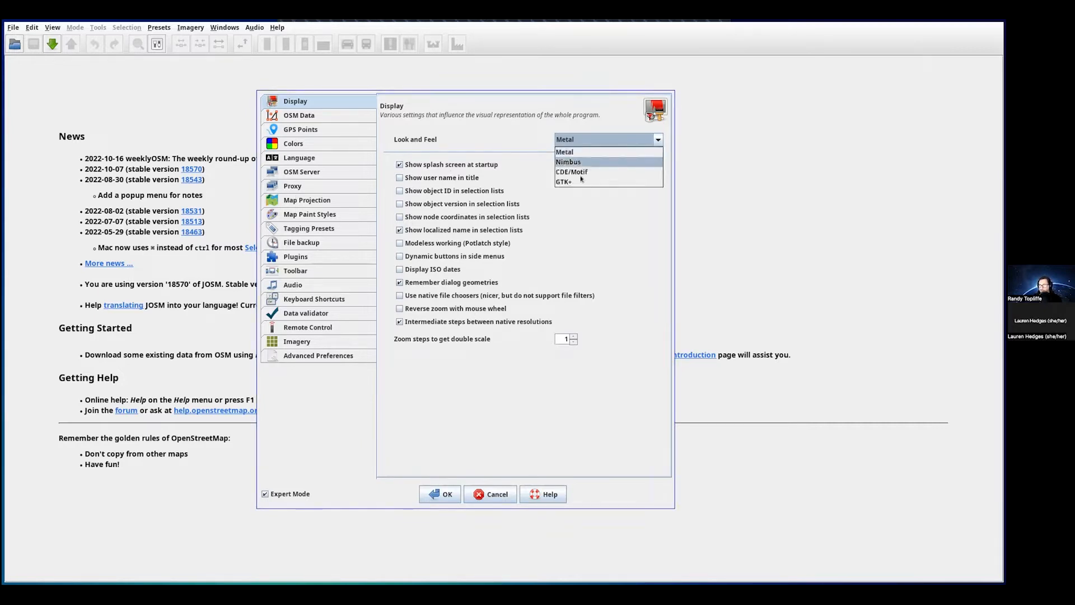
left_click(567, 147)
left_click(289, 116)
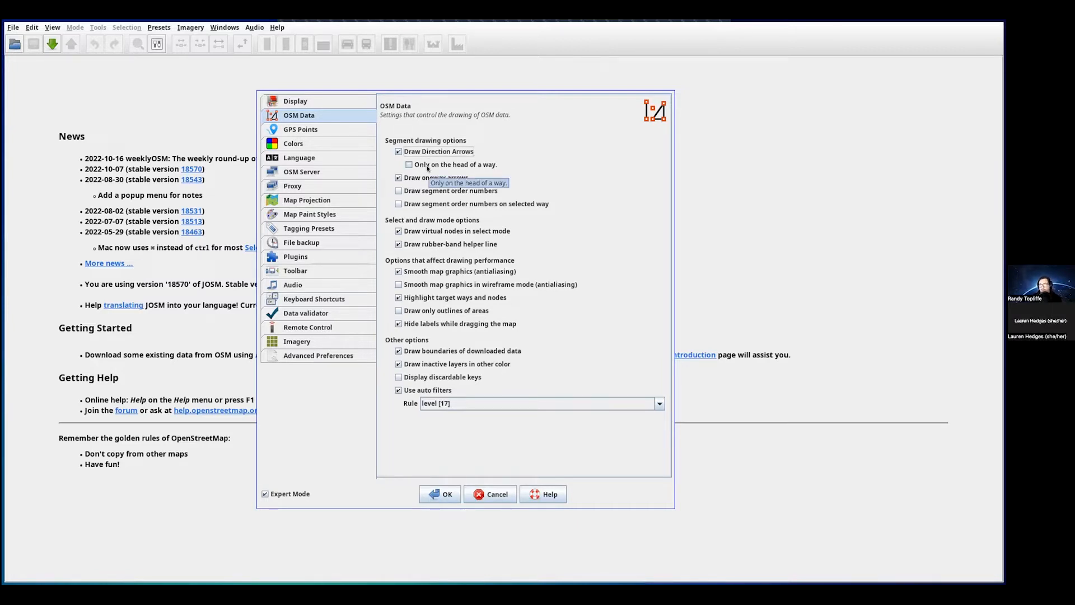
- Browse the GPS Points and Colors preferences, then show the Language page
left_click(300, 129)
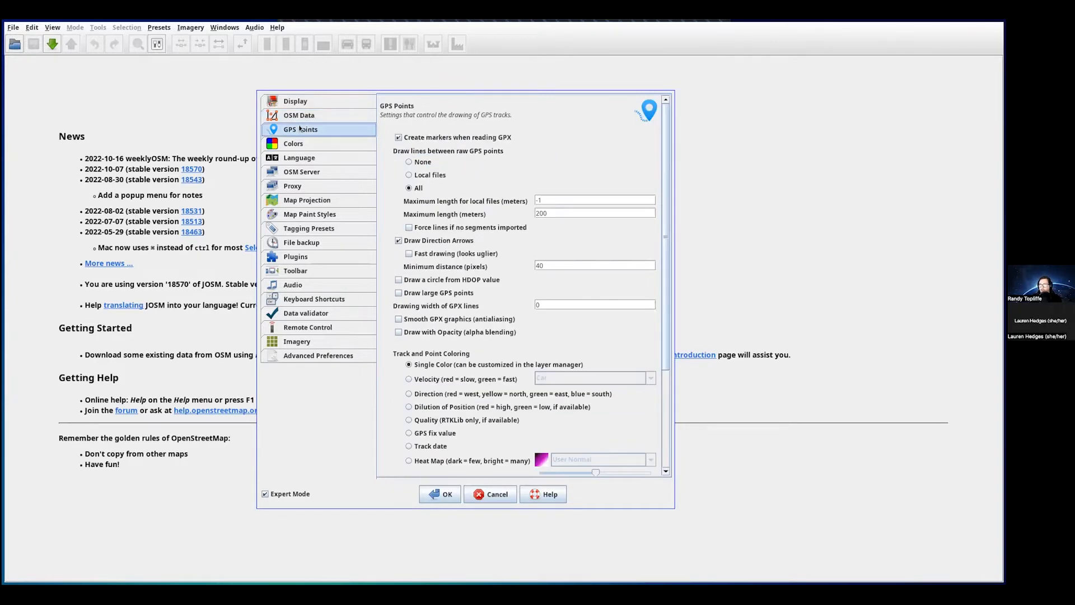
scroll(459, 239, "down", 5)
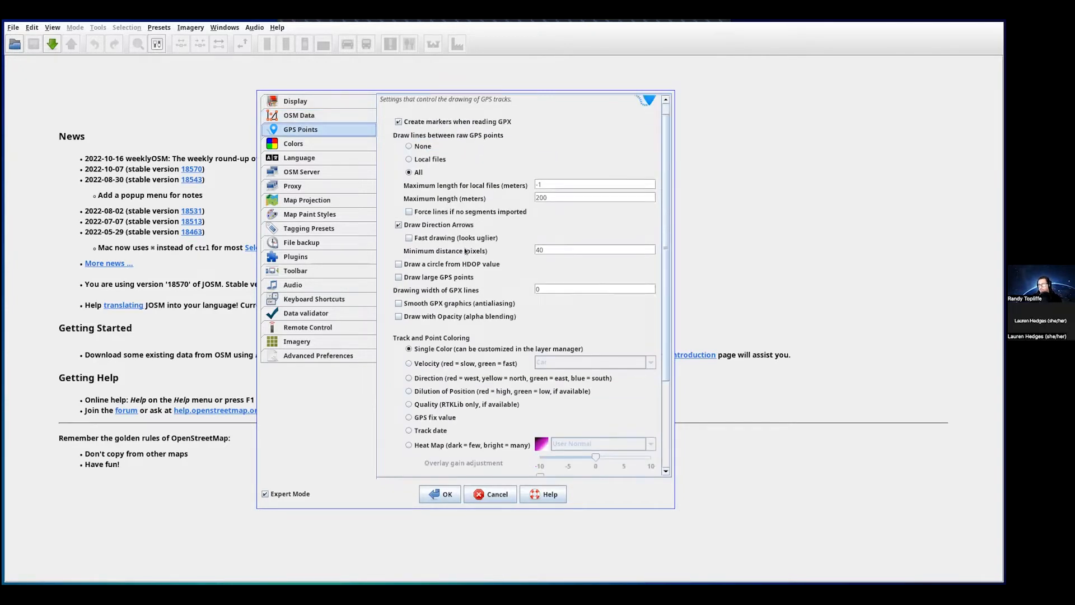
scroll(401, 317, "up", 5)
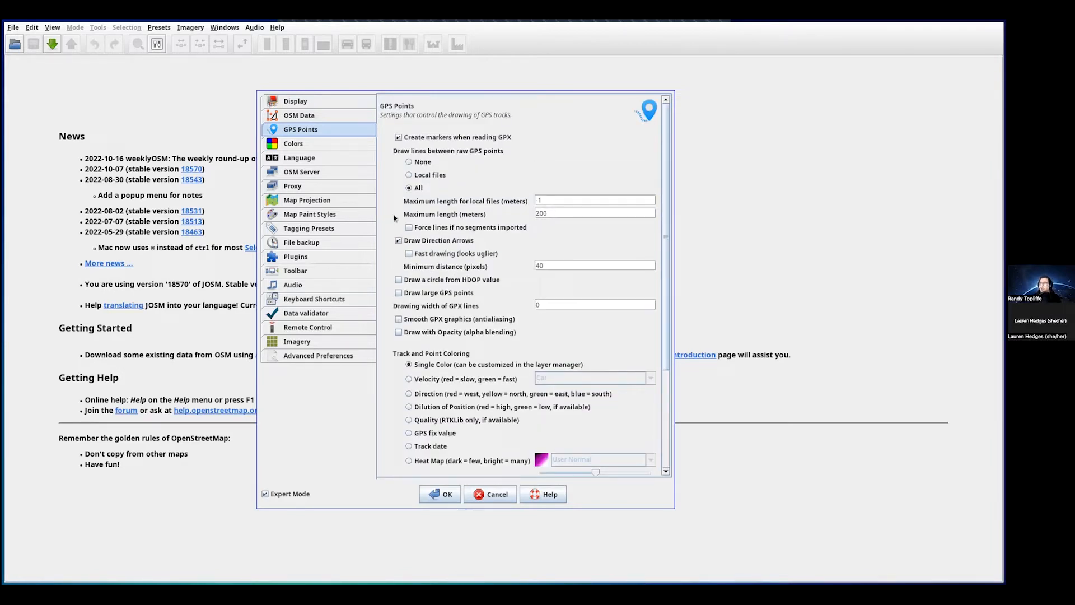
left_click(291, 143)
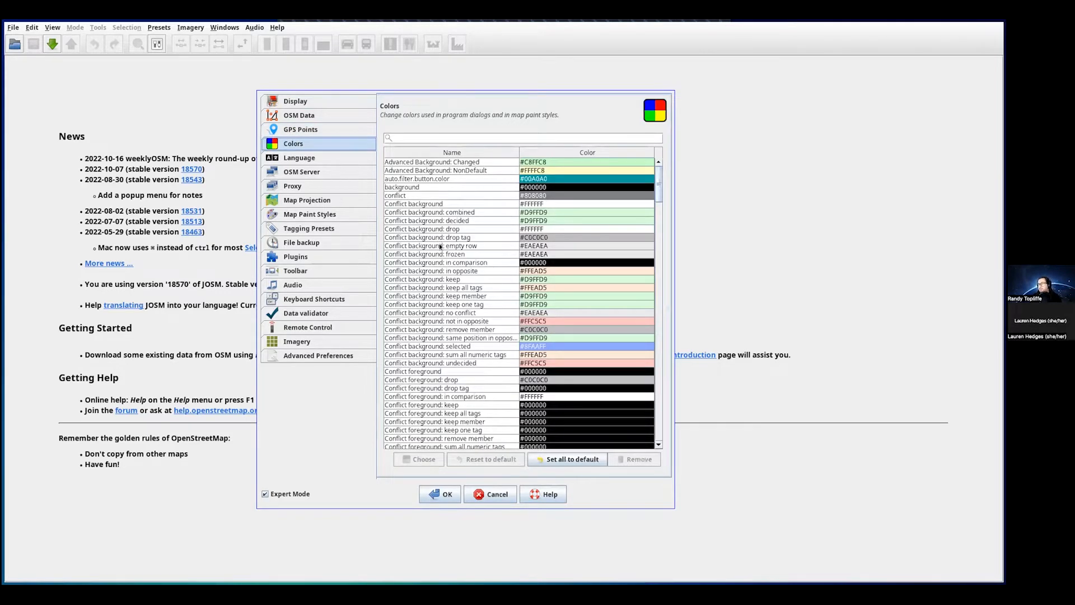
scroll(439, 246, "down", 4)
mouse_move(656, 199)
left_mouse_down()
mouse_move(667, 435)
mouse_move(657, 342)
mouse_move(675, 177)
left_mouse_up()
left_click(300, 160)
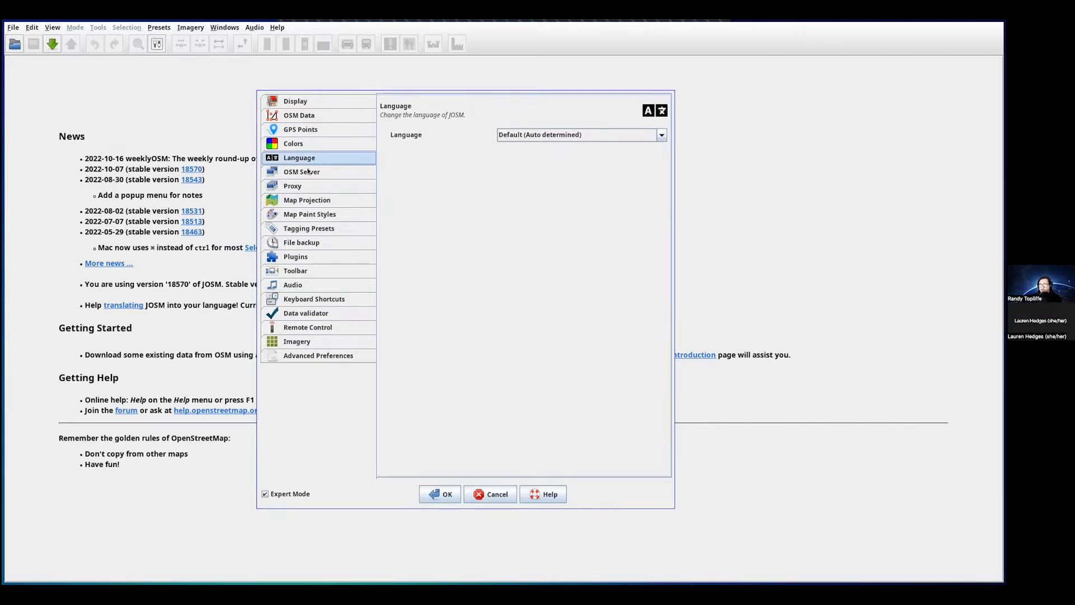
- On the OSM Server page, choose OAuth authentication, briefly trying Basic Authentication
left_click(307, 171)
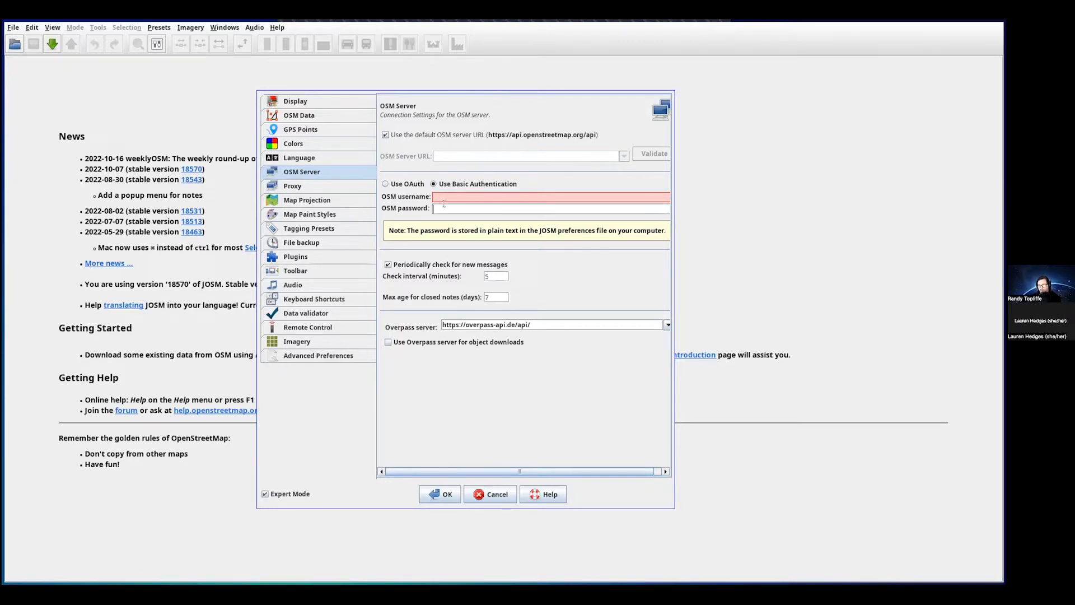
left_click(407, 186)
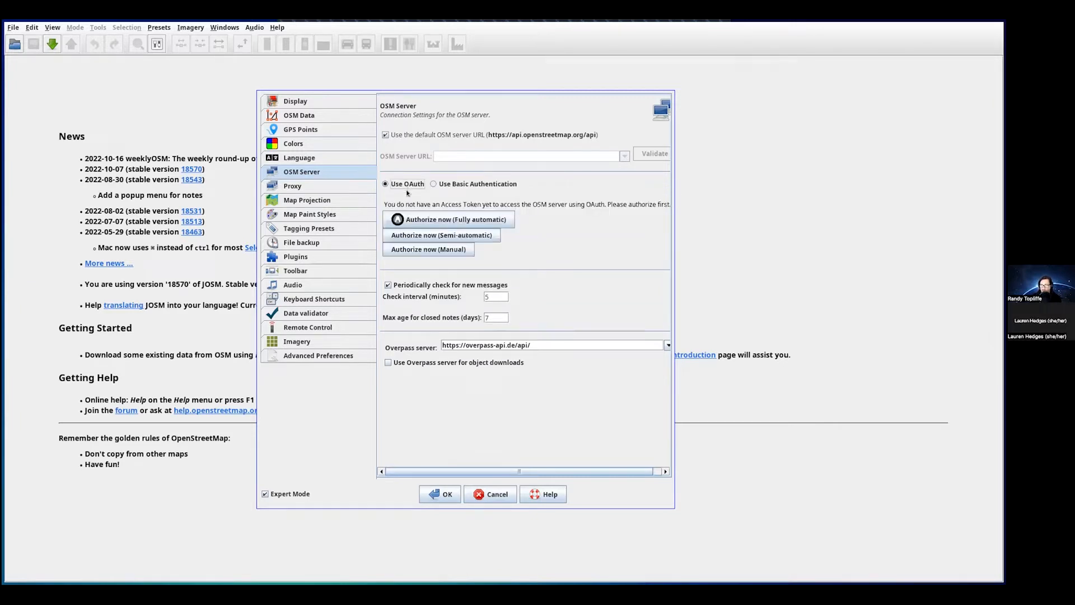
left_click(441, 184)
left_click(398, 186)
- Settle the OSM Server login on Basic Authentication, then show the Proxy page
left_click(439, 185)
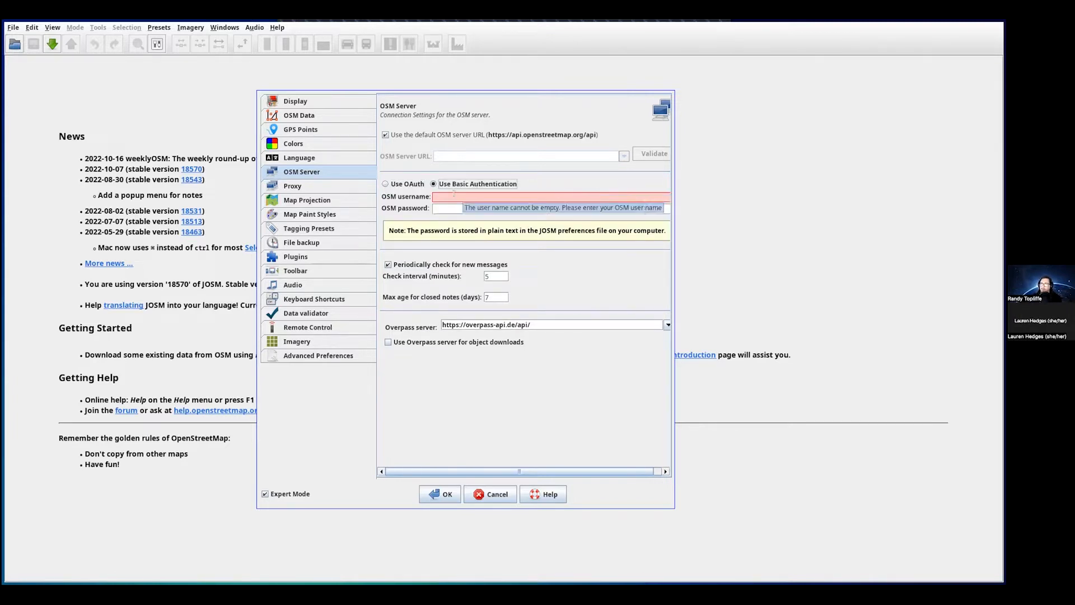
left_click(446, 197)
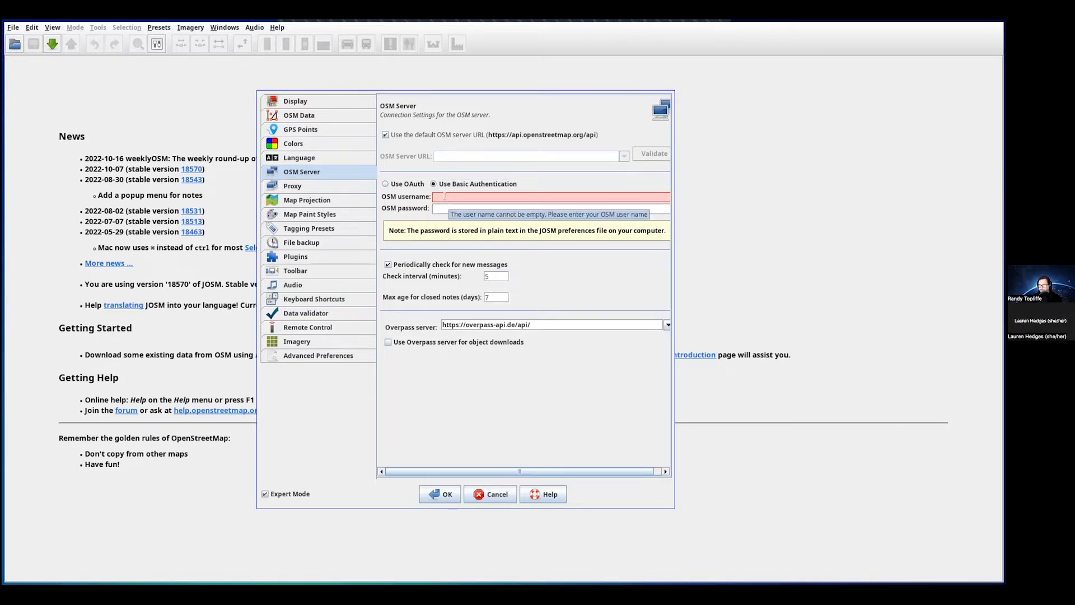
left_click(394, 186)
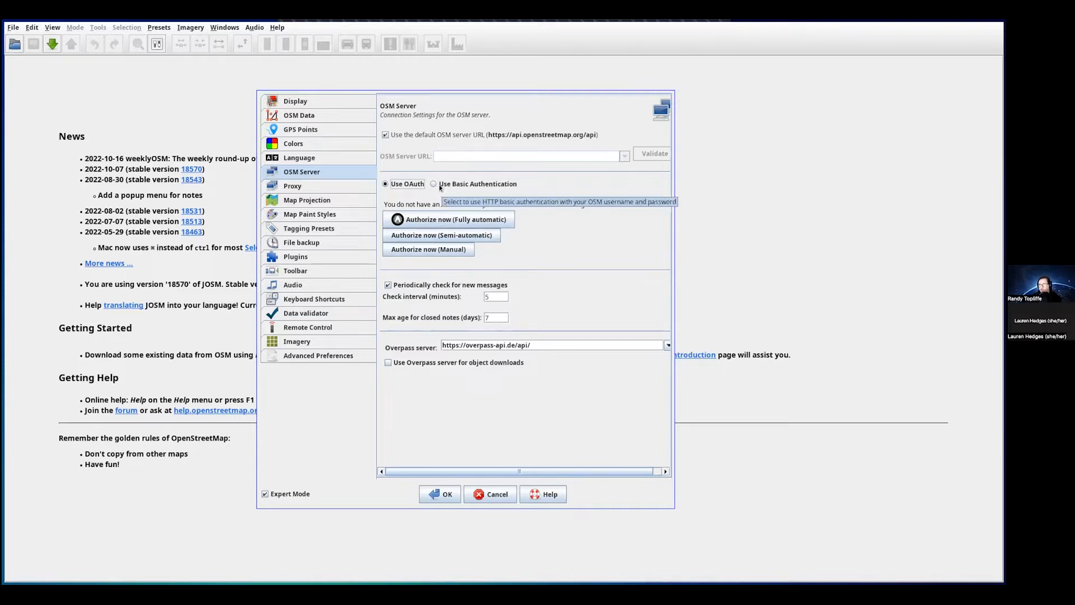
left_click(442, 185)
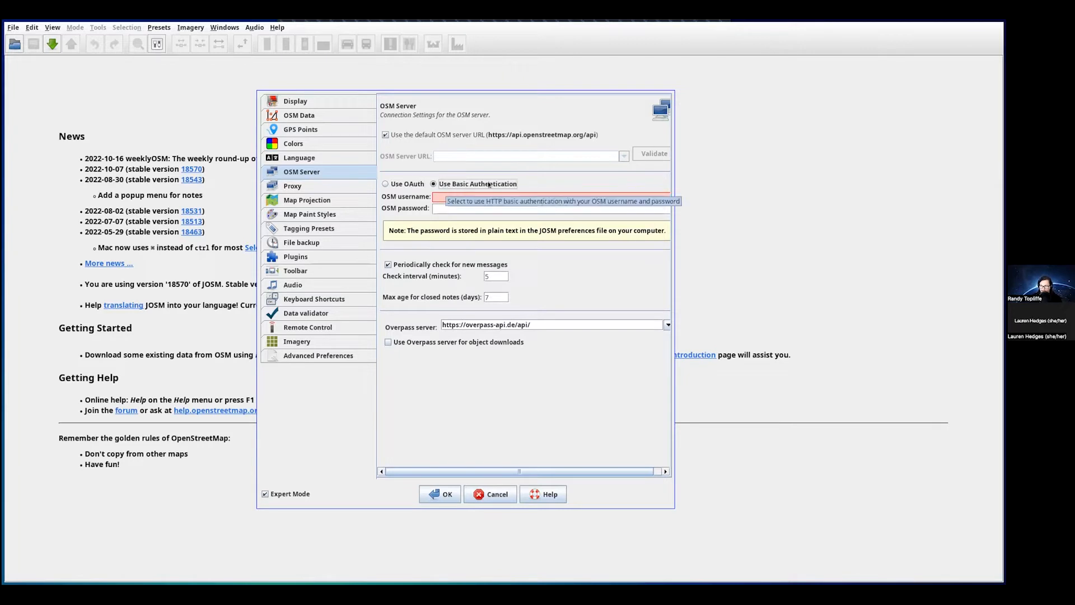
left_click(292, 187)
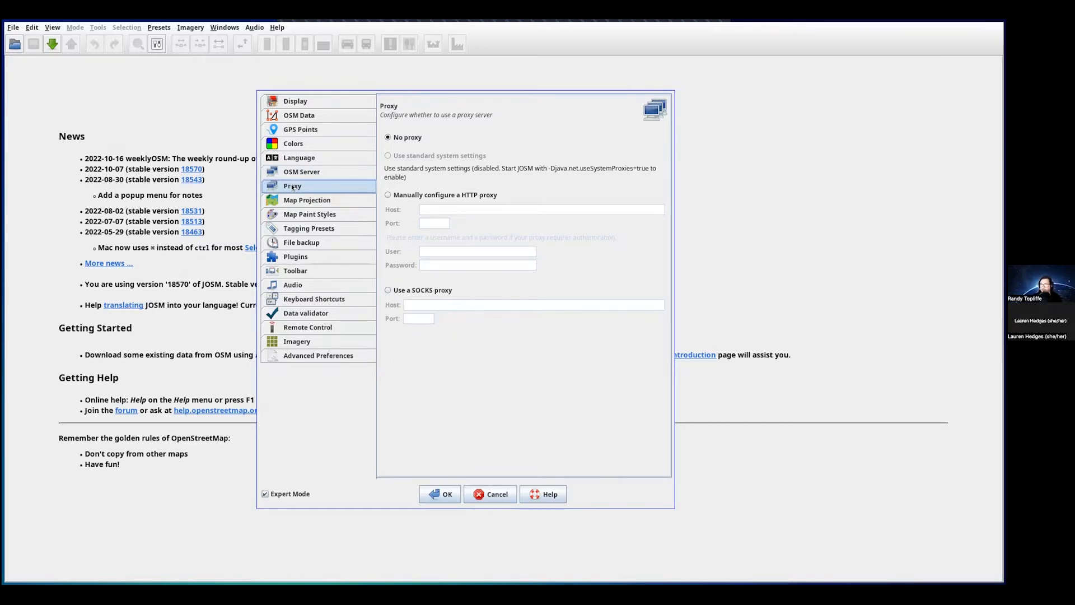
- Keep Mercator as the projection method, then show the Map Paint Styles page
left_click(303, 203)
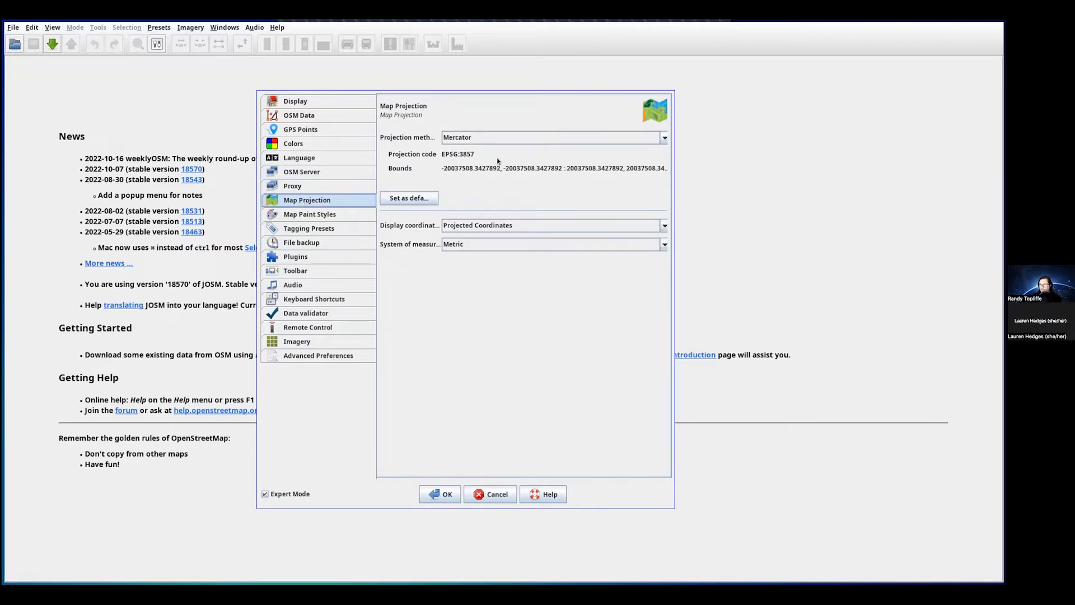
left_click(467, 138)
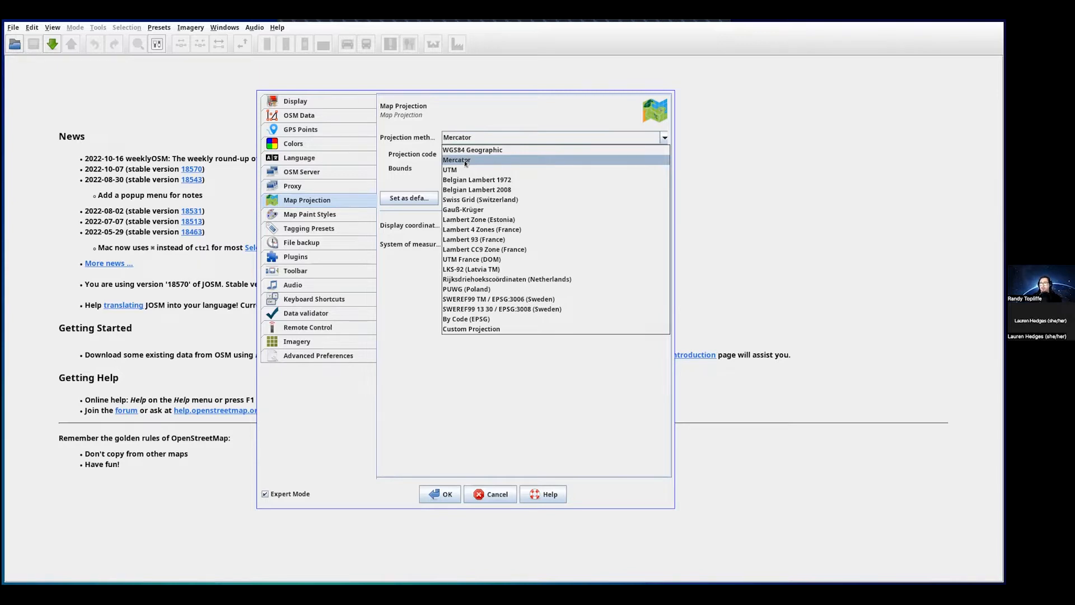
left_click(463, 160)
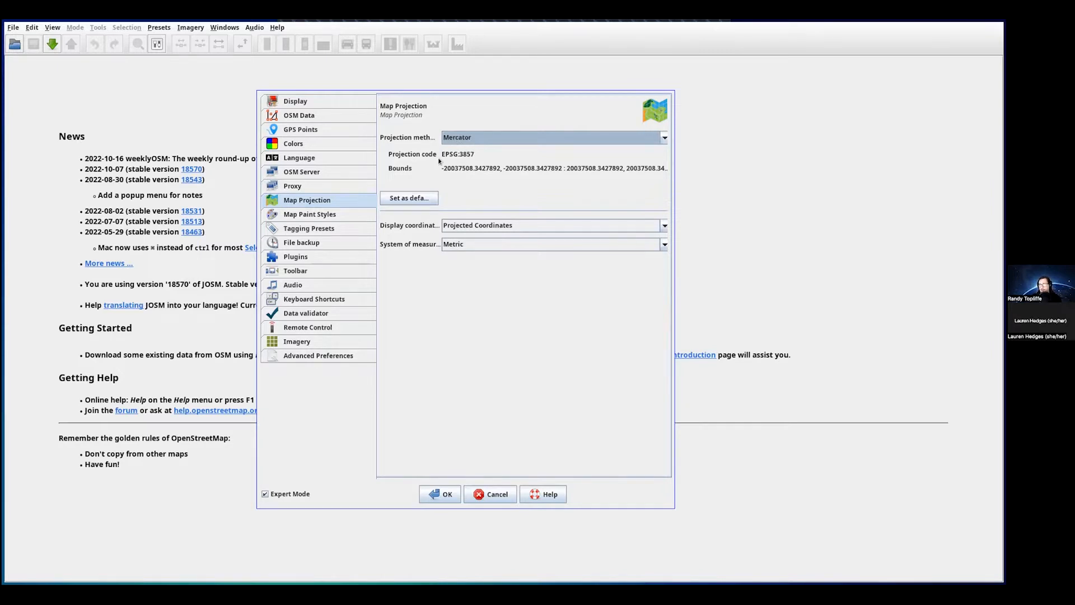
left_click(300, 215)
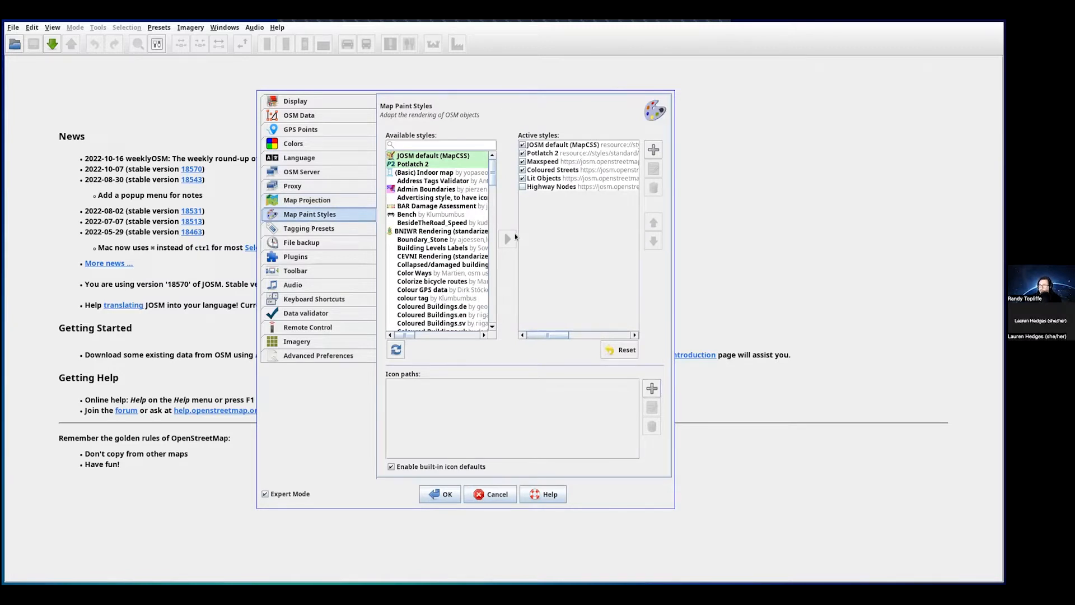
mouse_move(492, 178)
left_mouse_down()
mouse_move(490, 196)
mouse_move(491, 168)
left_mouse_up()
left_click(395, 350)
left_click_drag(491, 186, 489, 236)
scroll(489, 236, "down", 15)
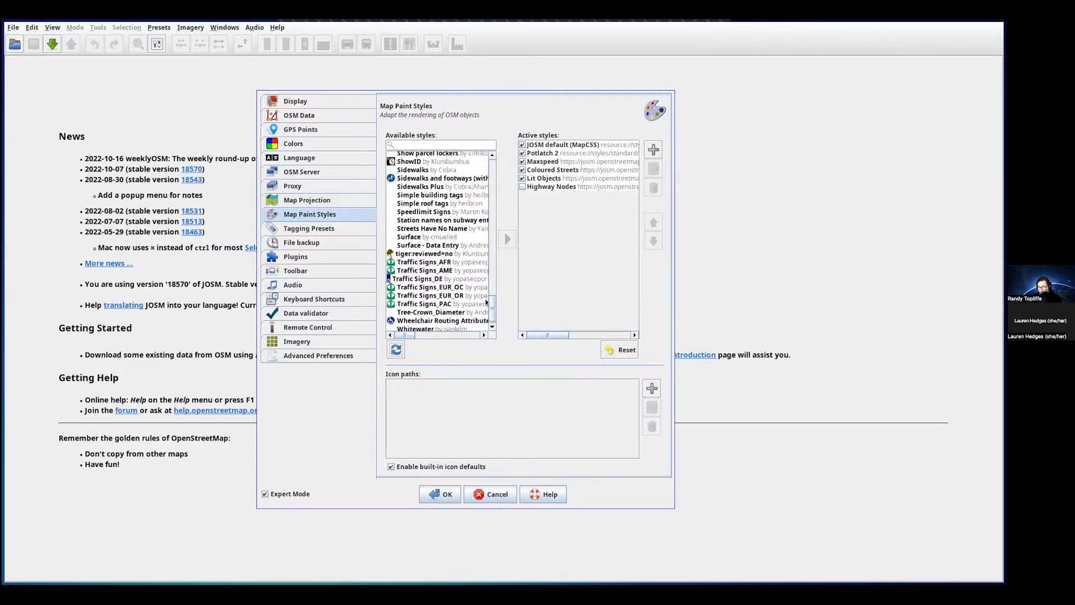
scroll(497, 186, "up", 15)
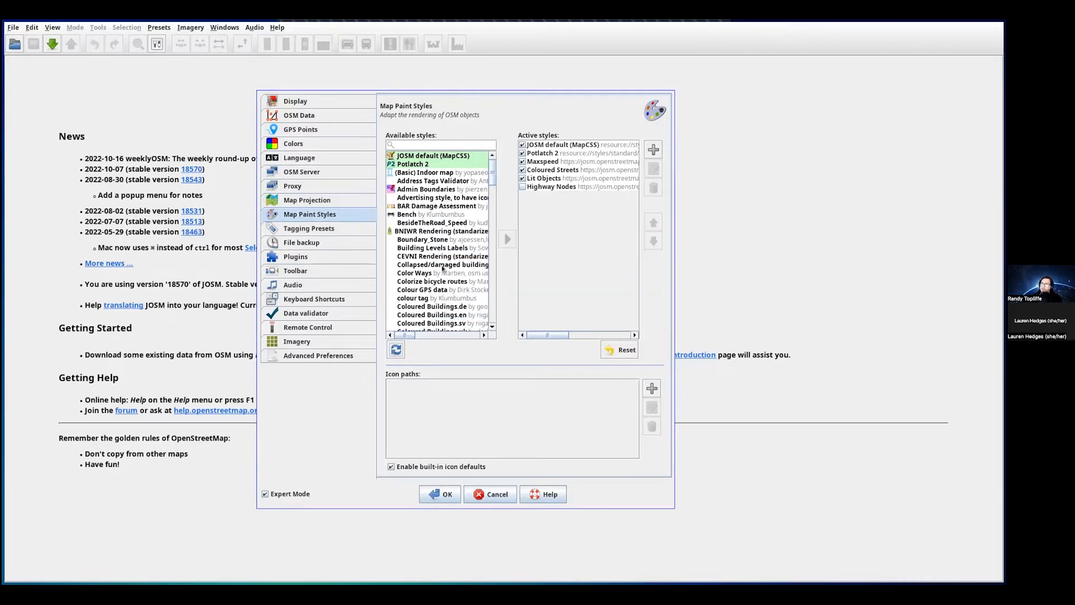
mouse_move(473, 275)
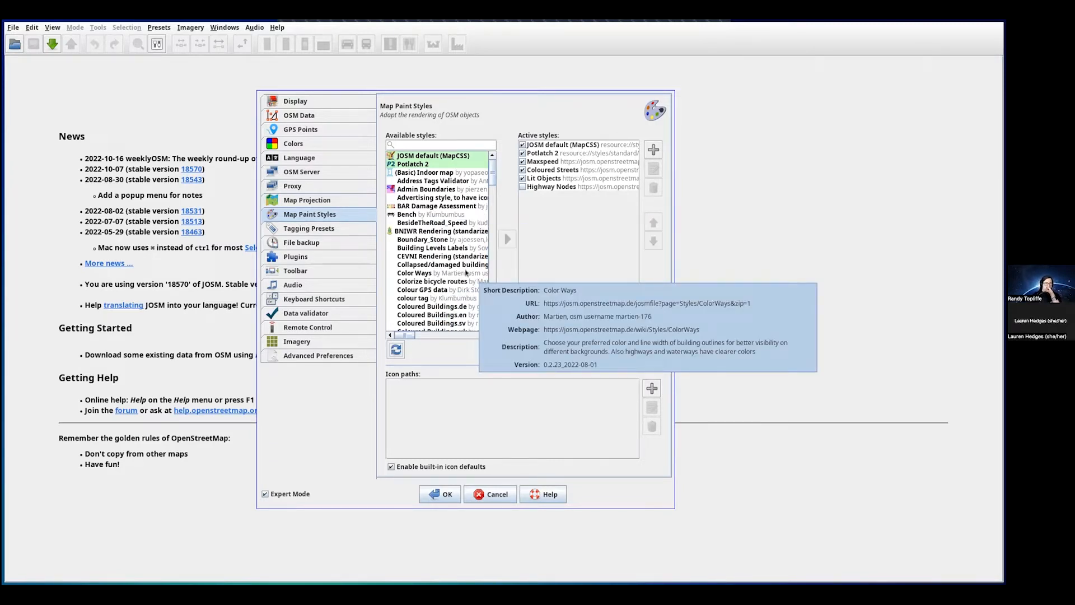
mouse_move(439, 283)
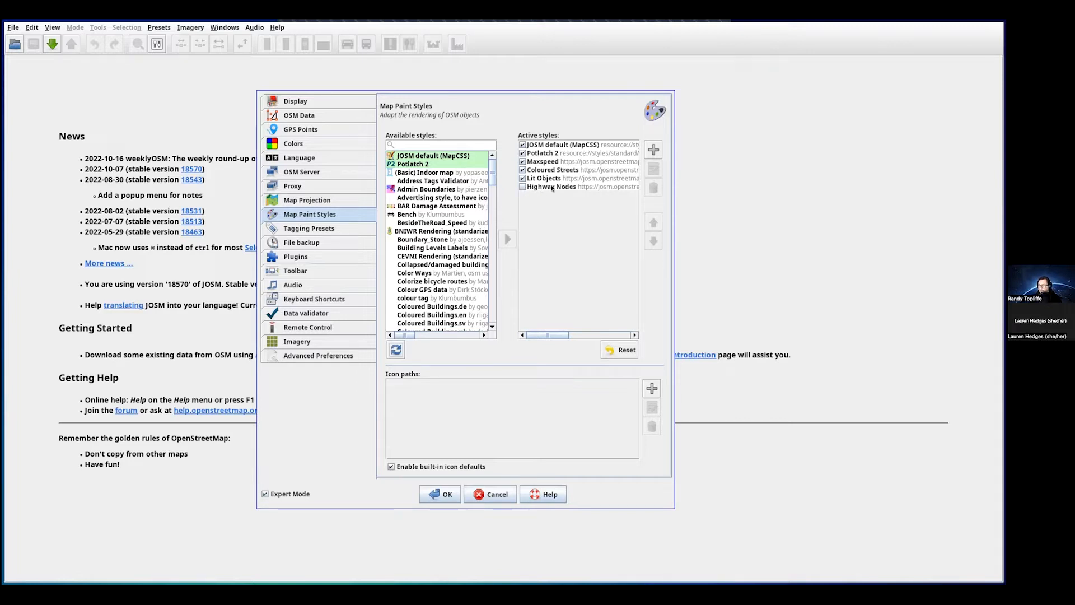
left_click(551, 187)
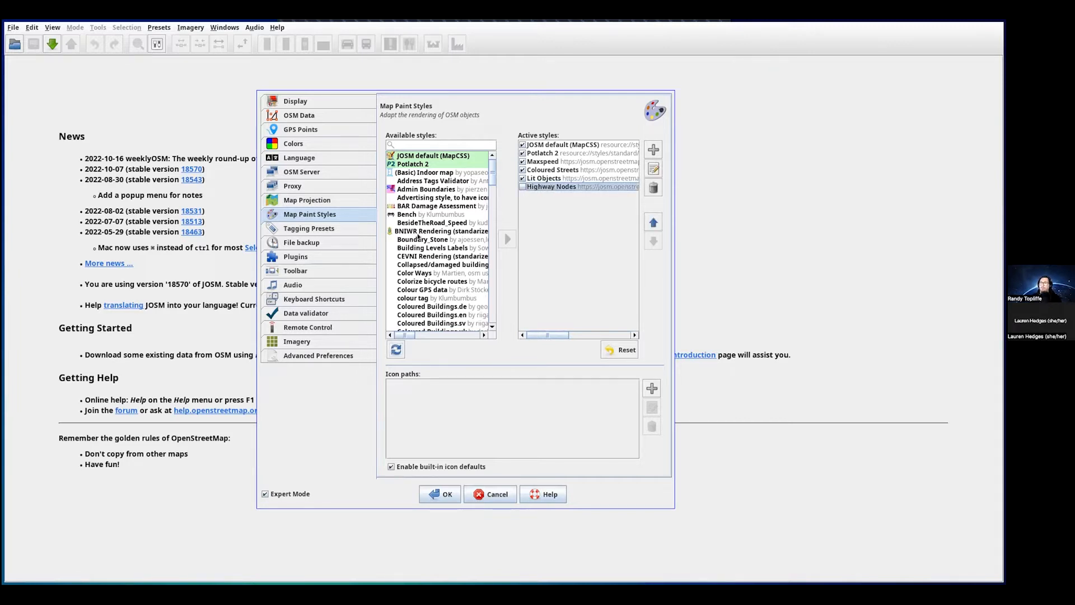
scroll(421, 280, "down", 2)
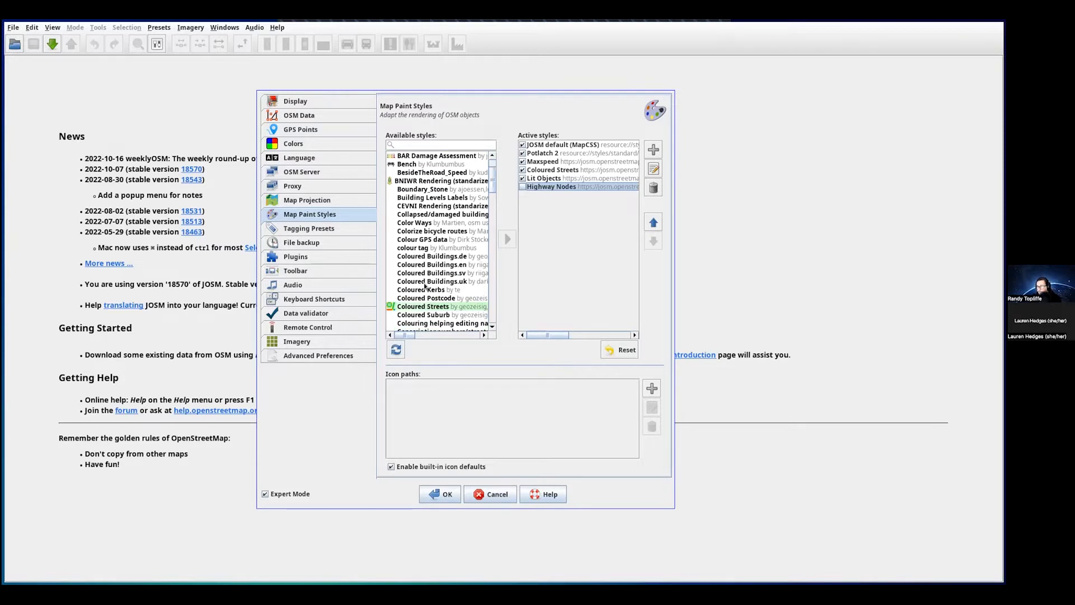
scroll(425, 286, "up", 1)
left_click(417, 249)
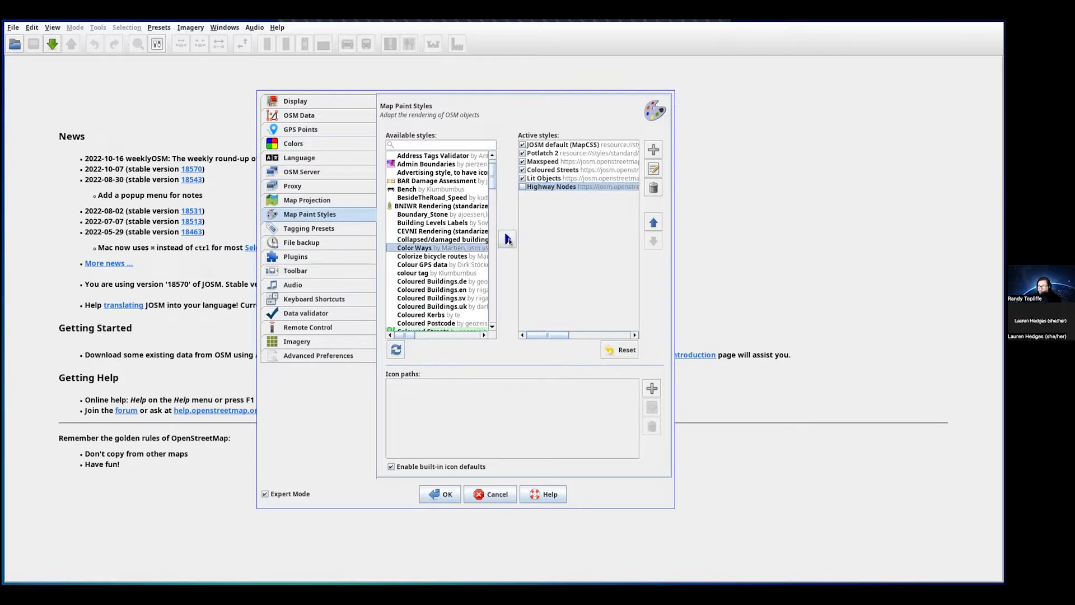
left_click(509, 240)
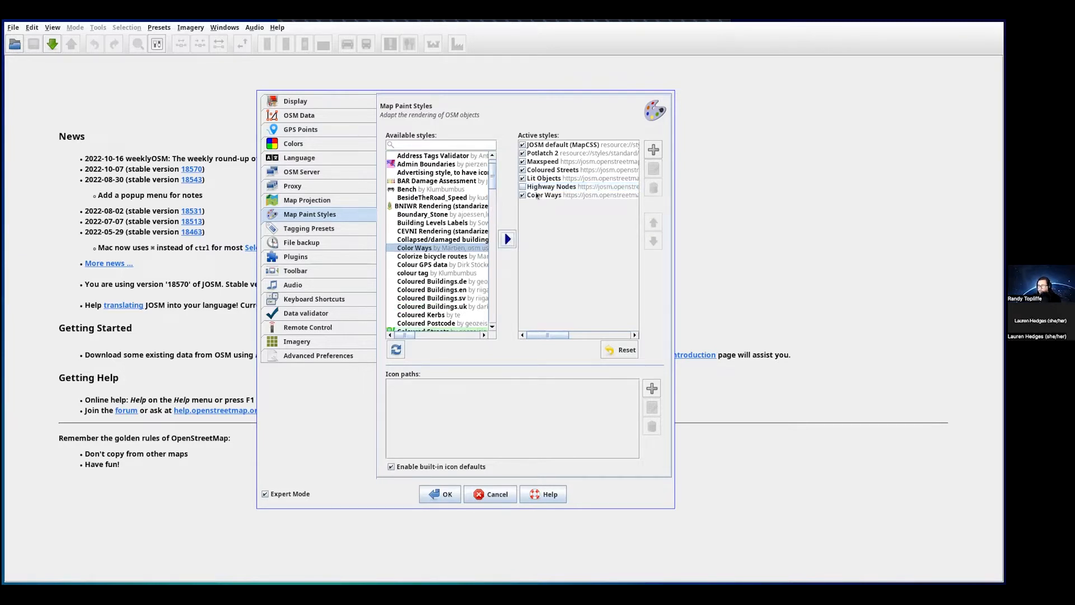
left_click(652, 188)
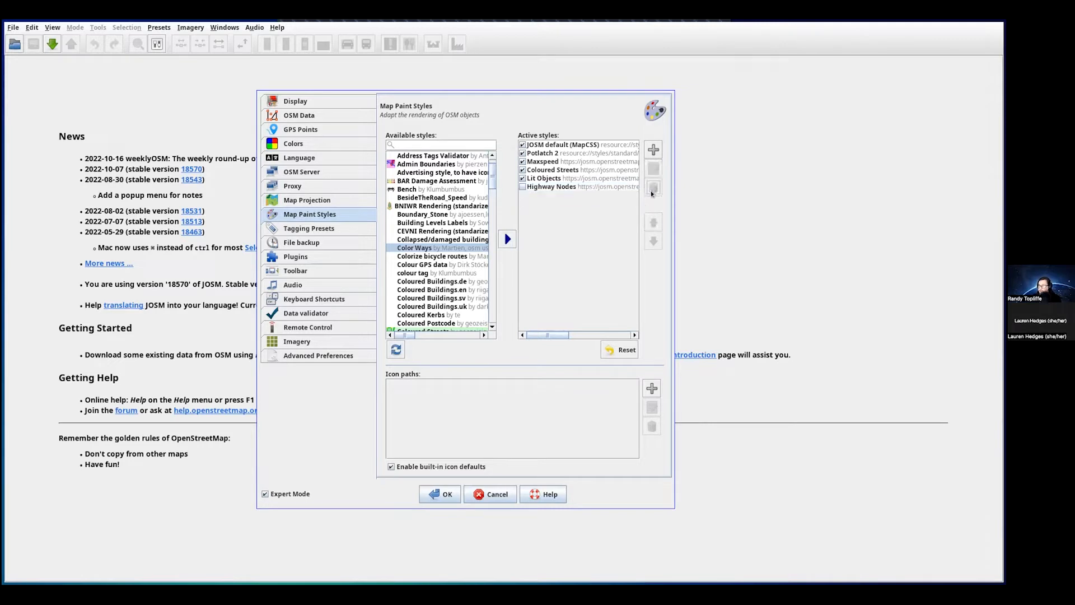
left_click(551, 187)
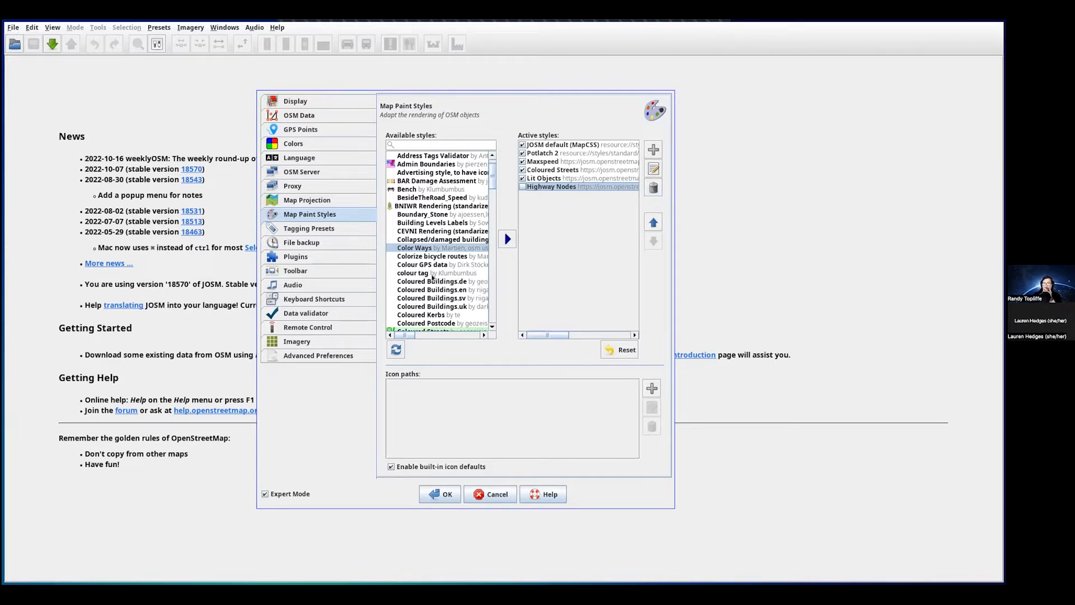
- Select Coloured Streets in the Available styles list and add it to Active styles
mouse_move(430, 276)
scroll(431, 276, "down", 3)
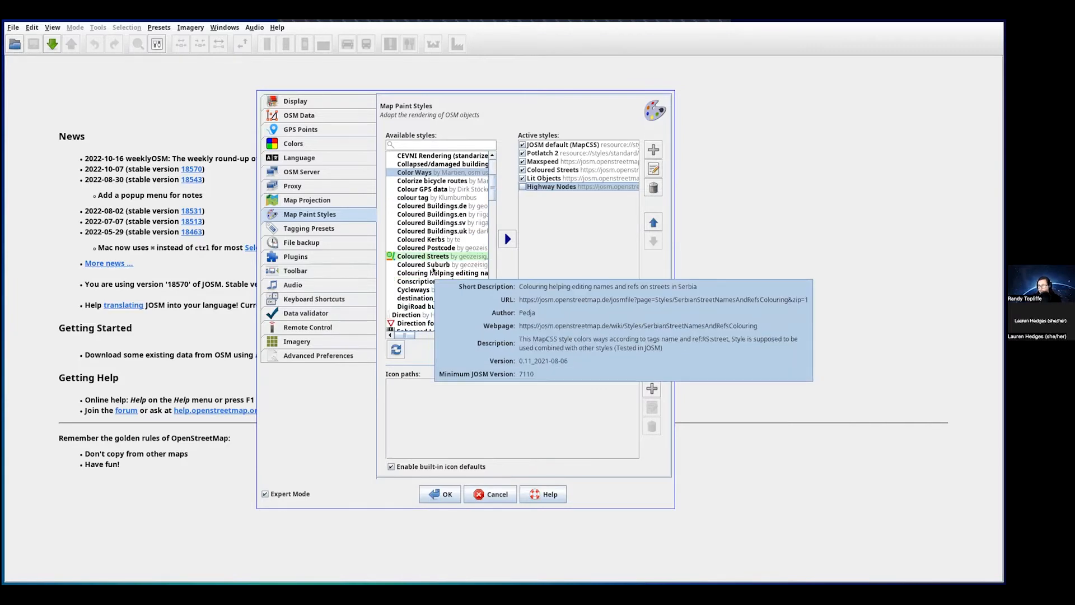
scroll(438, 292, "down", 1)
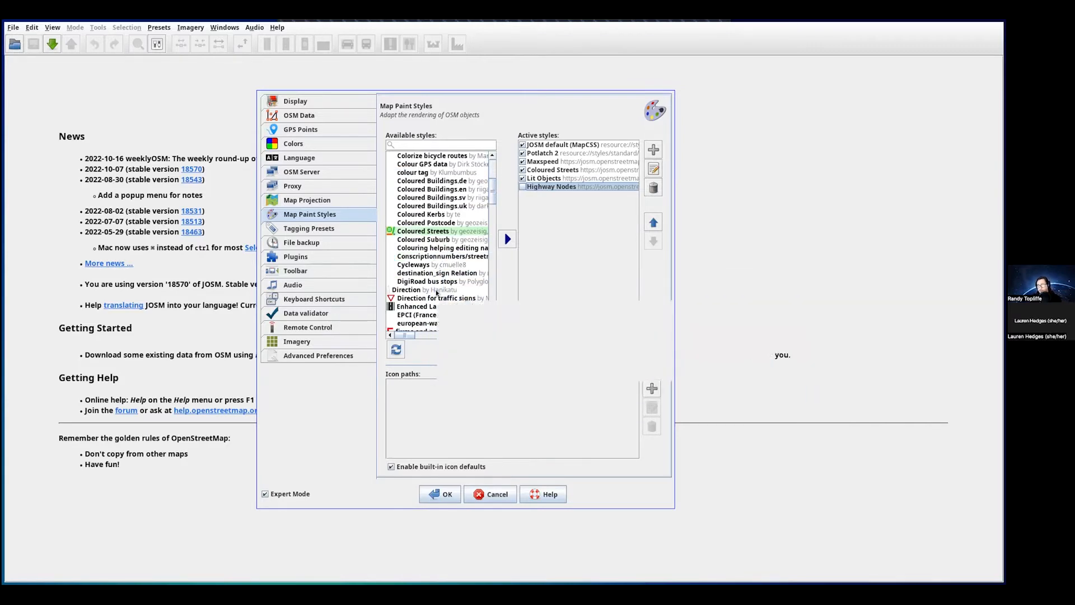
scroll(491, 191, "down", 5)
scroll(491, 191, "up", 6)
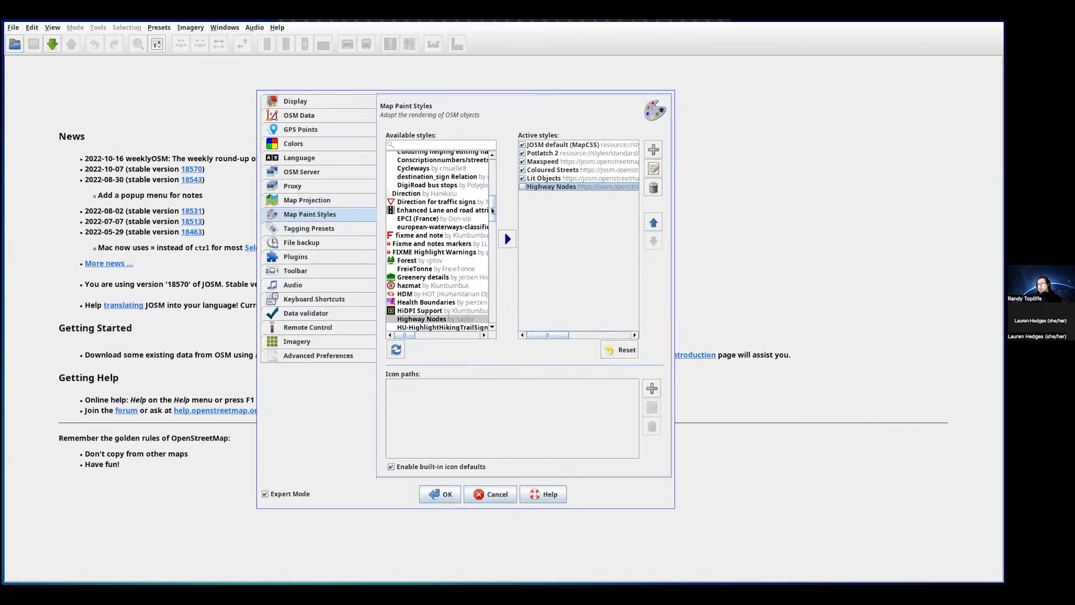
scroll(496, 188, "up", 1)
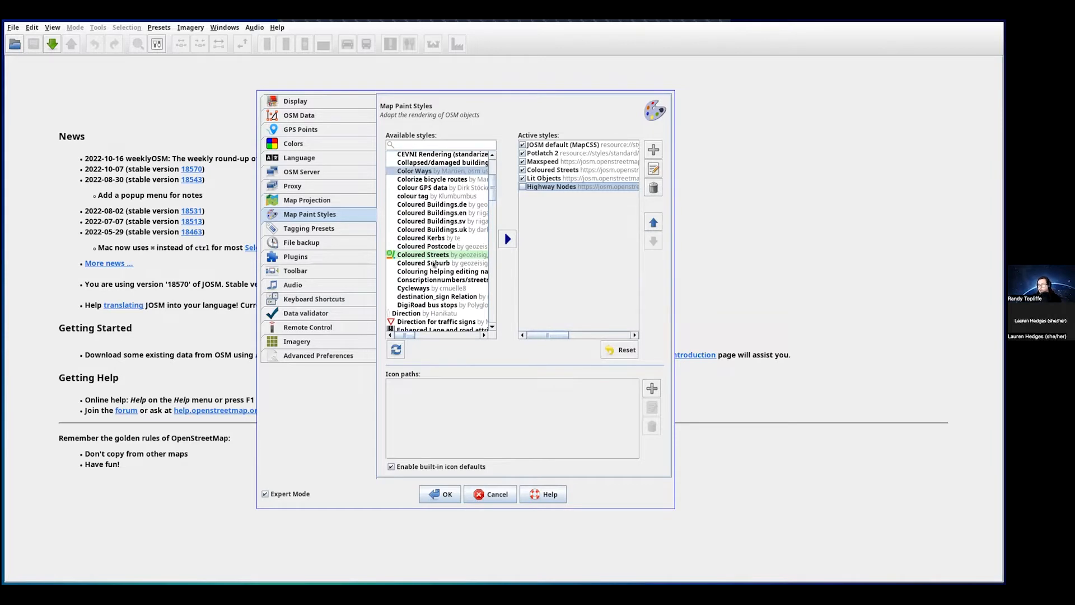
left_click(430, 255)
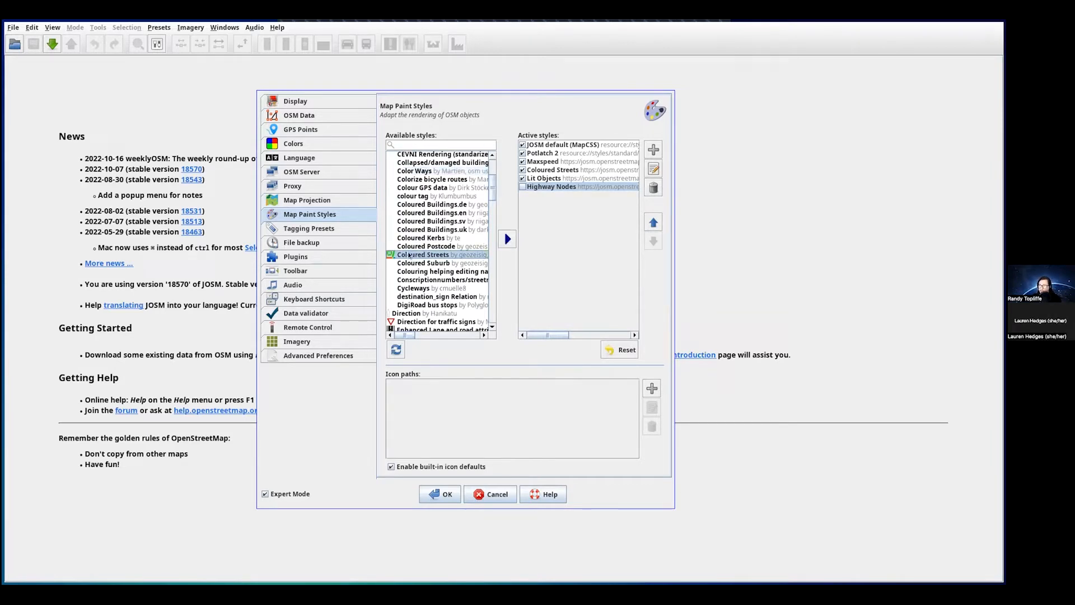
left_click(507, 240)
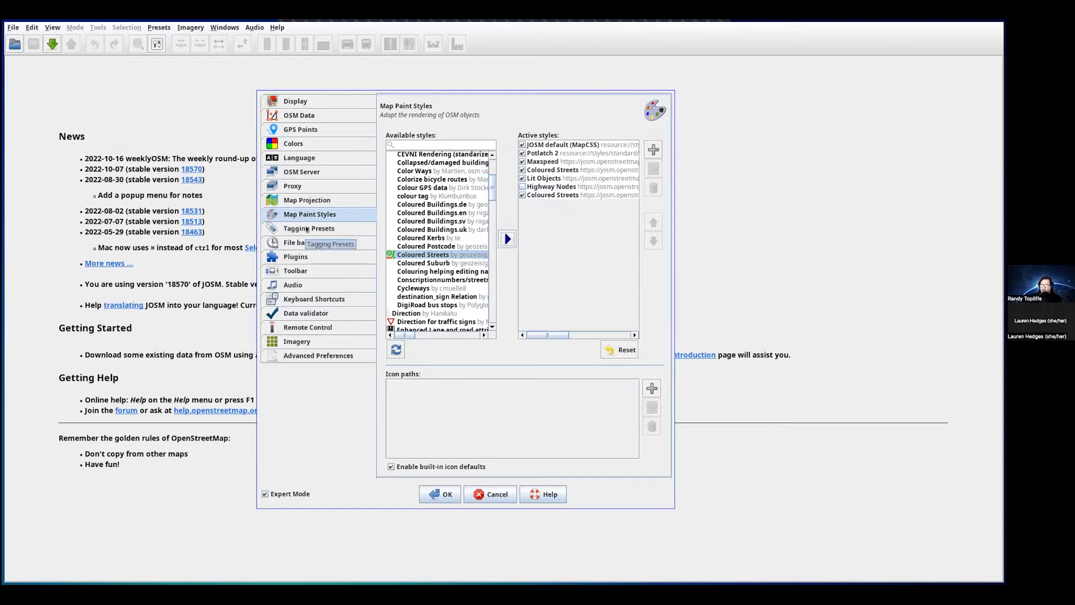
- In Tagging Presets, refresh the available presets list and select the Cycle paths preset
left_click(324, 229)
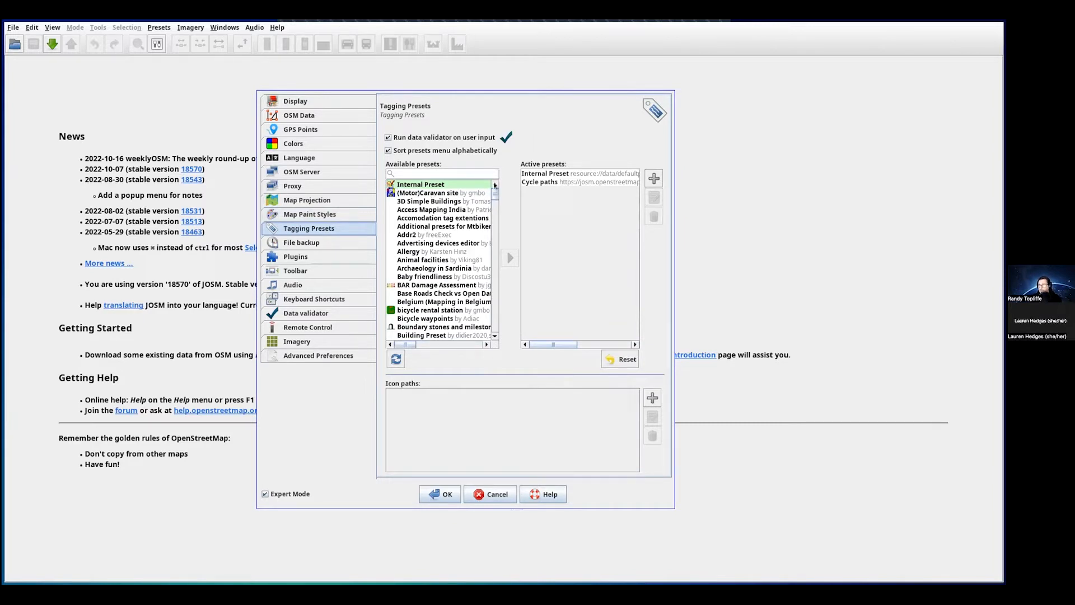
mouse_move(495, 194)
left_mouse_down()
mouse_move(493, 312)
mouse_move(496, 191)
left_mouse_up()
left_click(397, 362)
left_click_drag(494, 195, 499, 211)
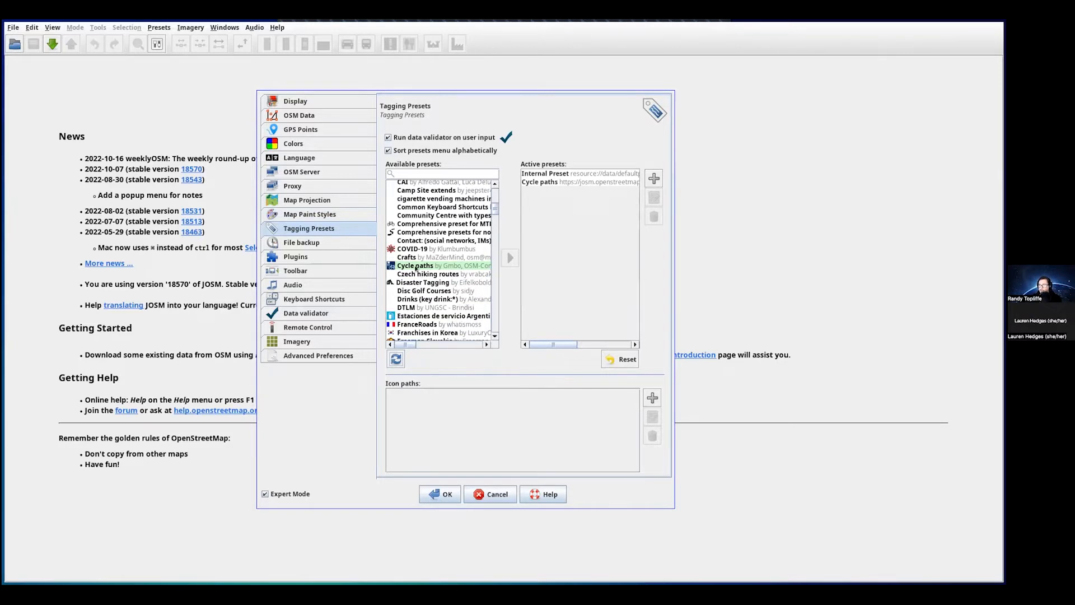
left_click(417, 266)
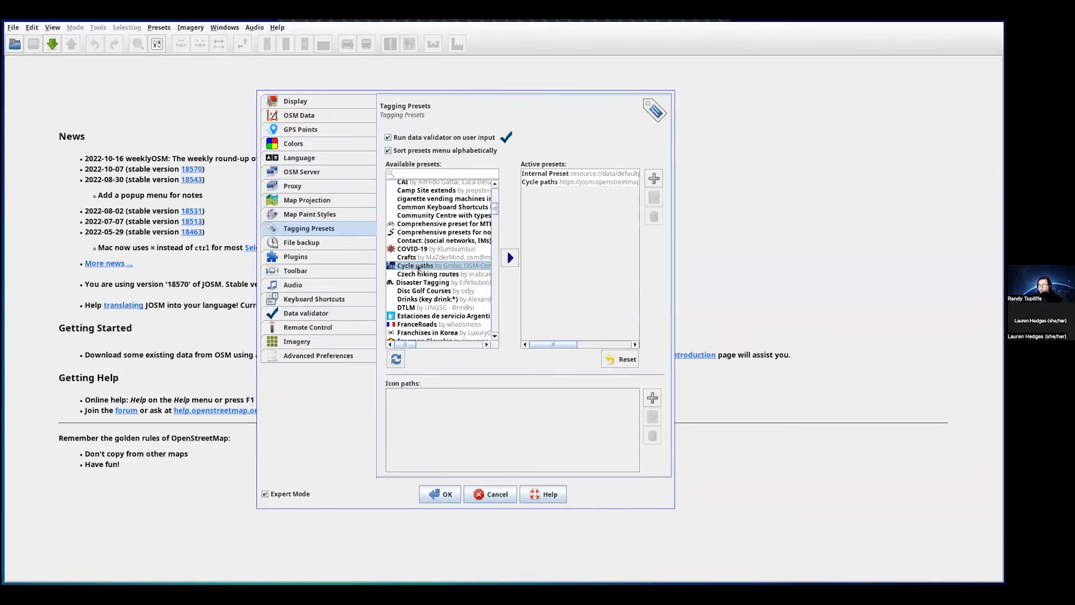
- Select Cycle paths and Internal Preset among active presets, then view File backup settings
left_click(551, 185)
left_click(539, 174)
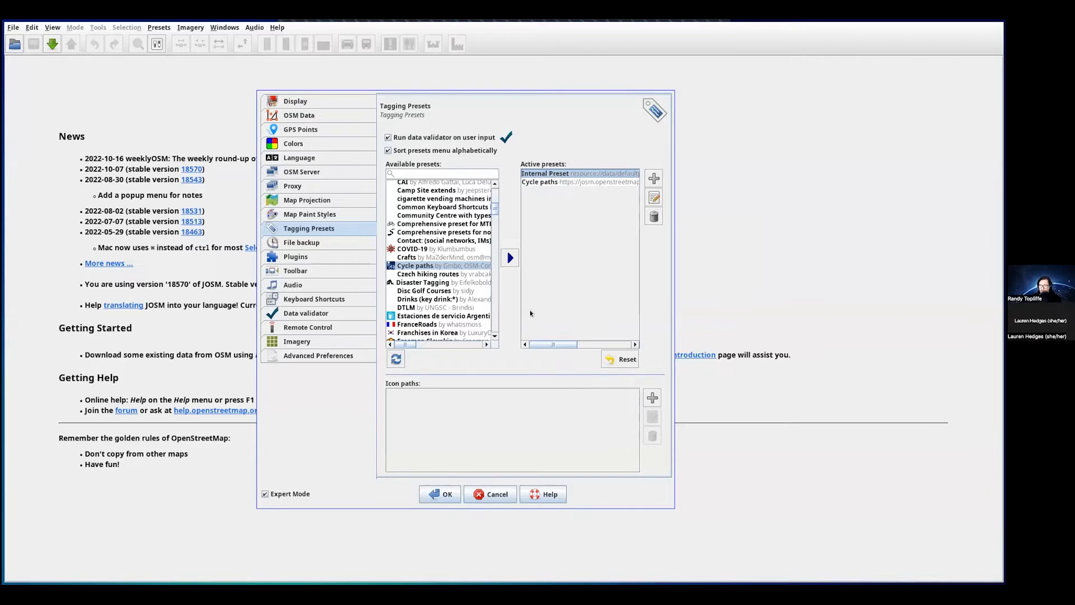
left_click(299, 243)
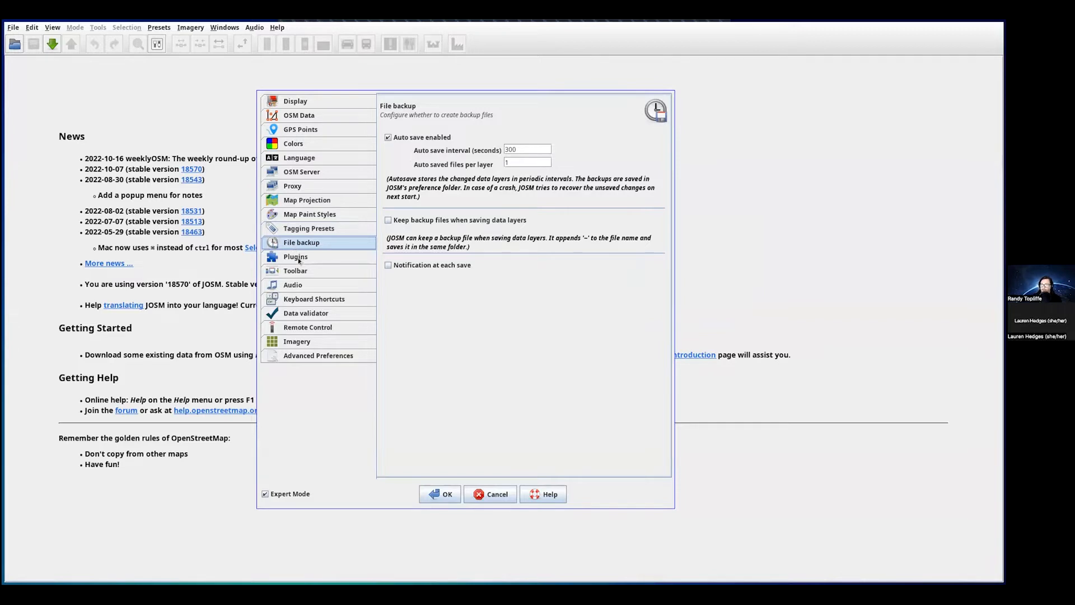
- Scroll through the list of available plugins on the Plugins page
left_click(297, 258)
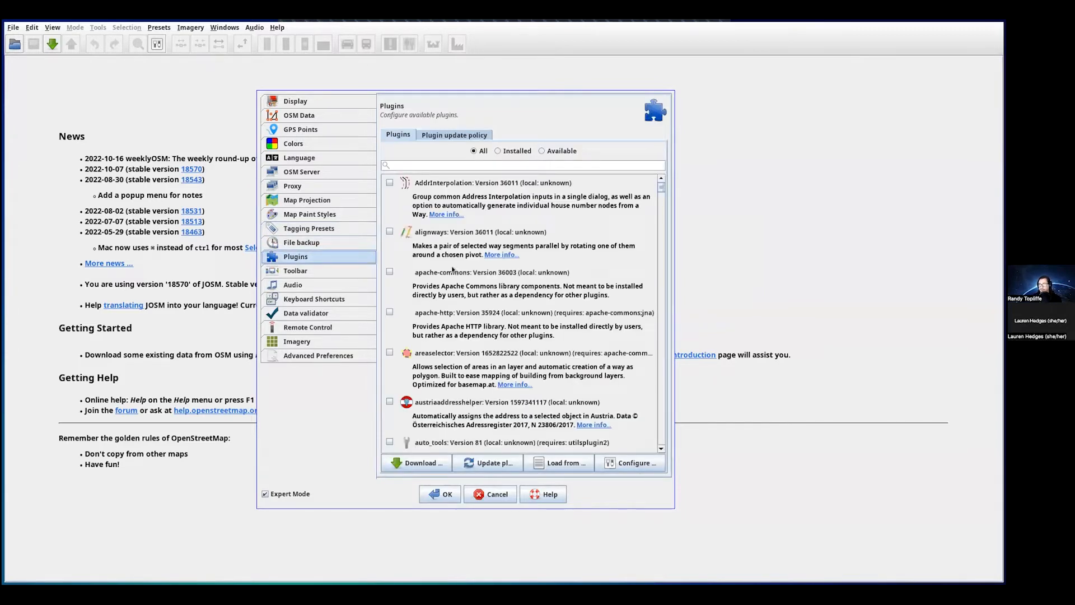
scroll(604, 268, "down", 10)
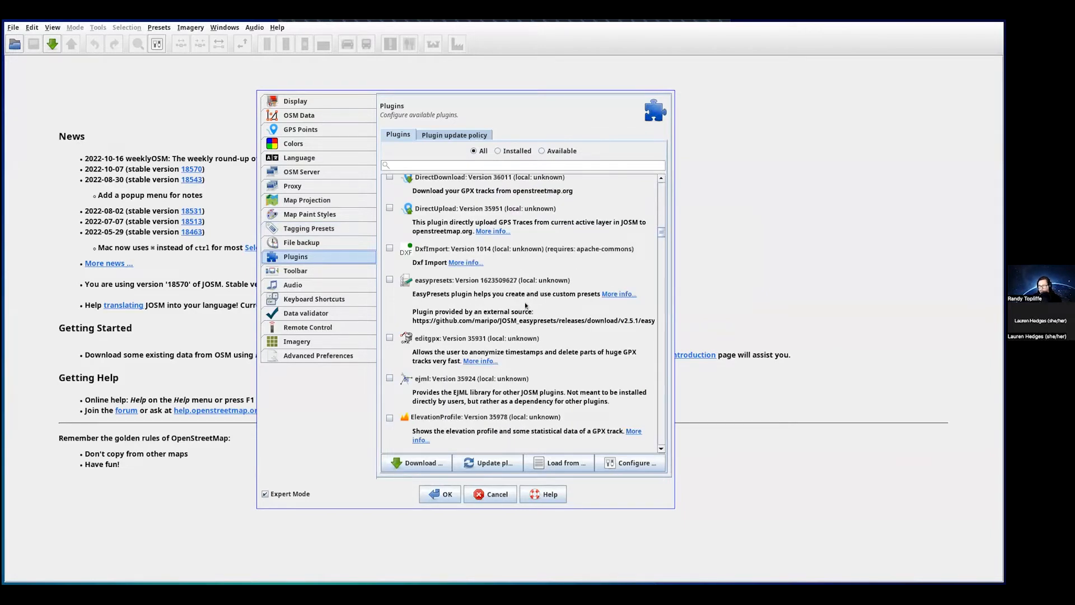
scroll(526, 305, "down", 15)
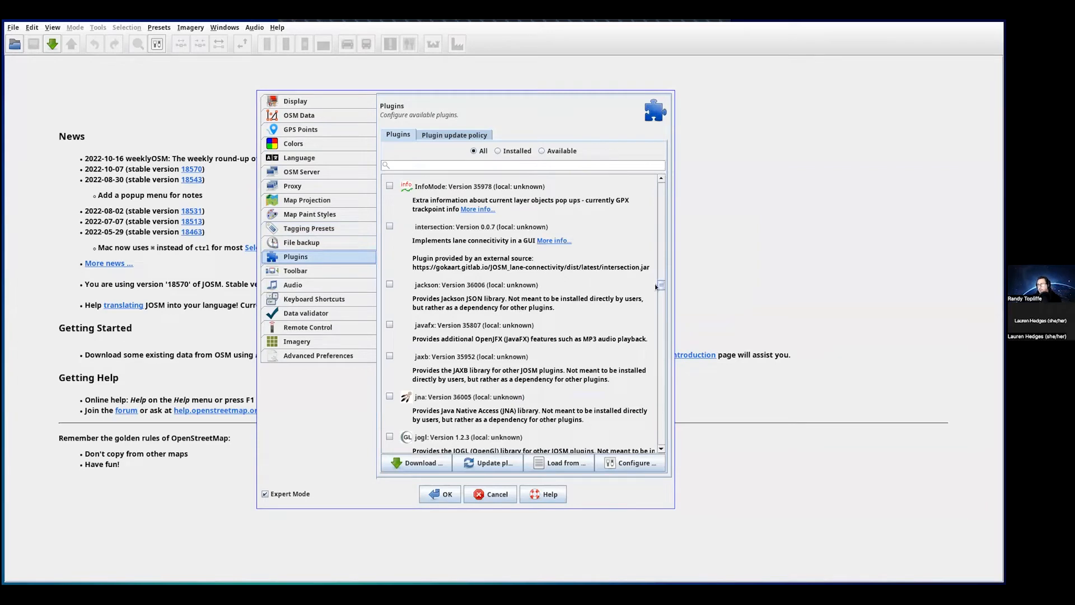
scroll(661, 368, "down", 10)
scroll(661, 368, "down", 5)
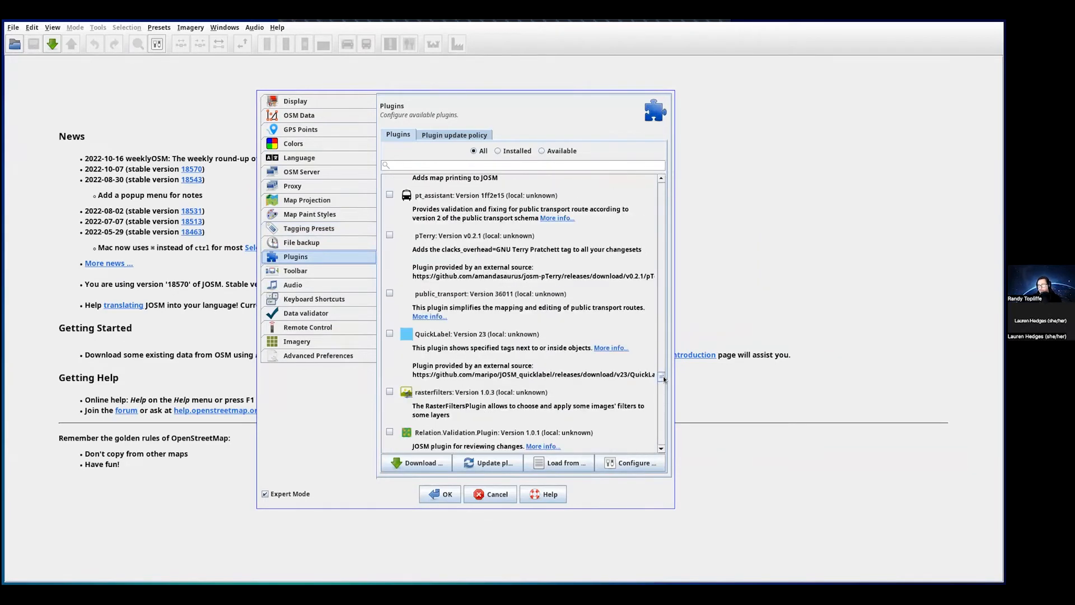
scroll(535, 346, "up", 5)
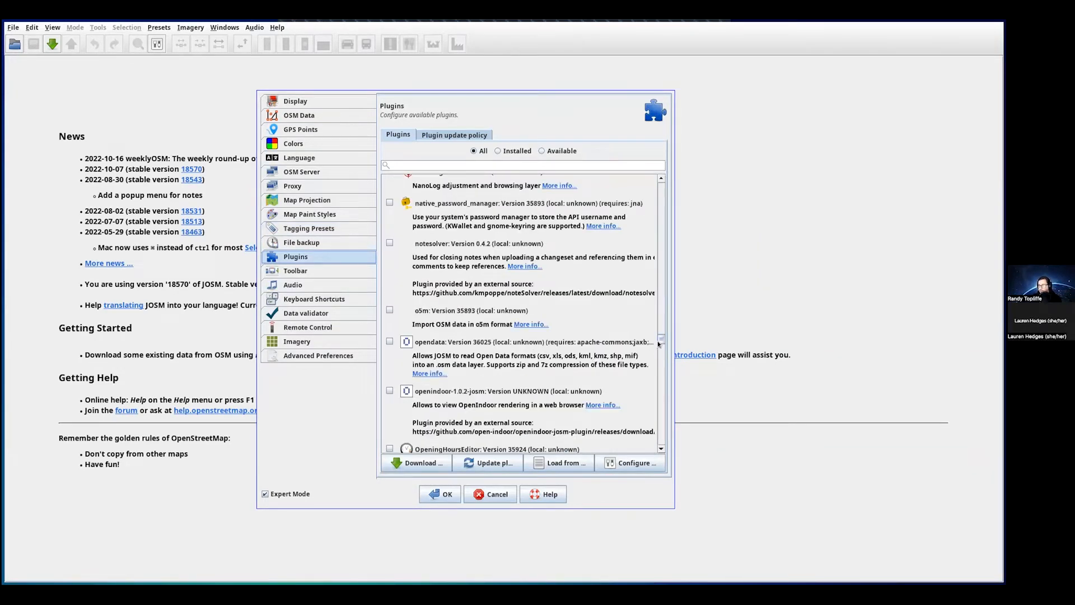
scroll(659, 230, "up", 3)
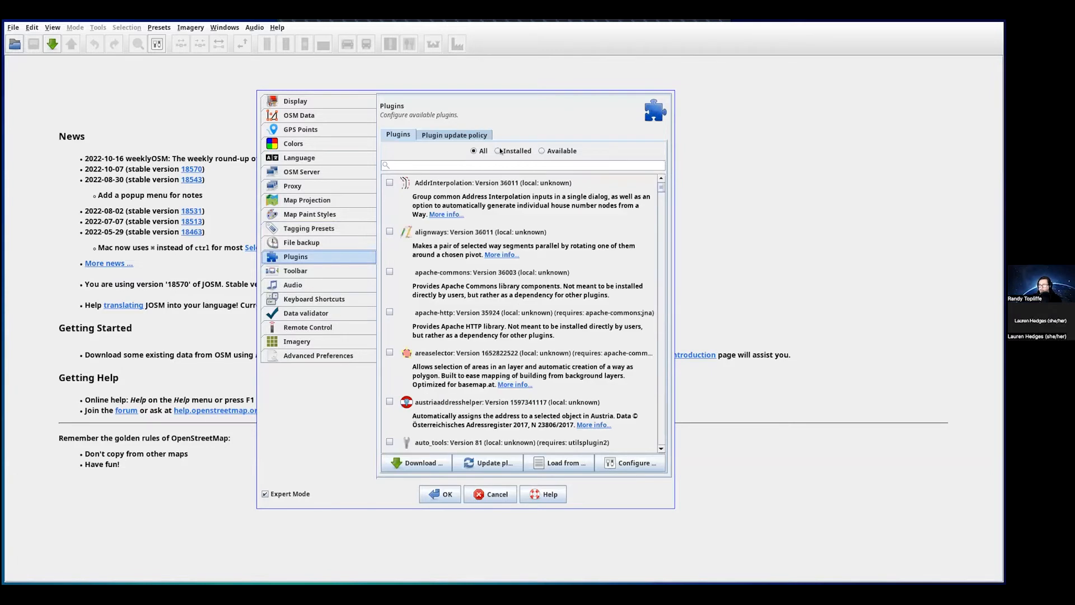
- Filter plugins to Installed, switch back to All, then show the Toolbar page
left_click(498, 151)
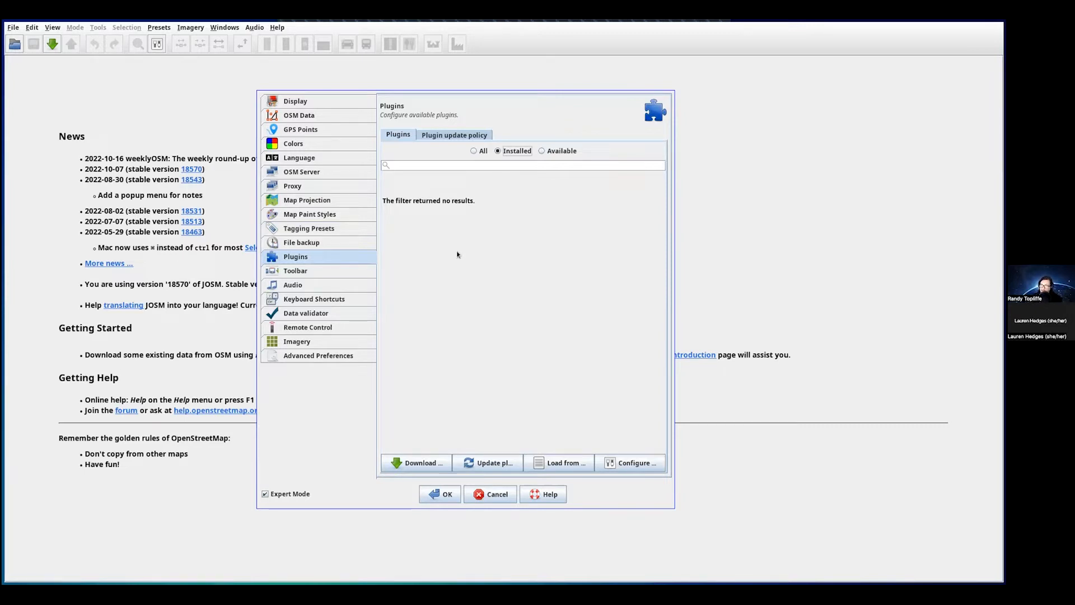
left_click(474, 151)
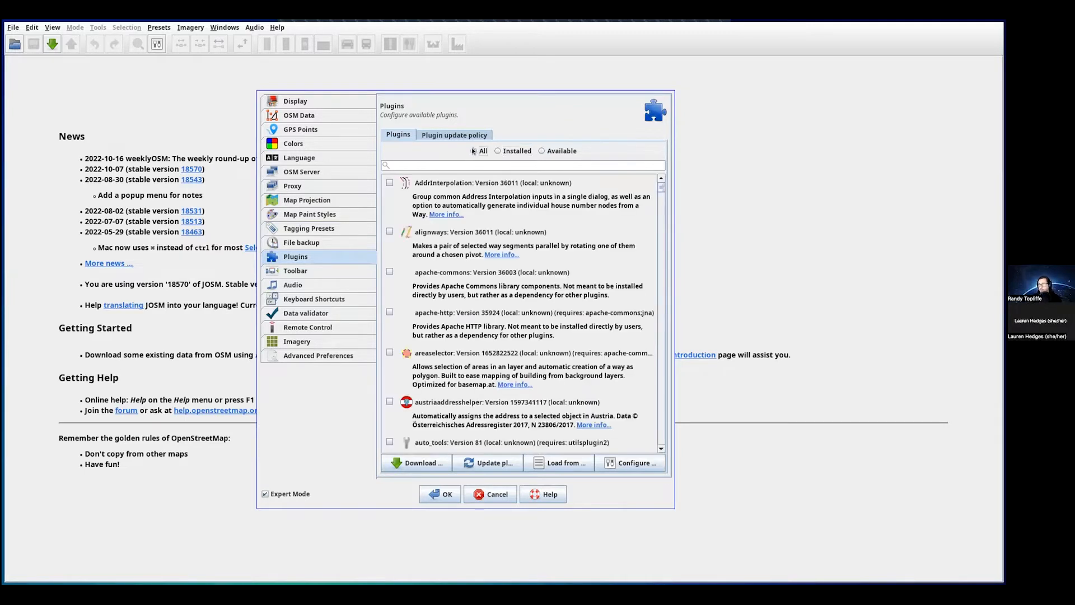
left_click(292, 271)
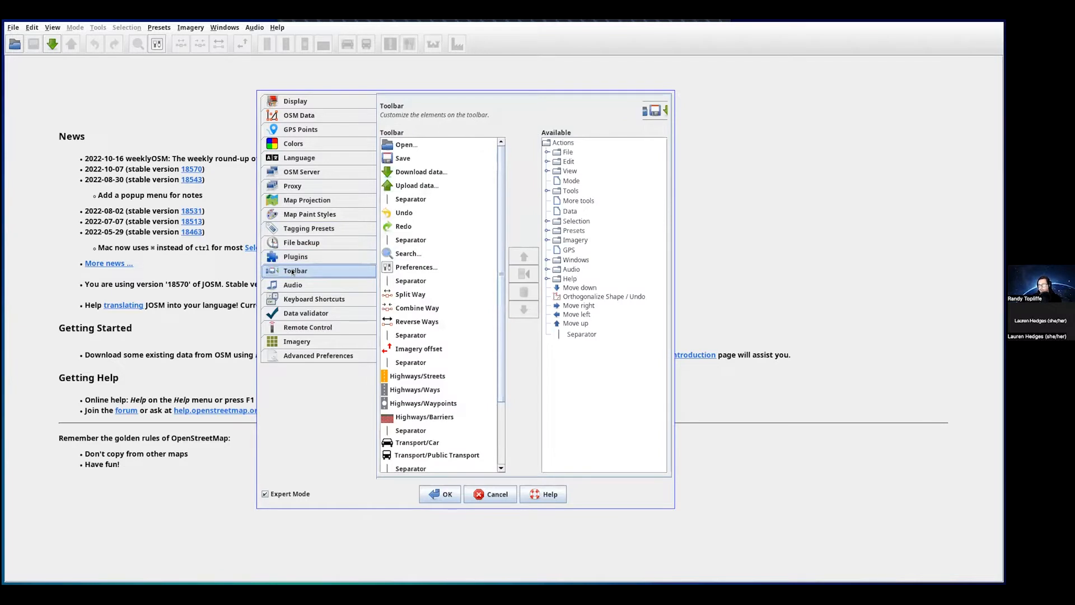
- Bring up the Audio preferences page
scroll(496, 200, "down", 3)
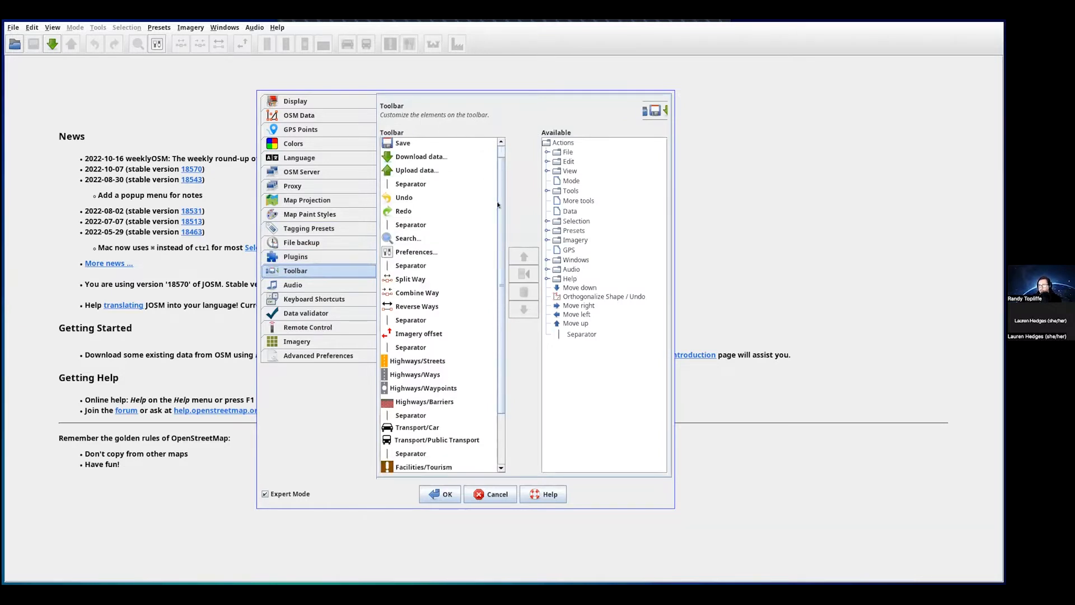
scroll(498, 167, "up", 3)
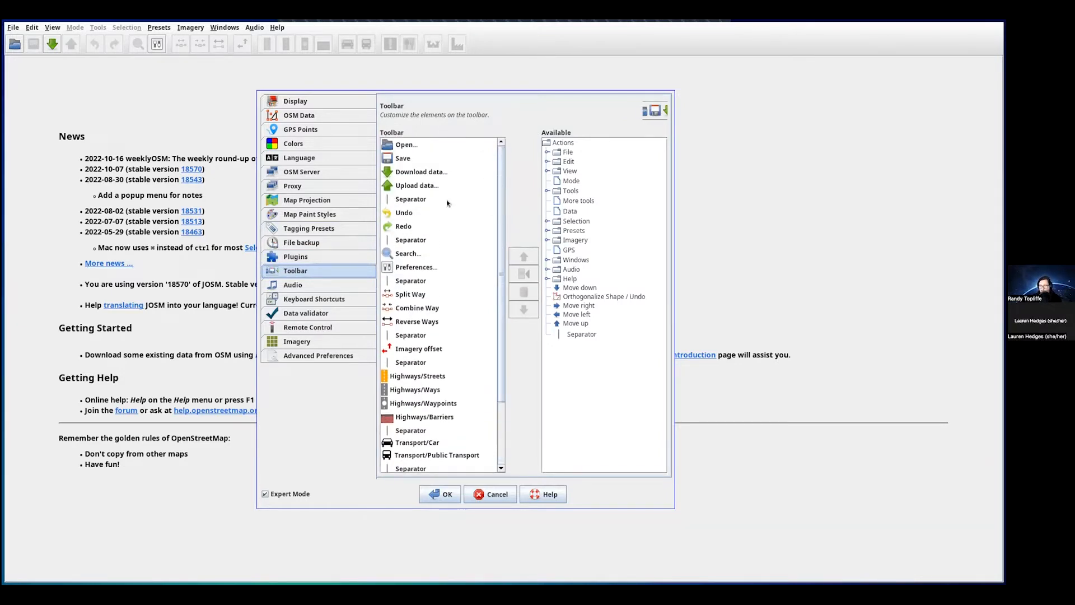
left_click(300, 285)
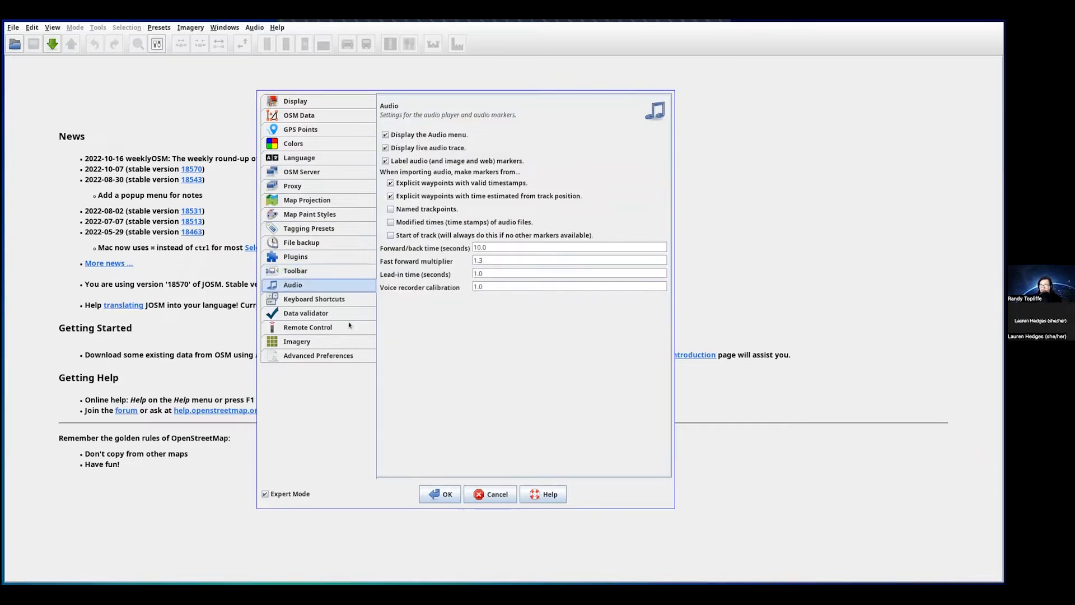
- Scroll the Keyboard Shortcuts table, such as File: Open… with Ctrl+O, then select Data validator
left_click(311, 300)
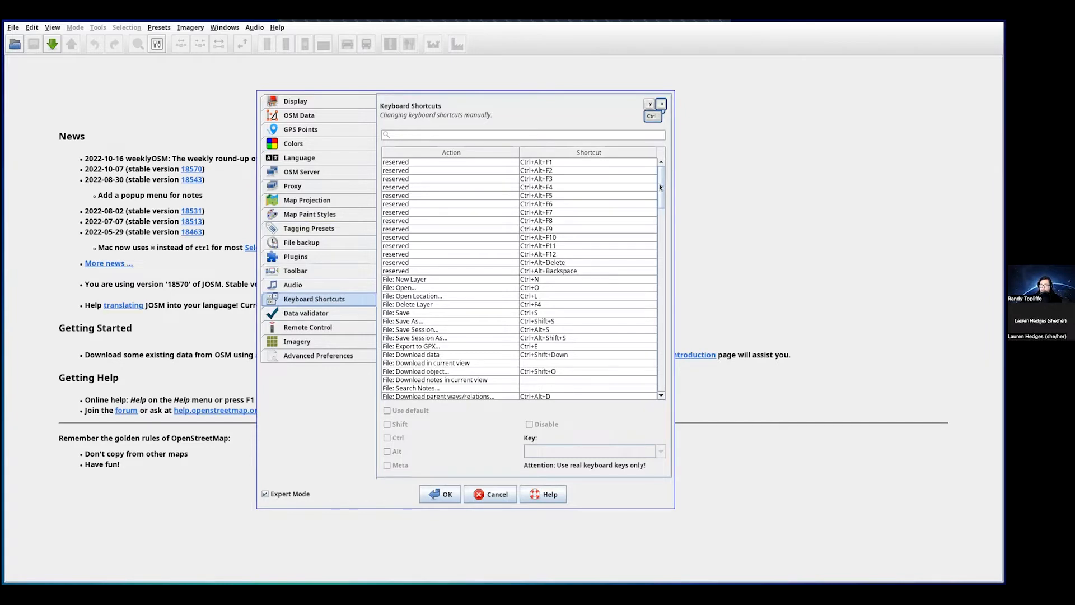
mouse_move(659, 186)
left_mouse_down()
mouse_move(656, 374)
mouse_move(666, 177)
left_mouse_up()
mouse_move(659, 184)
left_mouse_down()
mouse_move(660, 363)
mouse_move(667, 176)
left_mouse_up()
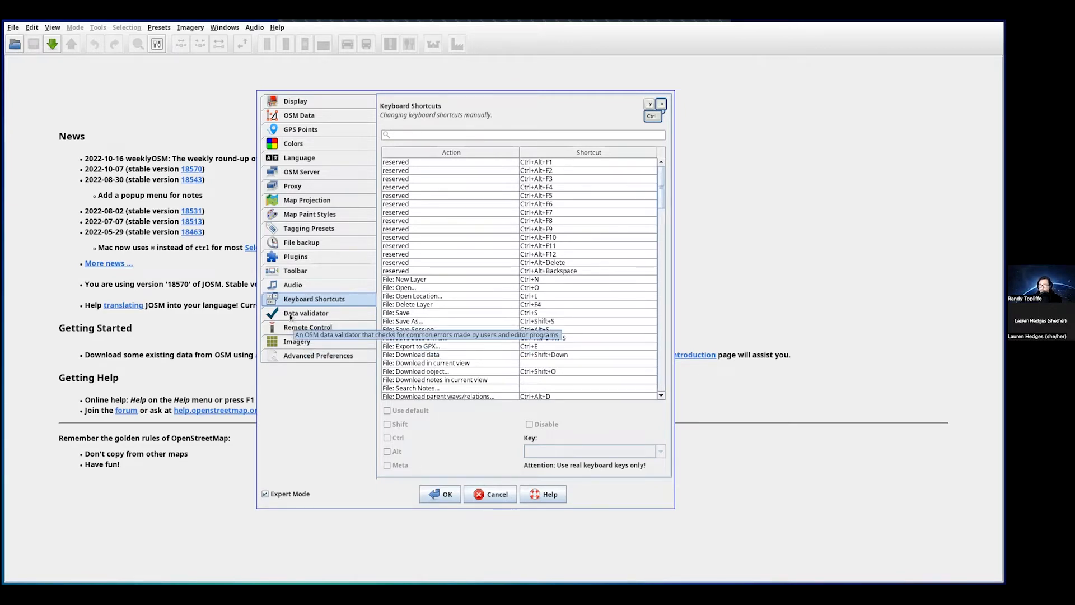
left_click(291, 316)
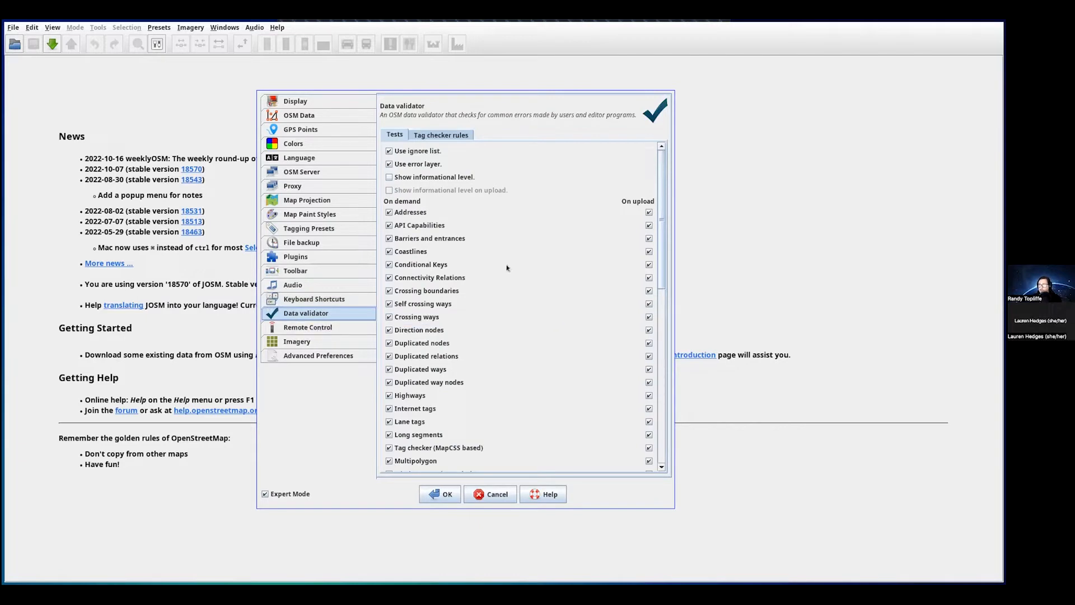
- Scroll the validator's Tag checker rules, then show Remote Control settings on port 8111
mouse_move(658, 184)
left_mouse_down()
mouse_move(662, 378)
mouse_move(666, 193)
left_mouse_up()
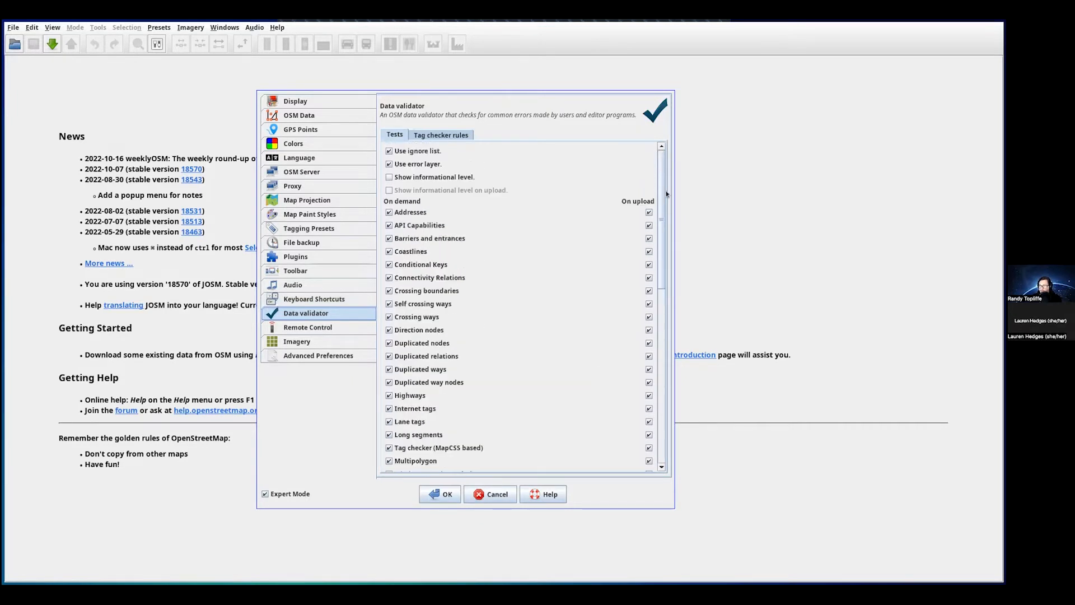
left_click(422, 136)
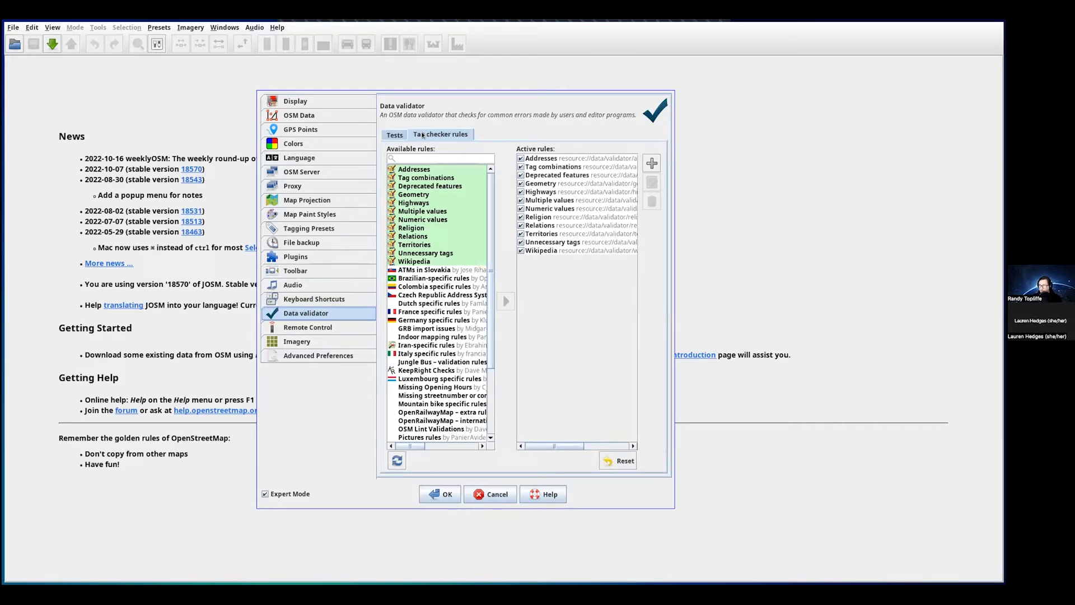
left_click_drag(485, 250, 492, 225)
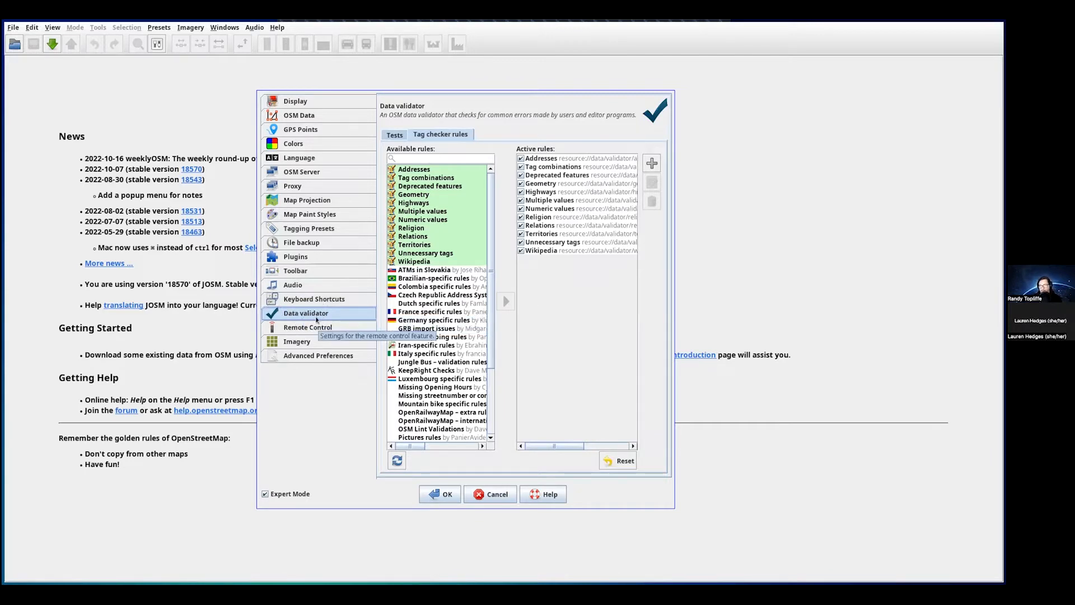
left_click(314, 328)
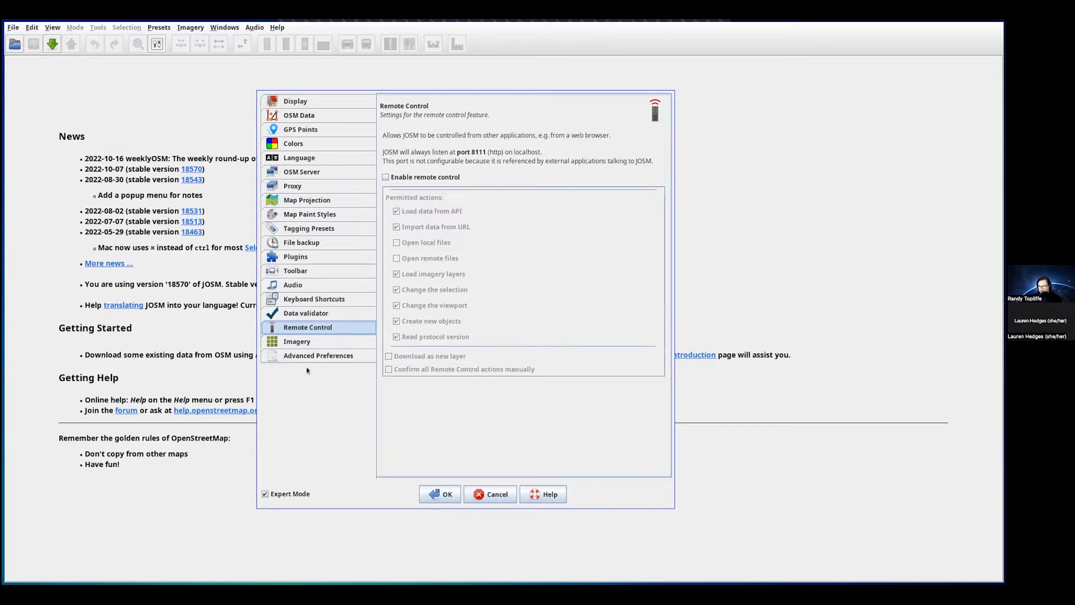
- Show the Imagery page listing Bing, CyclOSM, Esri World Imagery and Mapbox Satellite entries
left_click(293, 342)
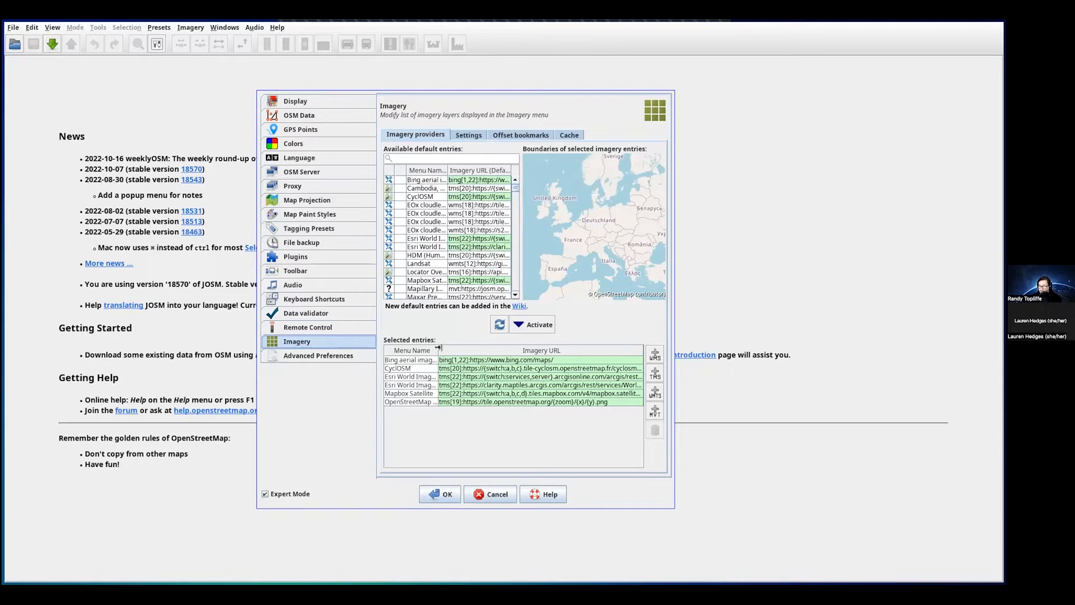
- Widen the Menu Name column and preview Mapbox Satellite and Bing aerial imagery coverage
left_click_drag(438, 350, 481, 360)
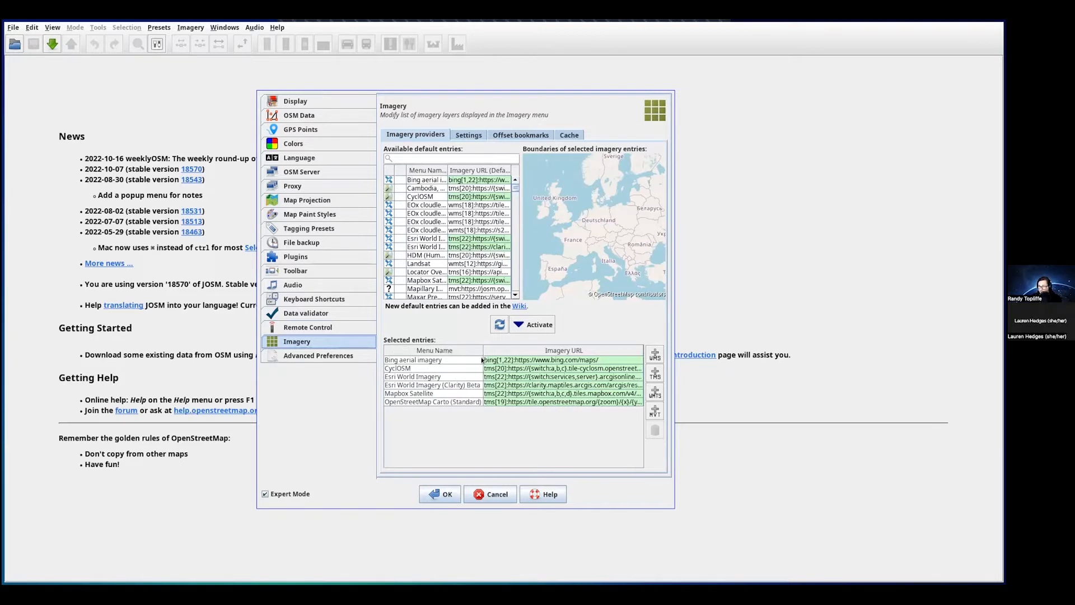
left_click(406, 393)
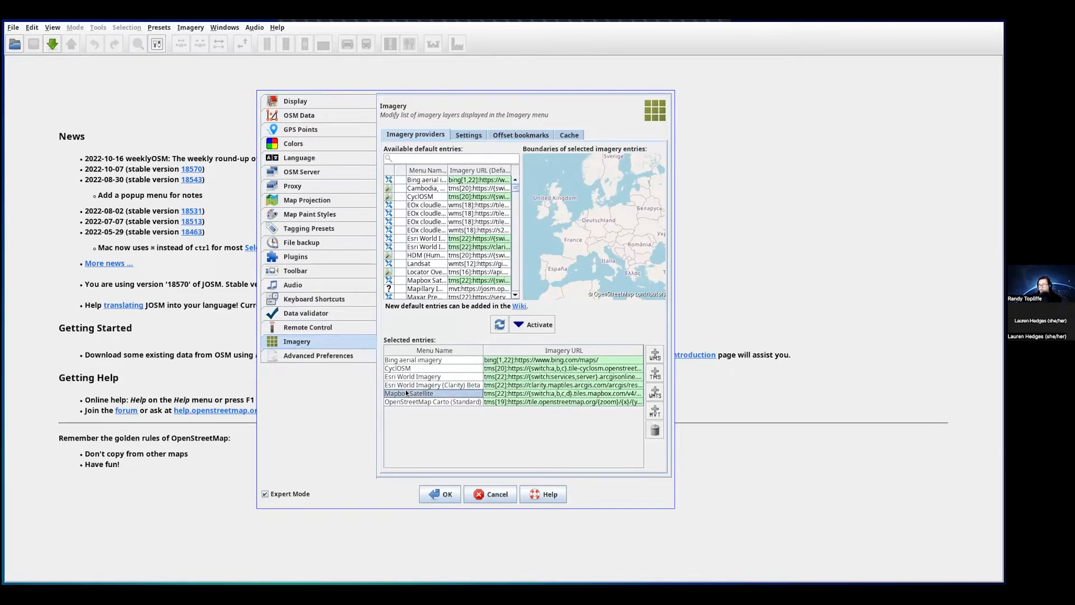
left_click(400, 361)
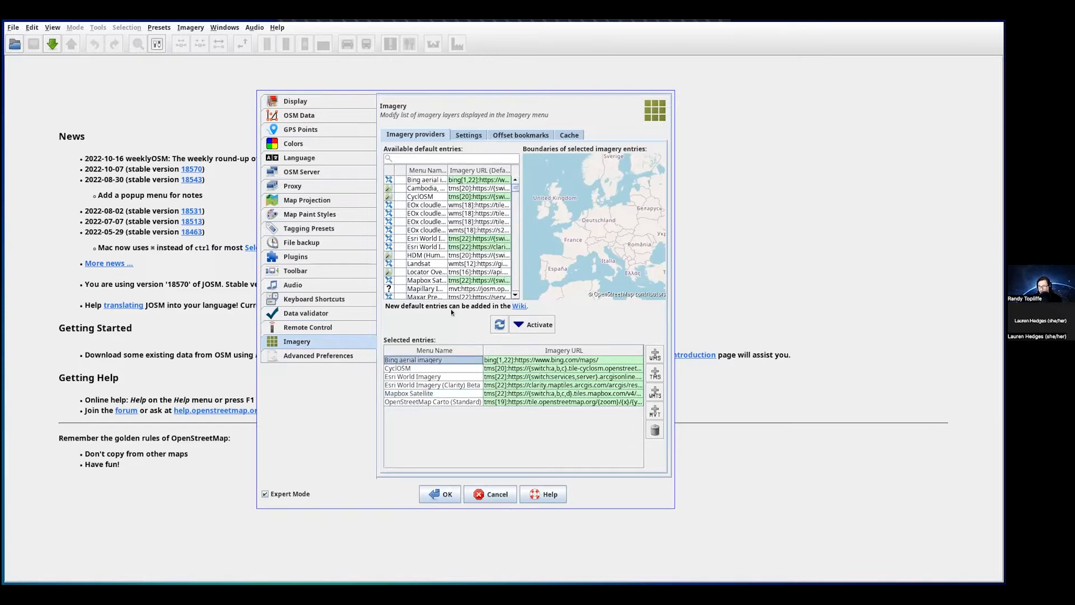
left_click(515, 296)
scroll(514, 291, "down", 3)
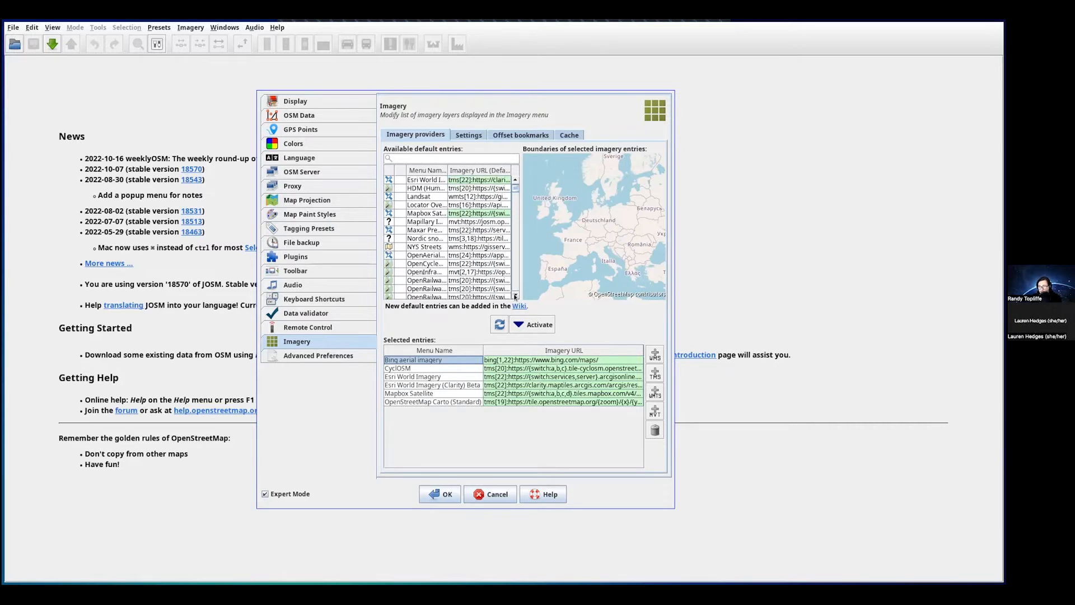
left_click_drag(516, 189, 515, 180)
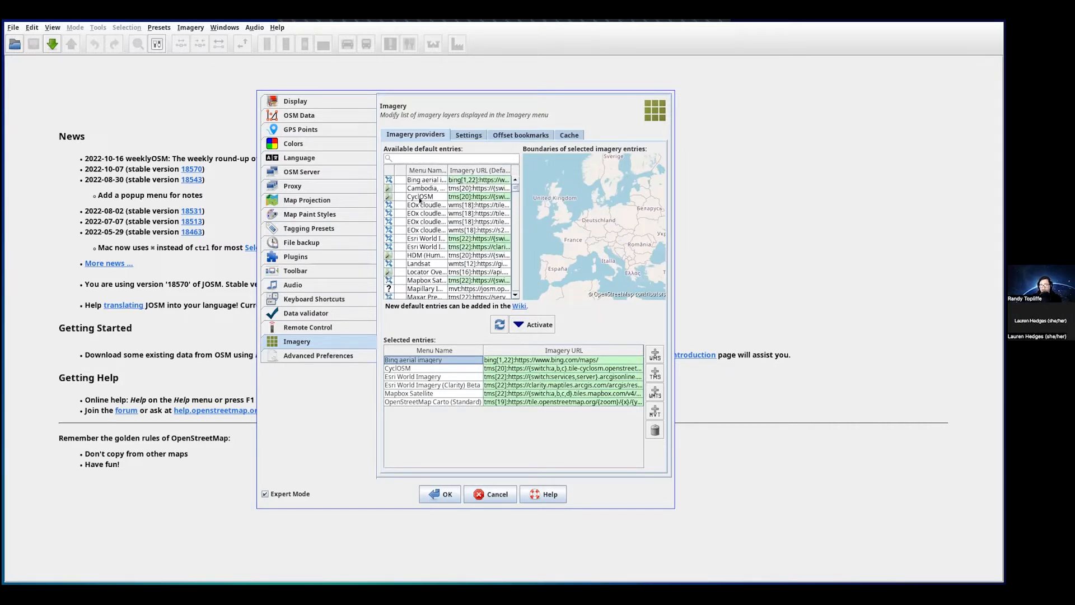
- Preview coverage of CyclOSM, Esri World Imagery (Clarity) Beta, a New South Wales source and an Austrian basemap
left_click(400, 368)
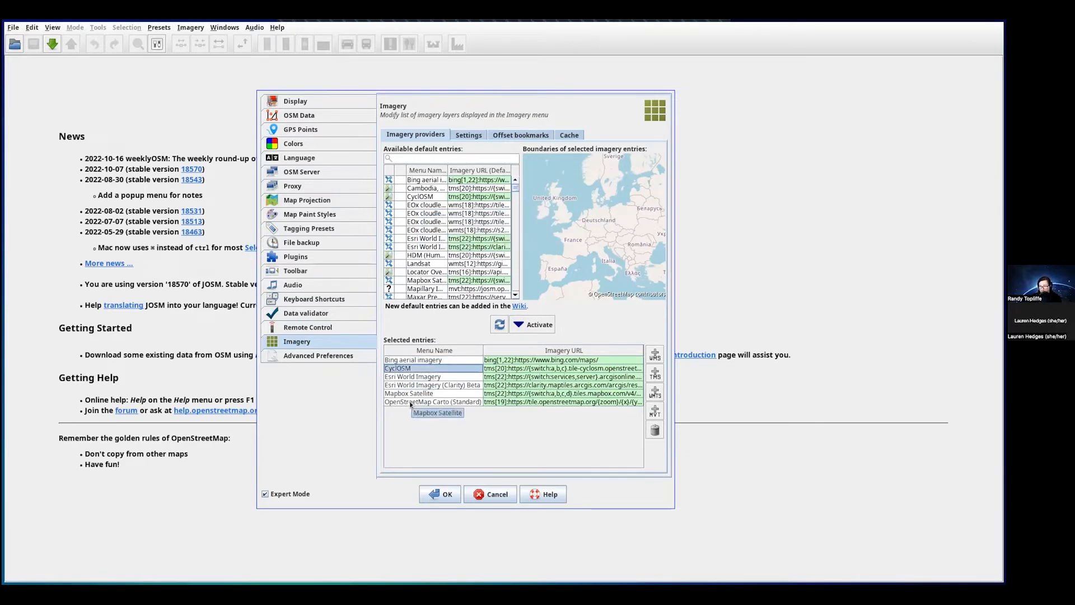
key("Down")
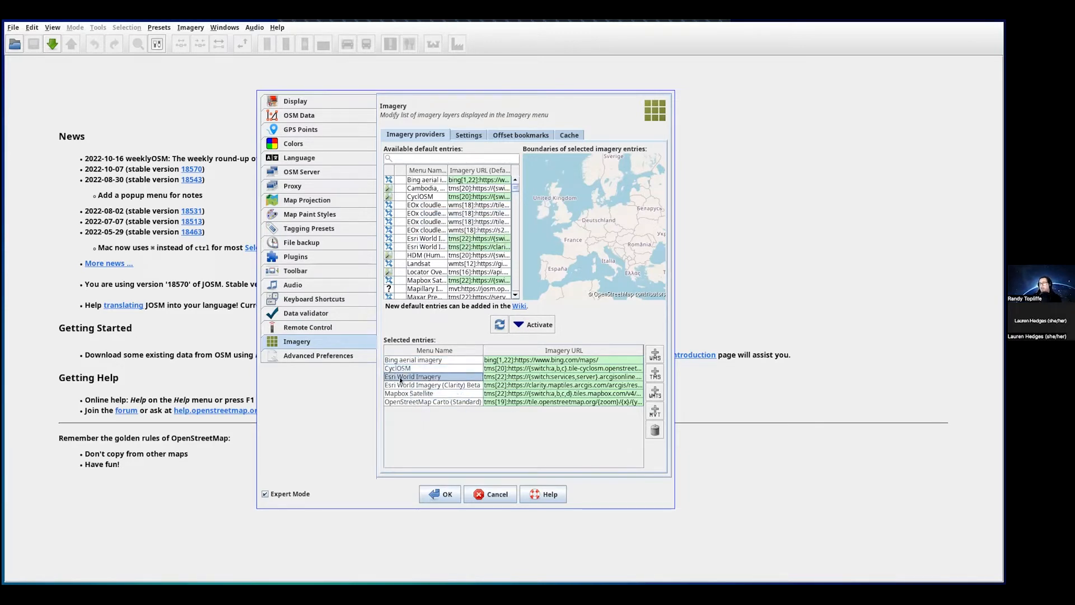
left_click(407, 387)
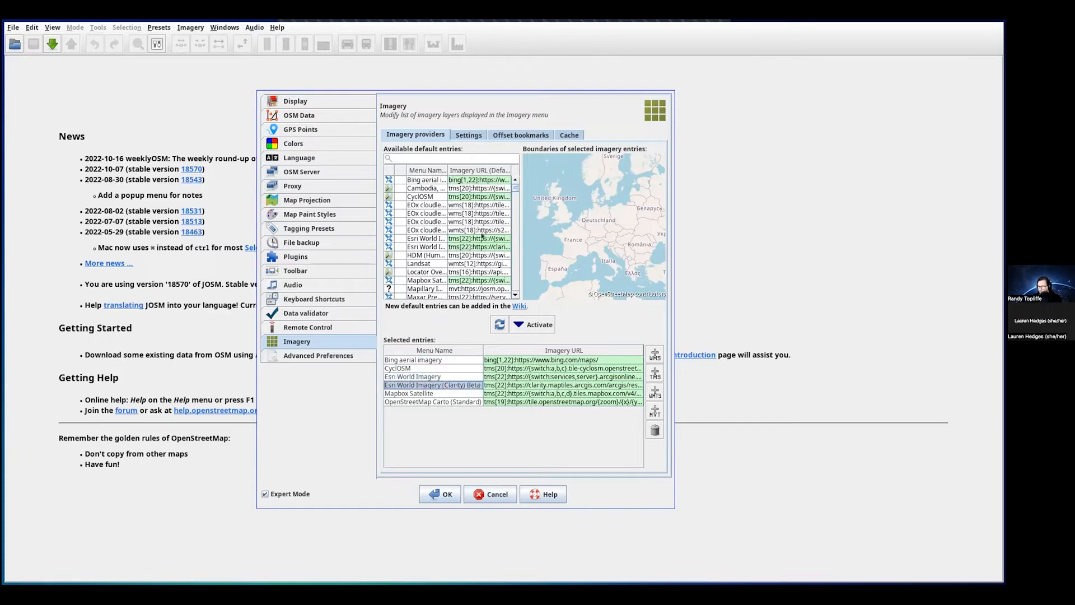
left_click_drag(514, 191, 513, 200)
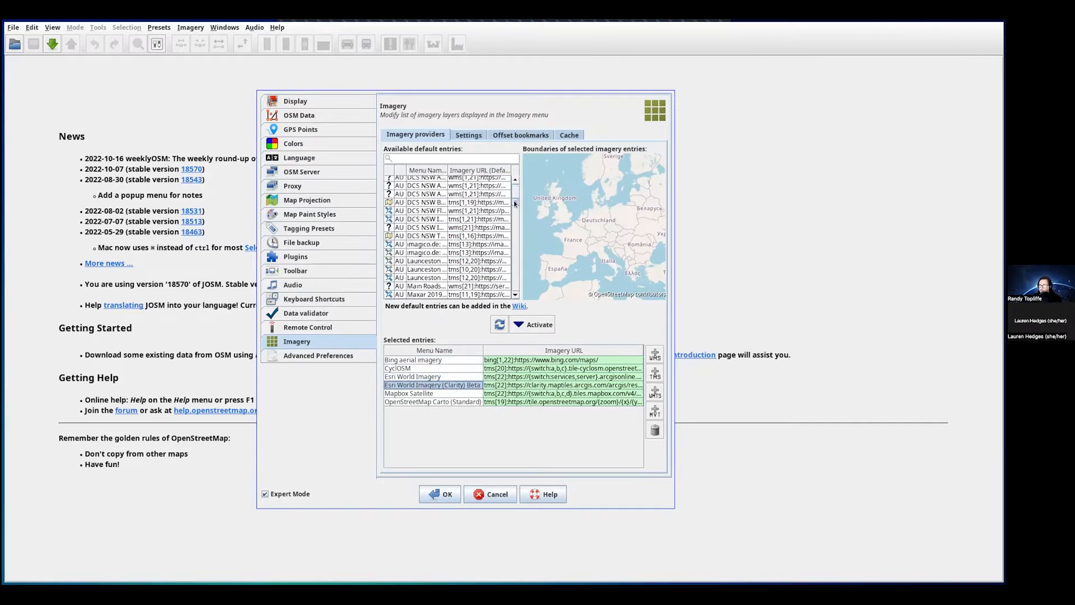
left_click(410, 220)
scroll(415, 219, "up", 10)
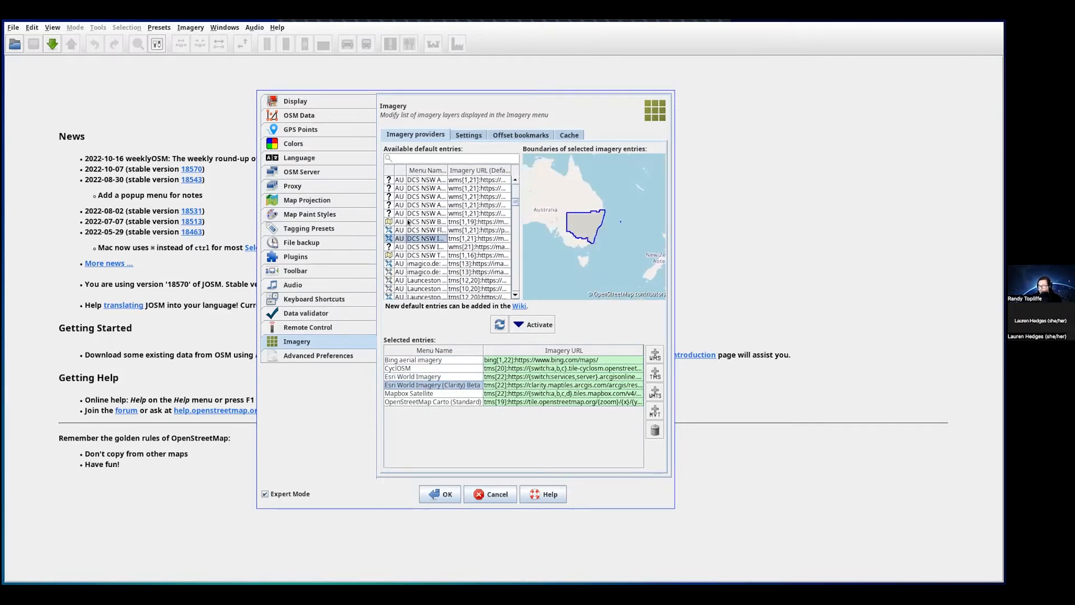
left_click(419, 214)
scroll(425, 229, "up", 10)
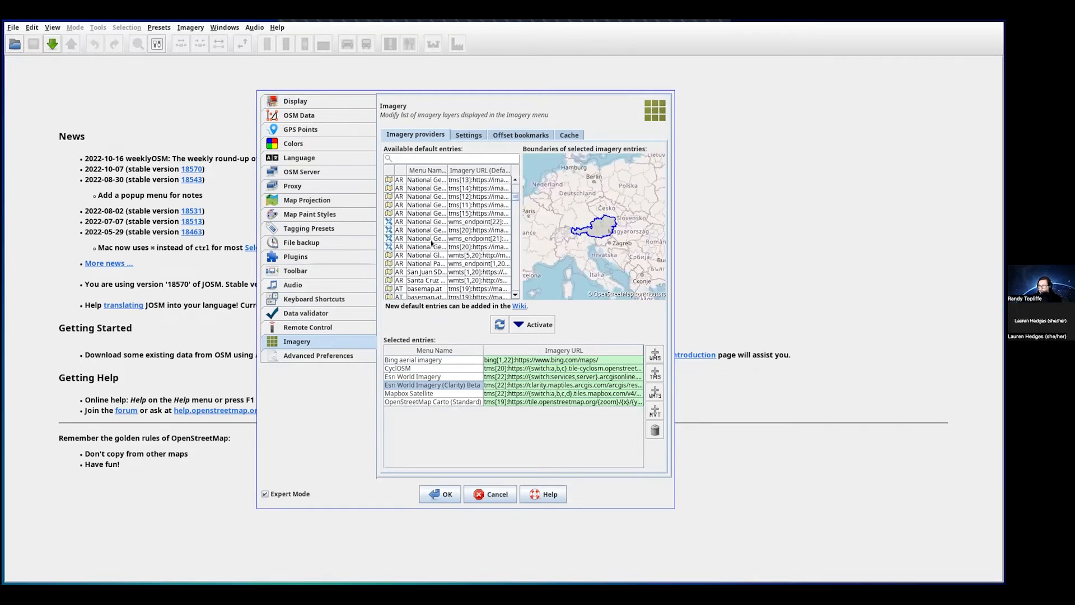
left_click_drag(519, 191, 517, 181)
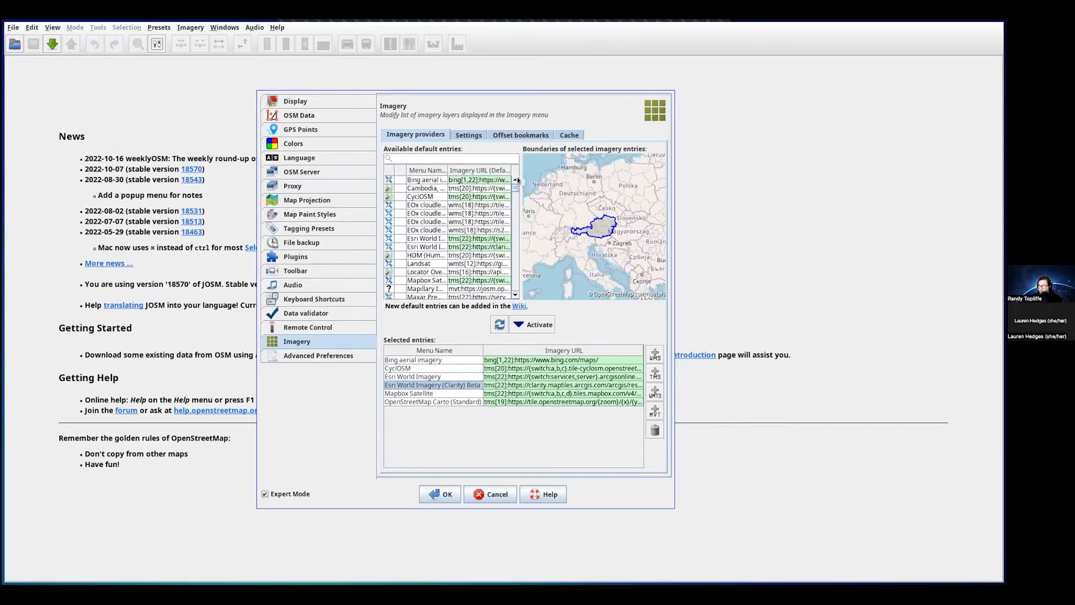
- Preview coverage of EOx, CyclOSM, a European OpenStreetMap tile source and OpenSeaMap
left_click(414, 214)
left_click(418, 196)
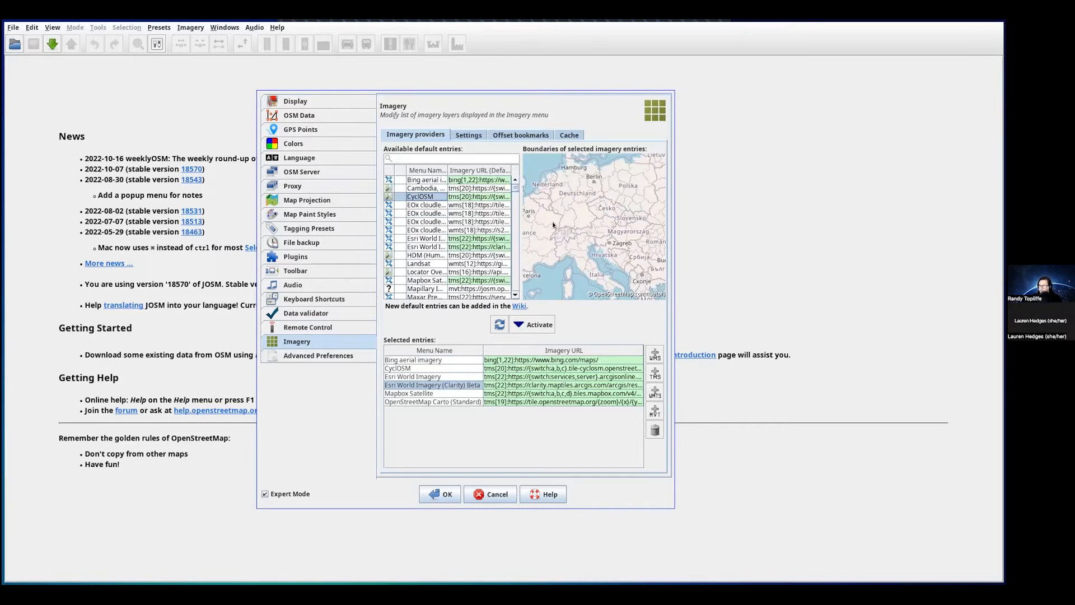
scroll(419, 264, "down", 10)
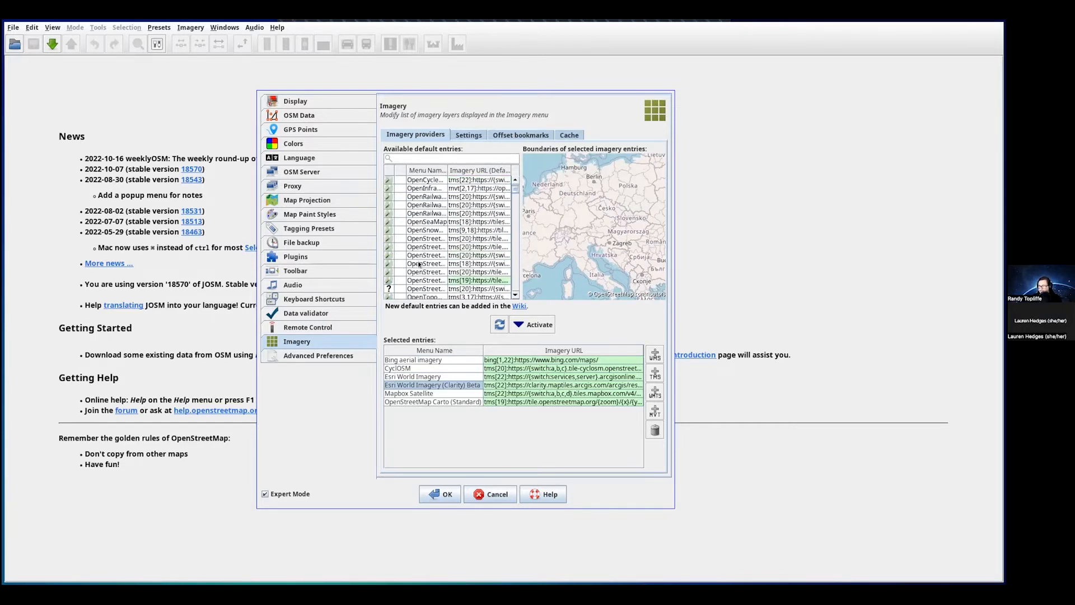
left_click(425, 238)
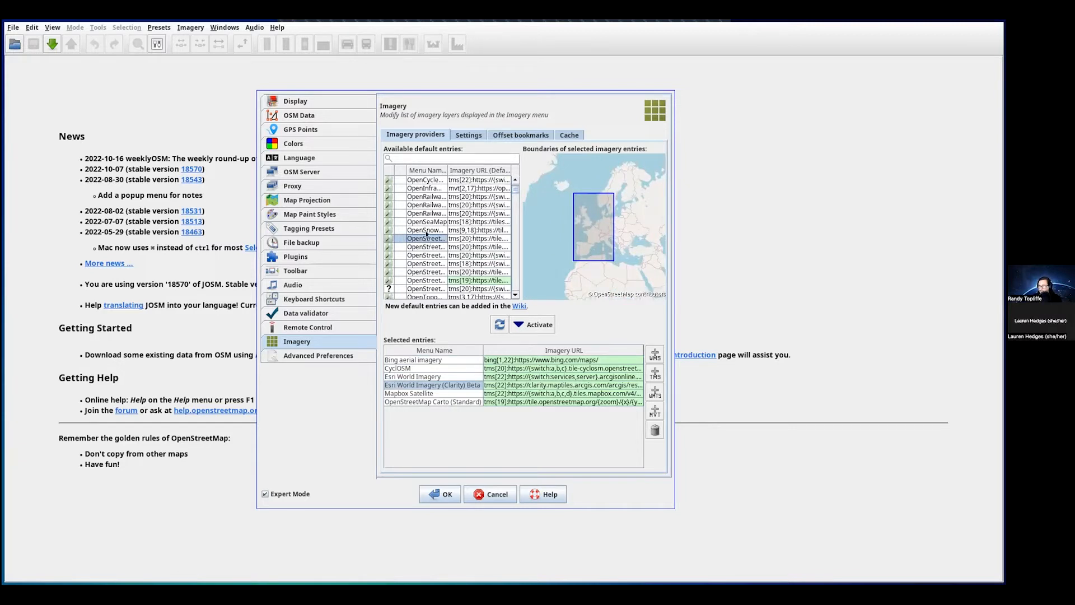
left_click(426, 231)
left_click(424, 223)
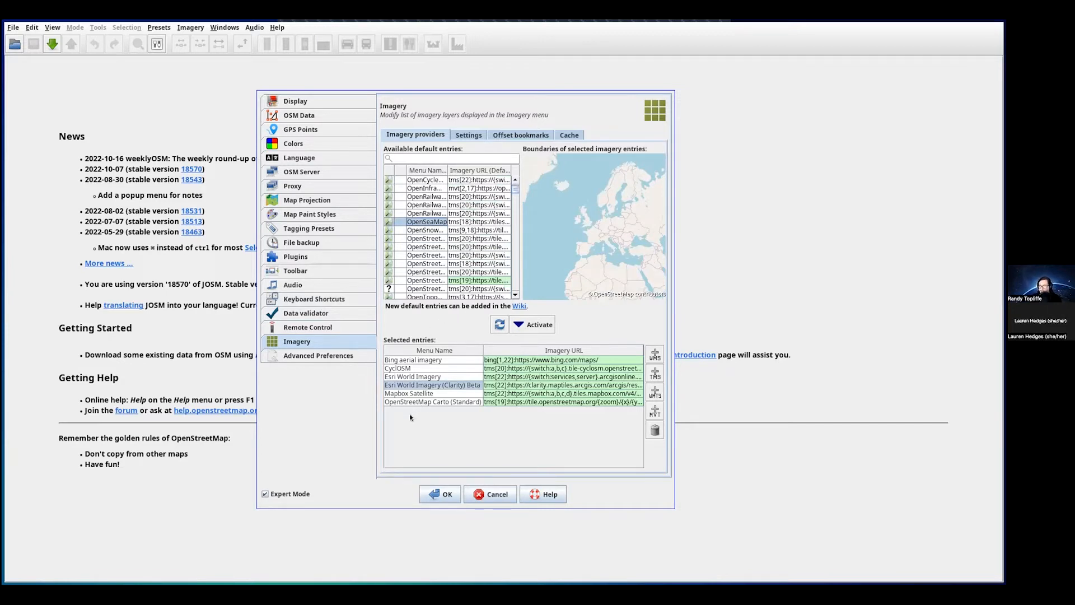
- Recheck Bing aerial and Mapbox Satellite coverage, then show the Advanced Preferences page
left_click(515, 179)
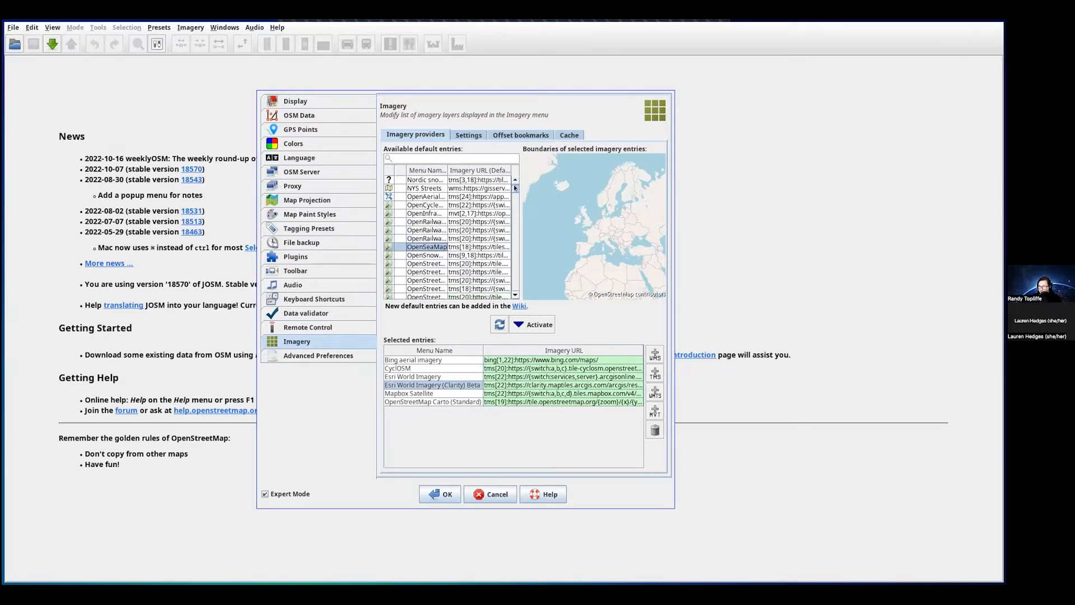
left_click_drag(513, 184, 517, 169)
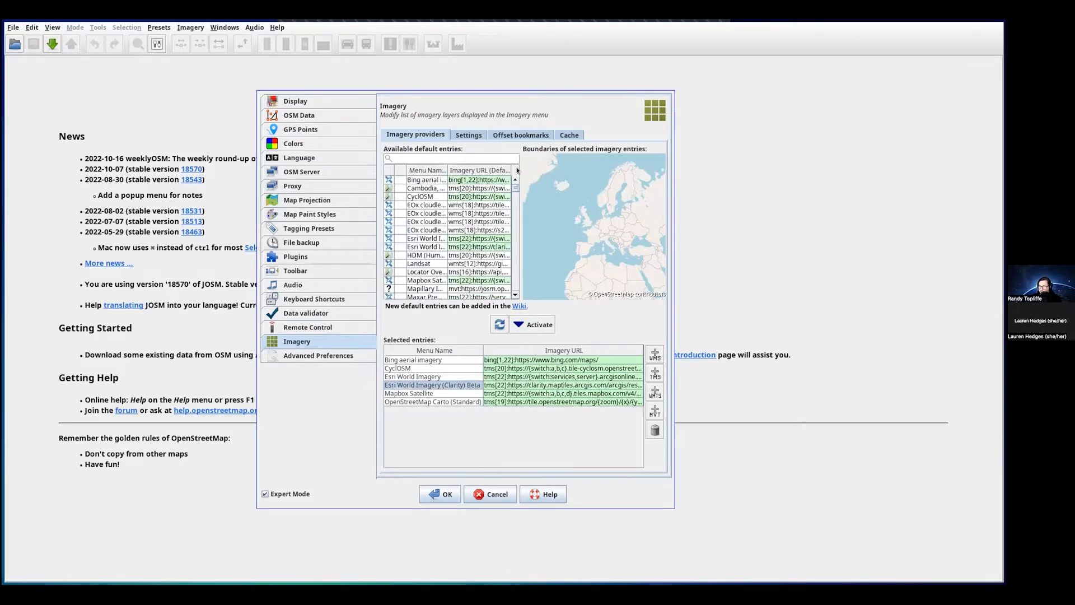
left_click(421, 180)
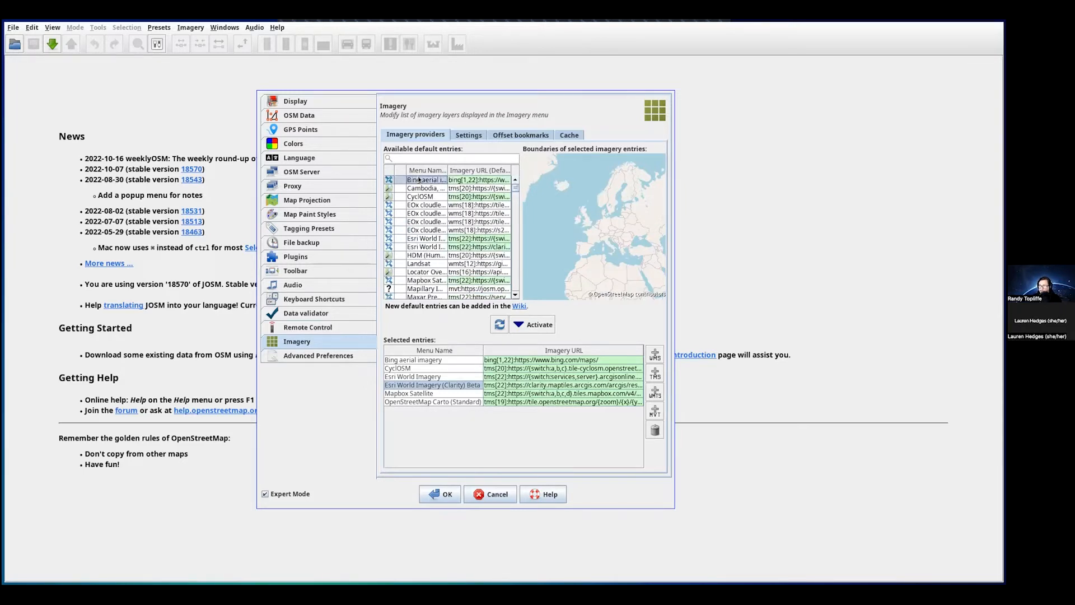
left_click(432, 280)
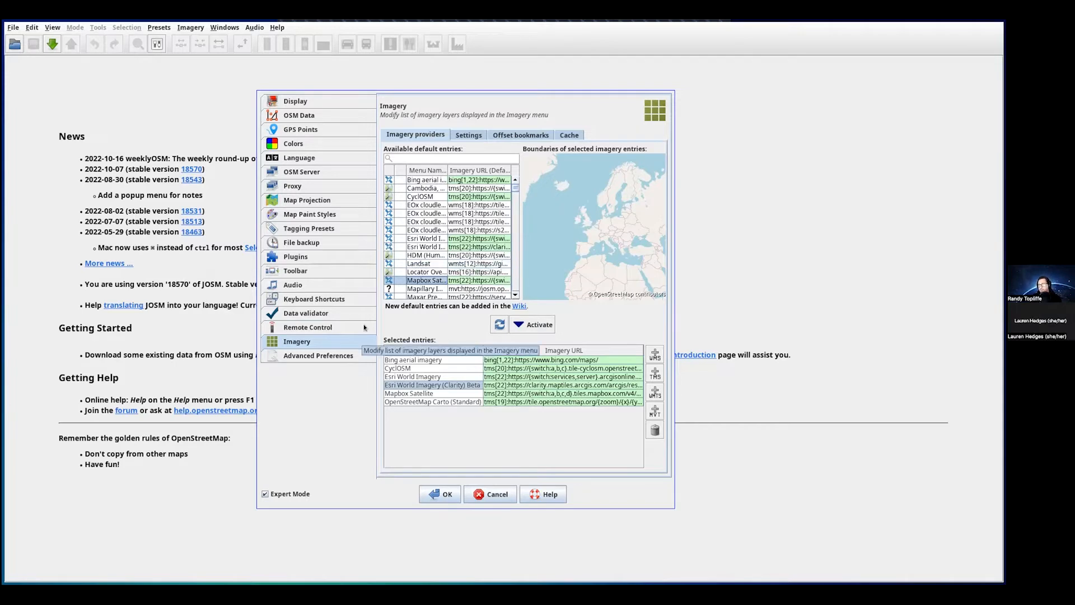
left_click(296, 357)
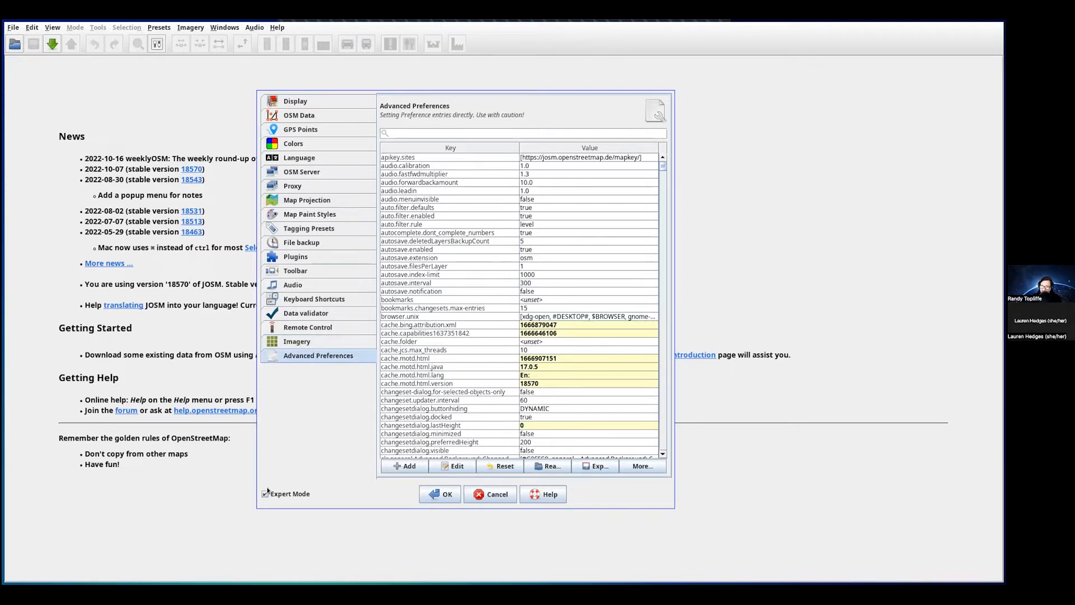
- Switch Expert Mode off and on, then scroll through the Advanced Preferences key table
left_click(266, 494)
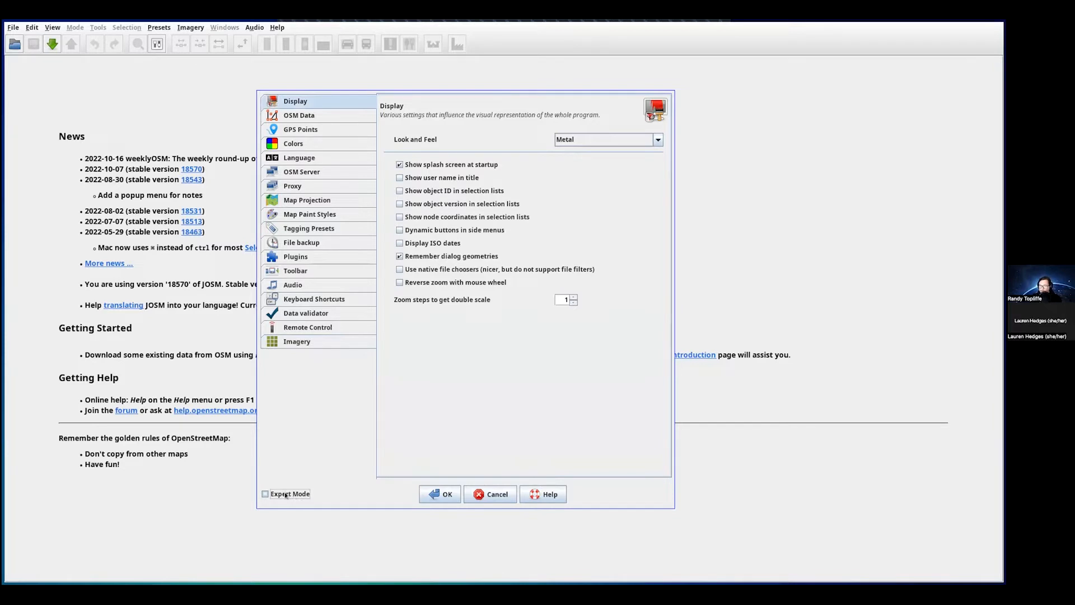
left_click(282, 494)
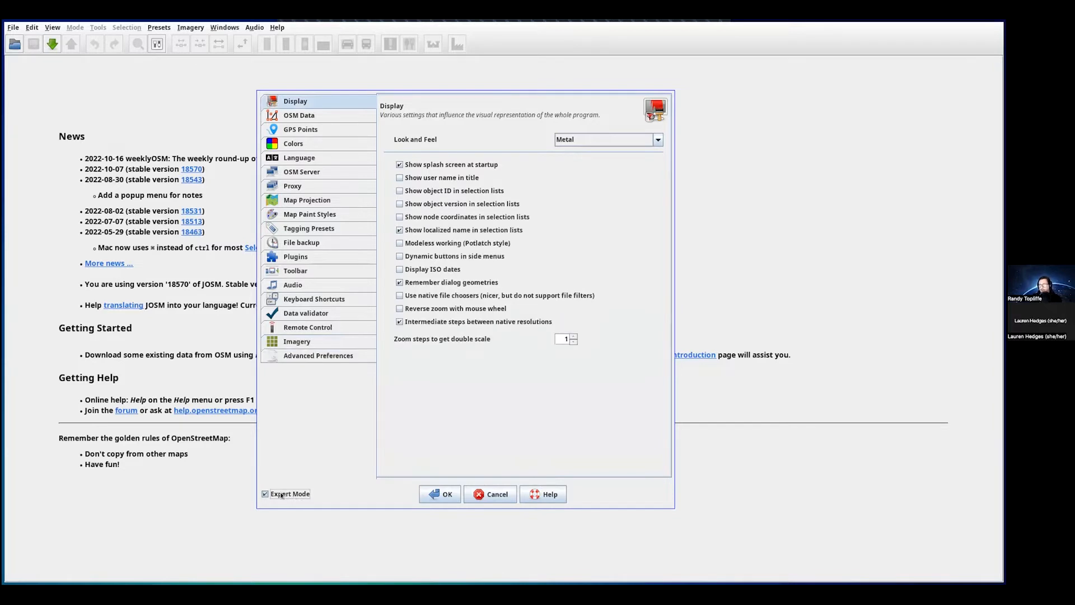
left_click(323, 356)
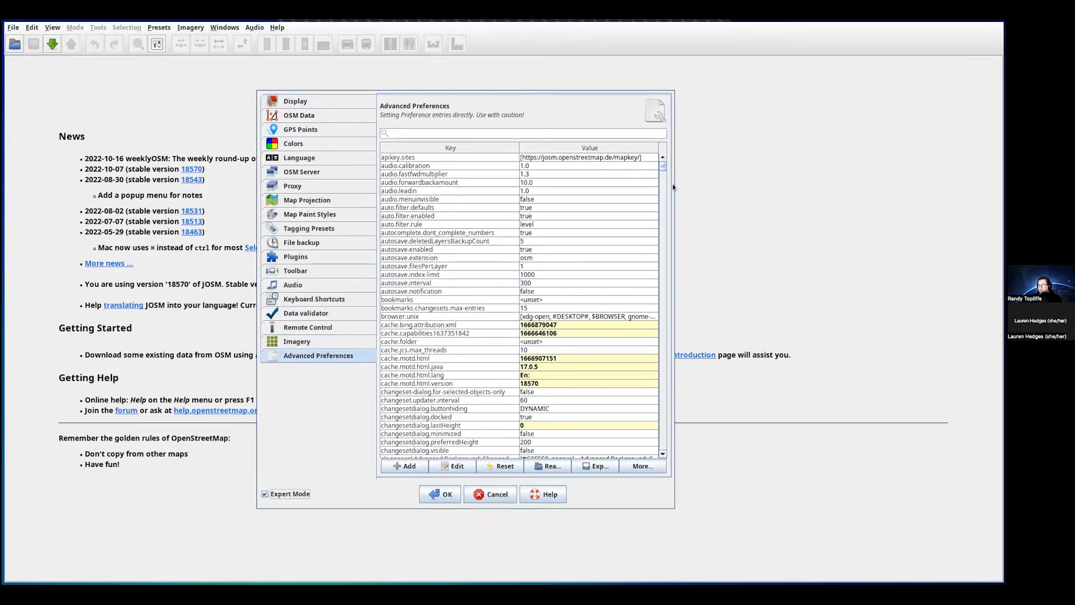
mouse_move(664, 196)
left_mouse_down()
mouse_move(652, 312)
mouse_move(659, 451)
left_mouse_up()
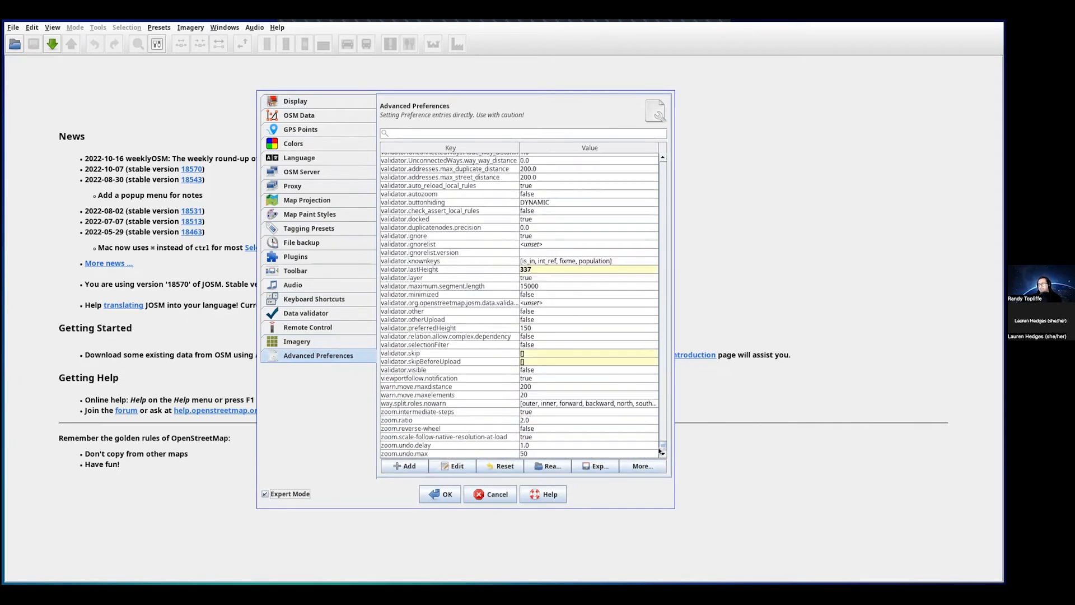
- Attempt Export, dismiss the key-selection warning, and accept the preferences with OK
left_click(591, 467)
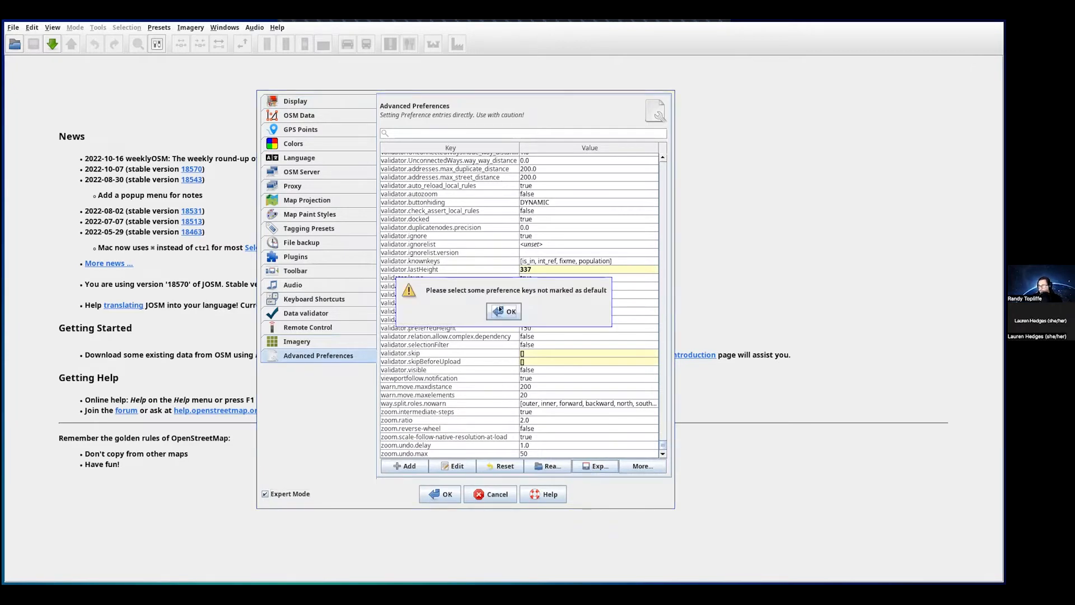
left_click(503, 312)
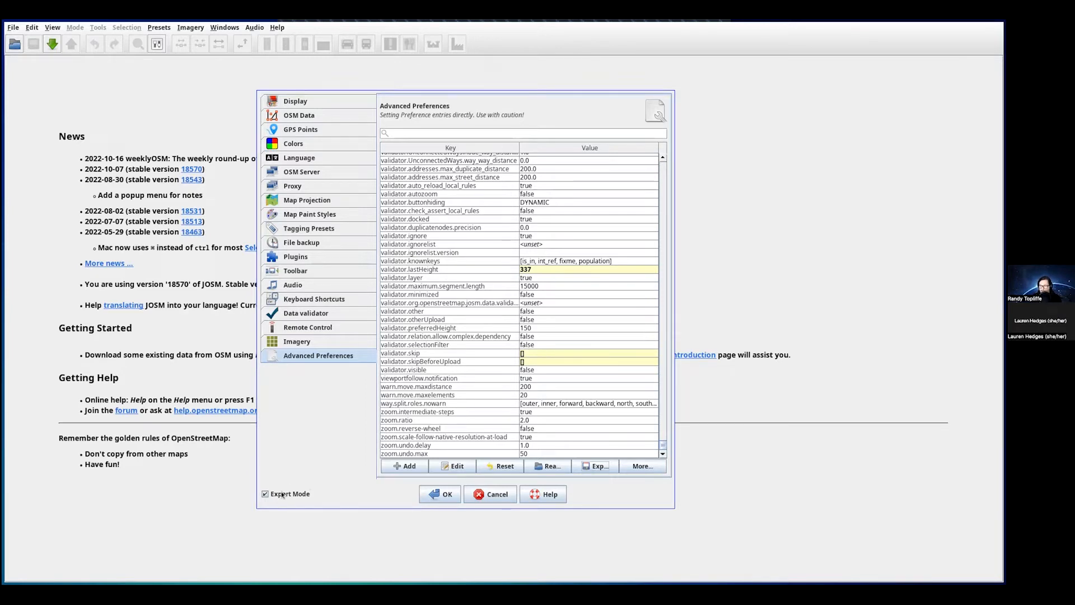
left_click(438, 495)
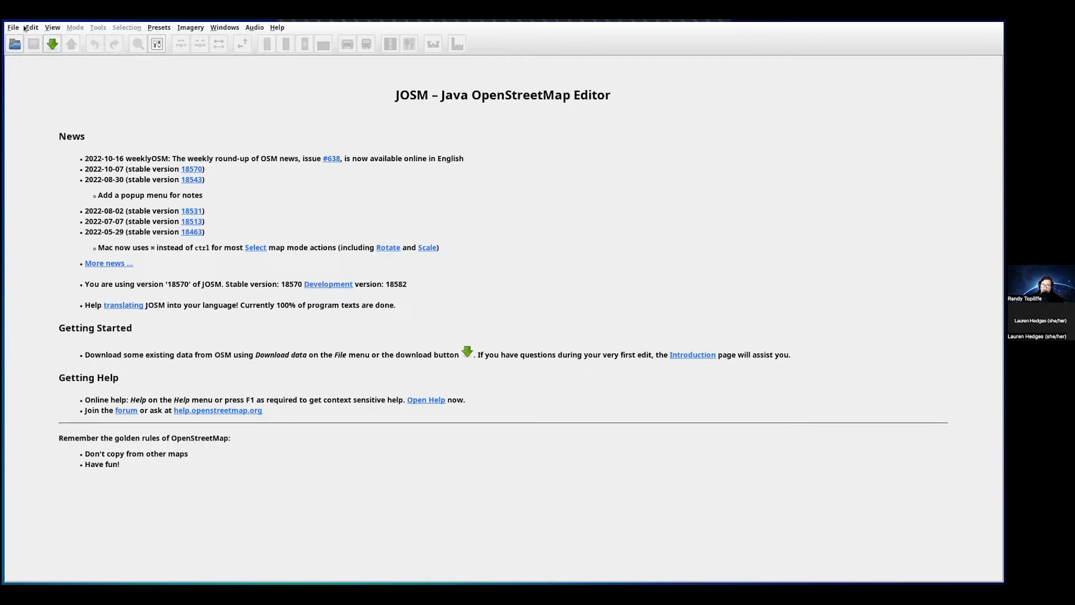
- Launch the Download map data dialog from the green toolbar button and pull it on-screen
left_click(52, 44)
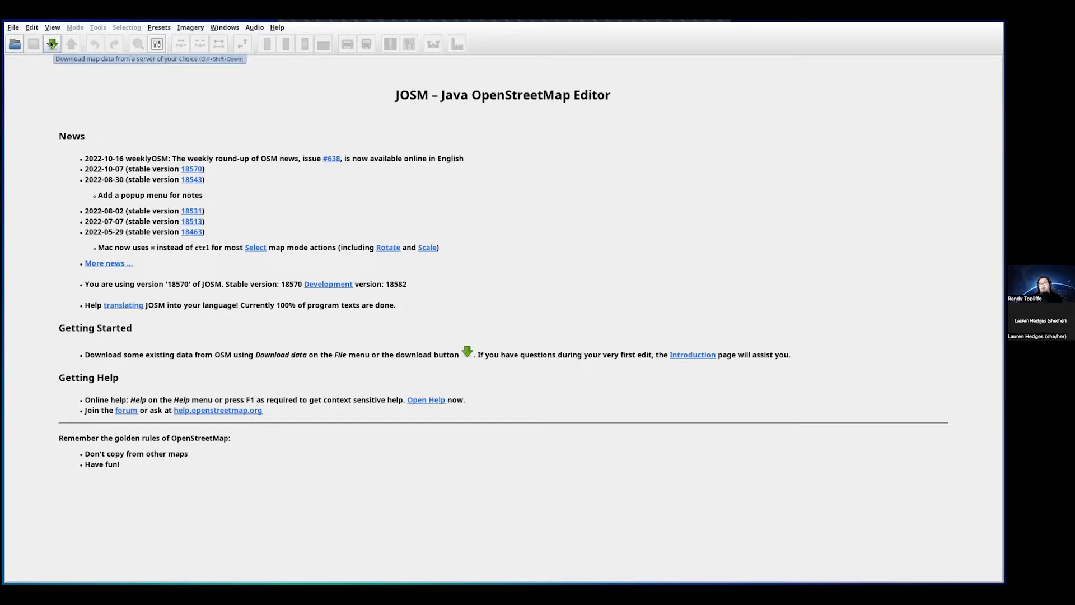
left_click(51, 44)
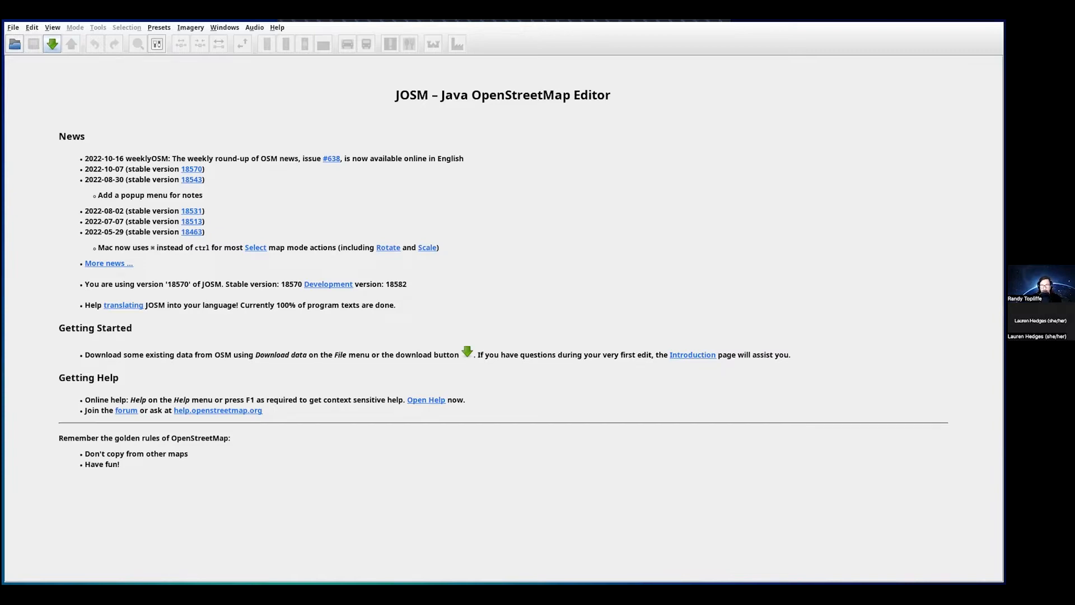
left_click_drag(0, 164, 277, 154)
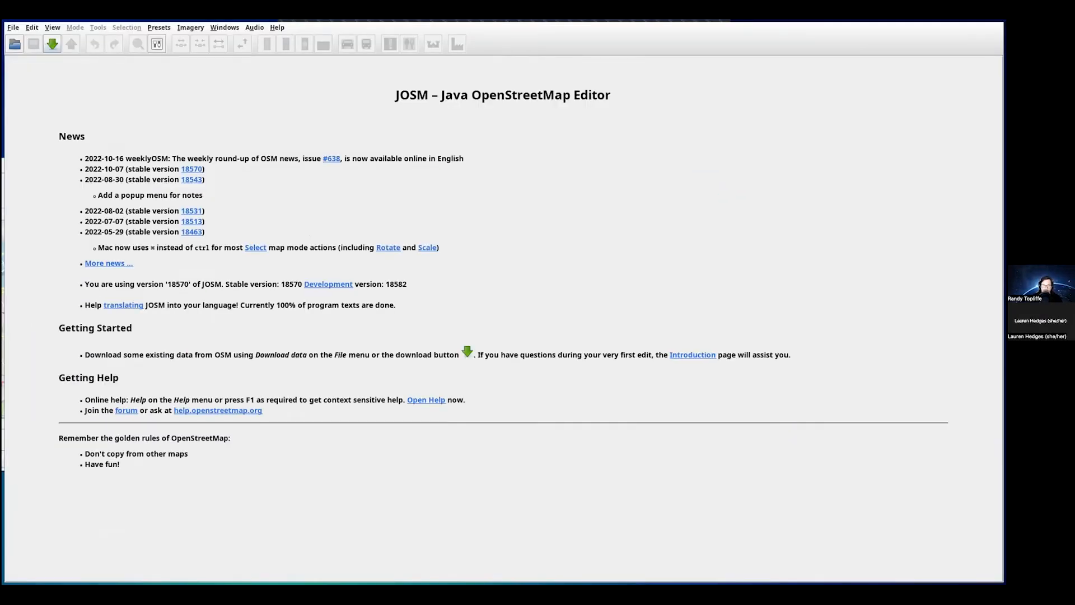
- Position the Download dialog and zoom the slippy map out to the world, centred on North America
left_click_drag(0, 168, 510, 169)
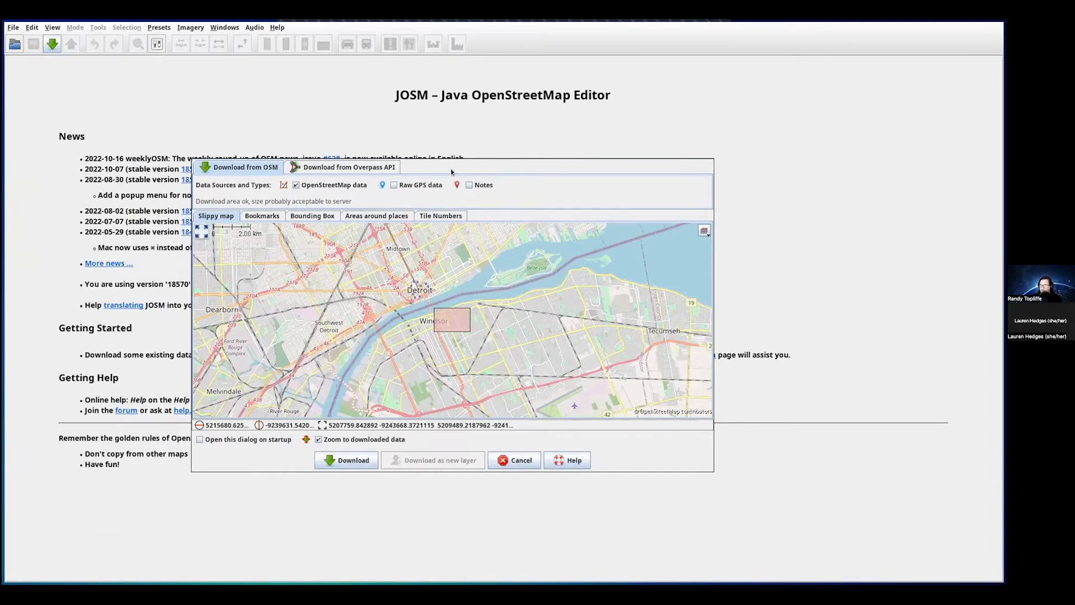
left_click_drag(449, 167, 473, 154)
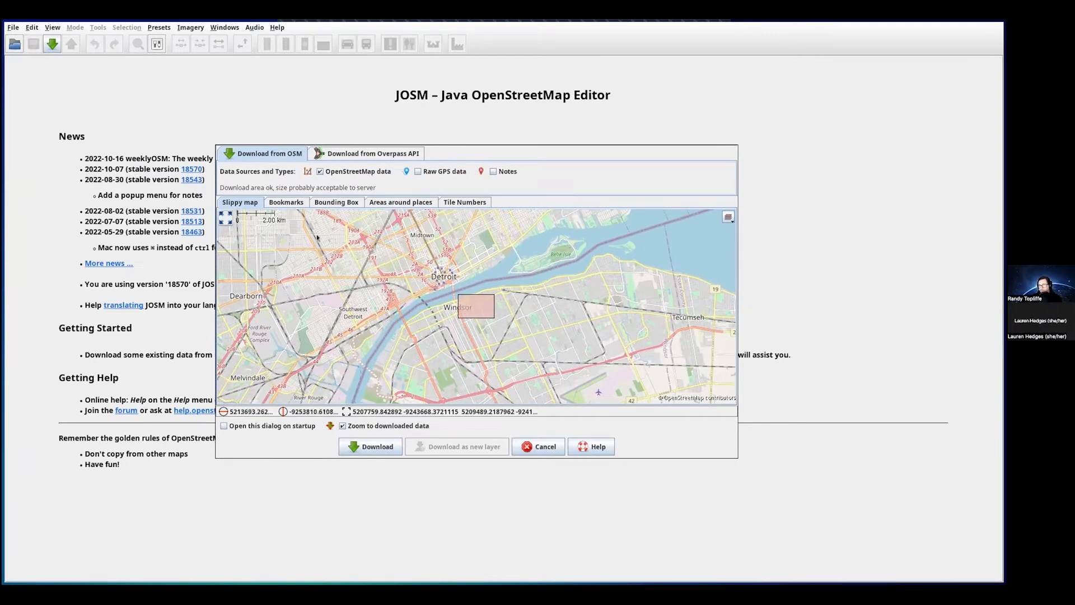
left_click_drag(451, 310, 447, 307)
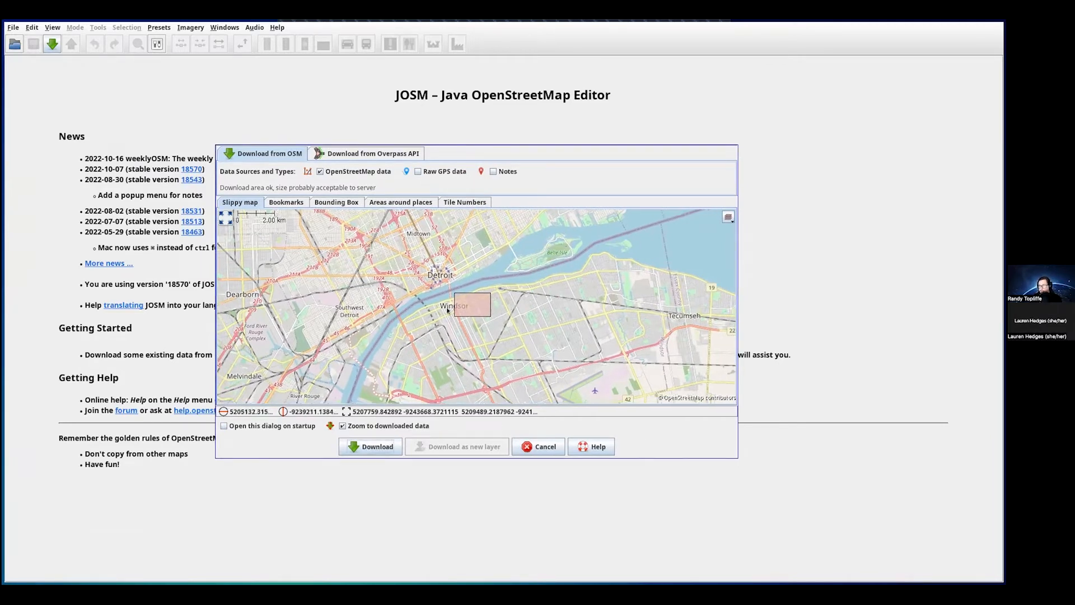
scroll(504, 344, "down", 9)
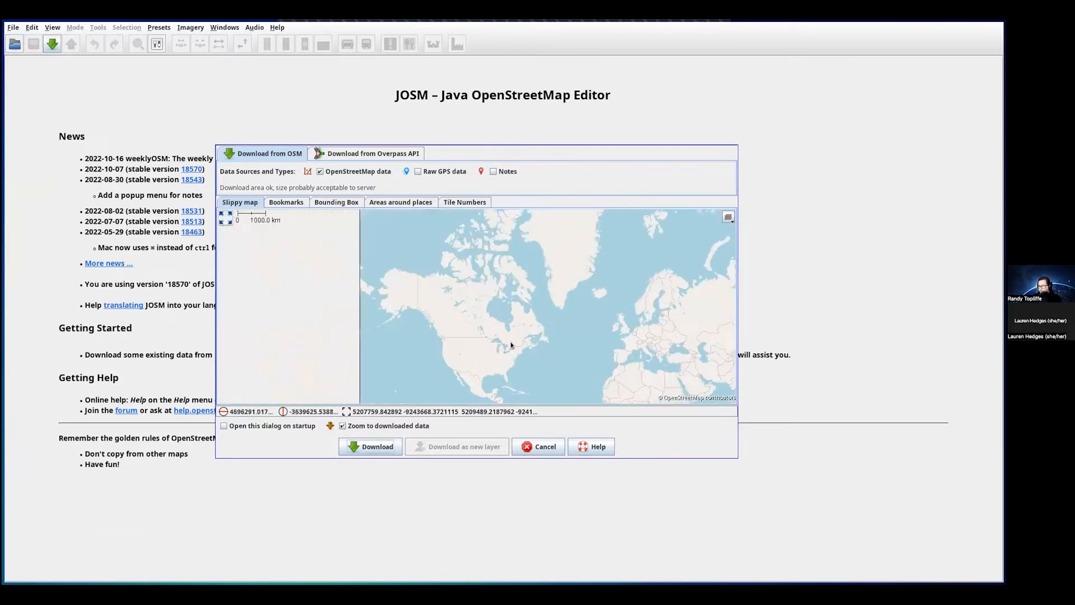
left_click_drag(562, 349, 432, 294)
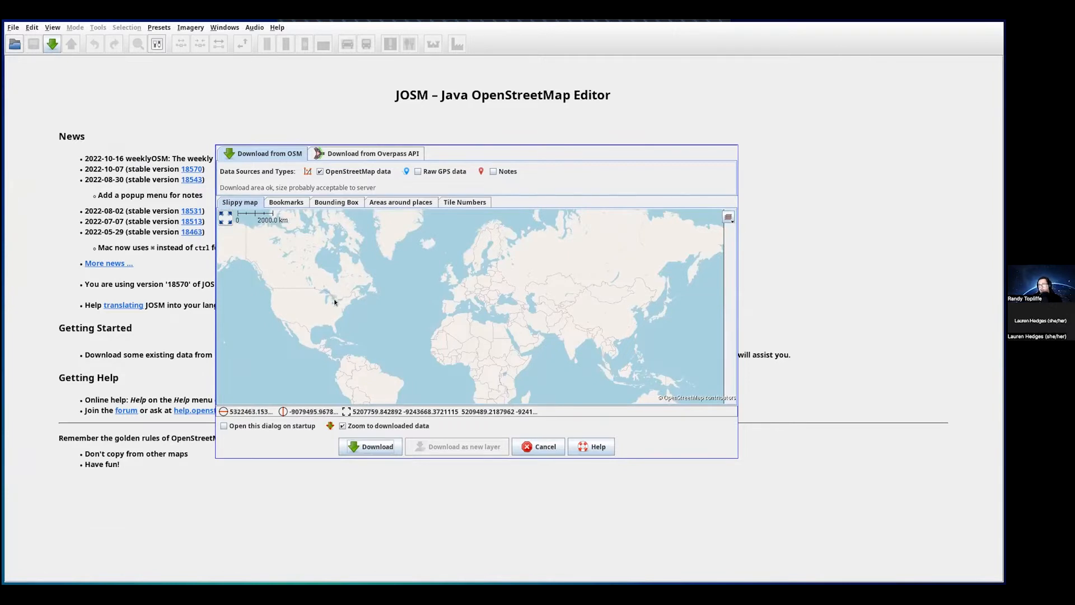
left_click_drag(334, 300, 374, 308)
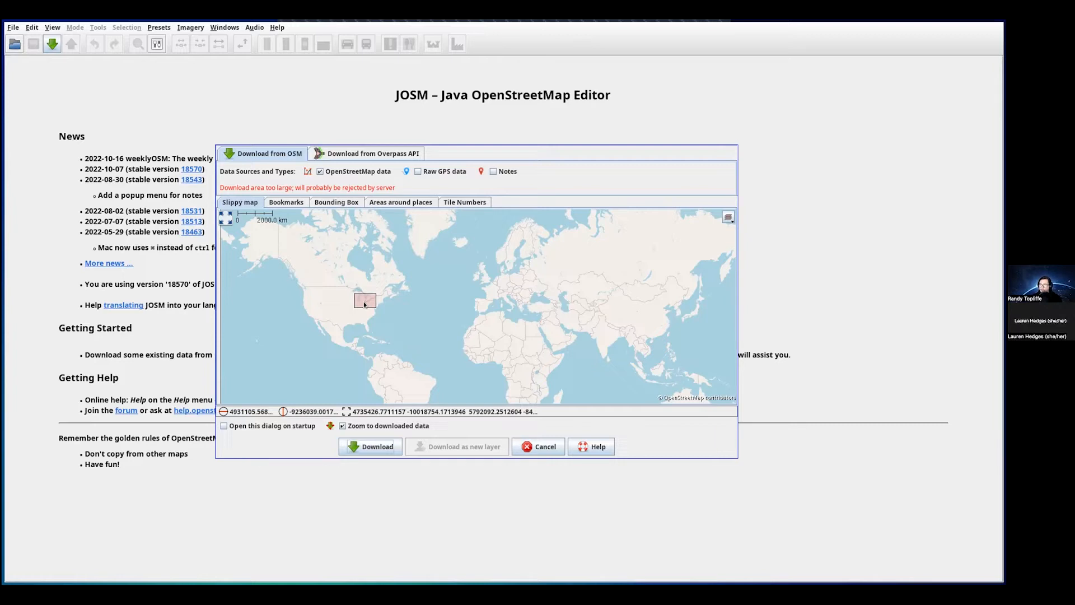
- Zoom the slippy map to Windsor, across from Detroit, and mark a small acceptable download area
left_click_drag(408, 315, 422, 328)
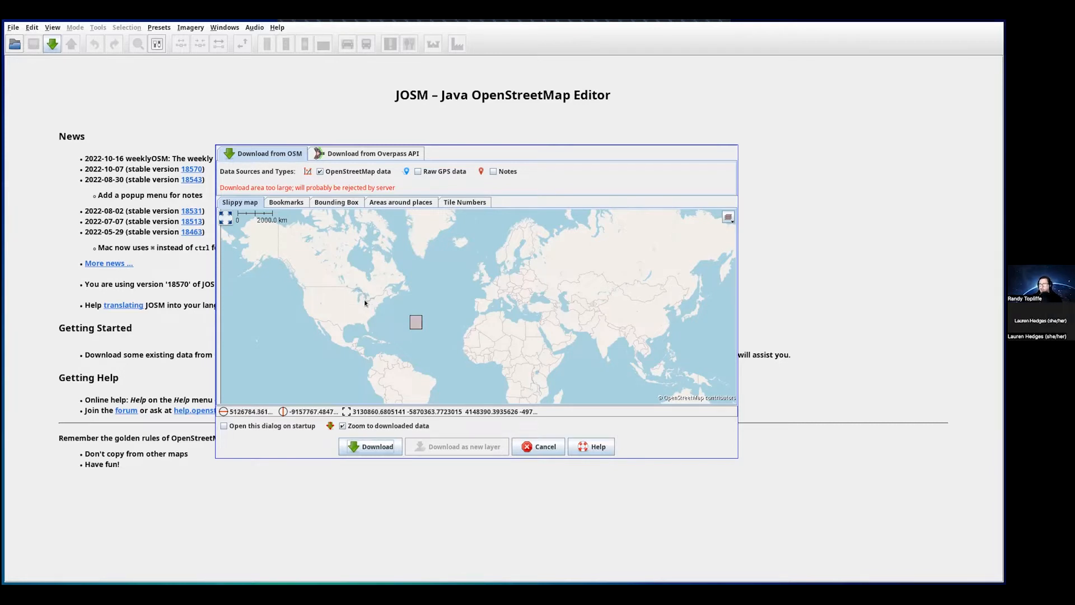
scroll(365, 300, "up", 1)
scroll(365, 300, "down", 1)
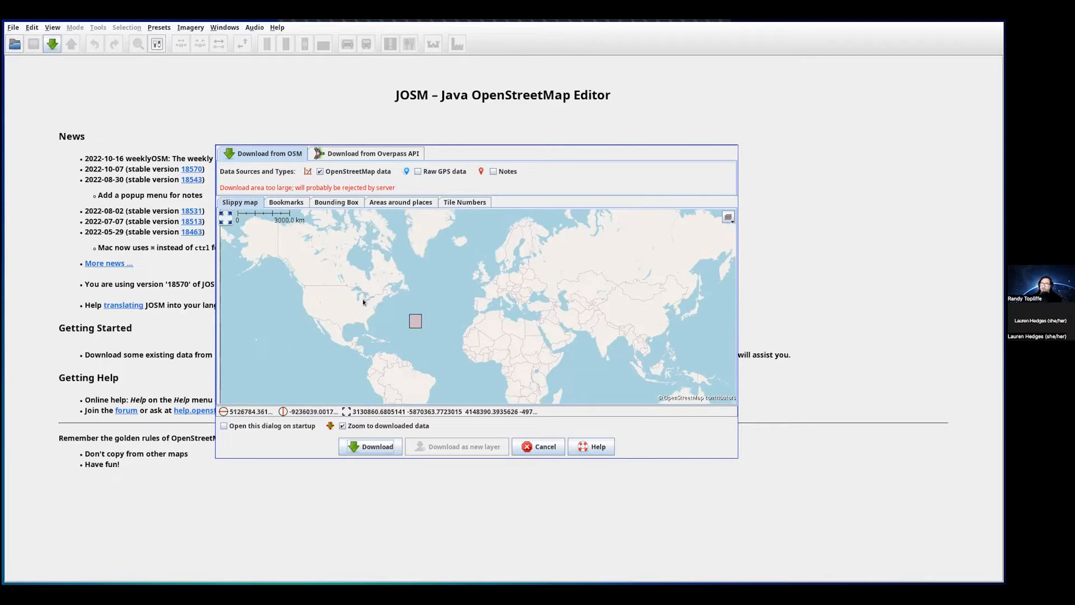
scroll(363, 303, "up", 1)
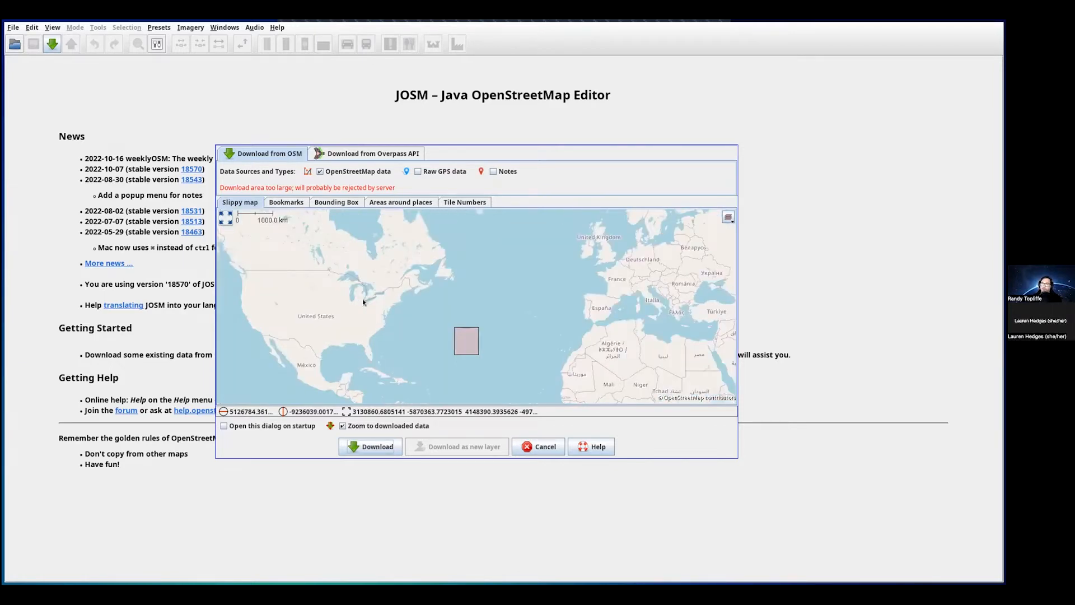
scroll(364, 302, "up", 1)
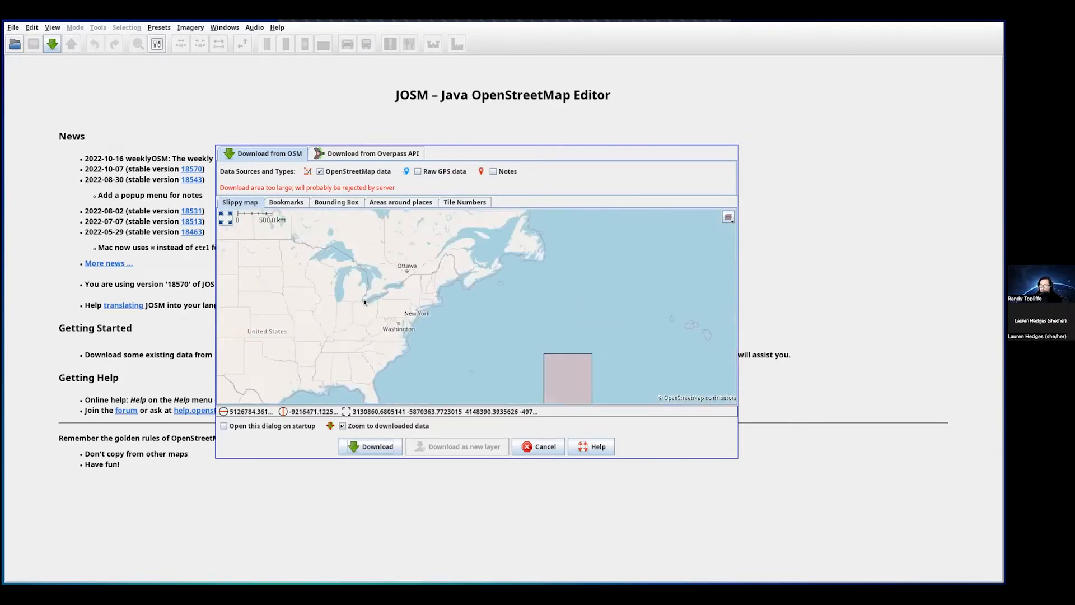
scroll(364, 300, "up", 1)
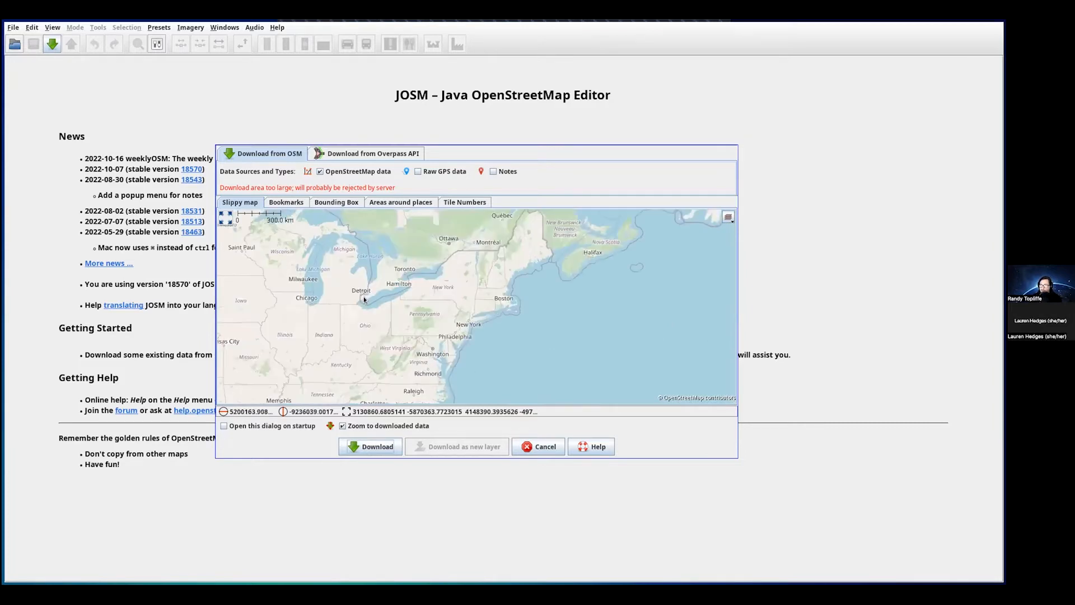
scroll(363, 298, "up", 1)
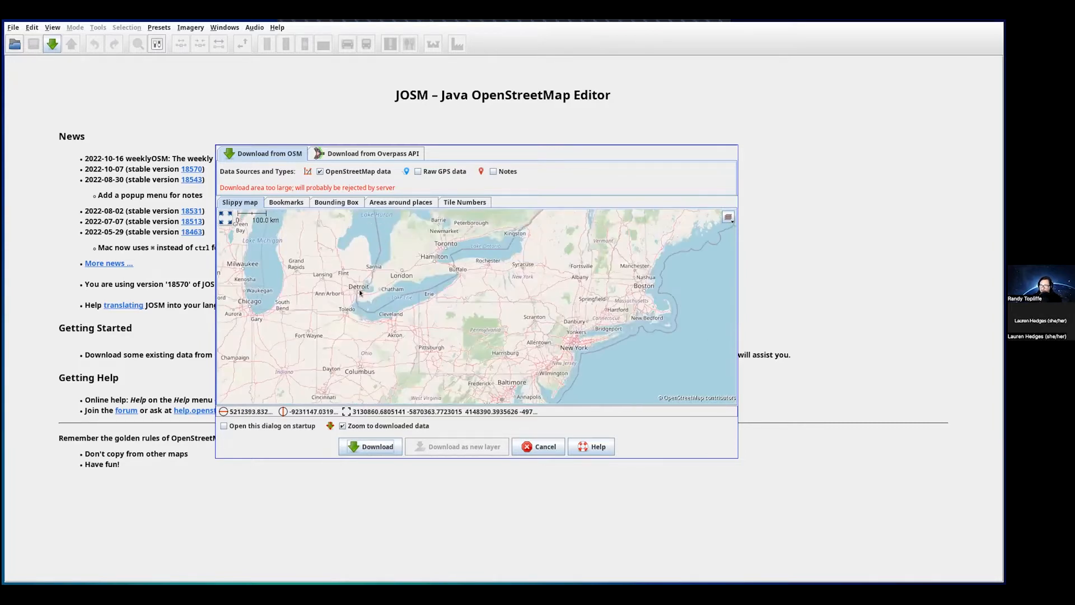
scroll(358, 290, "up", 1)
scroll(357, 295, "up", 1)
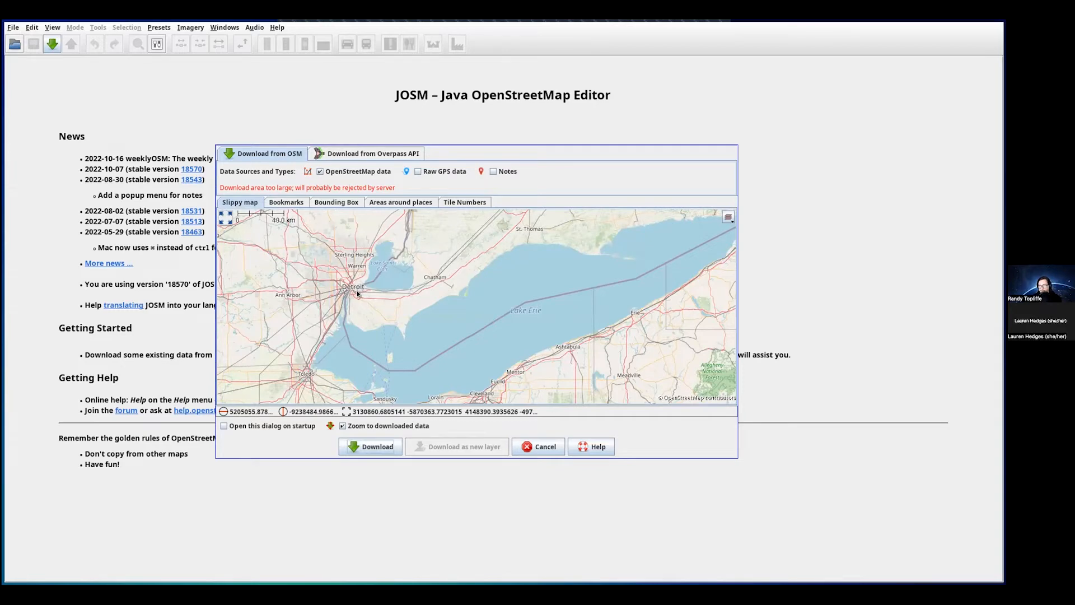
scroll(357, 292, "up", 2)
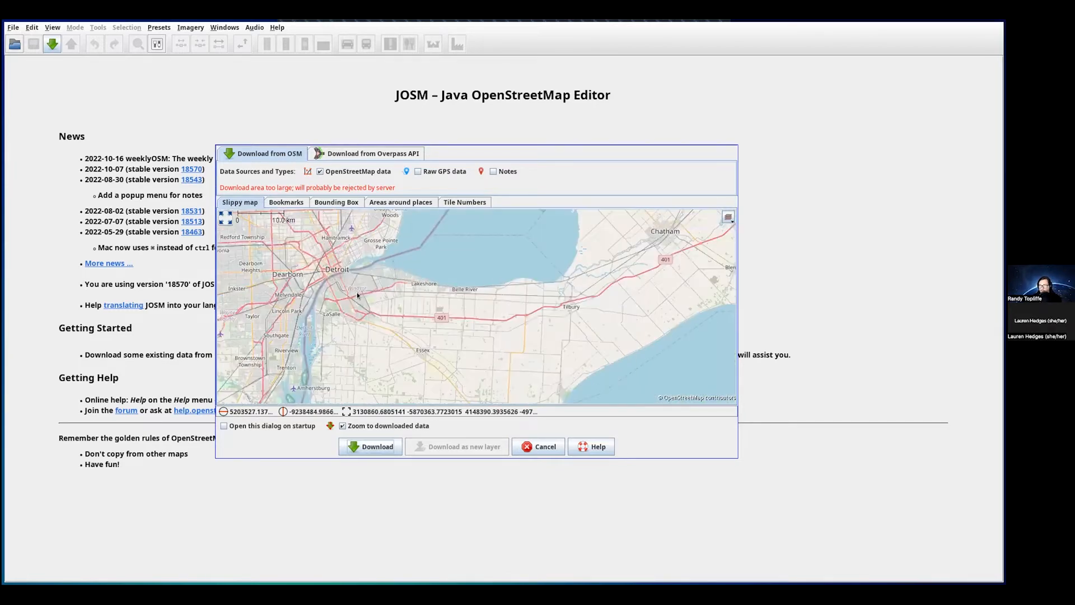
scroll(355, 294, "up", 1)
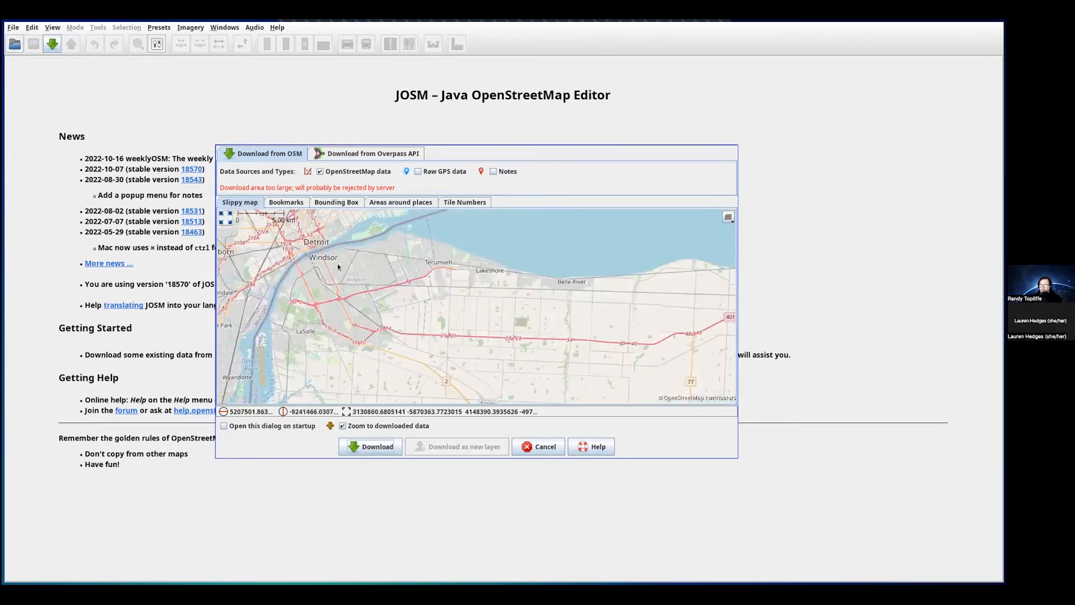
scroll(338, 266, "up", 1)
scroll(338, 267, "up", 1)
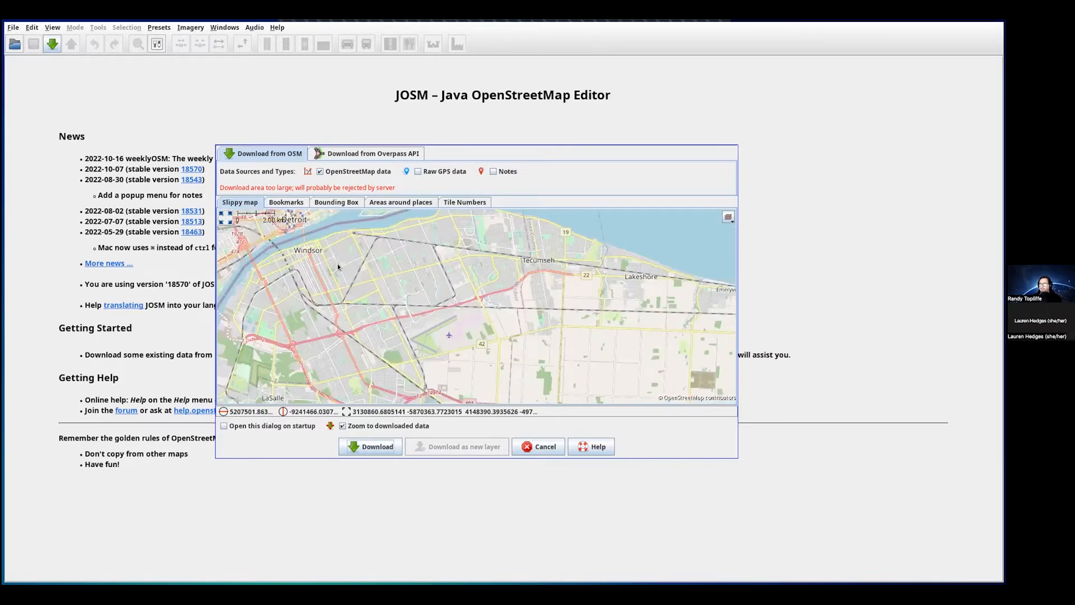
left_click_drag(342, 263, 459, 352)
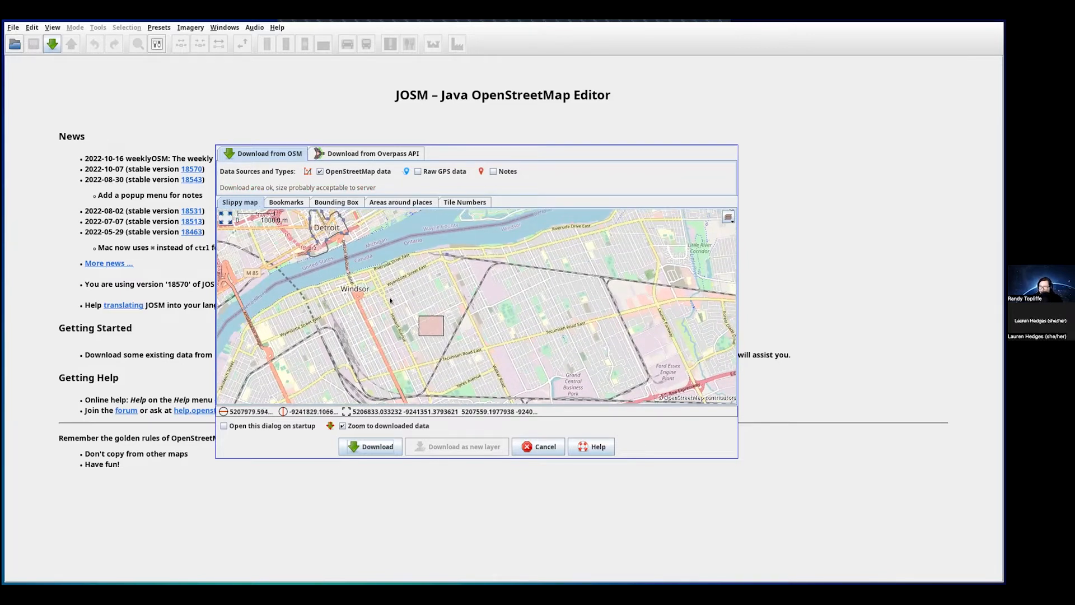
- Nudge the map left and redraw a larger download box over central Windsor by the river
left_click_drag(388, 296, 373, 295)
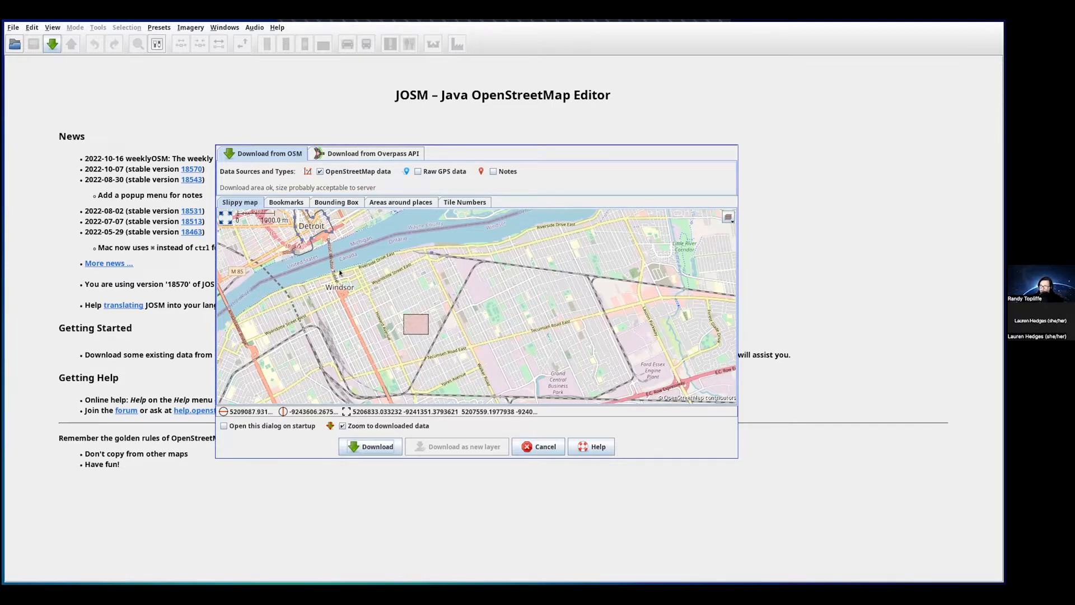
left_click_drag(340, 273, 452, 337)
left_click_drag(336, 258, 456, 332)
left_click_drag(331, 247, 457, 325)
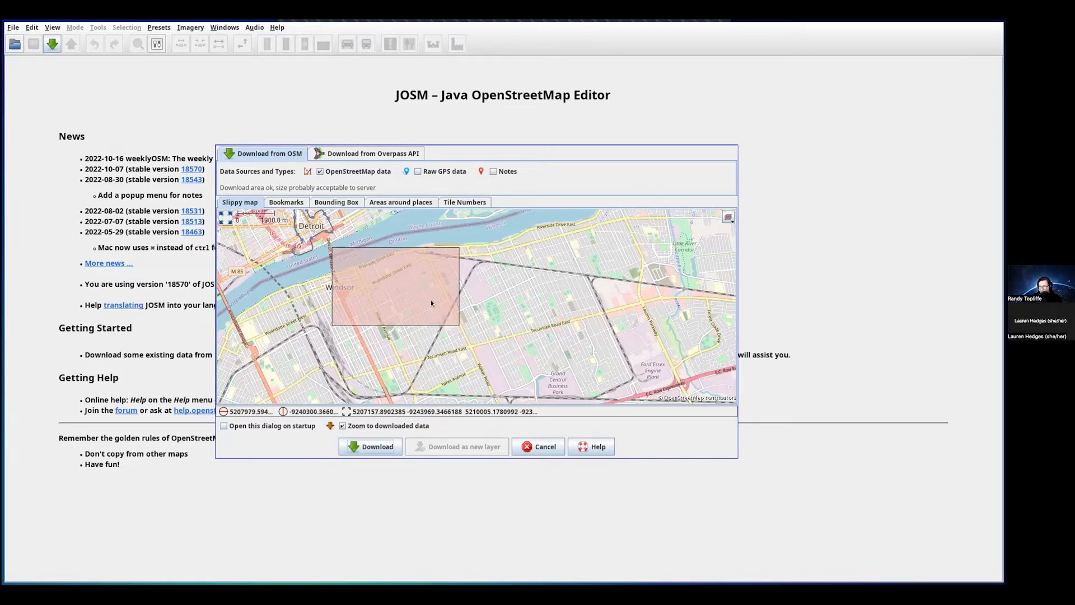
left_click(352, 154)
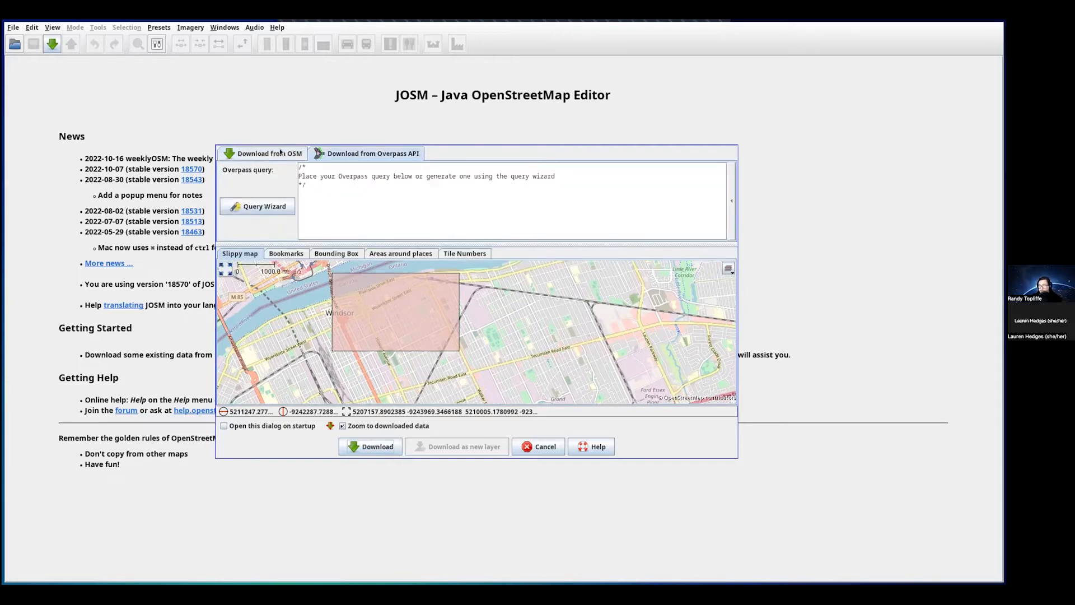
left_click(281, 151)
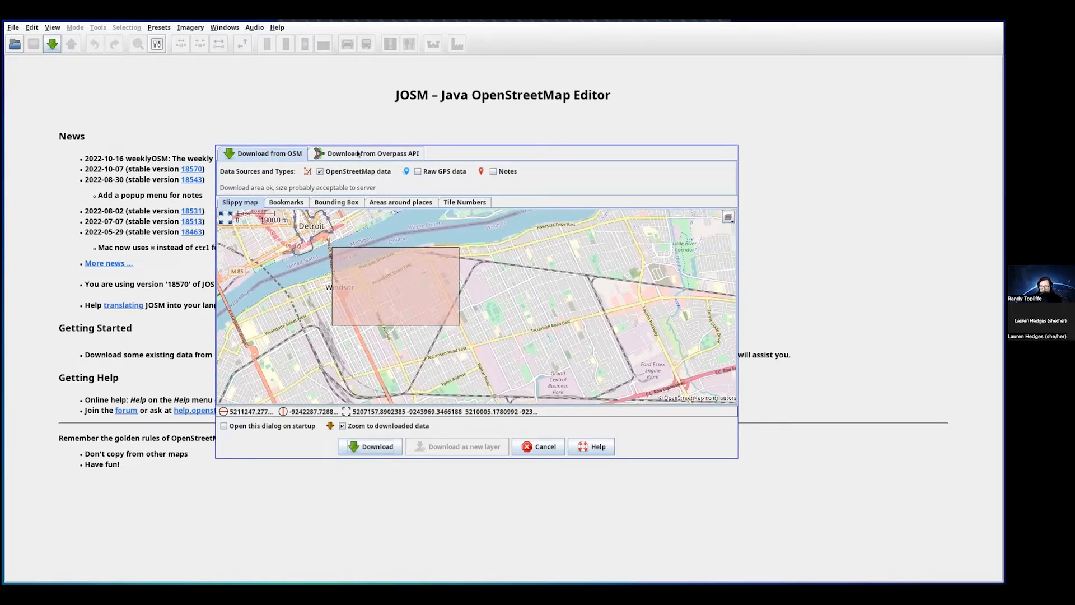
left_click(288, 202)
left_click(335, 202)
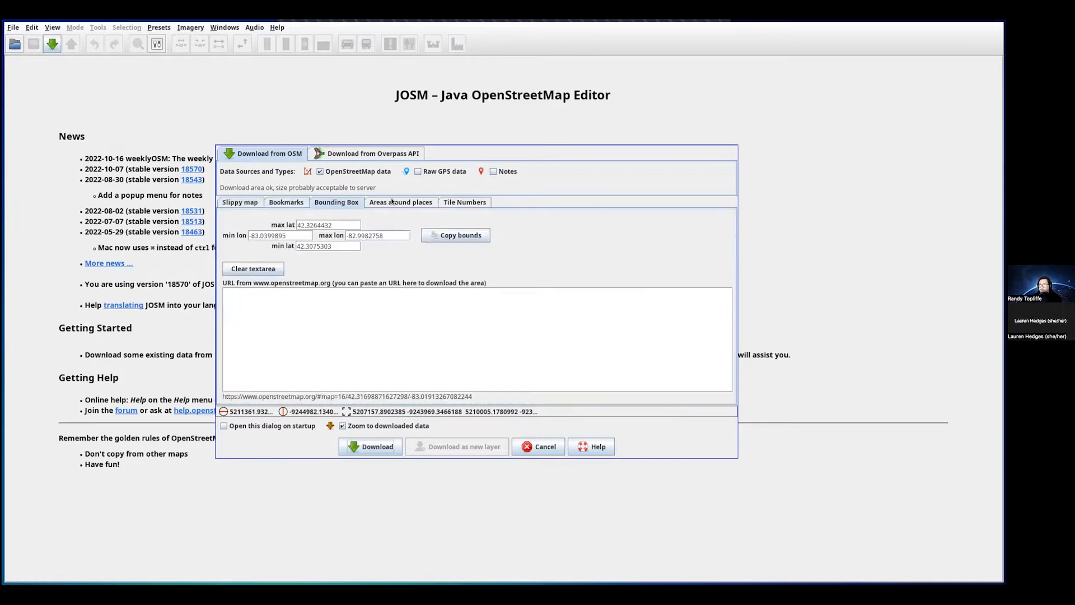
left_click(392, 202)
left_click(464, 202)
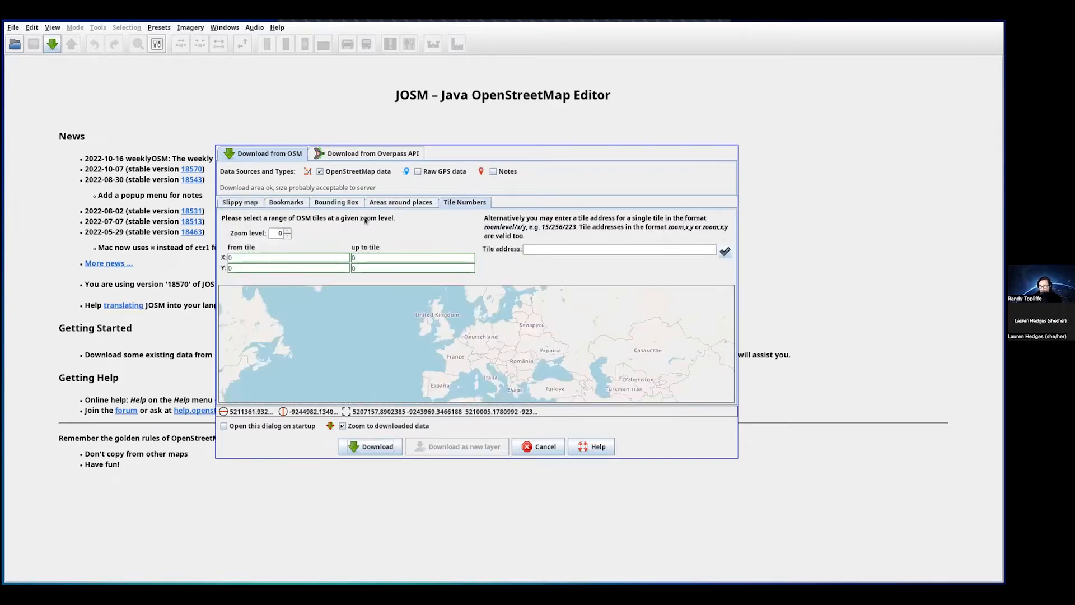
left_click(240, 202)
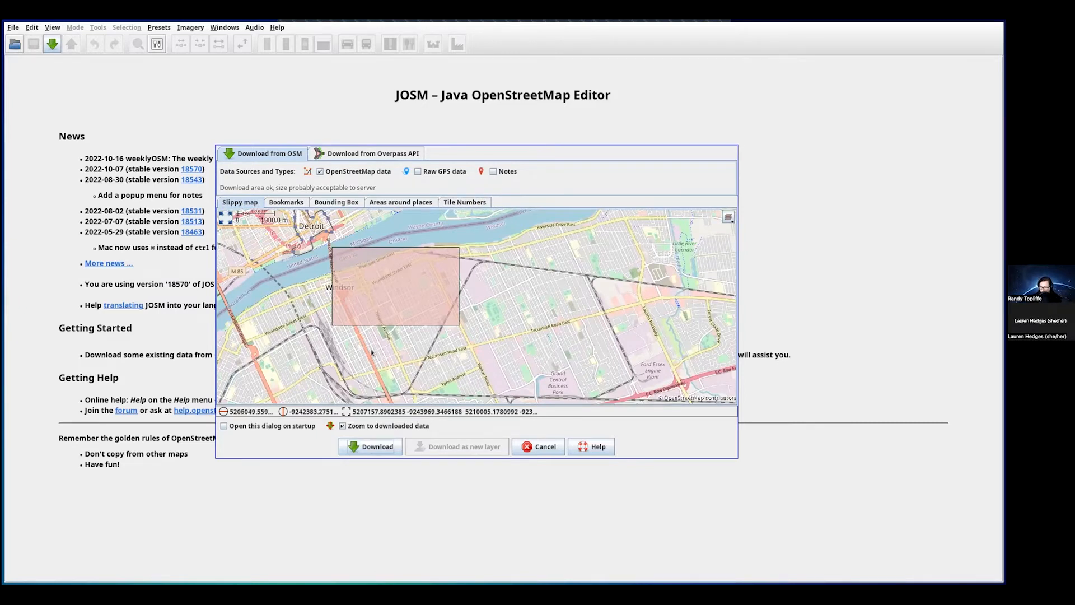
left_click_drag(371, 348, 422, 372)
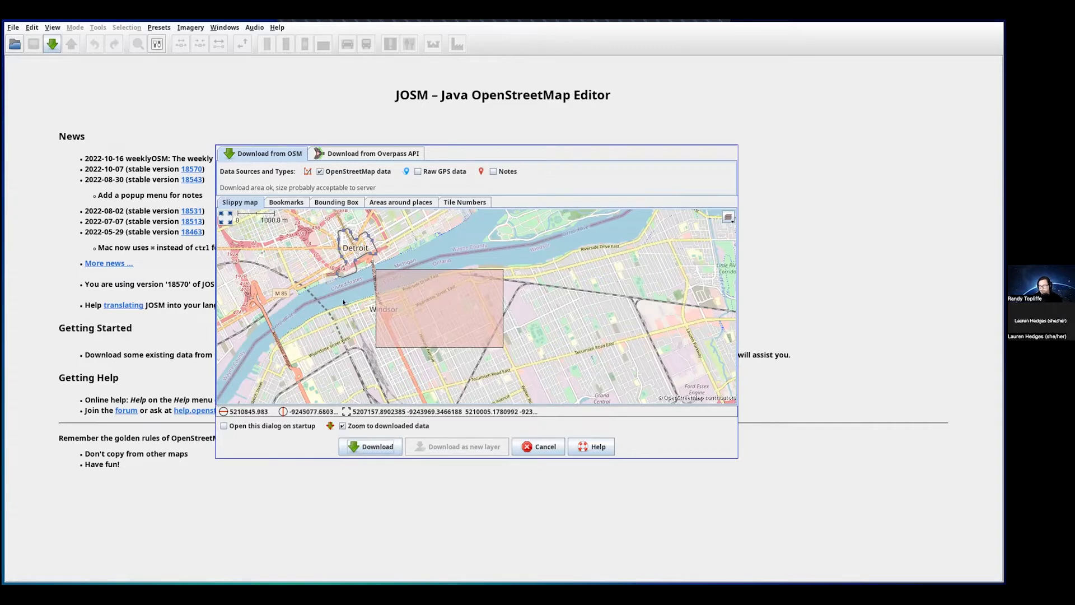
- Download the central Windsor box, then download a smaller box near Riverside Drive
left_click(373, 447)
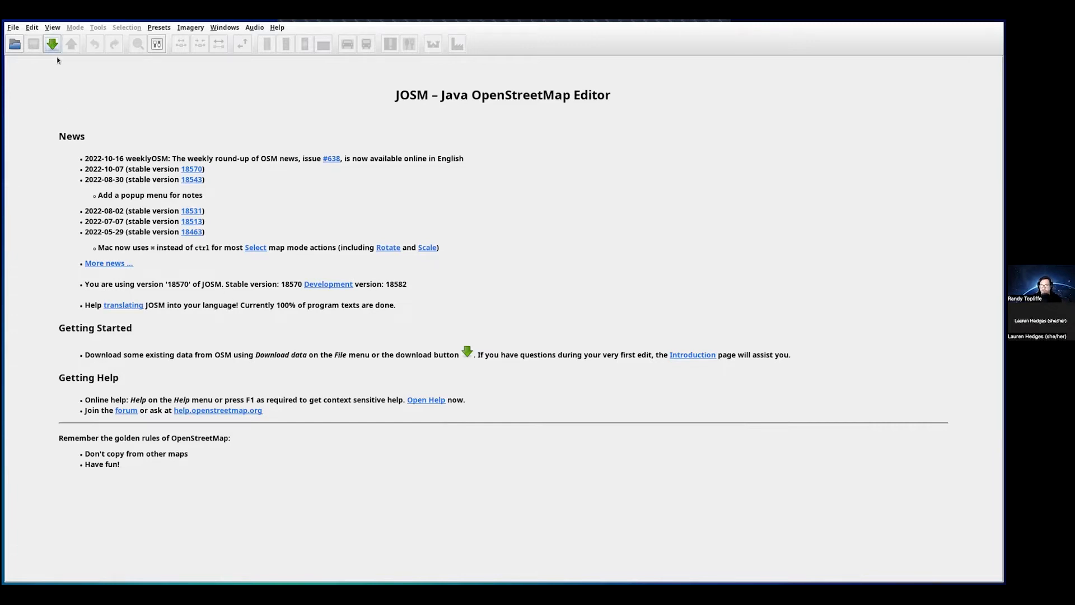
left_click(47, 42)
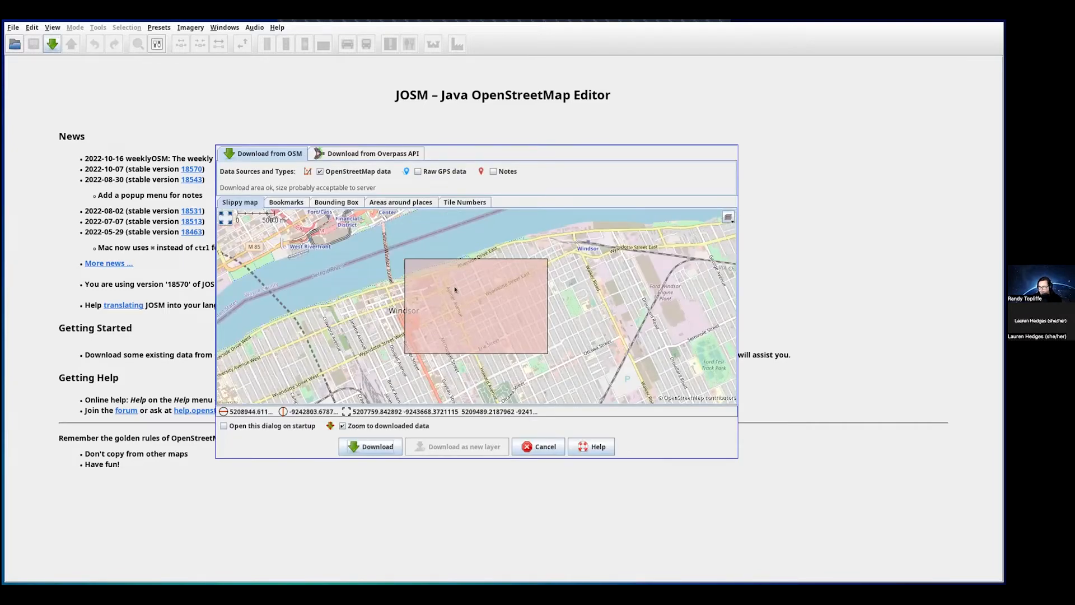
left_click_drag(586, 294, 512, 298)
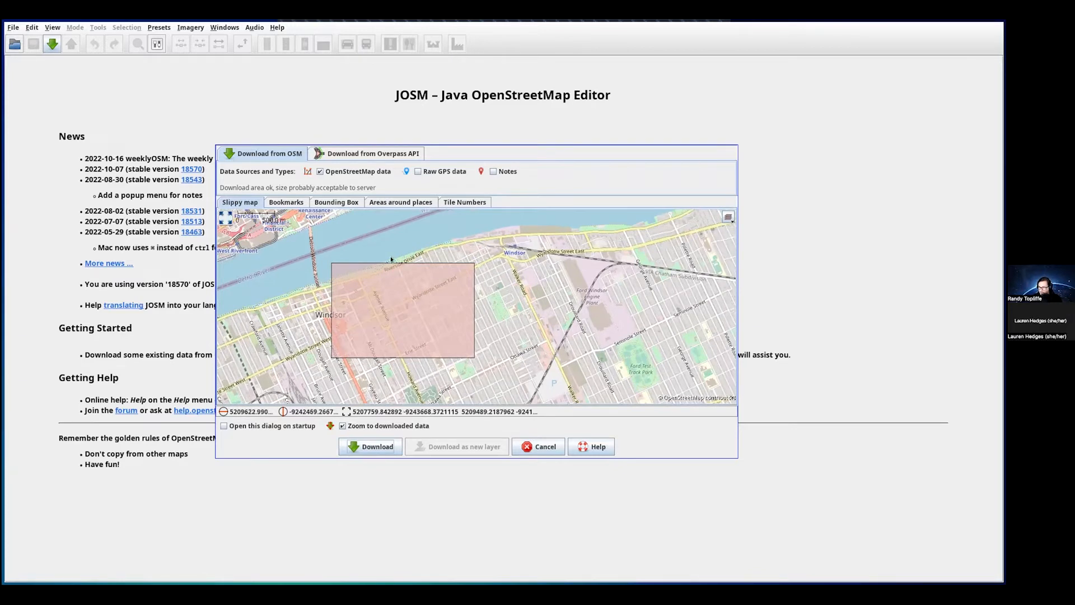
left_click_drag(382, 260, 510, 333)
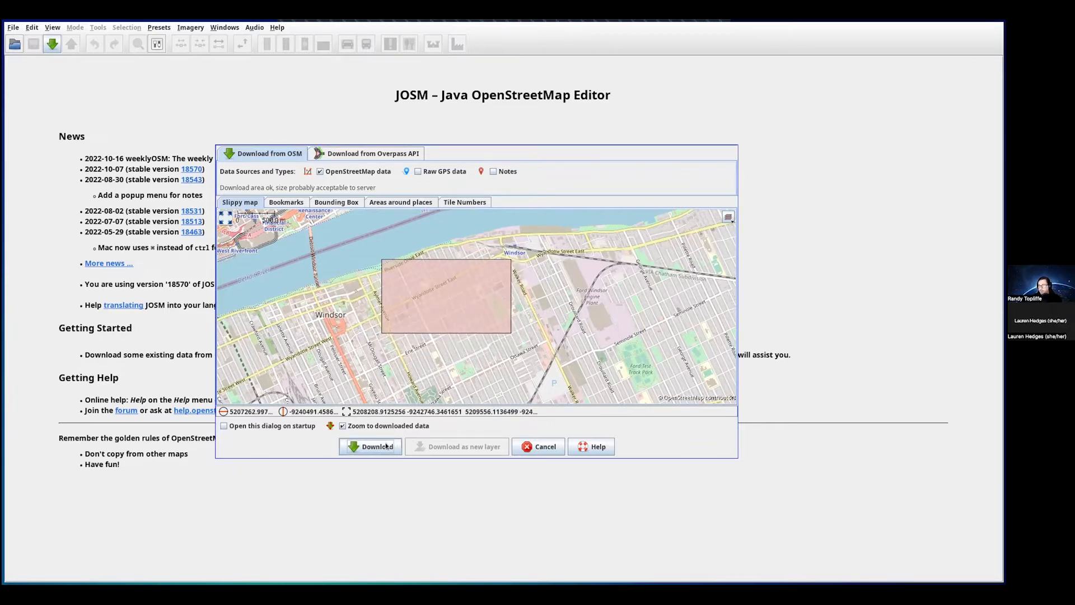
left_click(374, 447)
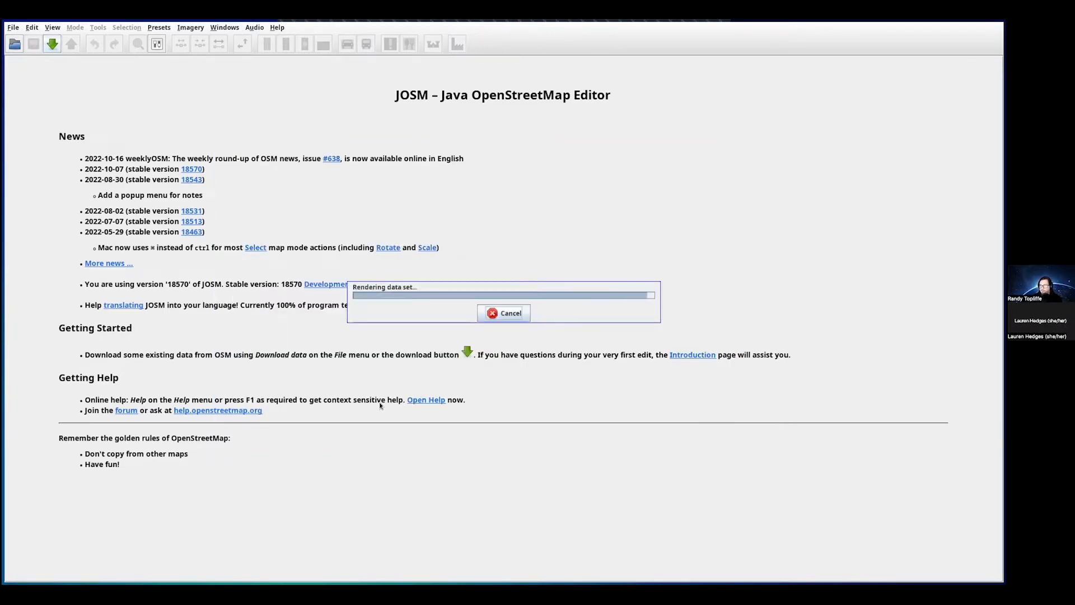
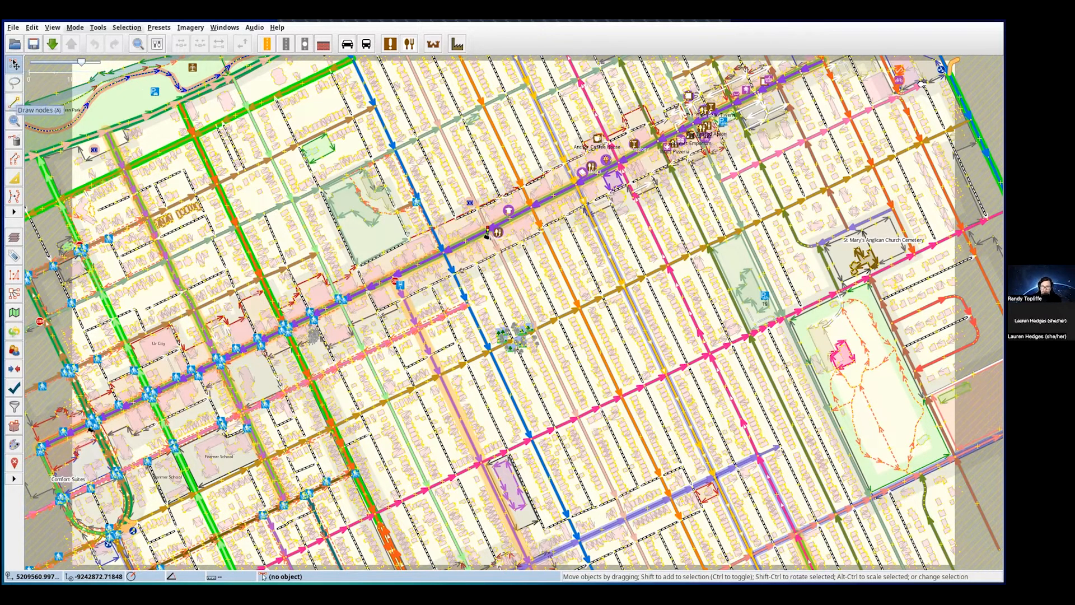
- Switch off the Coloured Streets, Lit Objects, Maxspeed, Potlatch 2 and JOSM default paint styles, then zoom out
left_click(14, 444)
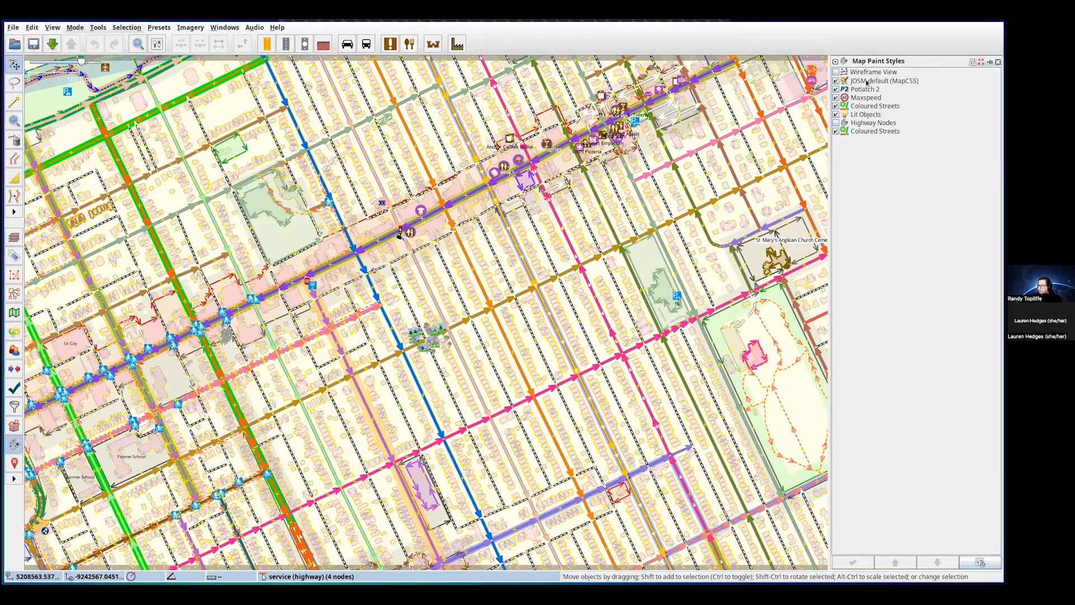
left_click(835, 132)
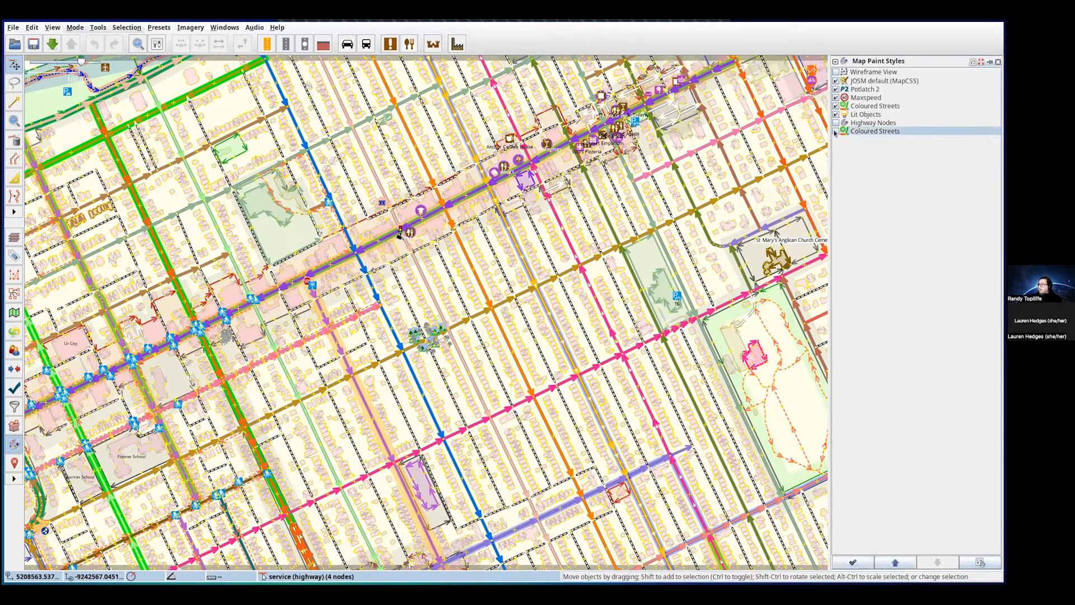
left_click(834, 113)
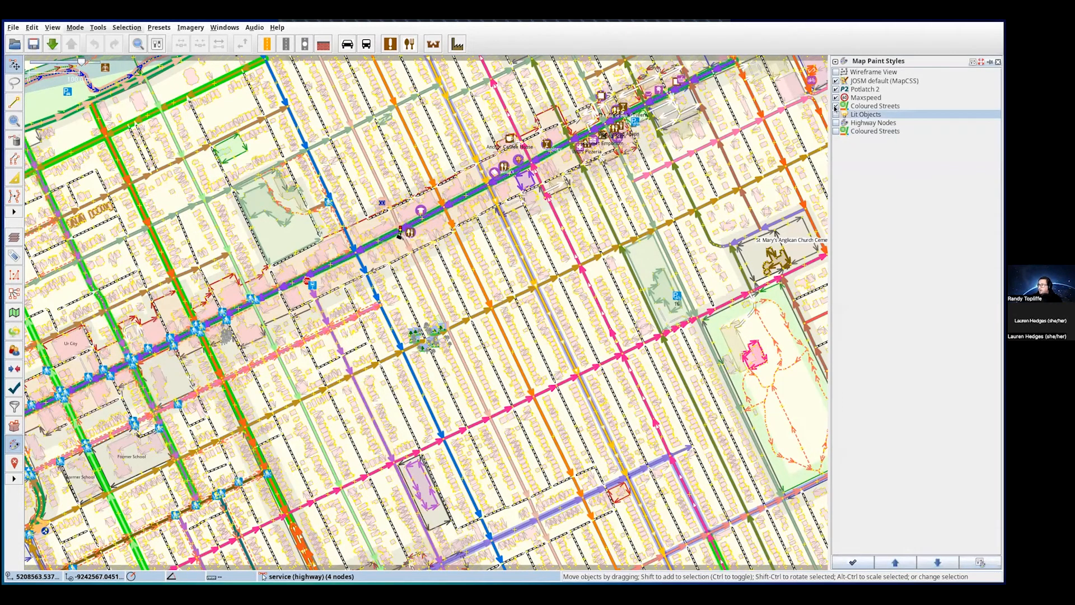
left_click(835, 105)
left_click(835, 101)
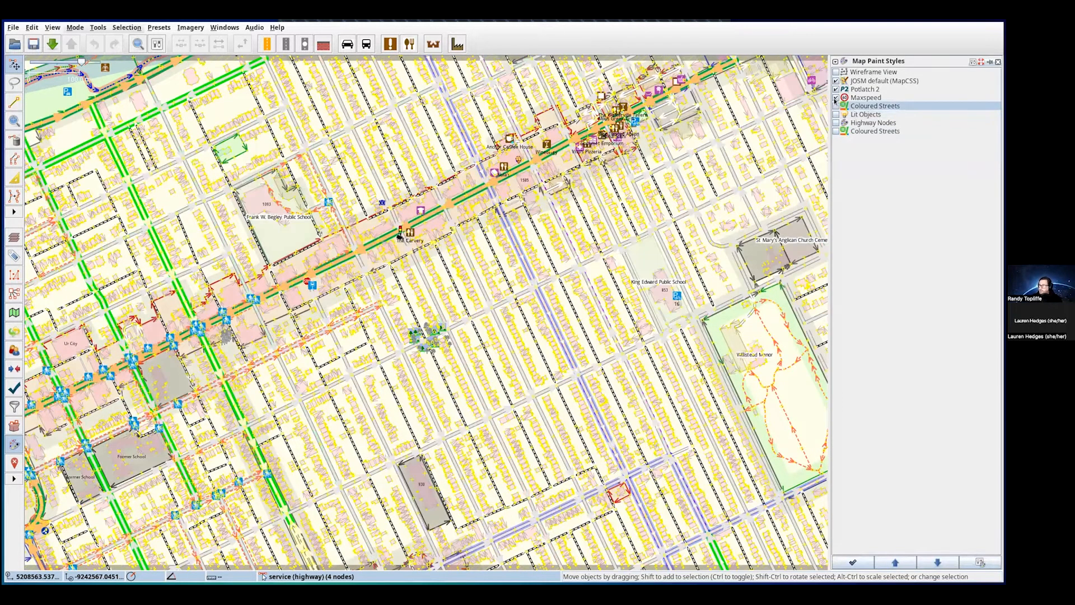
left_click(834, 97)
left_click(835, 89)
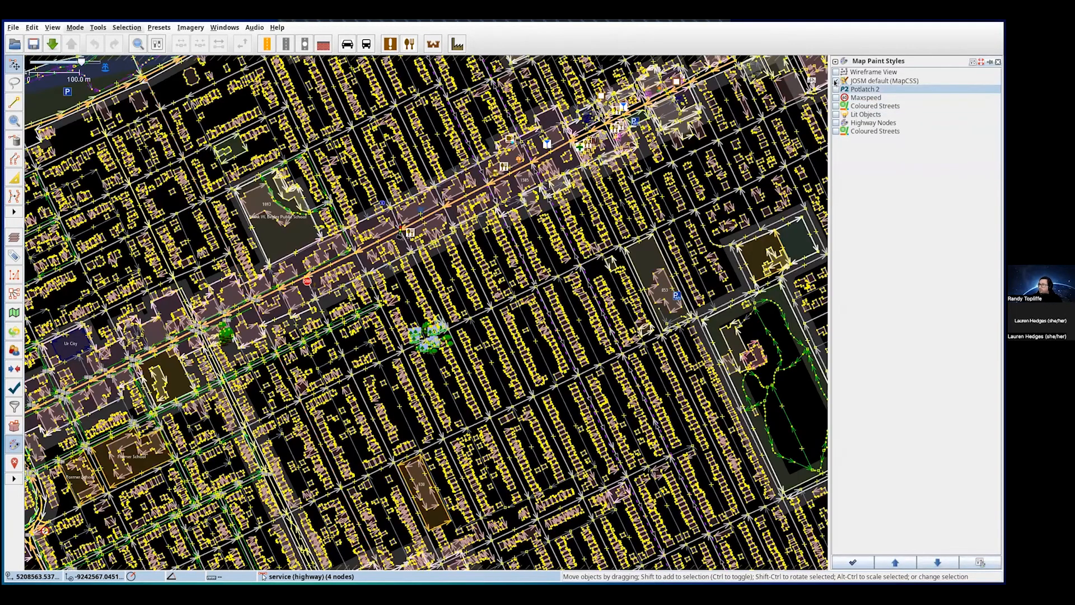
left_click(834, 82)
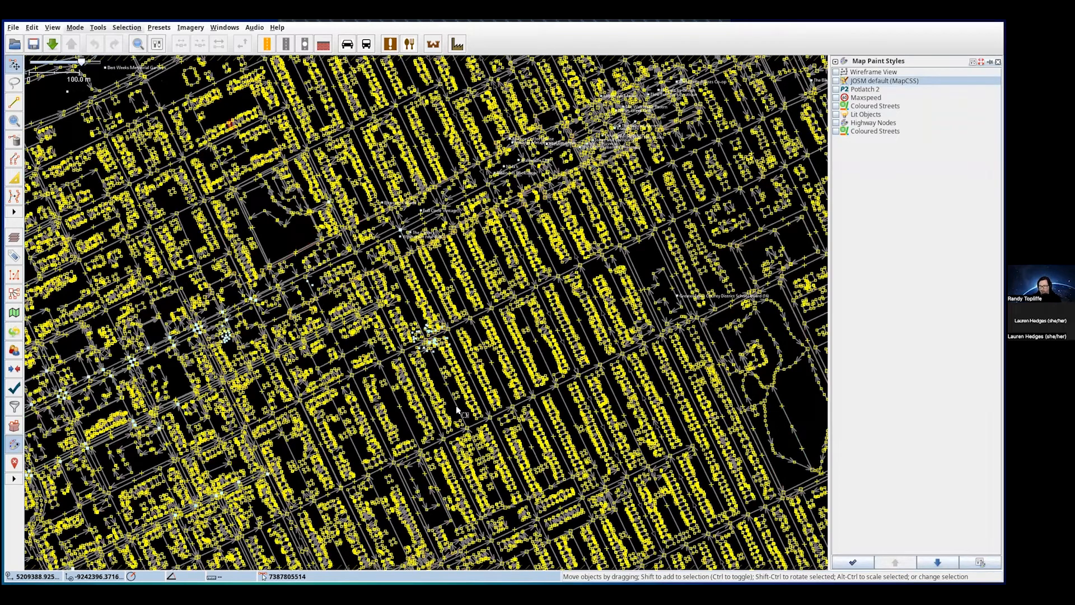
scroll(441, 344, "down", 3)
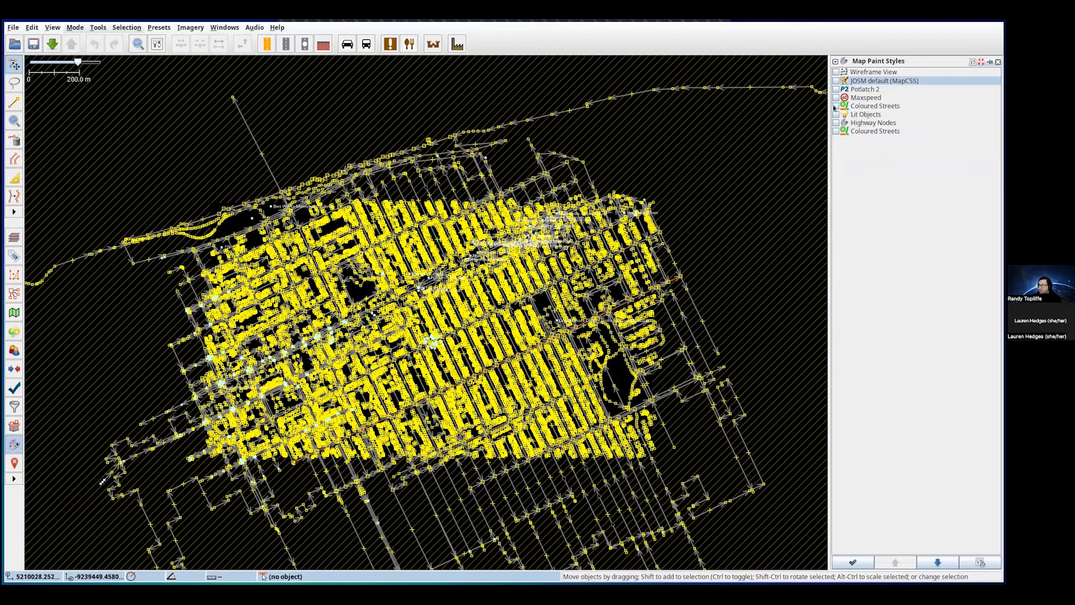
- Re-enable JOSM default, Potlatch 2, Maxspeed, Coloured Streets and Lit Objects, leaving the second Coloured Streets off
left_click(835, 82)
left_click(835, 89)
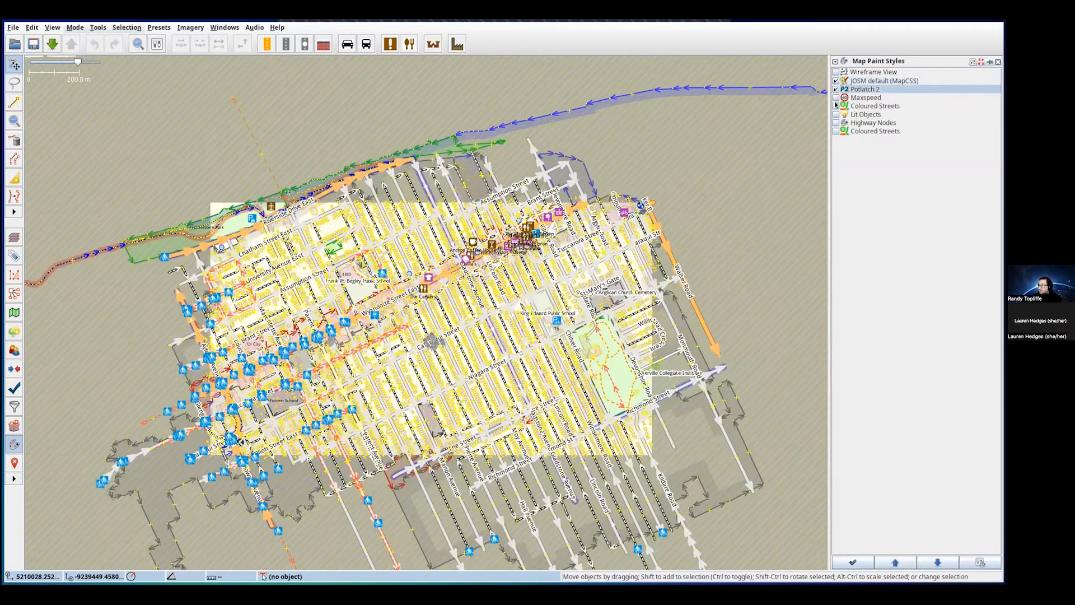
left_click(835, 97)
left_click(835, 106)
left_click(836, 114)
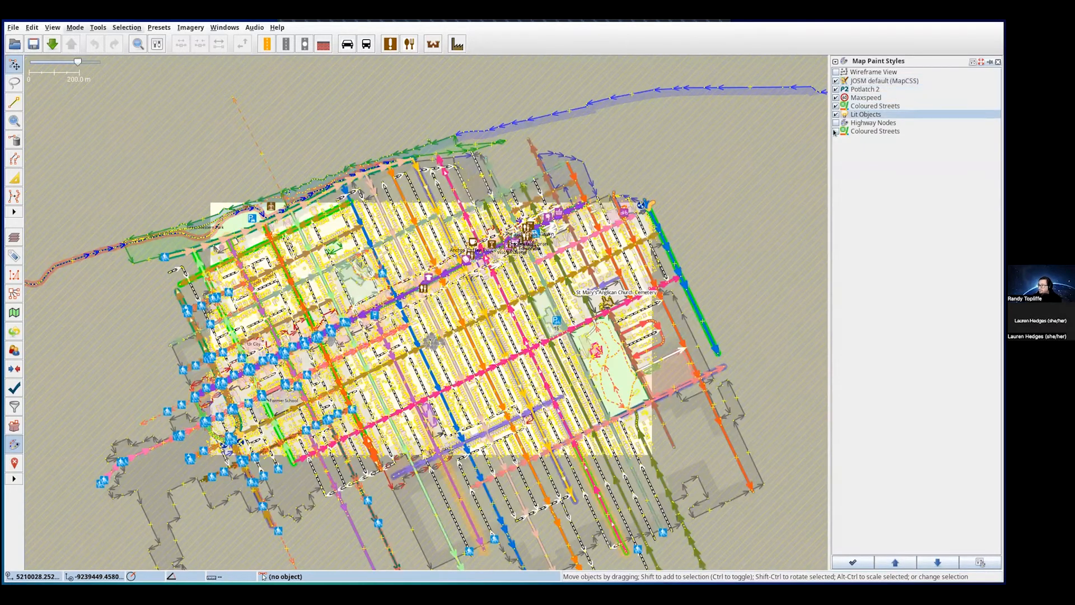
left_click(835, 131)
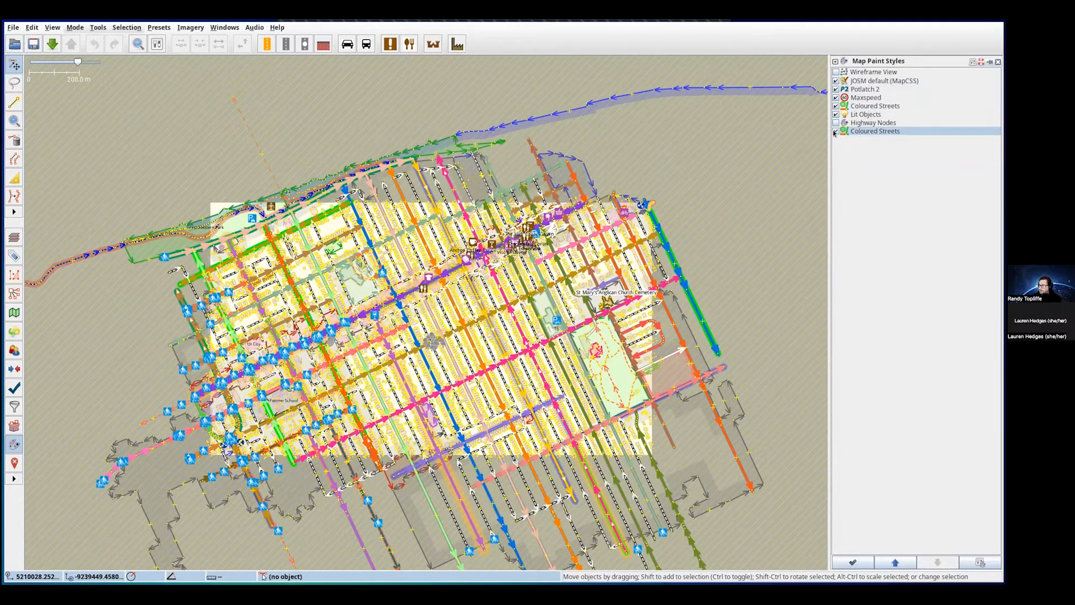
left_click(835, 132)
left_click(835, 107)
left_click(835, 107)
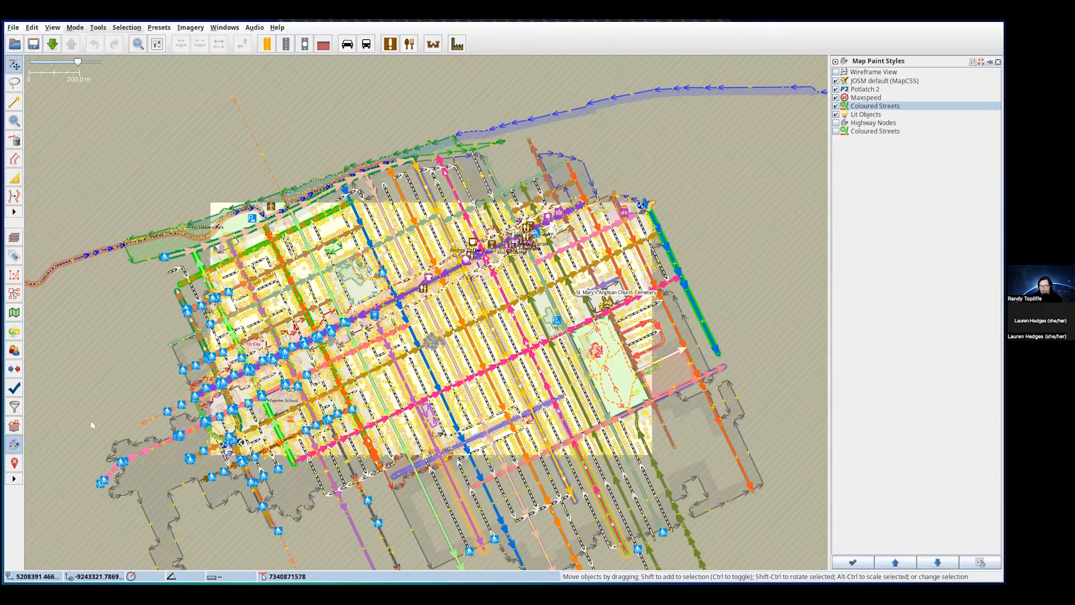
left_click_drag(132, 370, 140, 326)
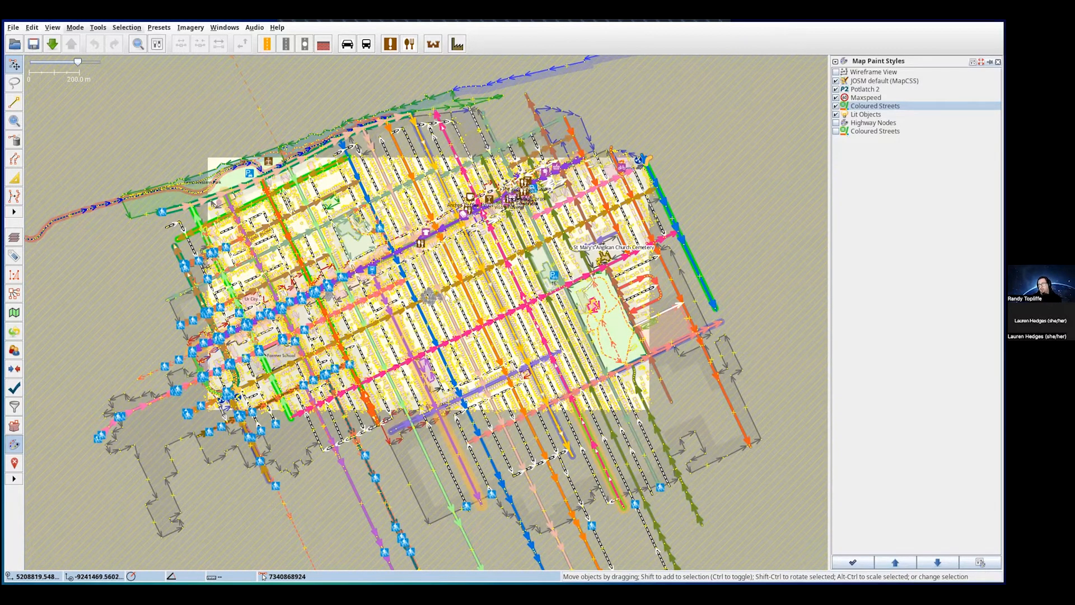
left_click_drag(292, 325, 261, 360)
left_click_drag(438, 232, 430, 294)
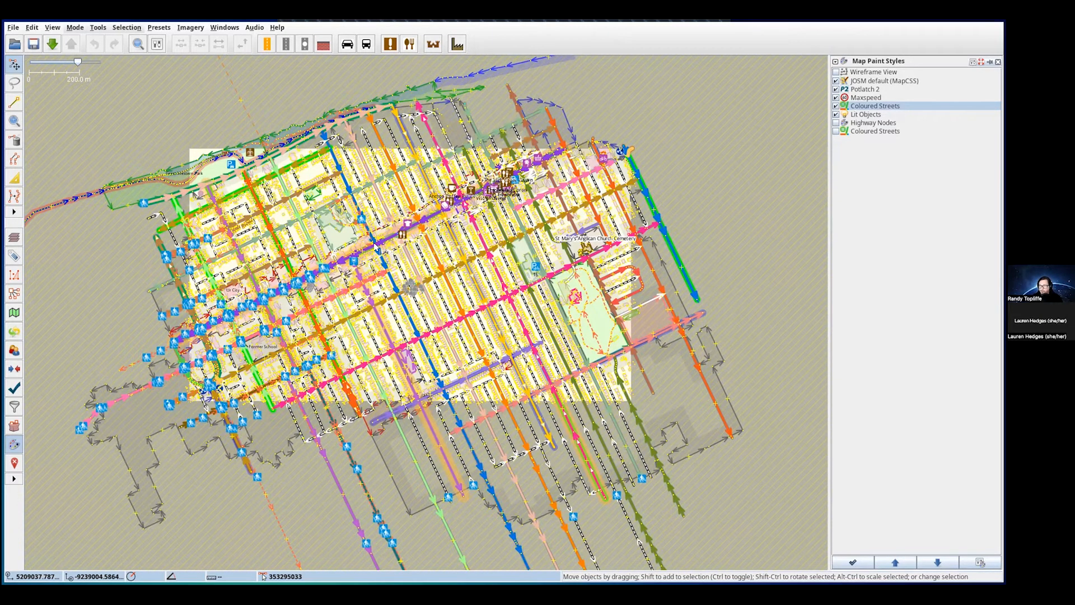
scroll(374, 246, "up", 3)
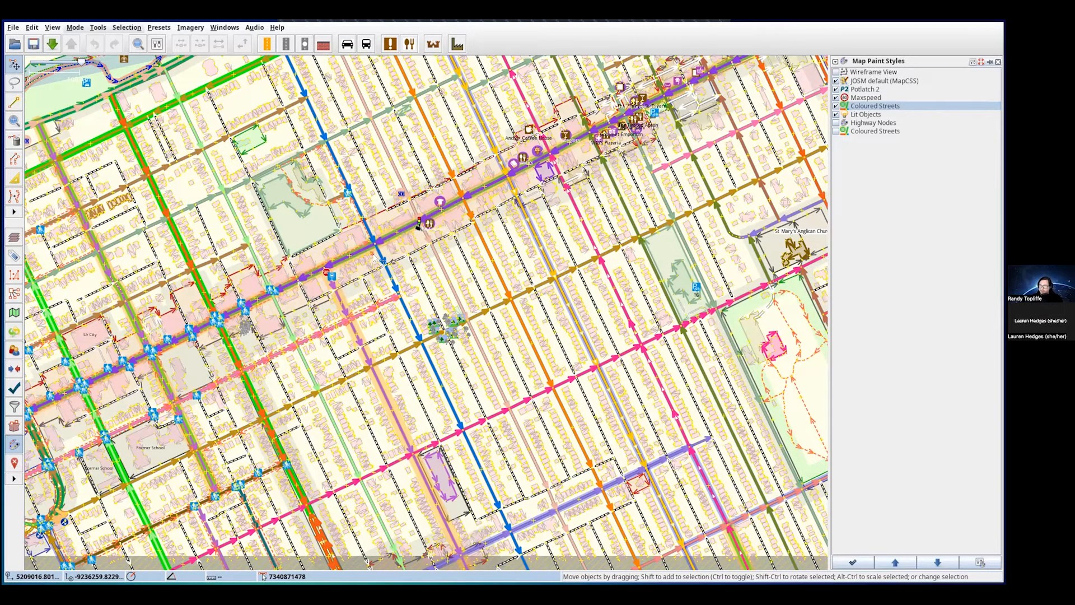
scroll(380, 268, "down", 3)
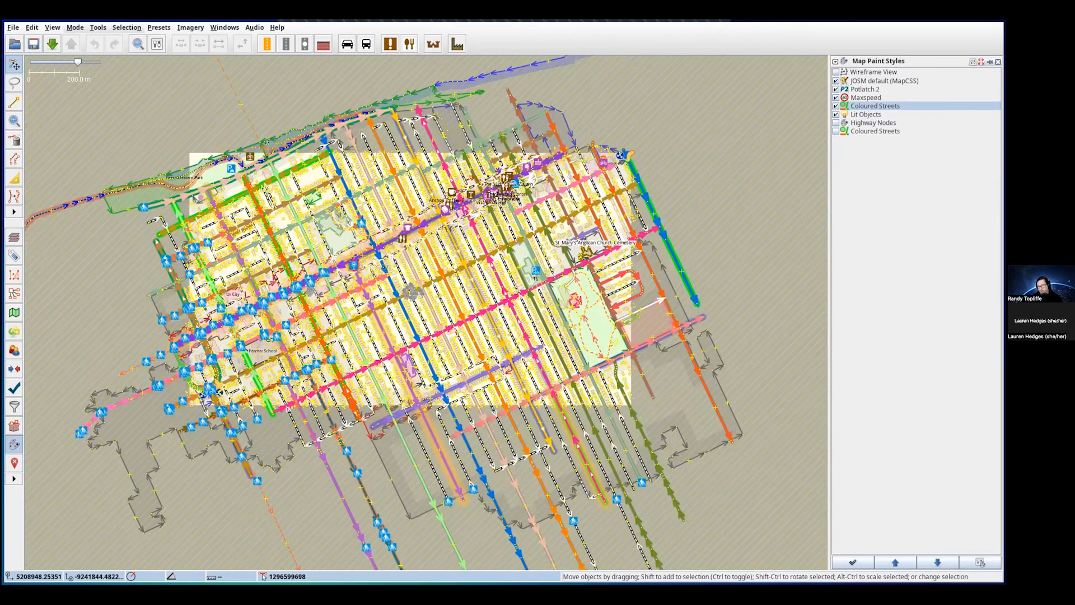
left_click_drag(405, 271, 422, 288)
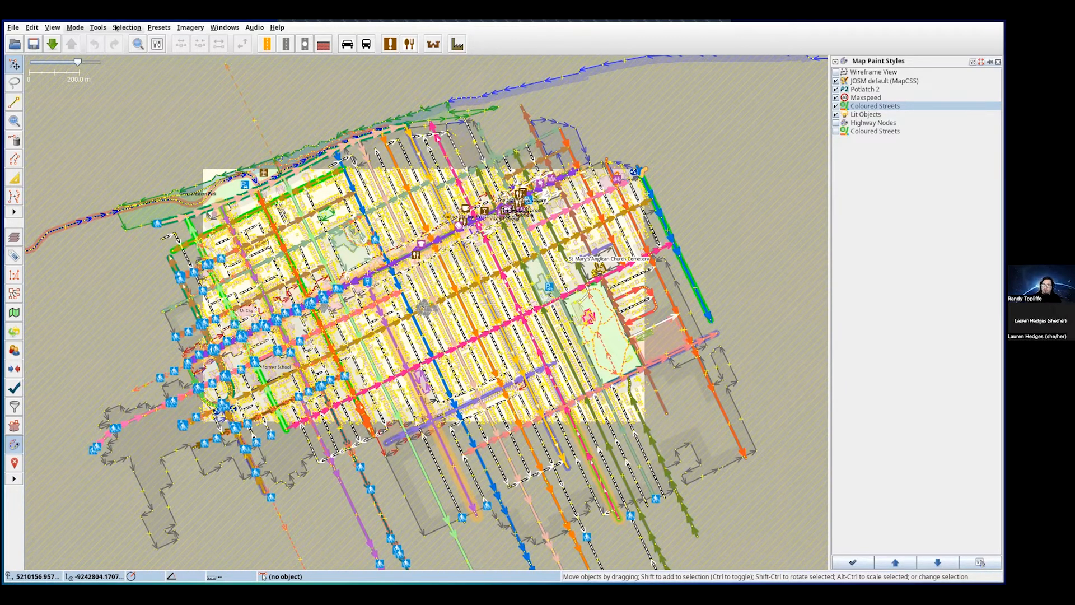
- Load Bing aerial imagery from the Imagery menu and nudge the view slightly
left_click(188, 28)
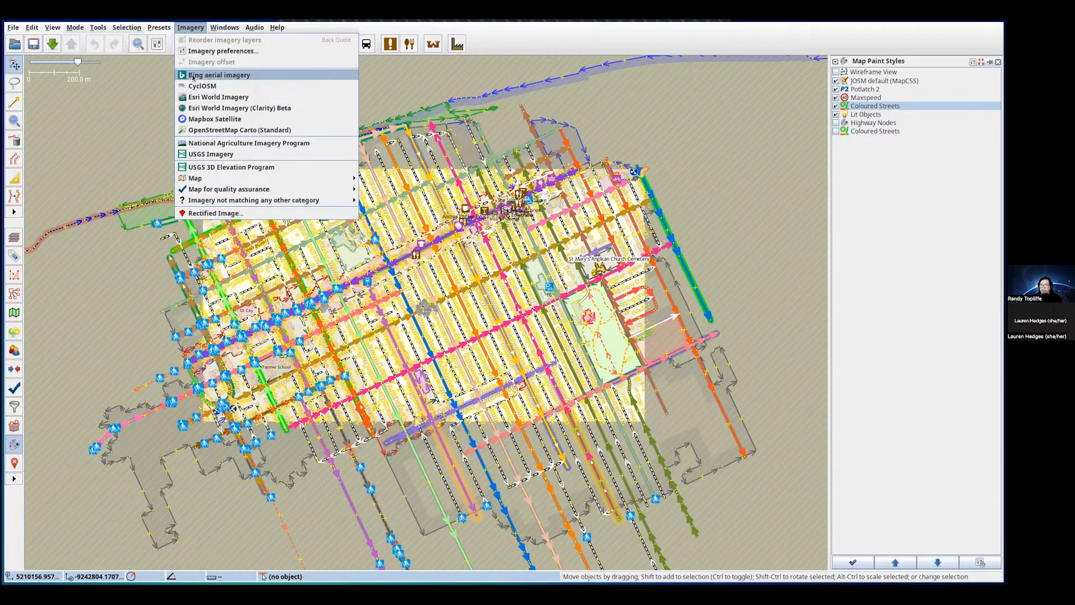
left_click(235, 77)
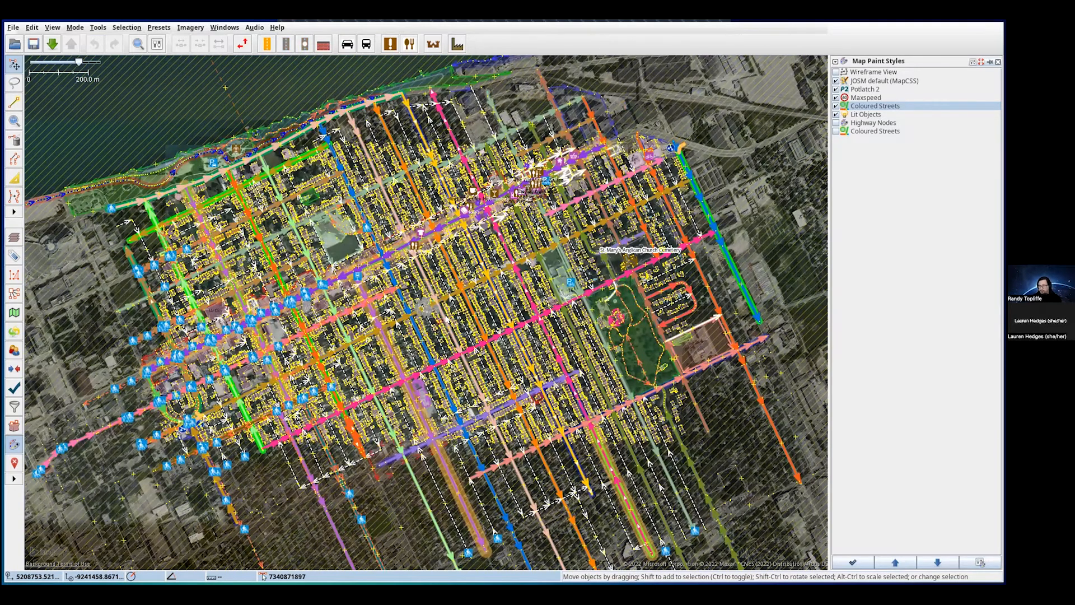
left_click_drag(424, 325, 407, 342)
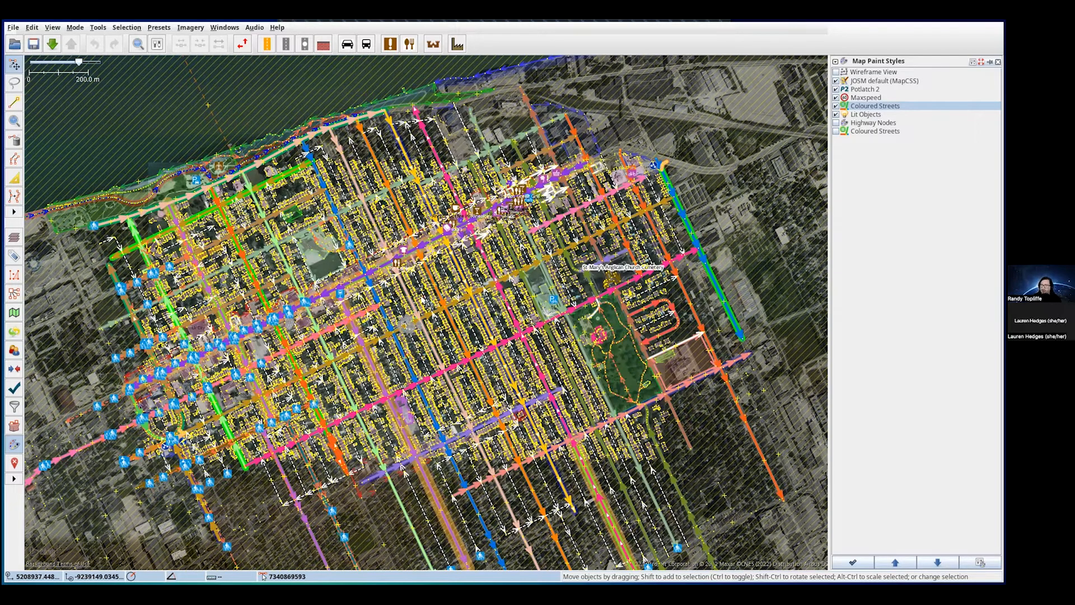
scroll(390, 219, "up", 2)
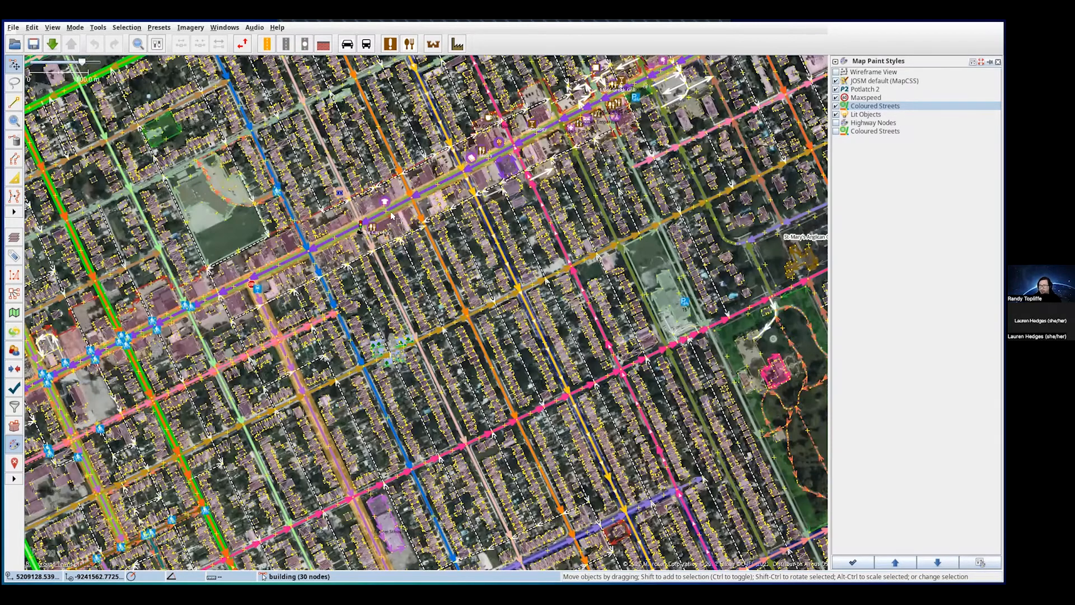
- Zoom and pan to Wyandotte Street East at Moy Avenue over the aerial imagery
scroll(390, 211, "up", 2)
scroll(392, 216, "up", 2)
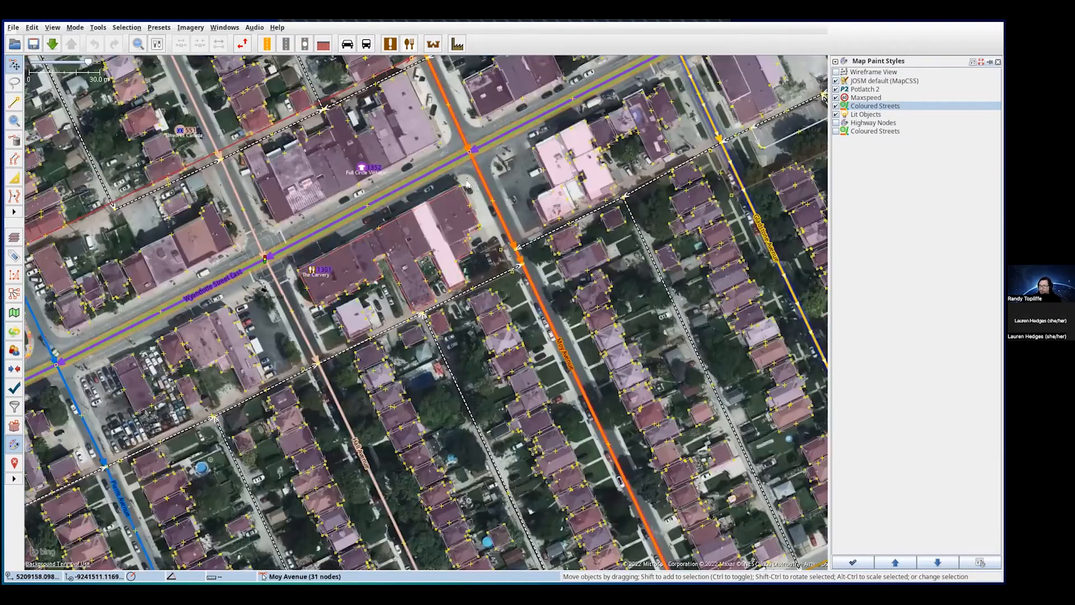
left_click_drag(478, 183, 434, 296)
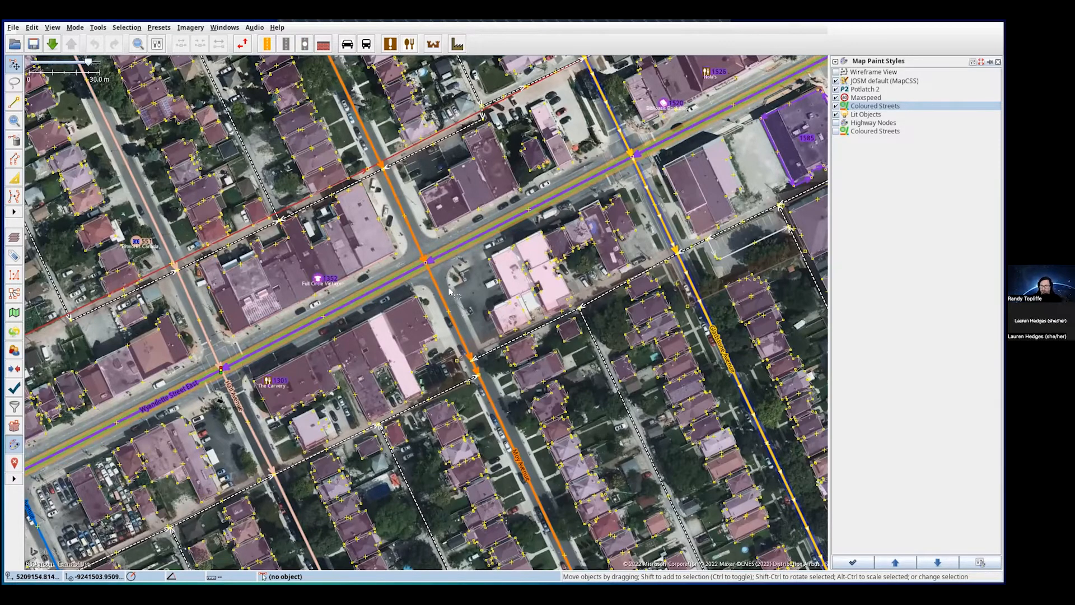
left_click_drag(463, 278, 441, 331)
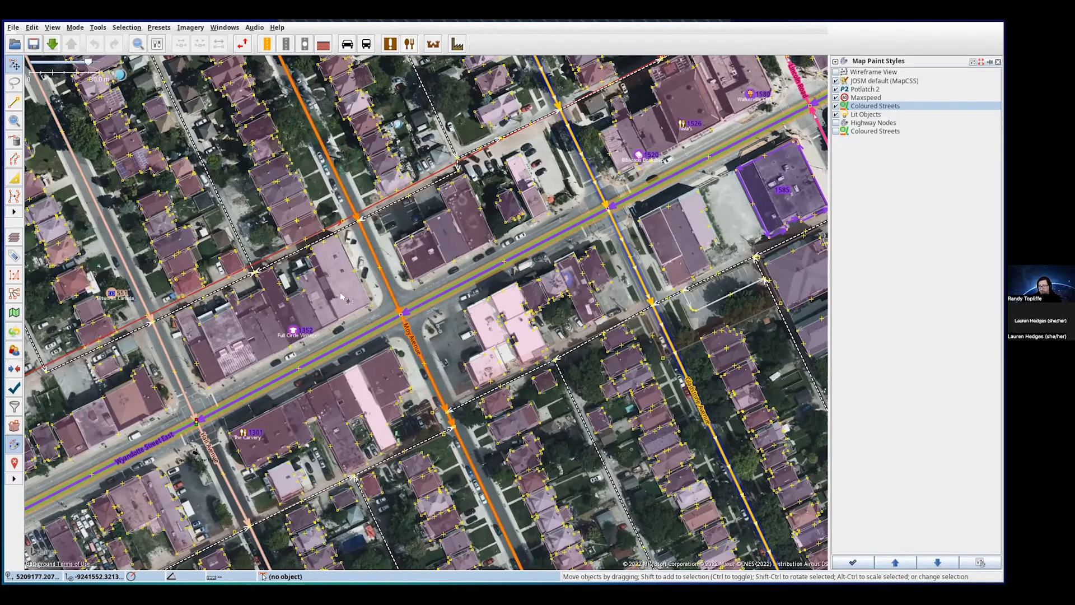
- Select the Full Circle Vintage building, adjust the view, and show the Filter panel
left_click(365, 295)
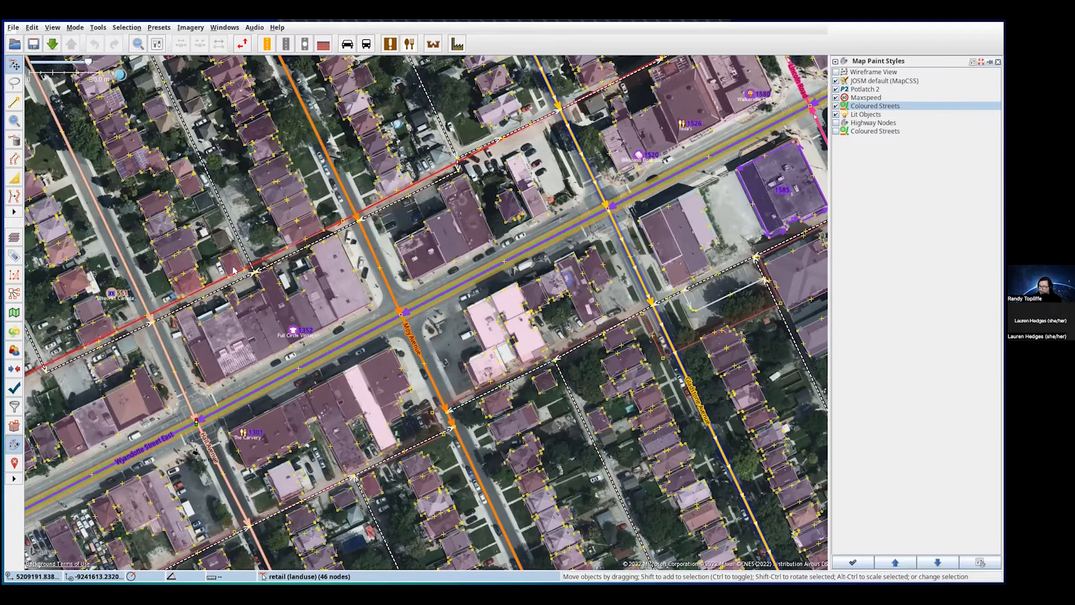
scroll(480, 377, "down", 3)
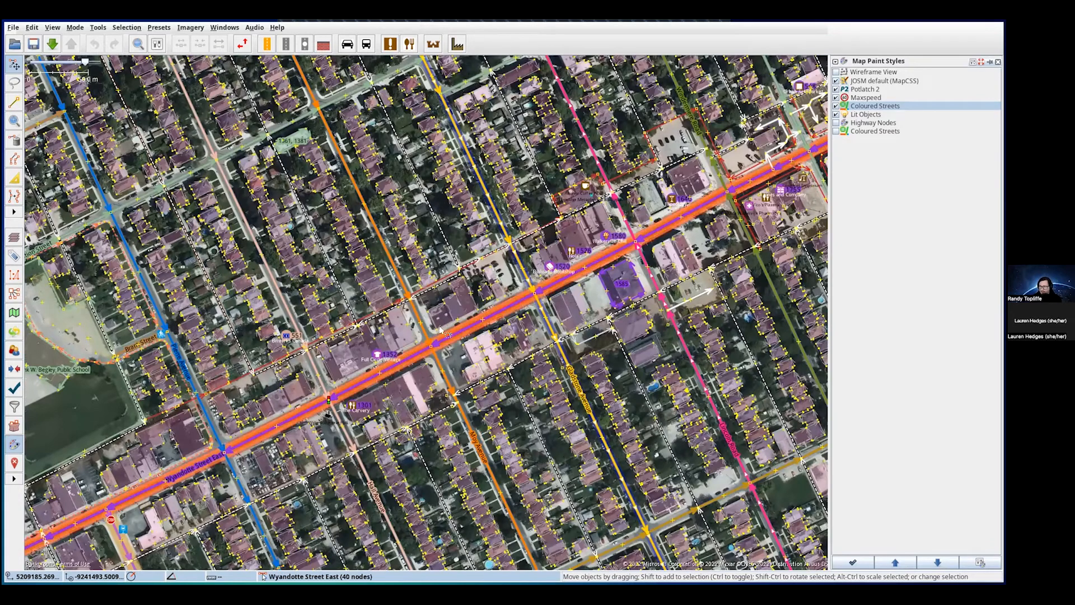
scroll(438, 329, "up", 2)
left_click_drag(409, 319, 409, 311)
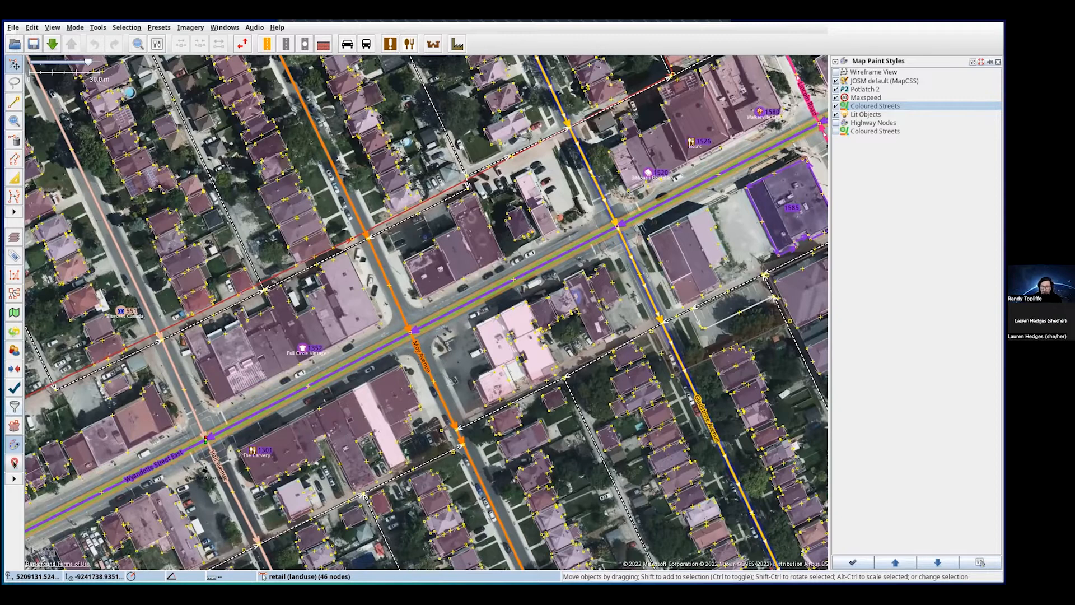
left_click(14, 407)
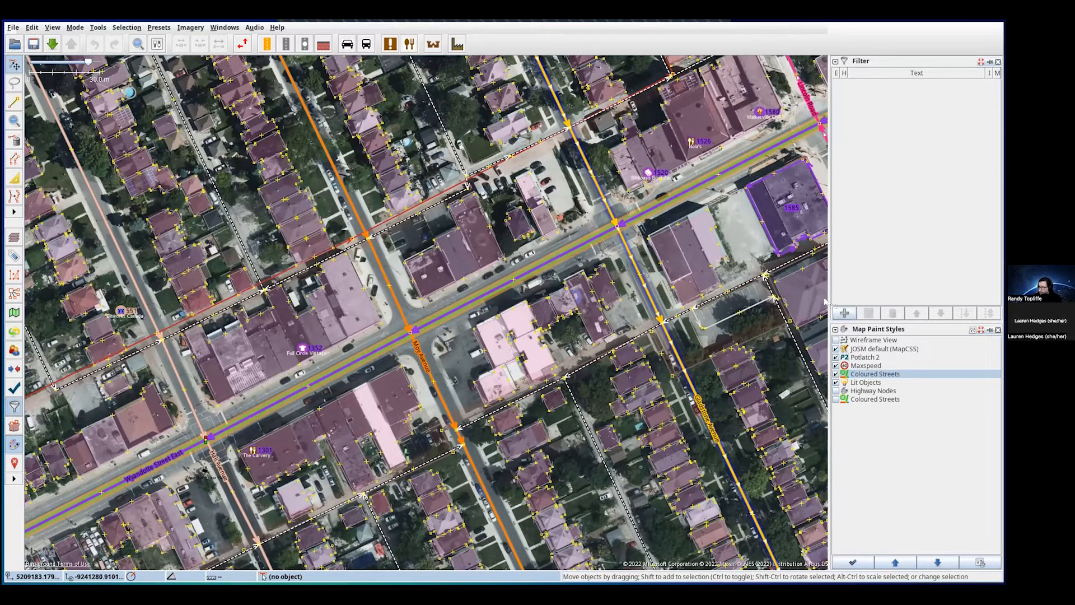
left_click(845, 314)
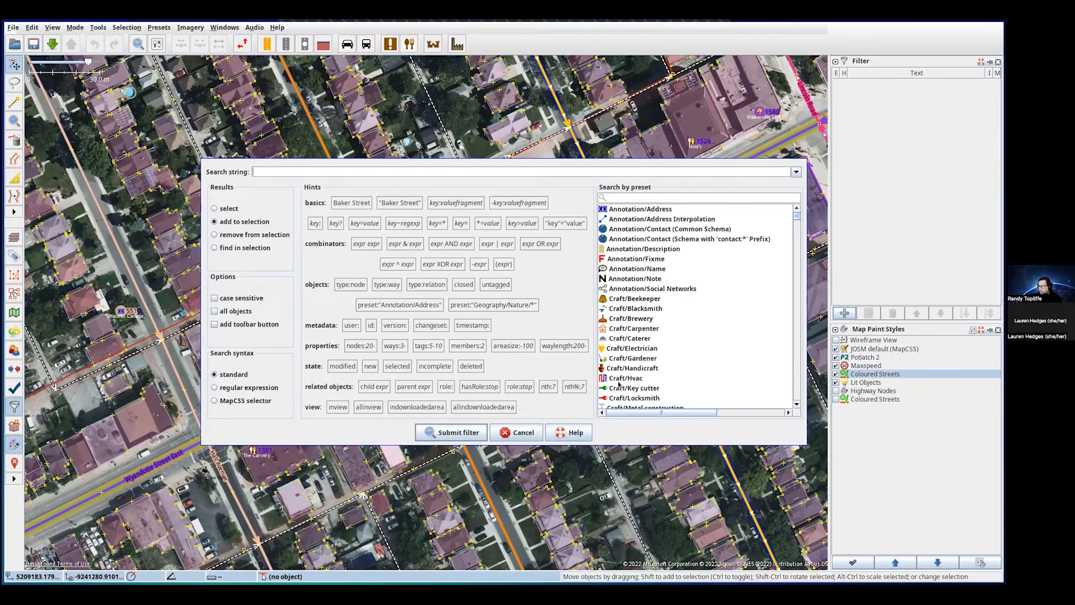
left_click(515, 433)
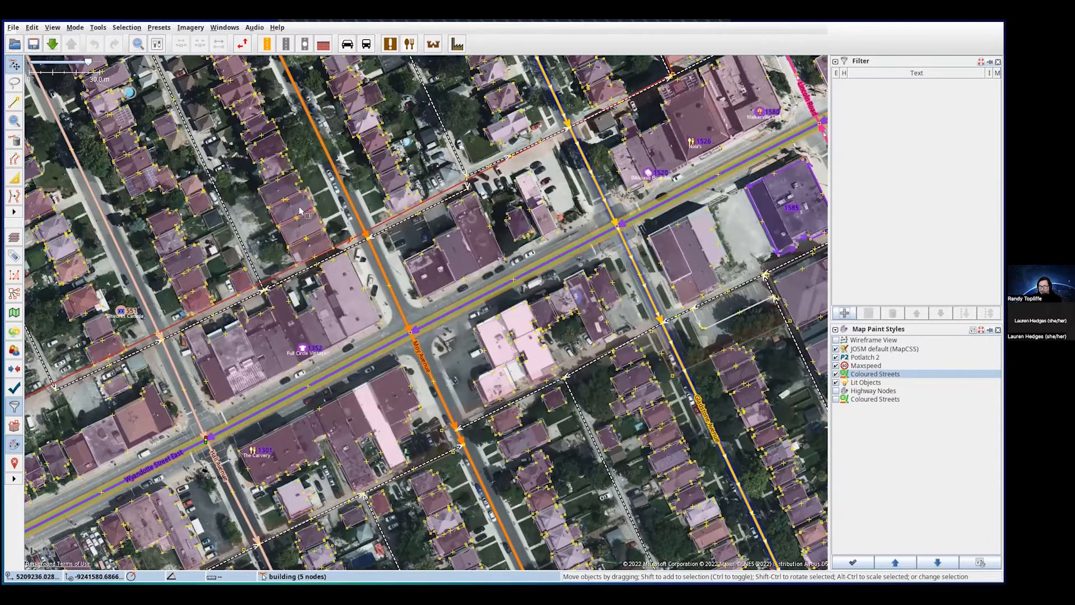
left_click(301, 211)
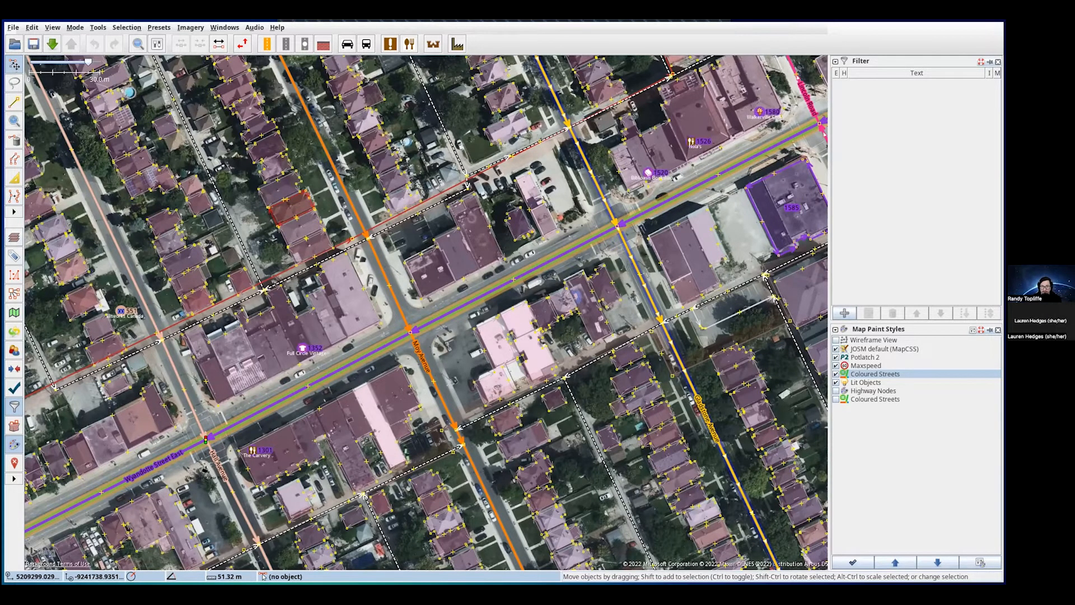
- Show the Tags panel and inspect the tags of Wyandotte Street East
left_click(14, 257)
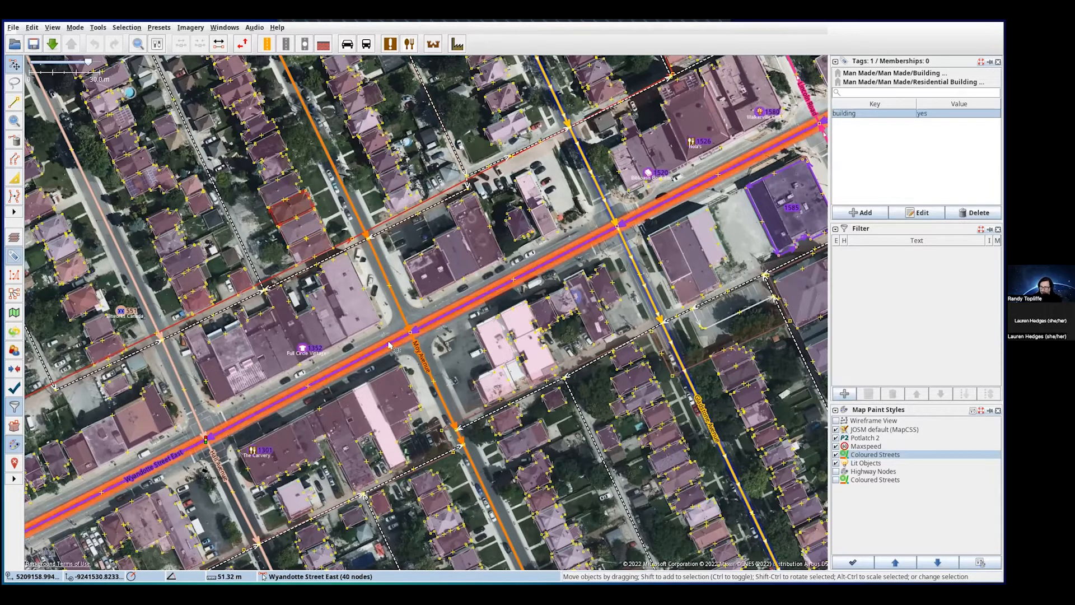
left_click(326, 378)
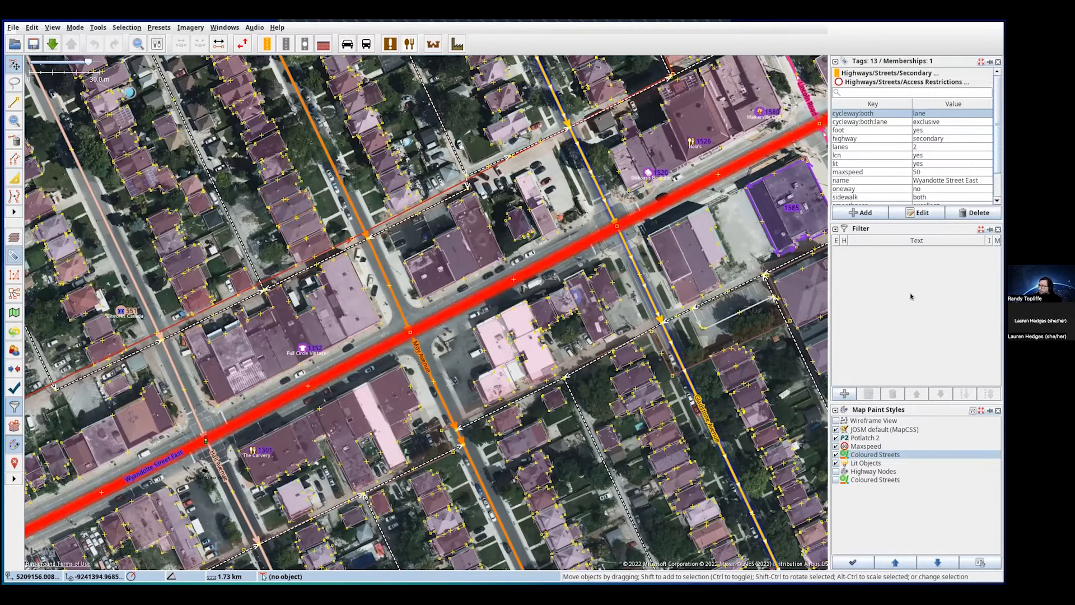
left_click_drag(996, 132, 996, 159)
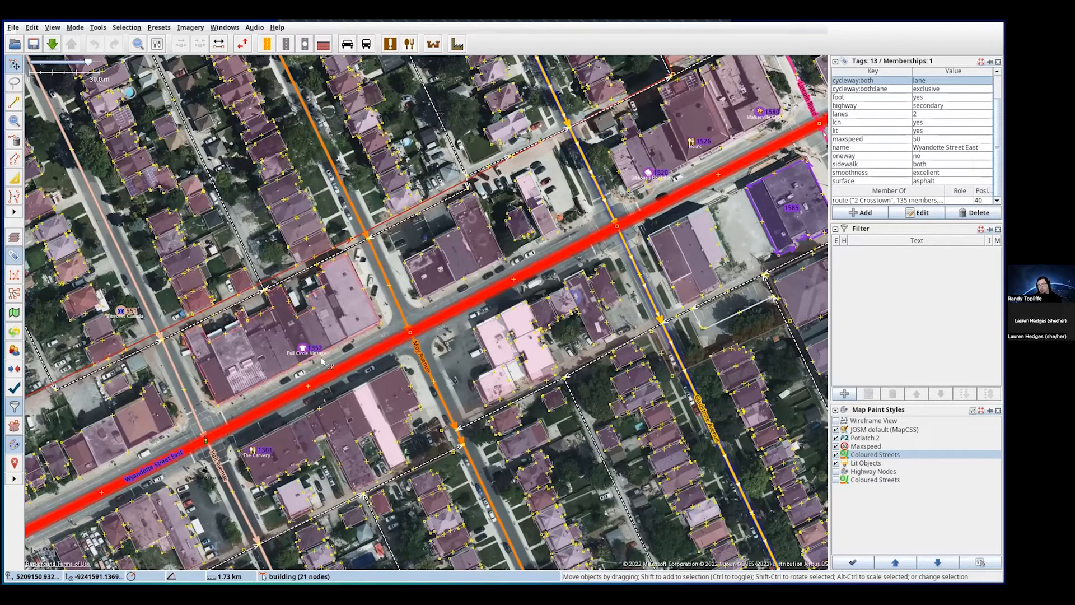
- Check a building's building=yes tag, then start a new map filter
left_click(297, 235)
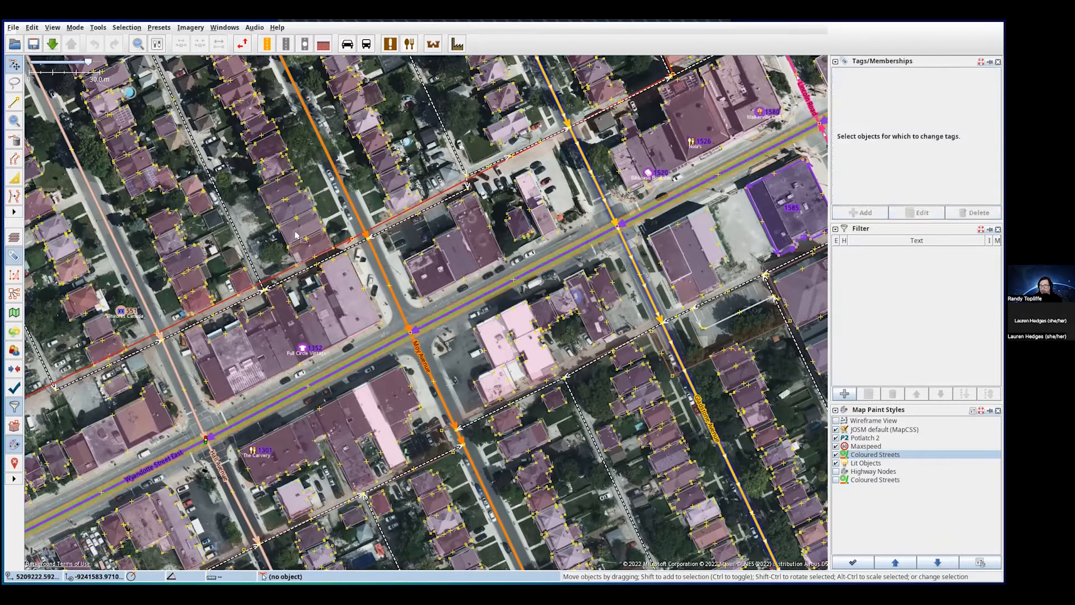
left_click(299, 242)
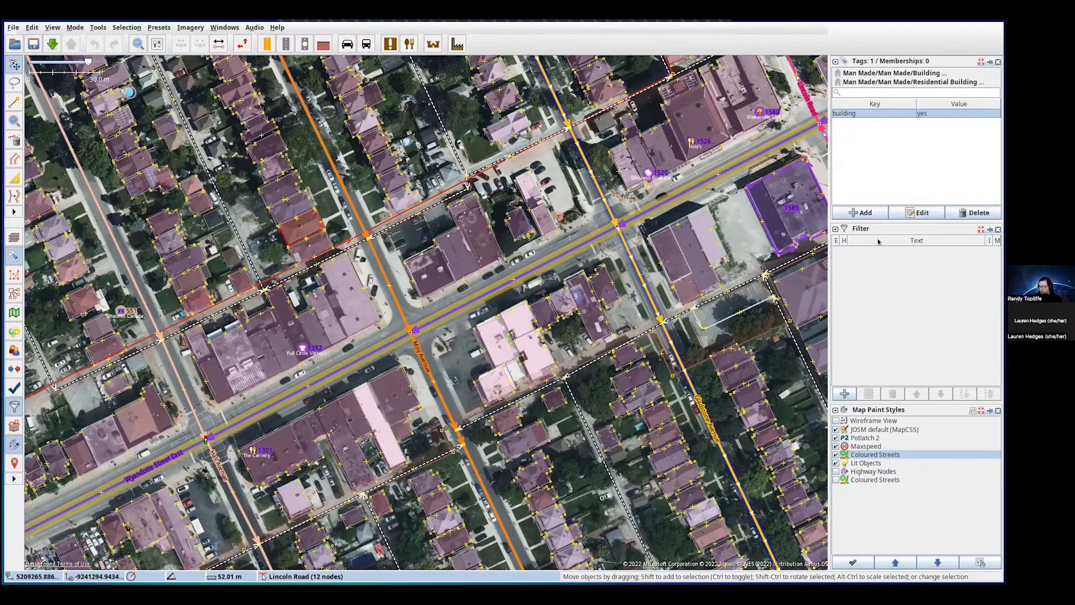
left_click(844, 393)
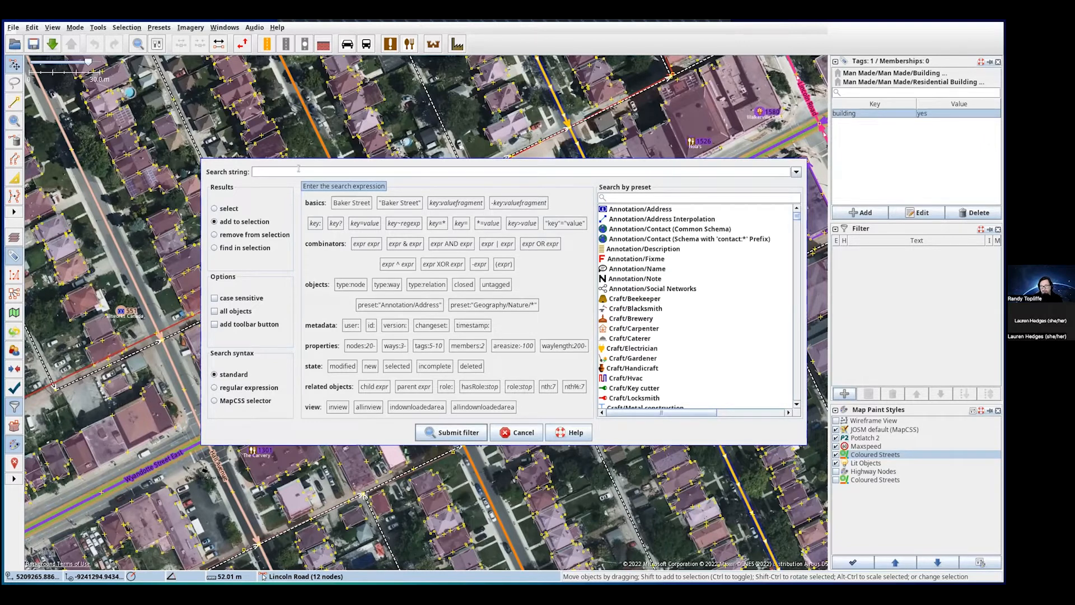
- Enter building="yes" as the filter search string, highlighting its key, equals sign and value
type("bu")
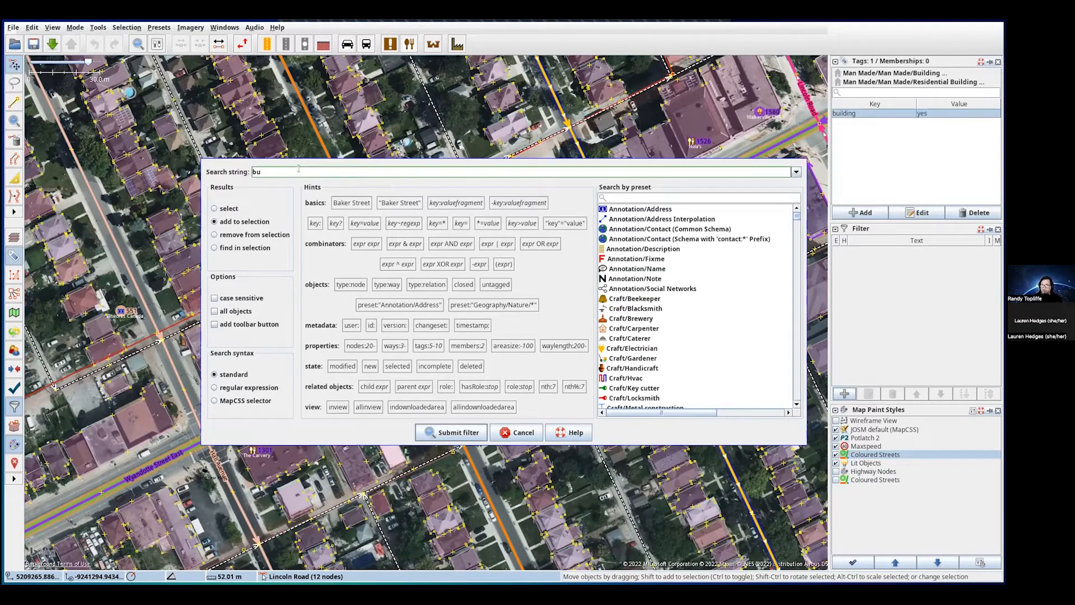
type("ilding=\"yes\"")
double_click(257, 170)
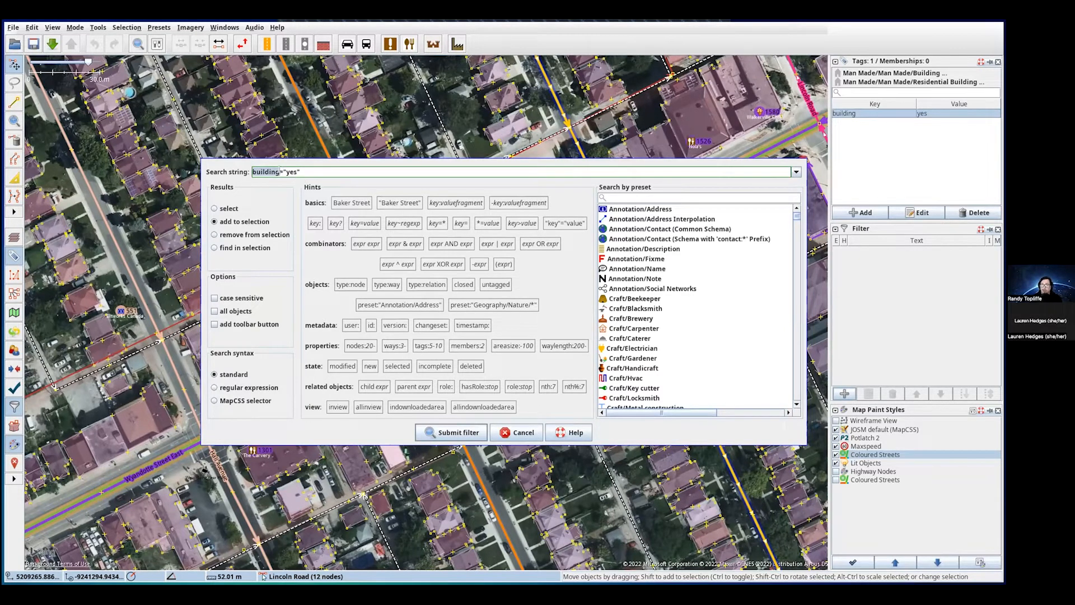
left_click(278, 171)
left_click_drag(277, 172, 284, 171)
left_click(301, 171)
left_click_drag(286, 171, 296, 172)
left_click(307, 172)
- Submit the building="yes" filter and tick H so the 16,102 matching buildings are hidden outright
left_click(456, 430)
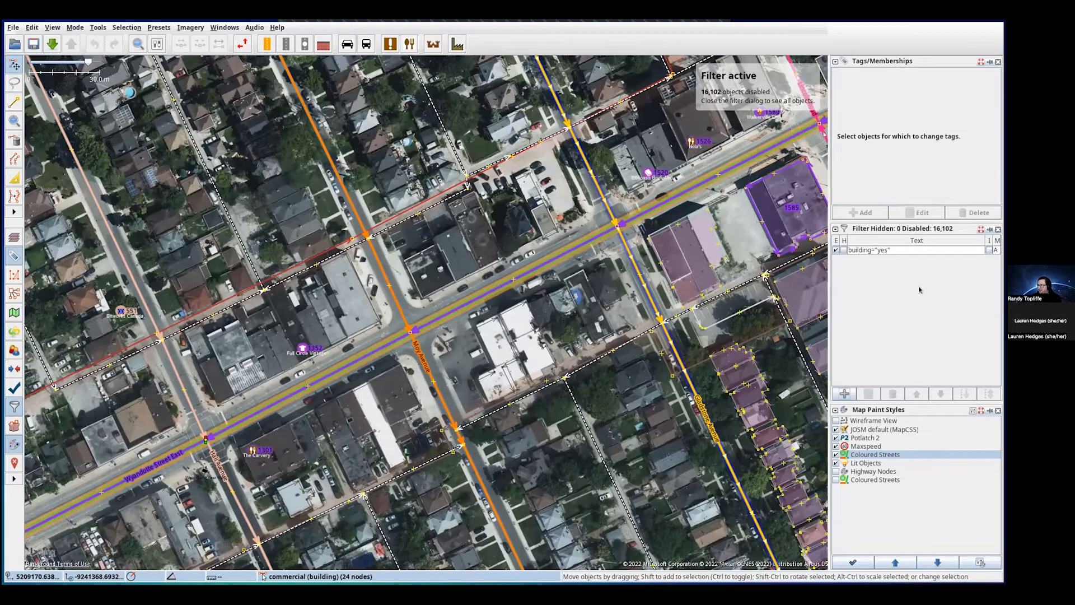
left_click(843, 251)
left_click(843, 250)
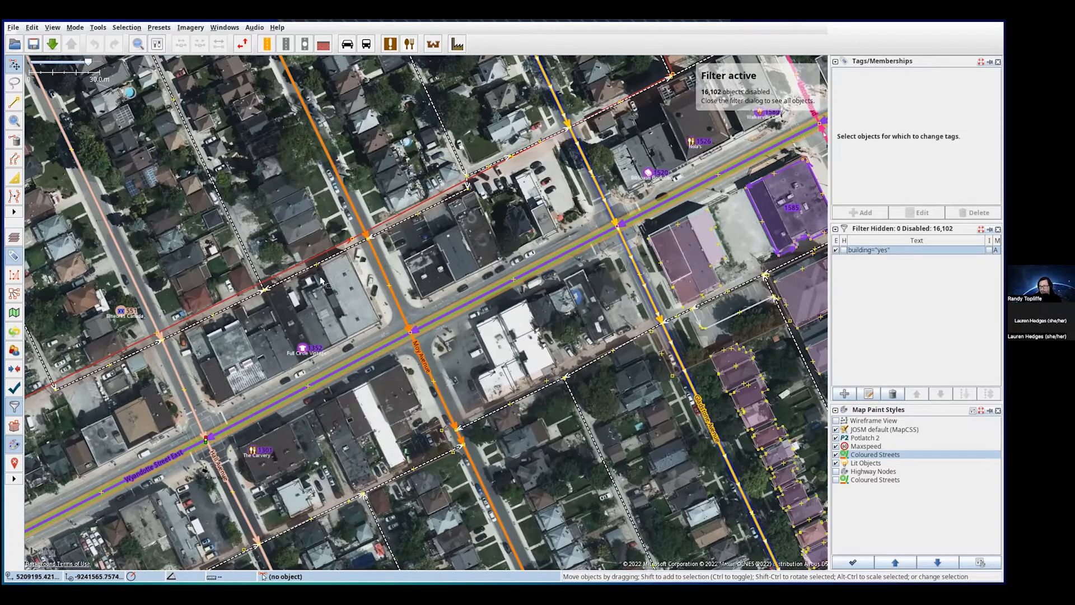
left_click_drag(350, 283, 381, 282)
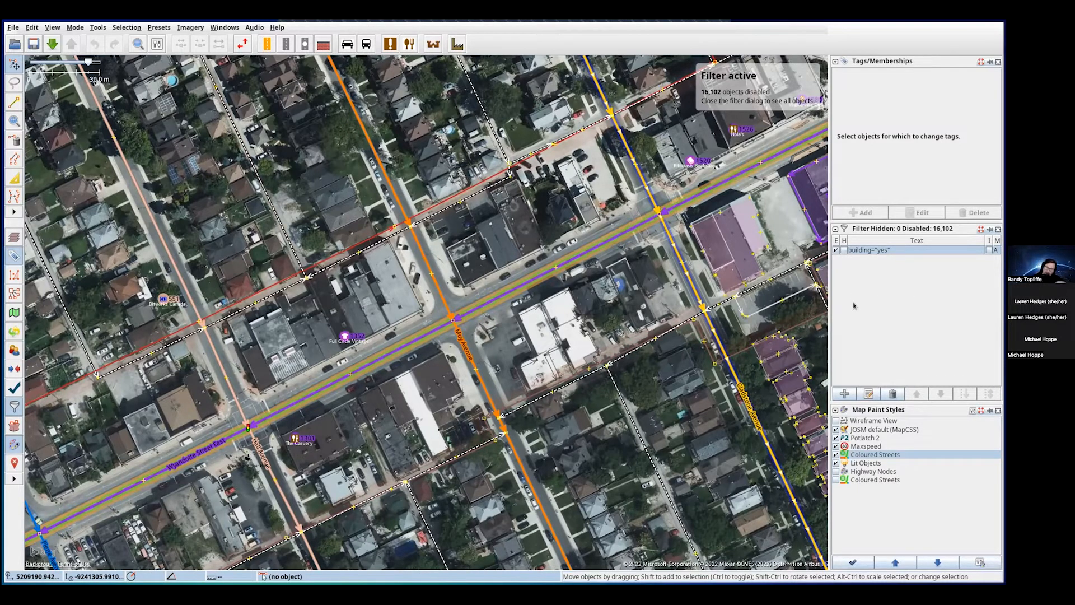
left_click(842, 252)
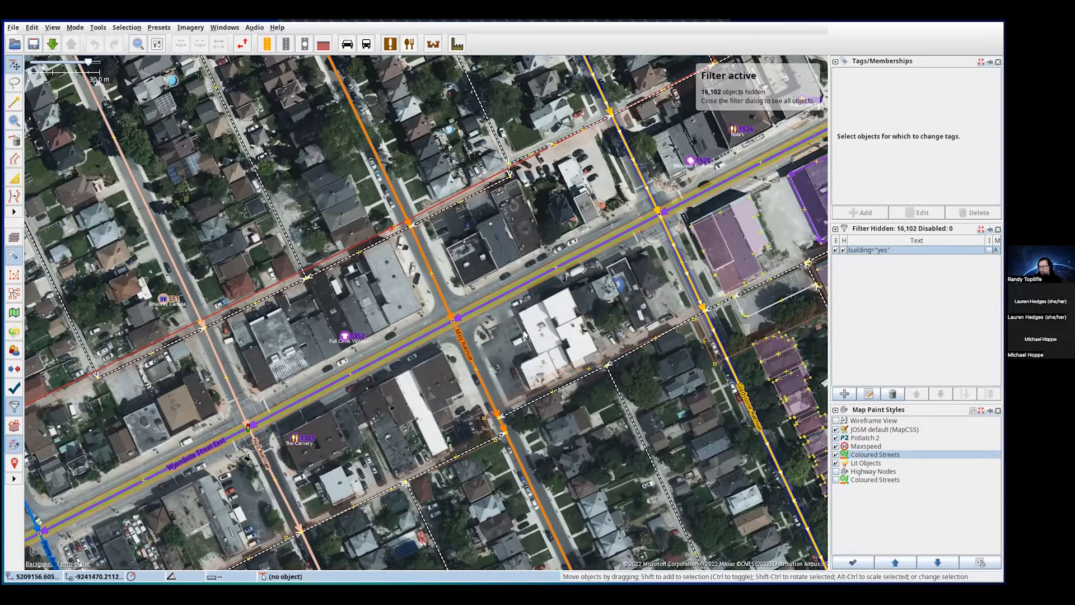
- Check a house's and a commercial building's tags, then reopen the building="yes" filter for editing
left_click_drag(544, 336, 273, 325)
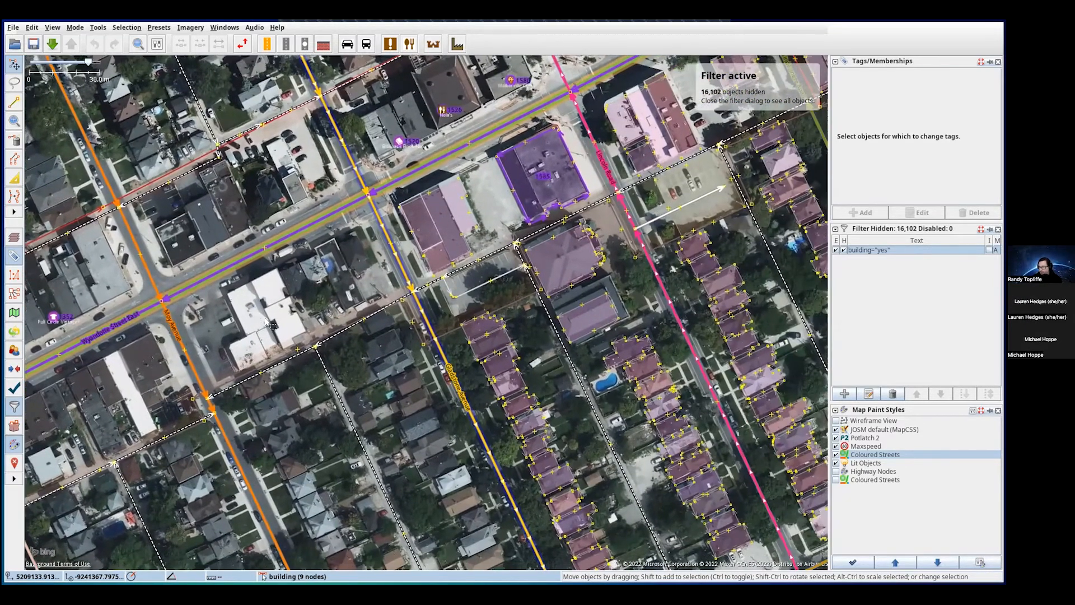
left_click(494, 350)
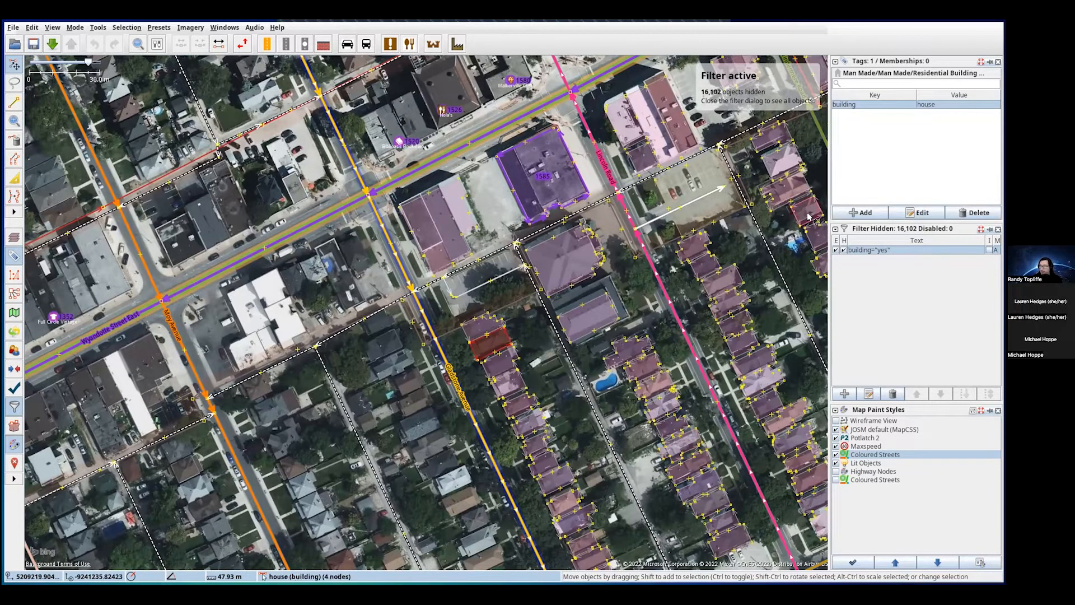
left_click(443, 226)
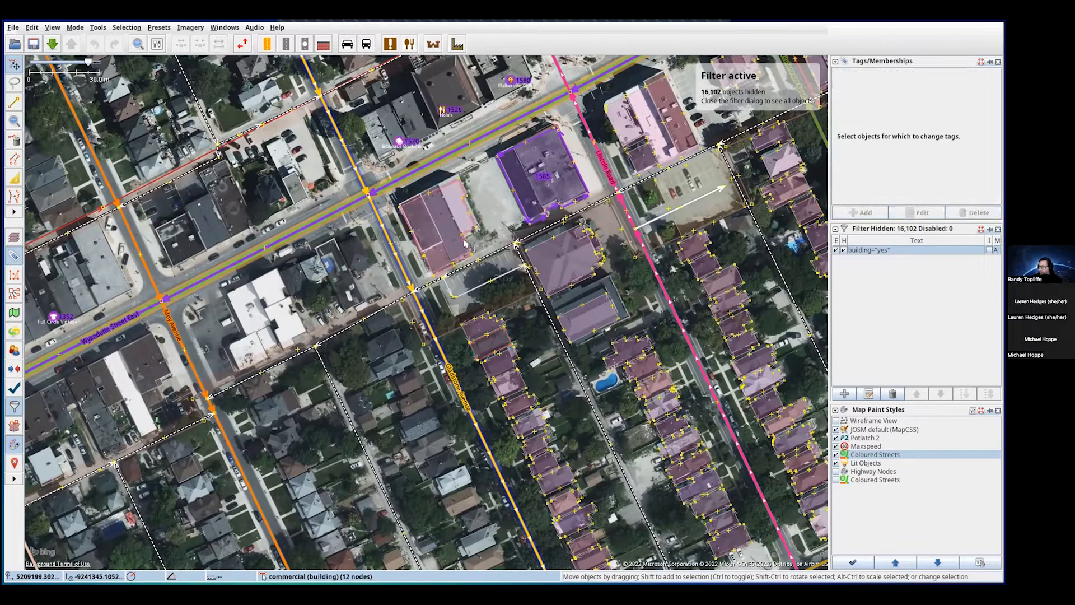
left_click(443, 226)
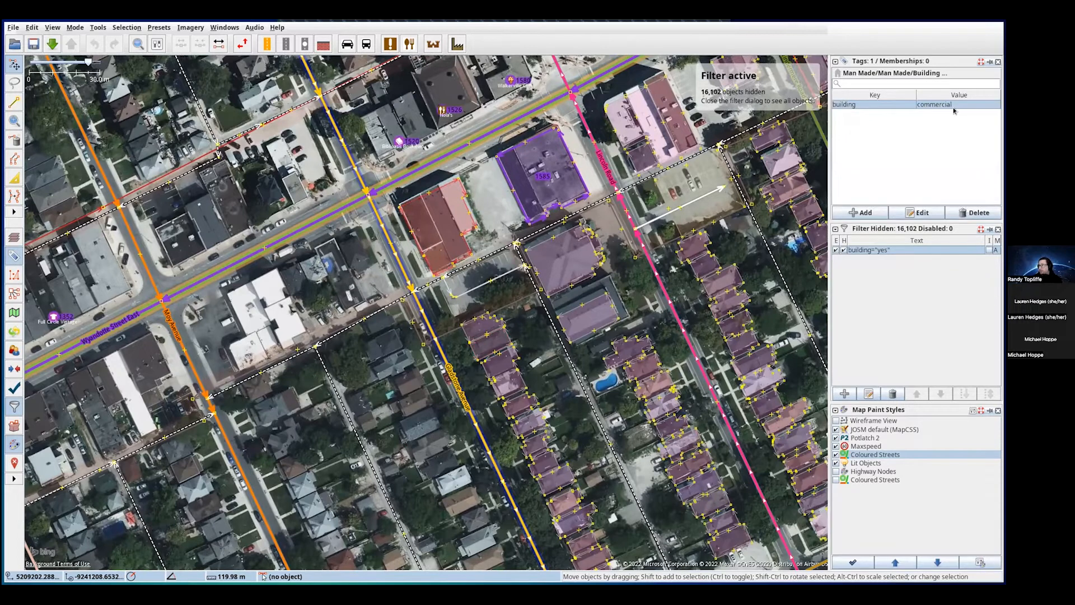
left_click(884, 253)
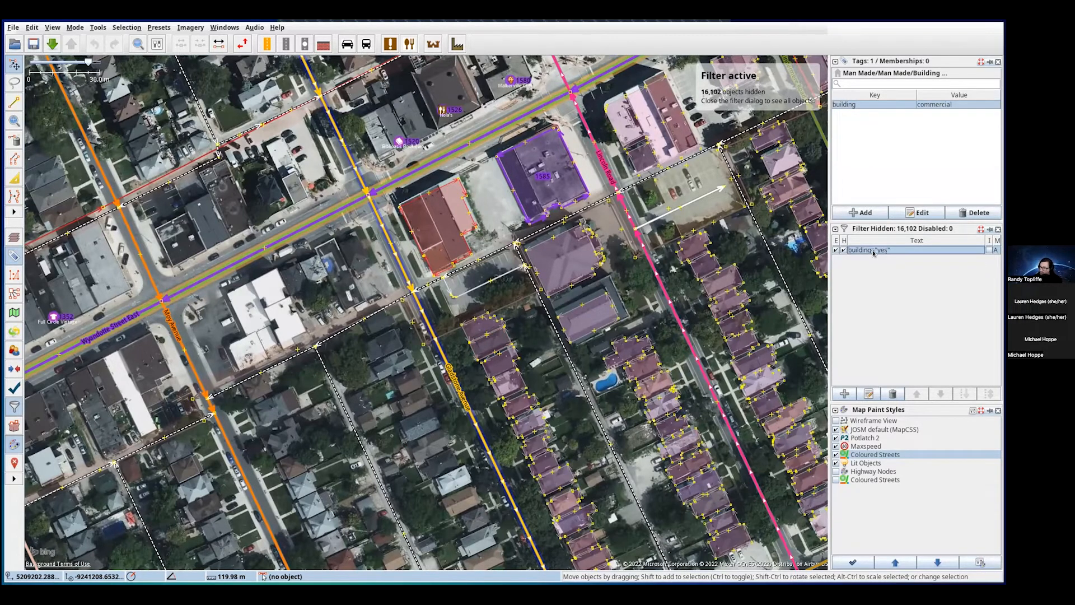
left_click(869, 394)
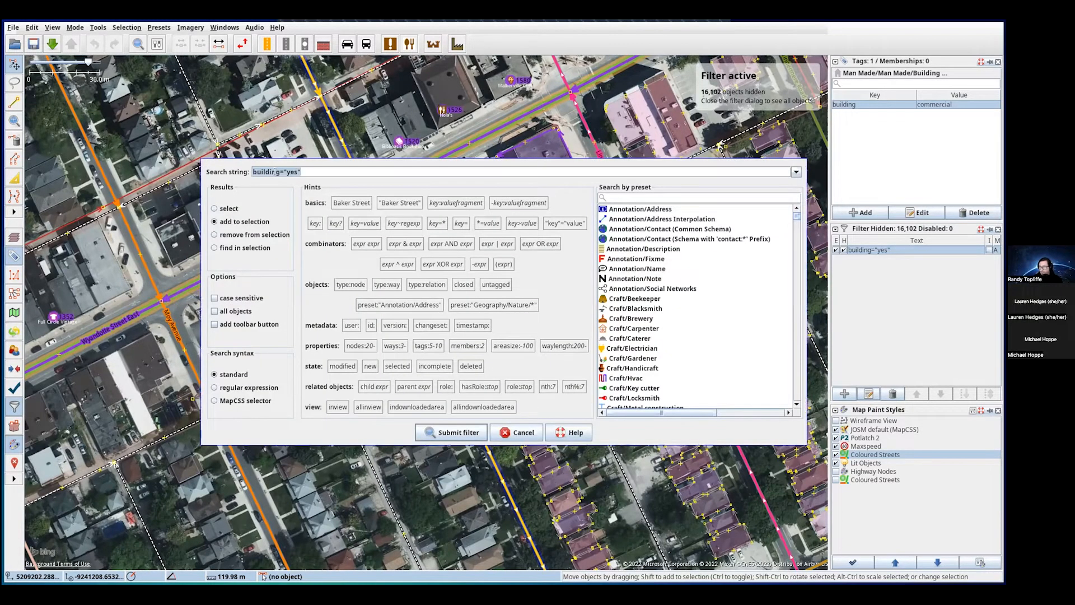
- Replace yes with commercial in the filter and submit, hiding the 423 commercial buildings
left_click_drag(302, 171, 284, 171)
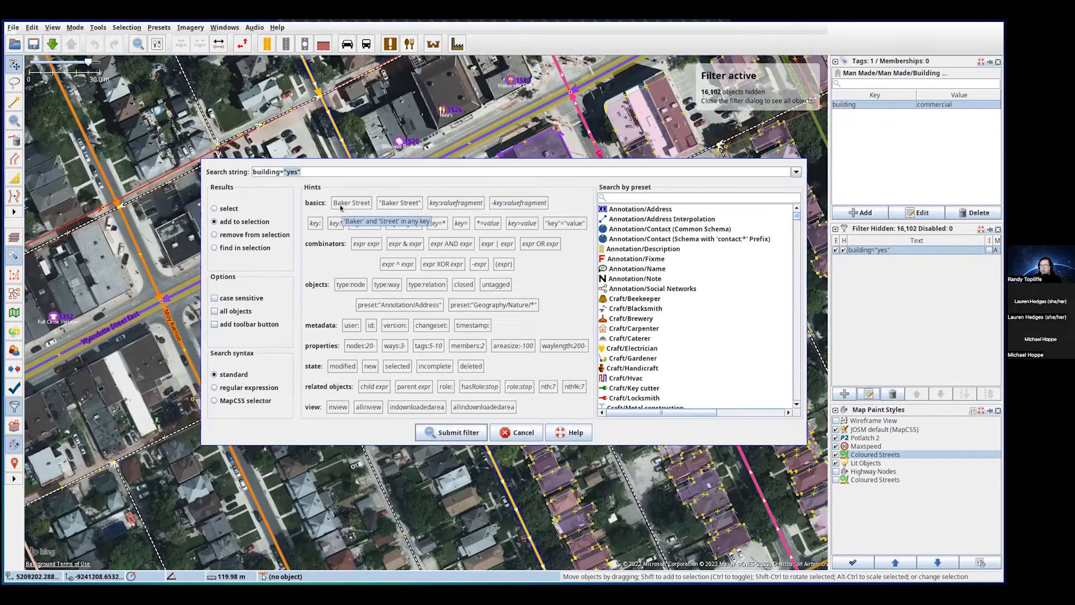
left_click(297, 170)
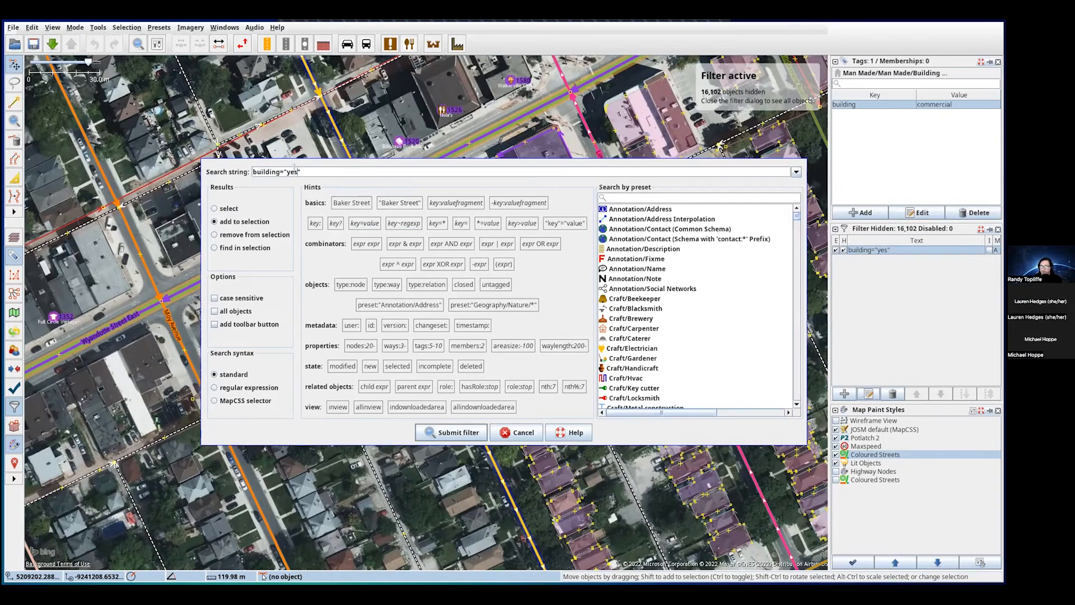
left_click_drag(294, 171, 286, 171)
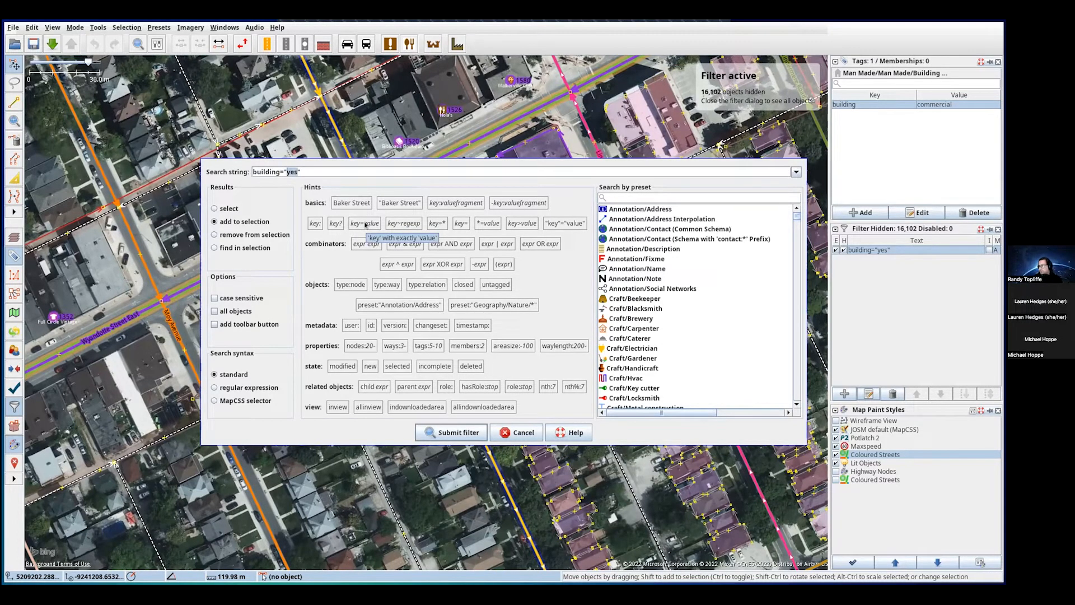
type("comm")
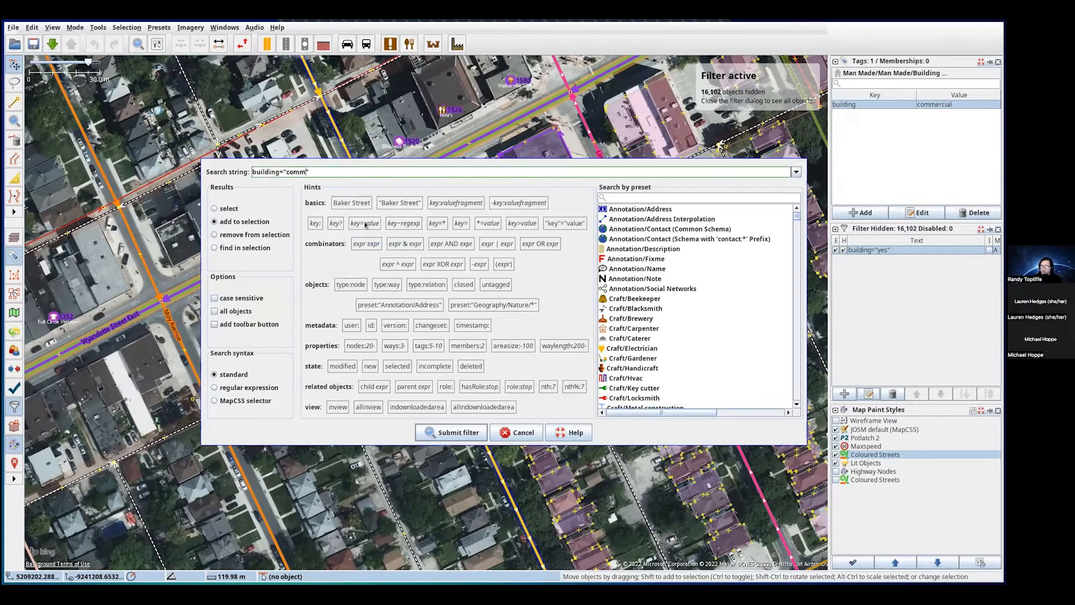
type("ercial")
left_click(427, 432)
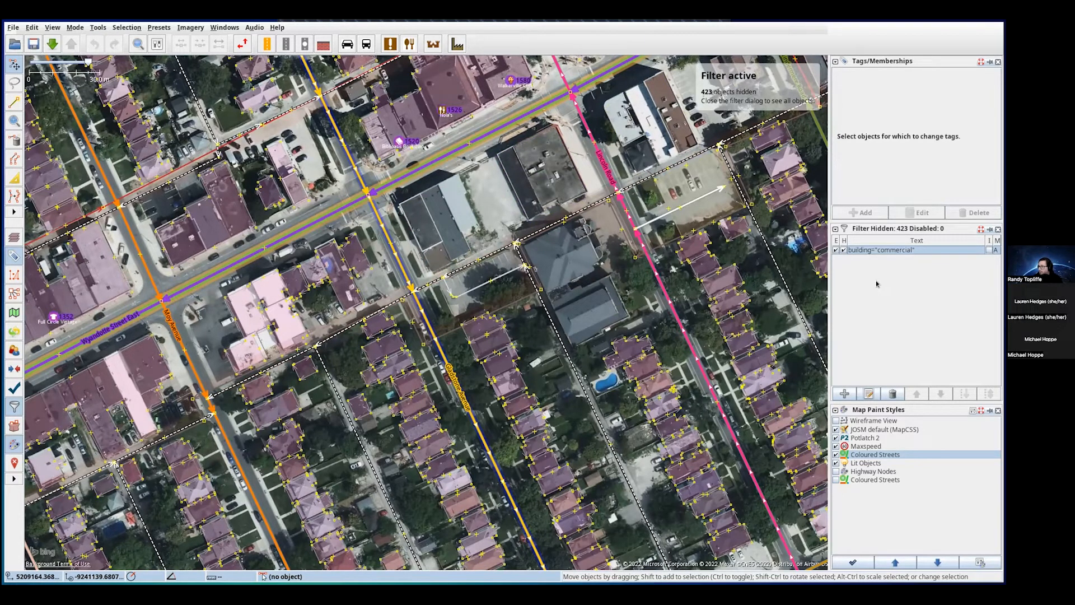
left_click(891, 250)
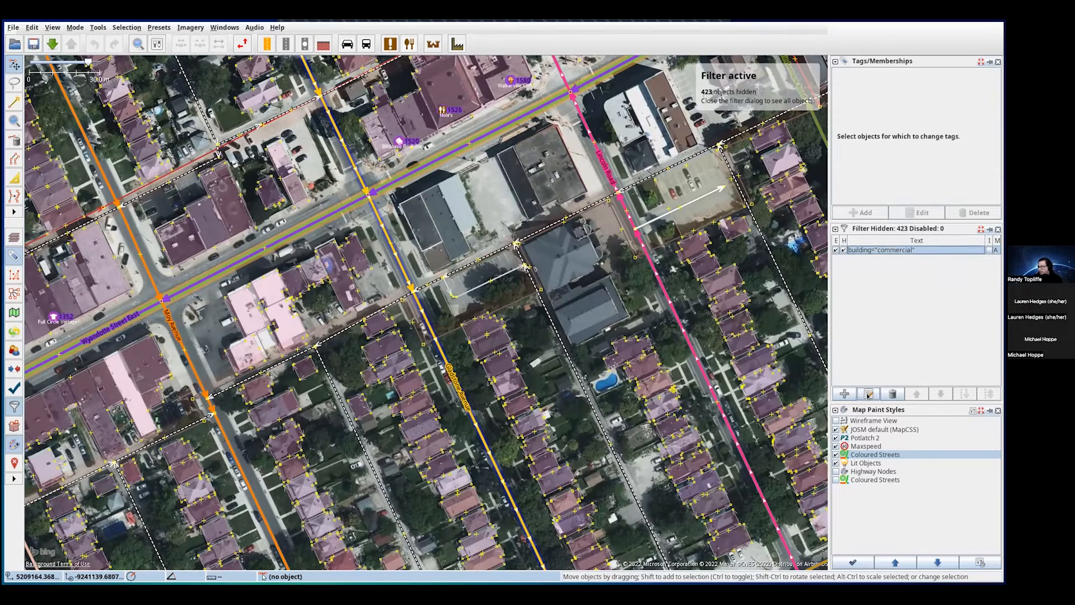
- Edit the filter expression to building=* and submit, hiding all 22,189 buildings
left_click(869, 395)
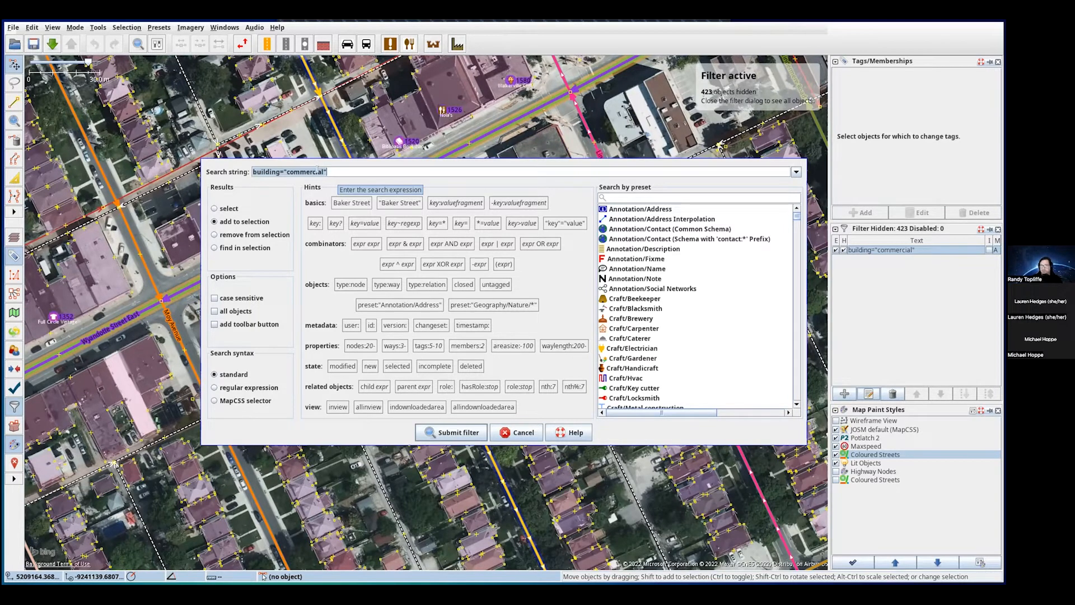
double_click(315, 171)
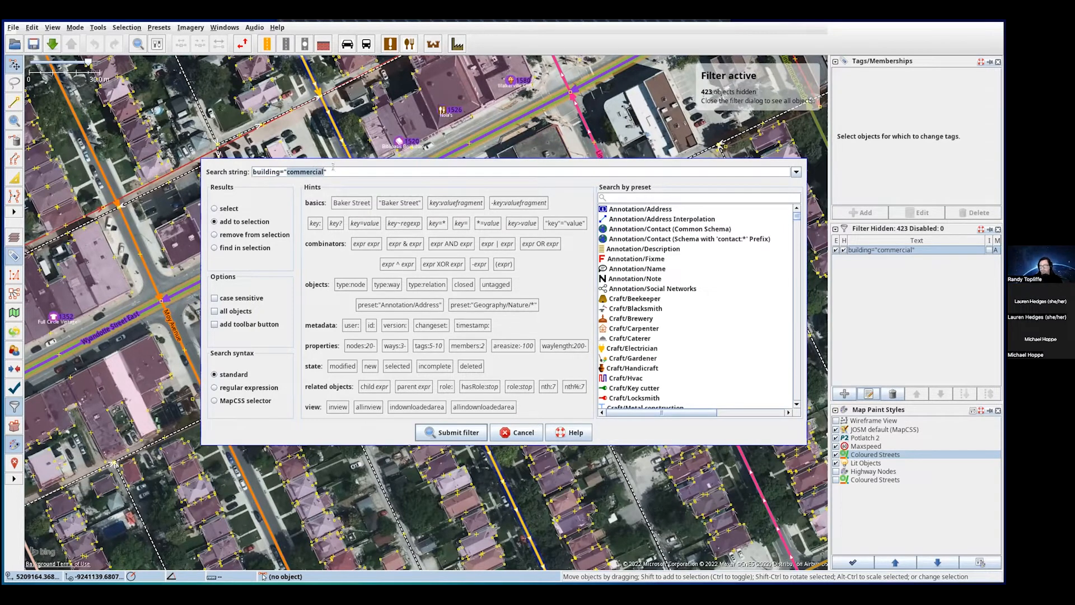
left_click_drag(285, 169, 283, 170)
key("BackSpace")
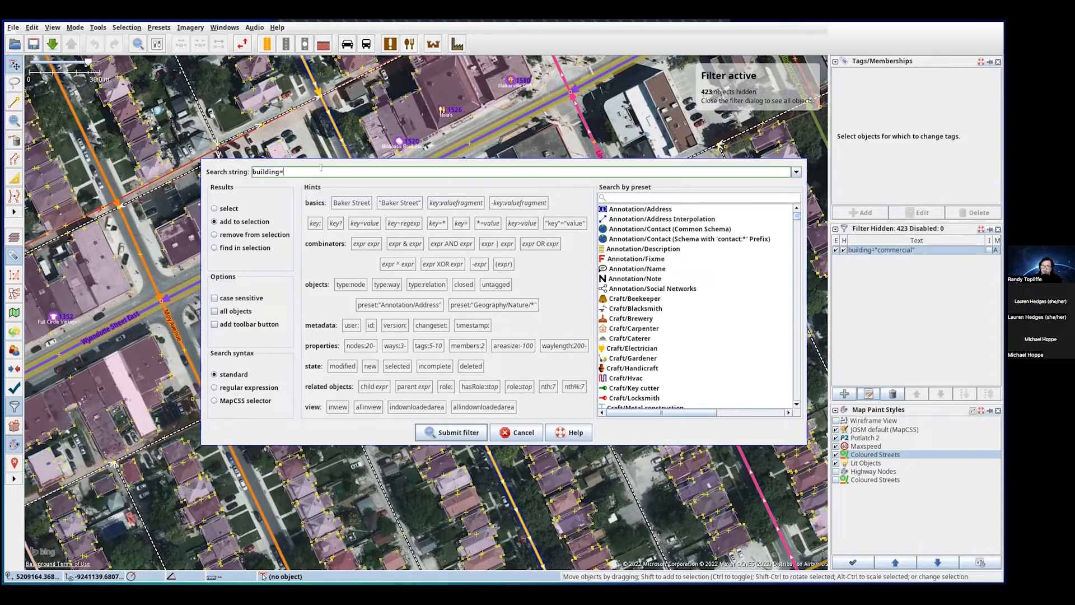
double_click(270, 170)
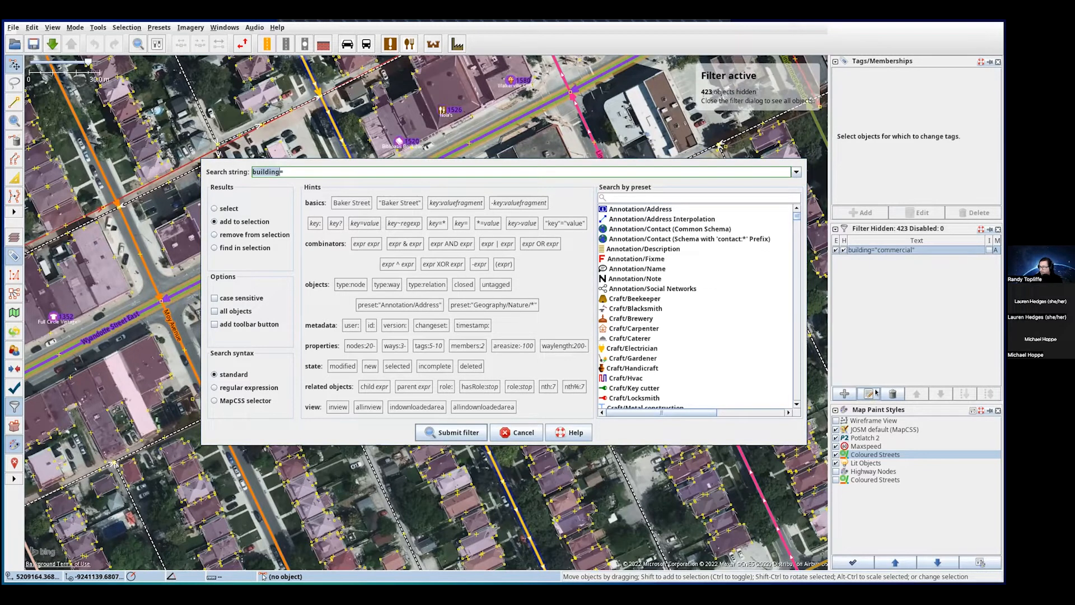
left_click(284, 172)
type("=")
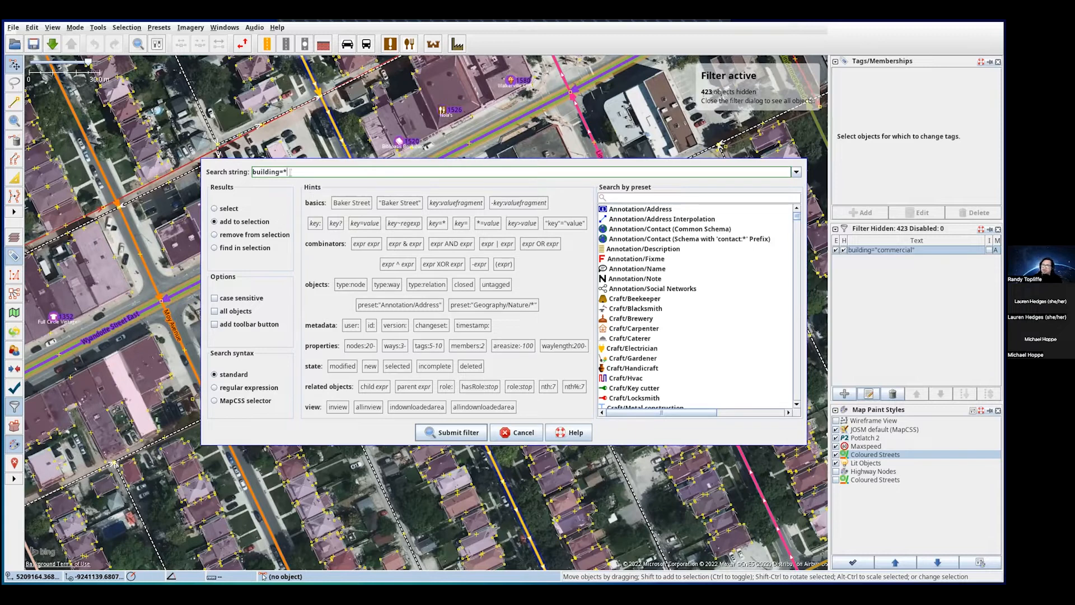
left_click(458, 432)
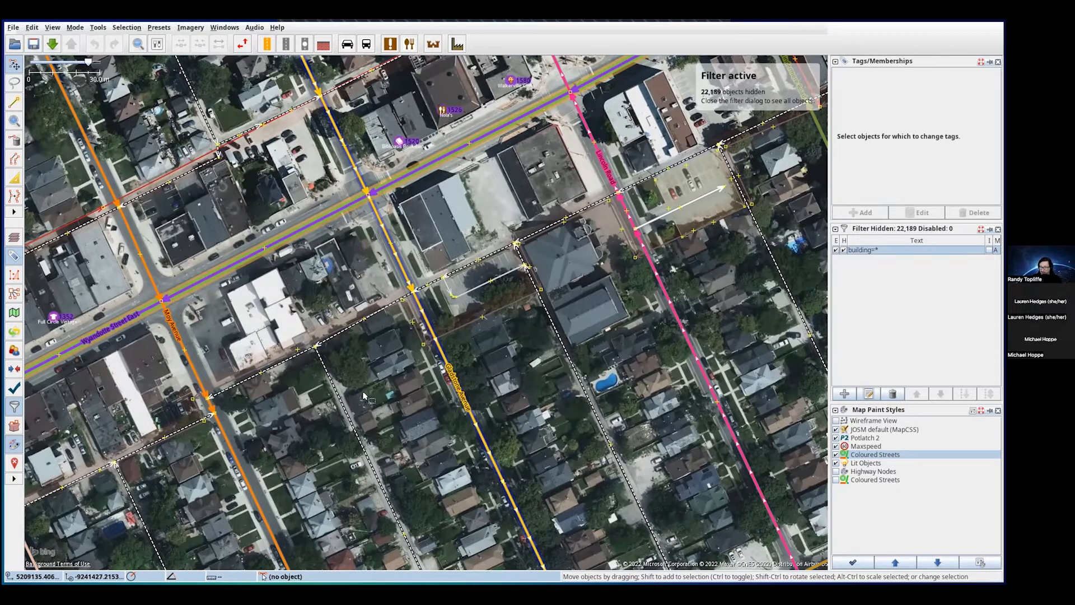
- Select the residential land-use area, zoom in along Wyandotte Street East, and start a new filter
left_click(325, 333)
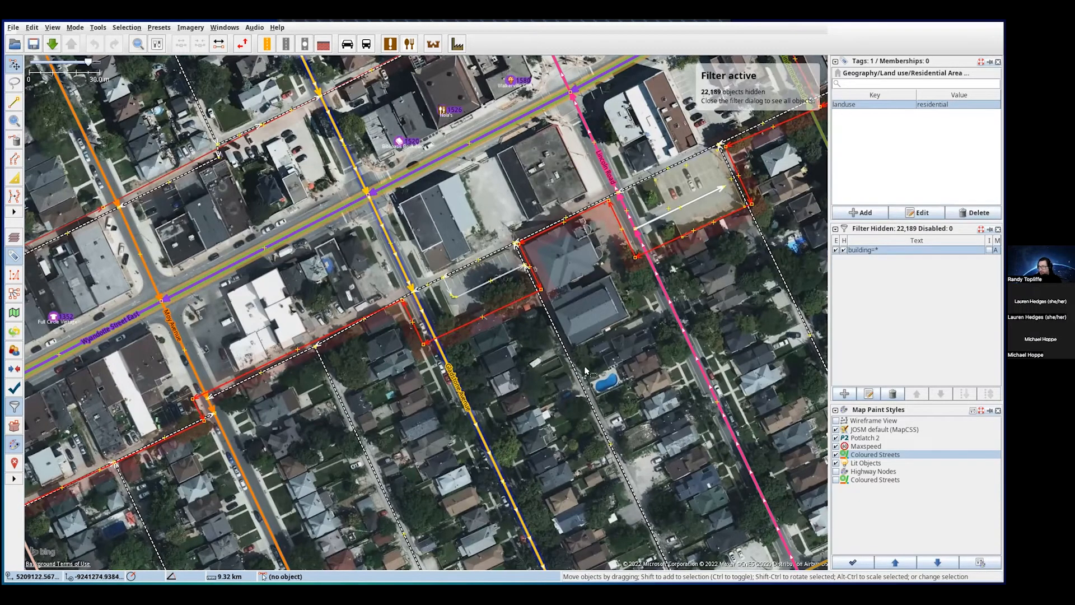
scroll(589, 385, "down", 2)
scroll(588, 385, "down", 2)
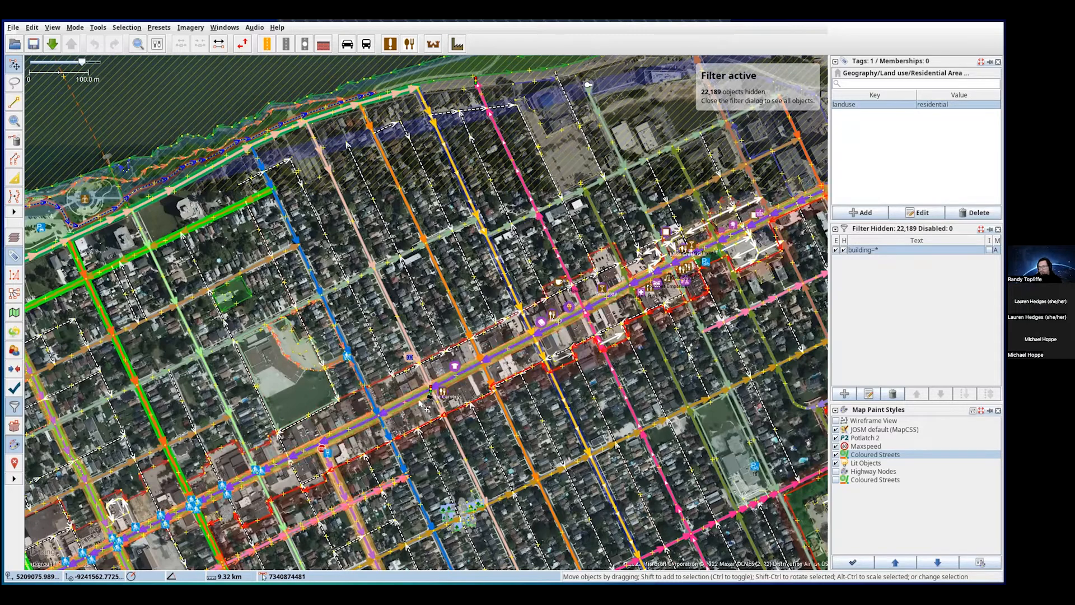
scroll(459, 404, "up", 3)
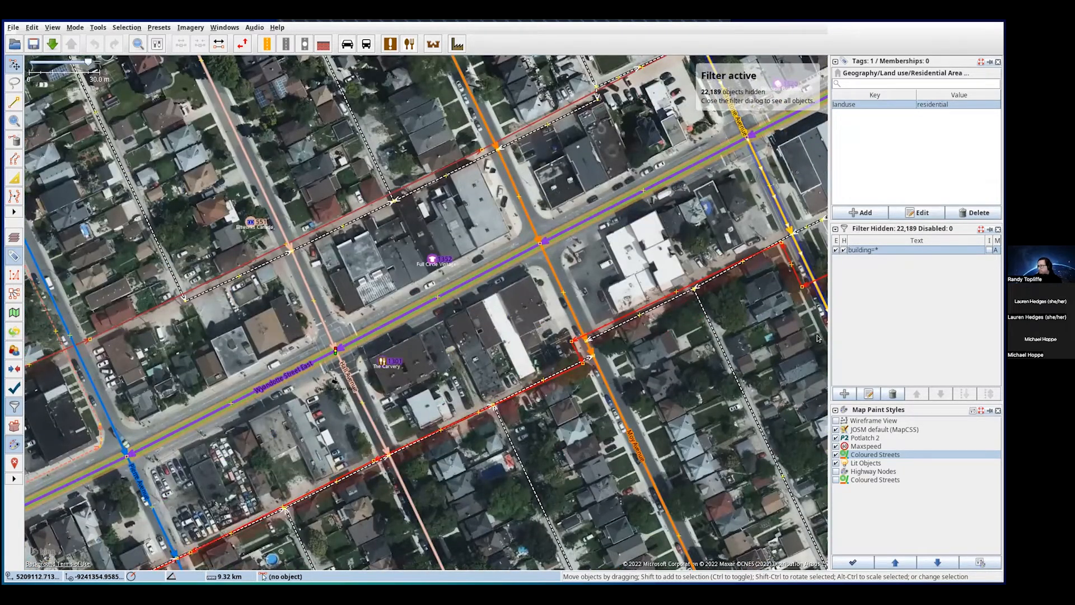
left_click(844, 394)
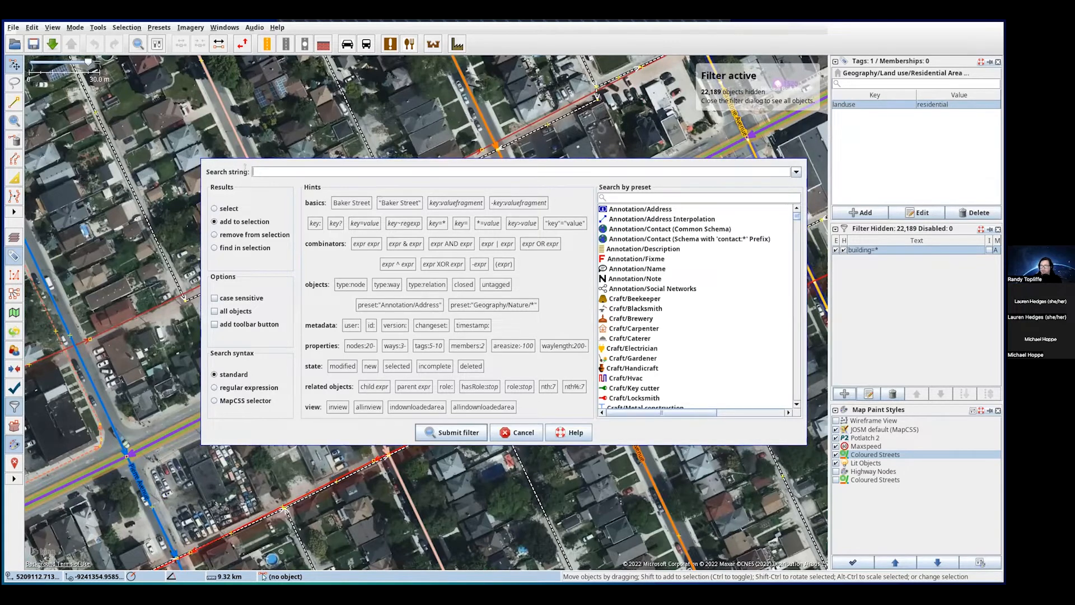
- Add a landuse=* filter and set it to hide land-use areas completely
left_click(257, 169)
type("landuse=*")
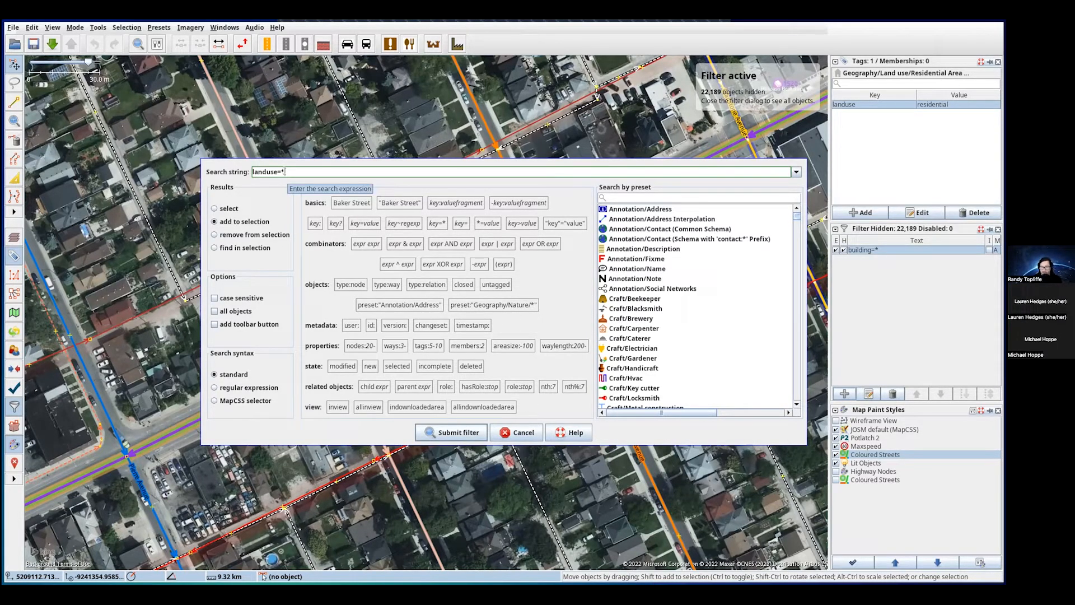
left_click_drag(285, 172, 280, 172)
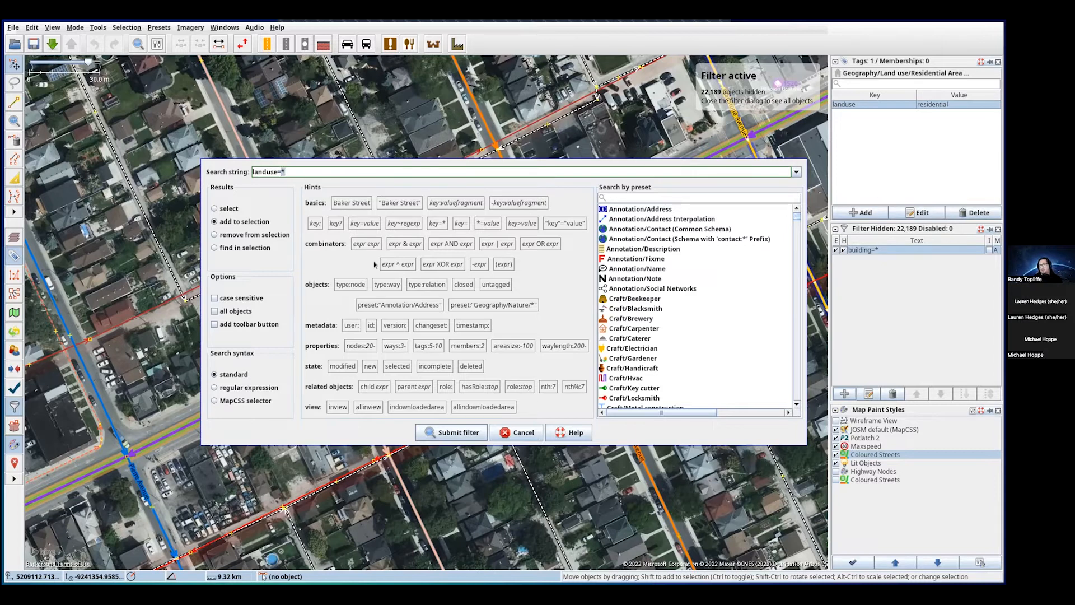
left_click(467, 435)
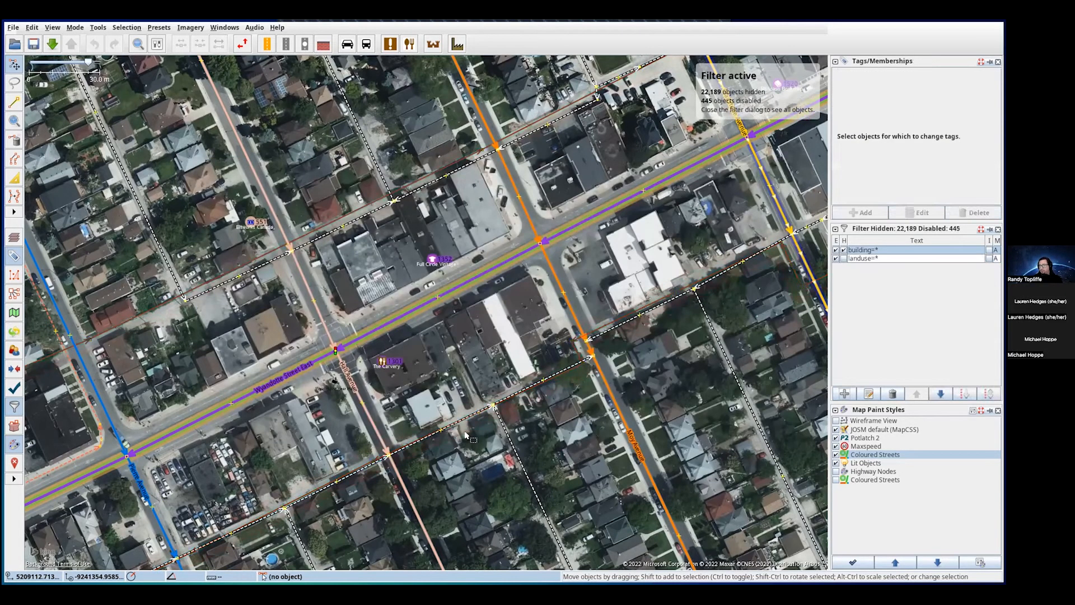
left_click(843, 259)
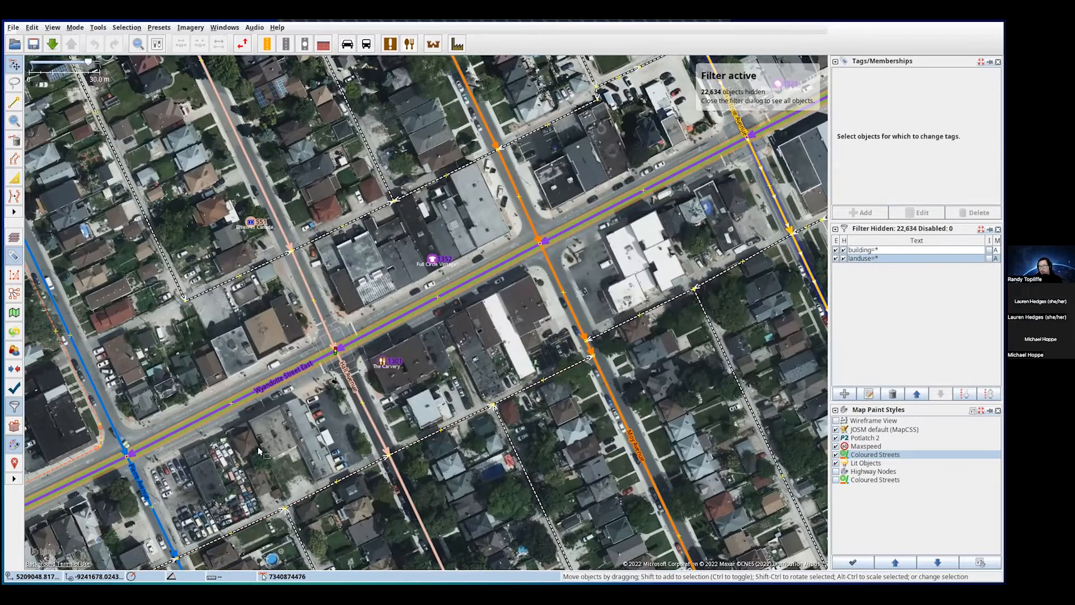
- Zoom out across town and select the small park to check its tags
scroll(261, 448, "down", 2)
scroll(310, 330, "down", 3)
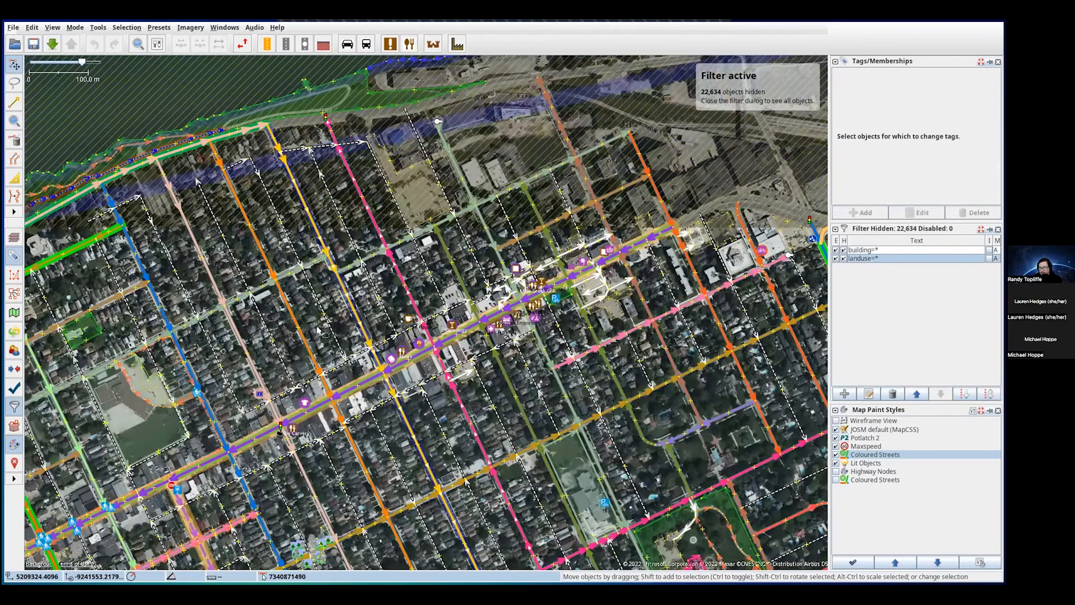
left_click_drag(313, 332, 338, 195)
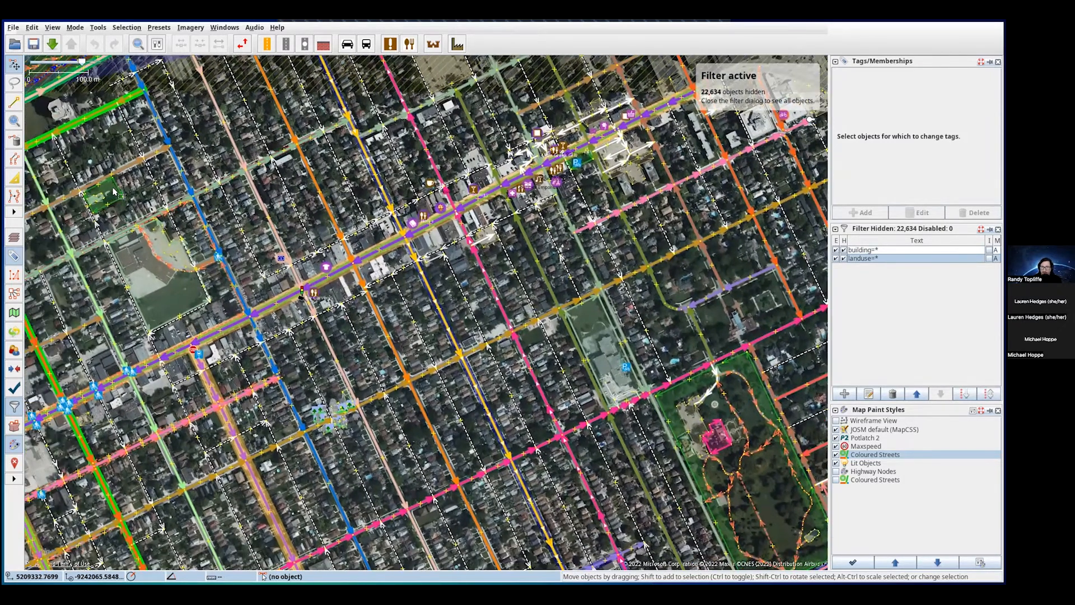
left_click(115, 194)
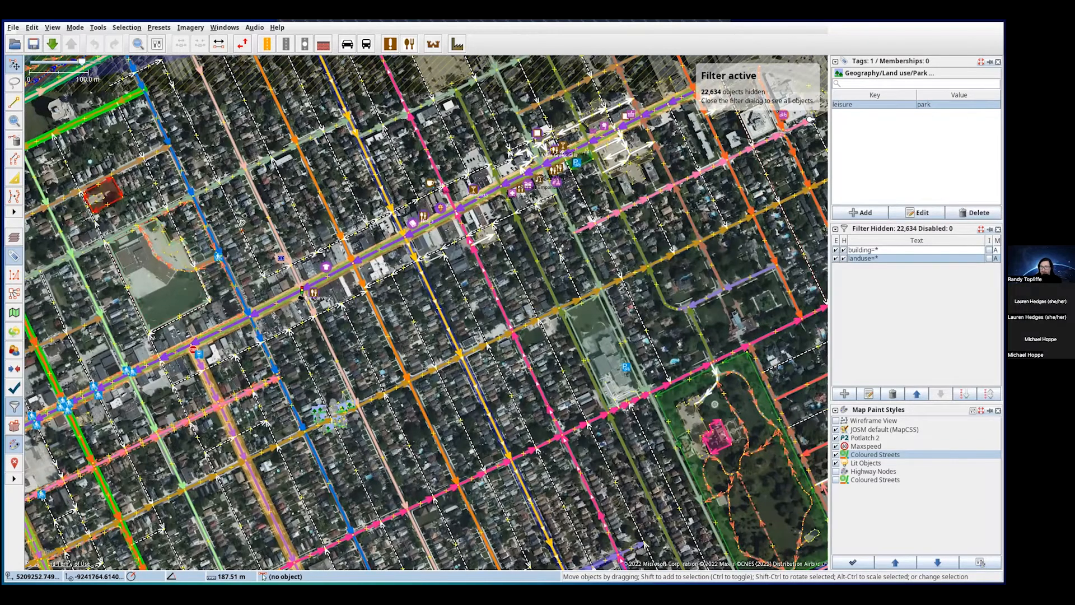
- Select the waterfront park to confirm its leisure=park tag and name, then zoom back downtown
left_click_drag(262, 291, 298, 372)
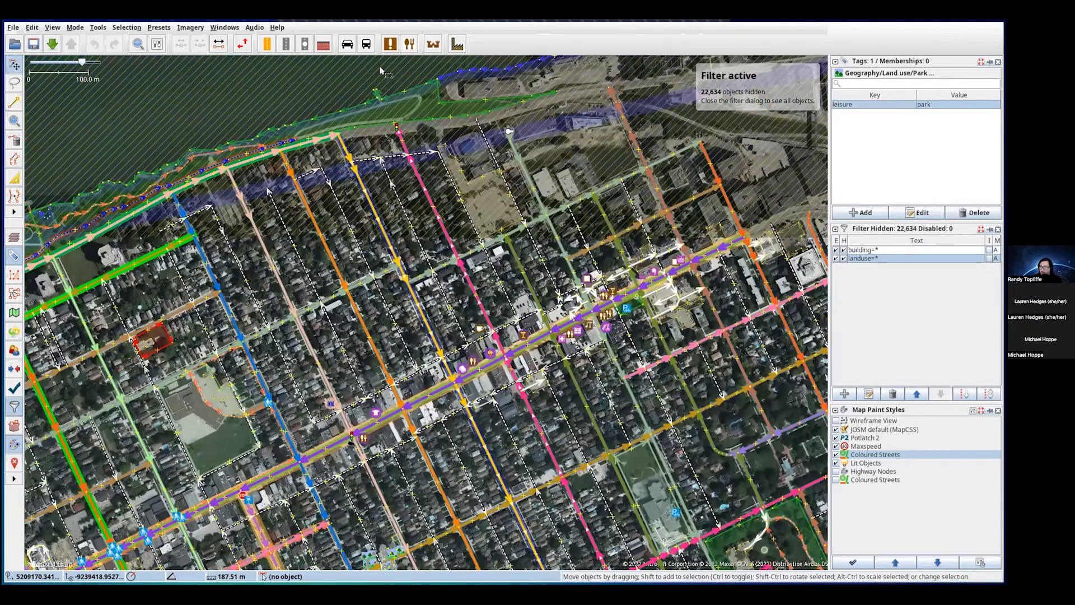
left_click(419, 100)
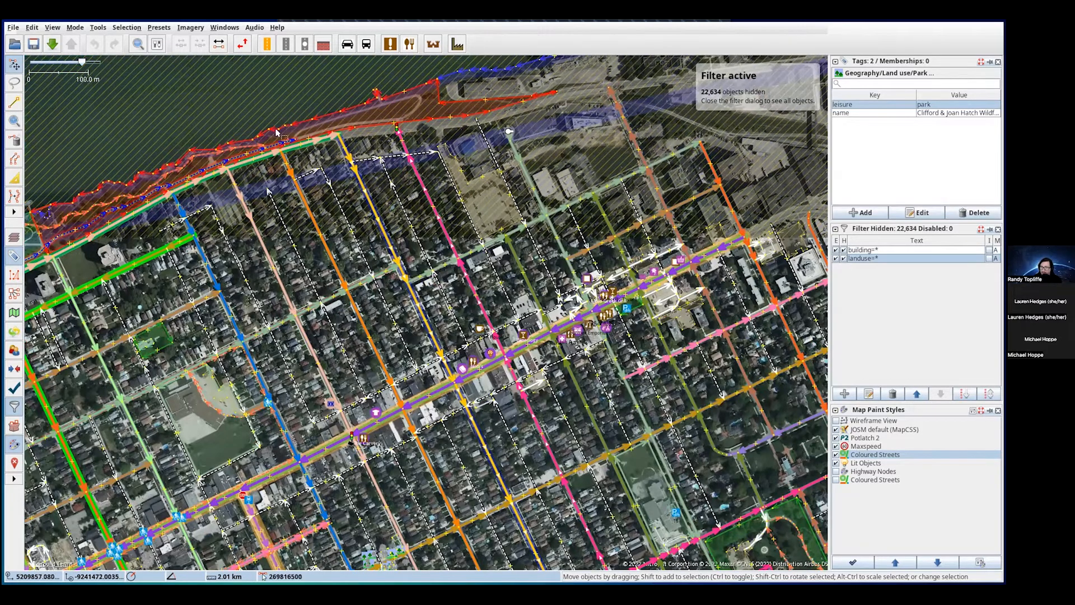
left_click_drag(462, 369, 393, 314)
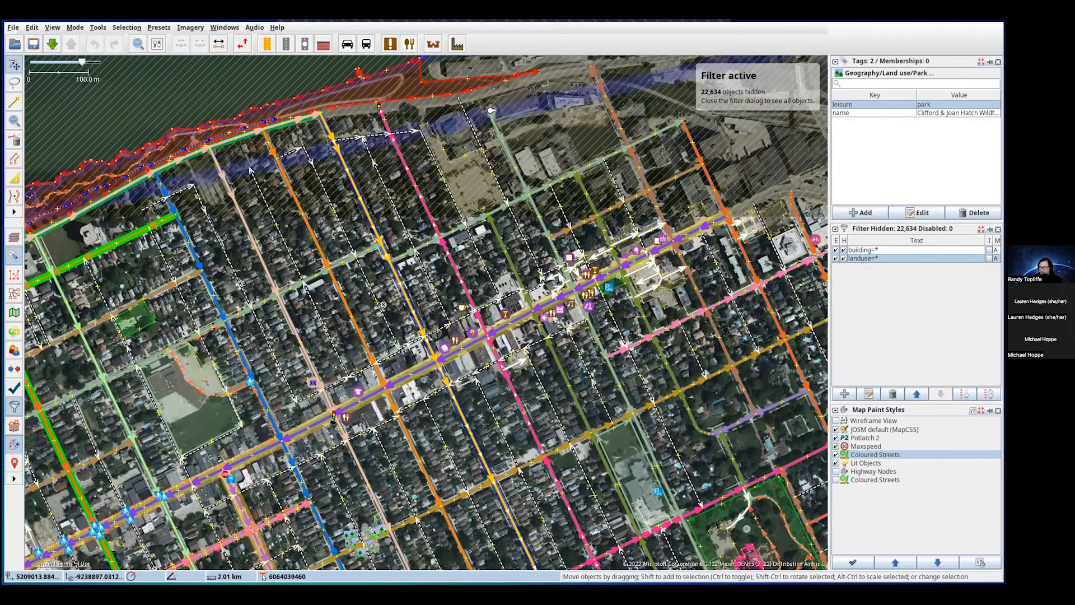
left_click_drag(435, 355, 468, 375)
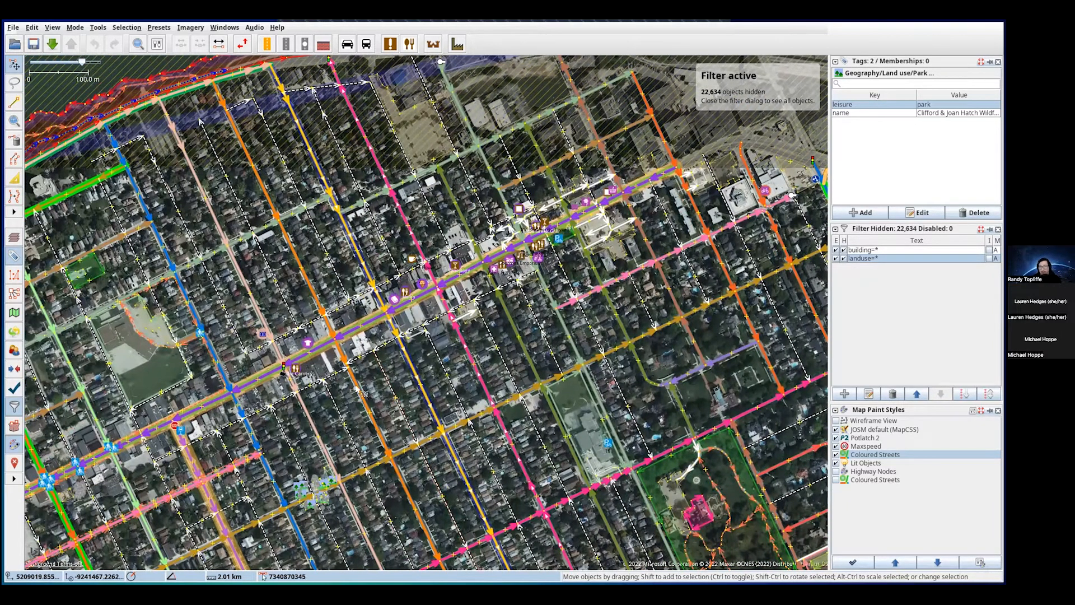
scroll(365, 361, "up", 2)
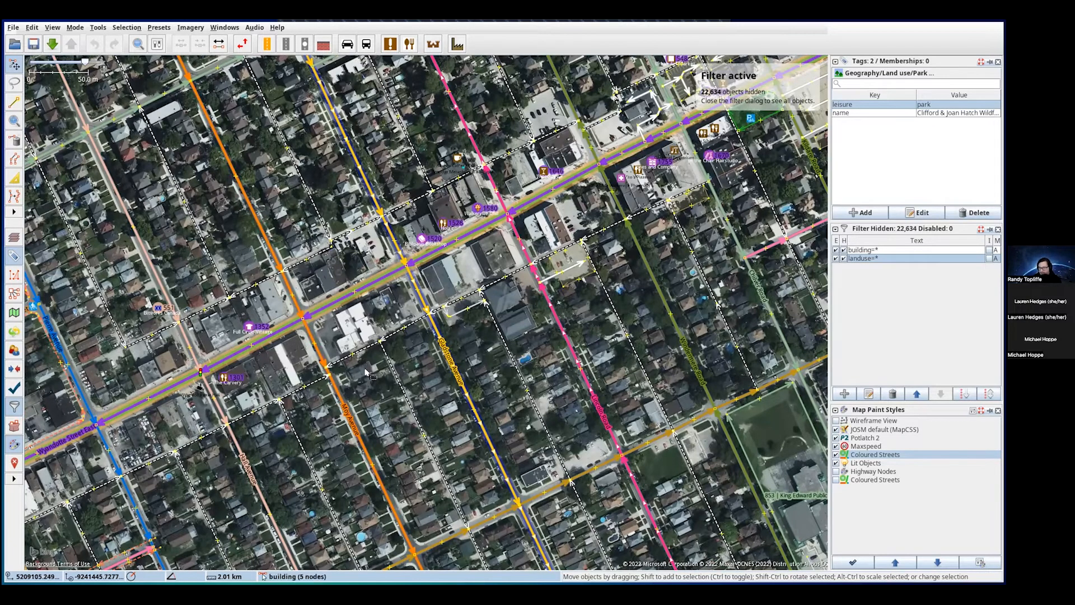
scroll(367, 376, "up", 2)
- Pan along Wyandotte Street East to the next intersection with crosswalks
left_click_drag(348, 274, 585, 269)
left_click_drag(391, 400, 487, 355)
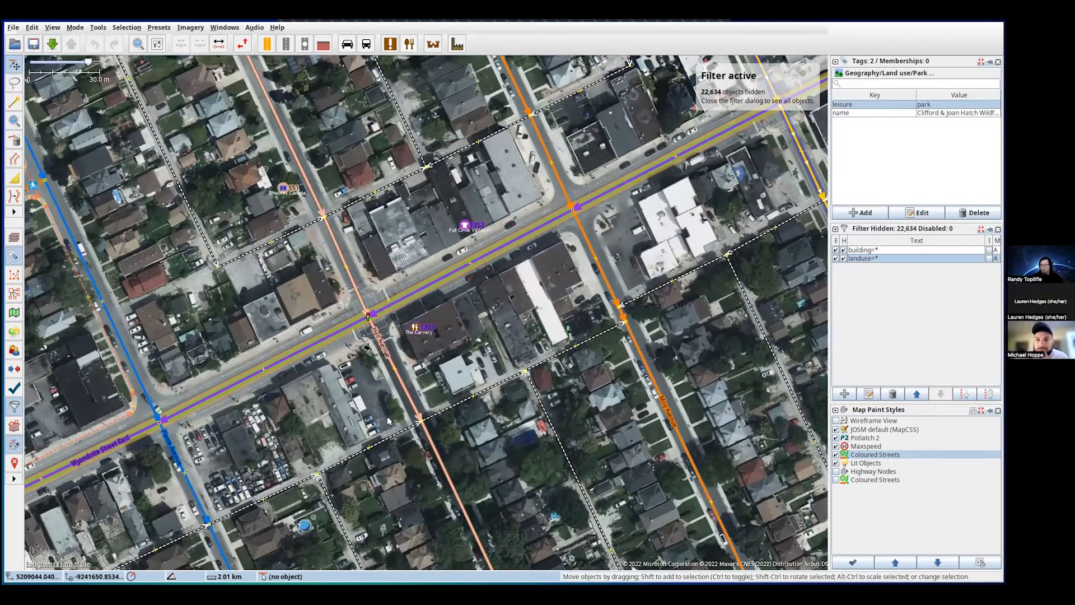
left_click_drag(324, 424, 553, 232)
left_click_drag(201, 397, 499, 268)
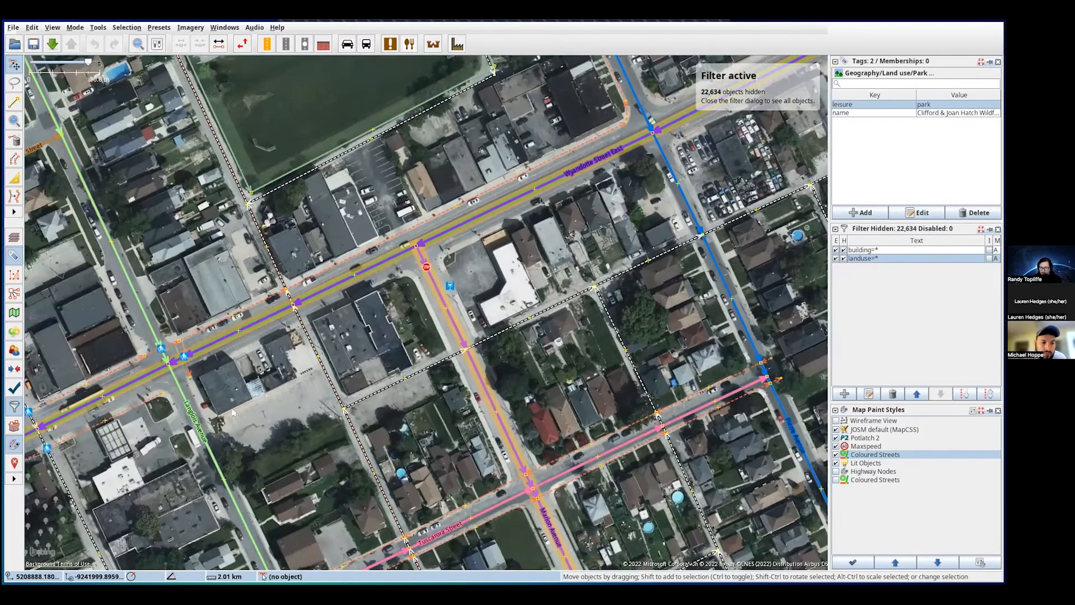
left_click_drag(427, 321, 553, 262)
left_click_drag(379, 345, 421, 330)
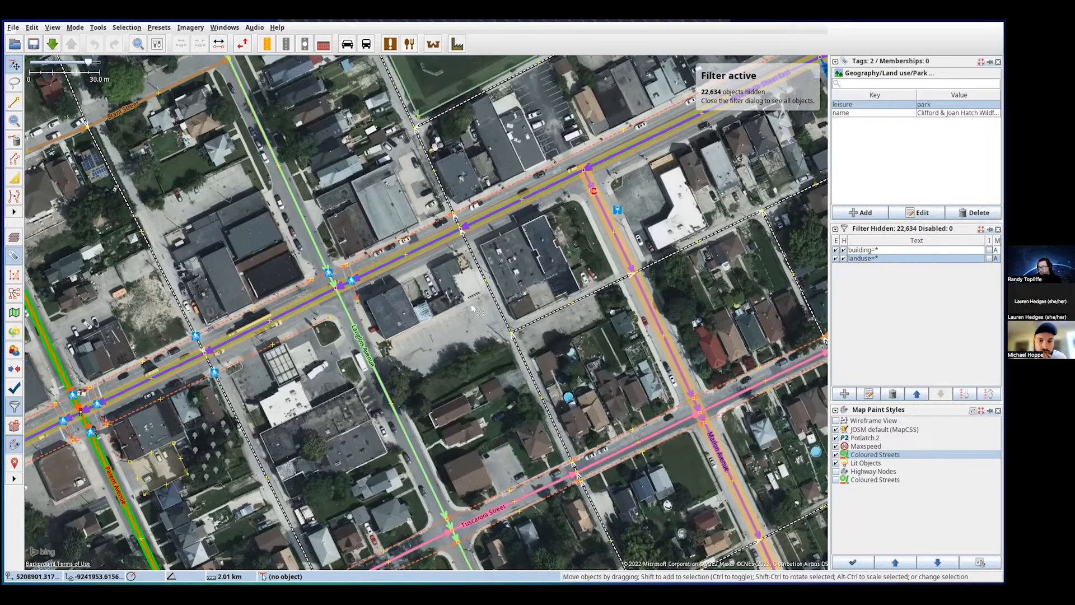
left_click_drag(468, 319, 400, 338)
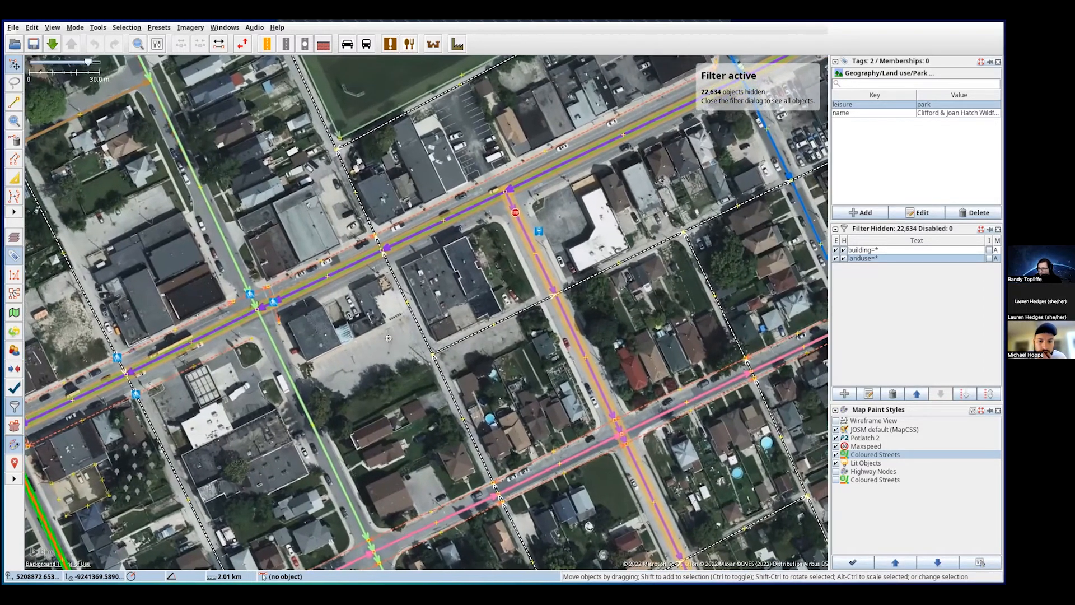
- Zoom to 10 m scale on the intersection's crossings and show the Layers panel
scroll(401, 338, "up", 3)
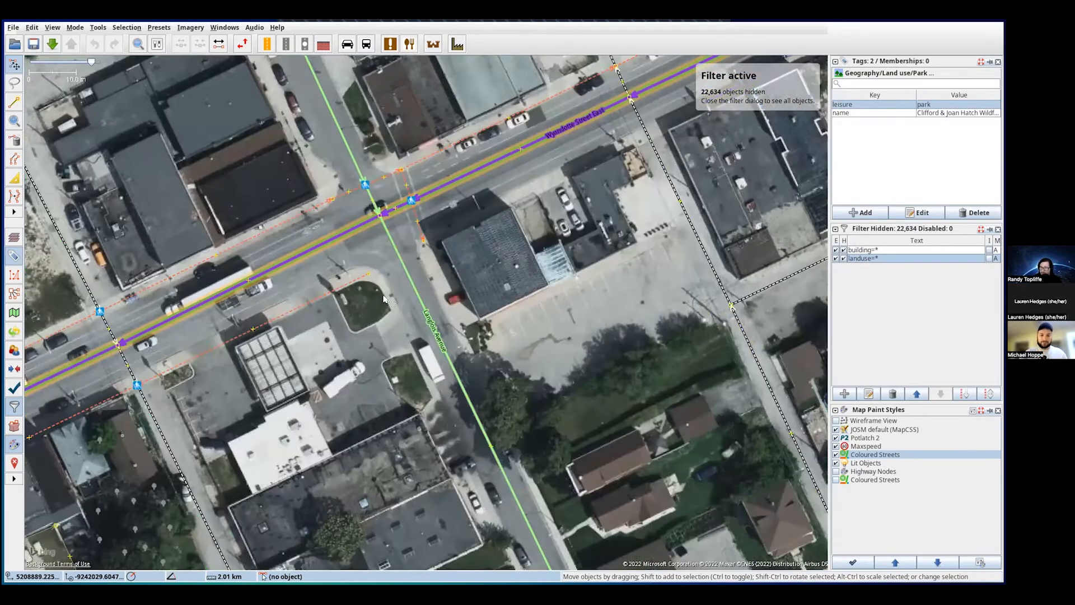
left_click_drag(388, 287, 417, 344)
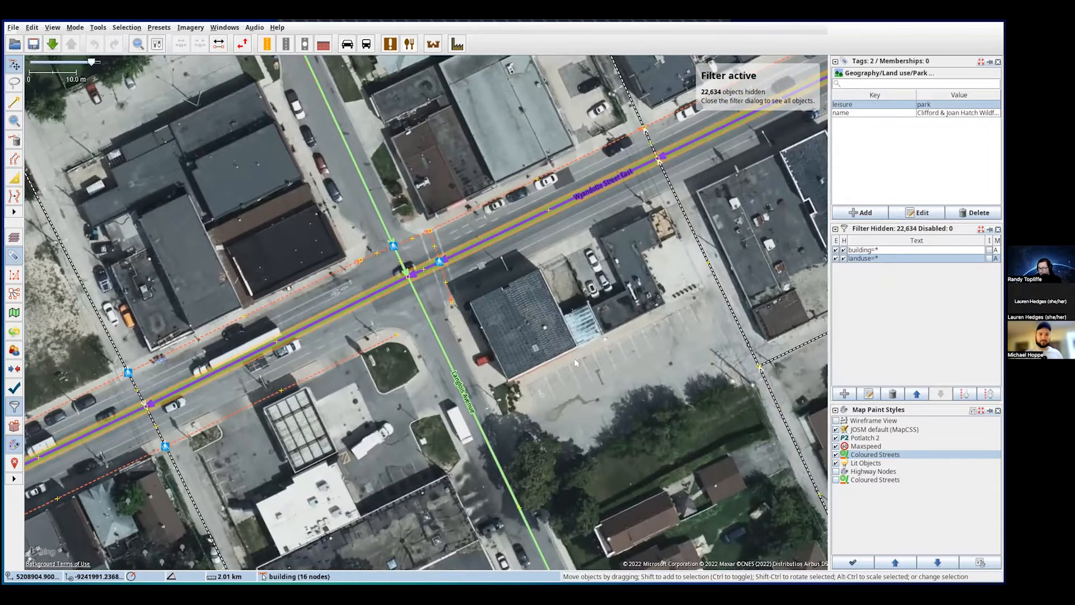
left_click_drag(546, 301, 503, 321)
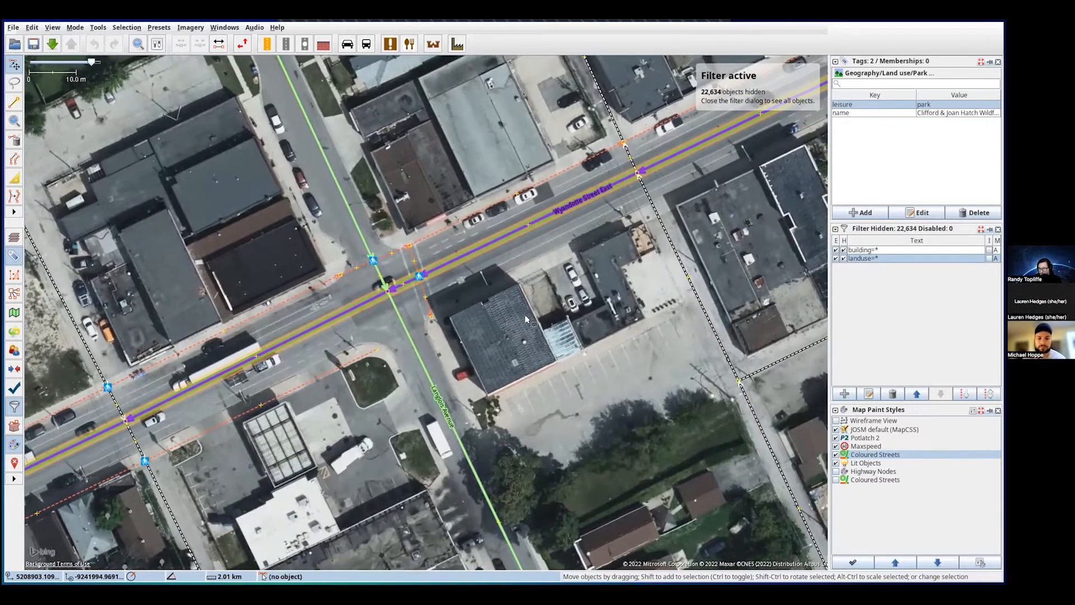
scroll(442, 339, "up", 2)
scroll(443, 339, "down", 2)
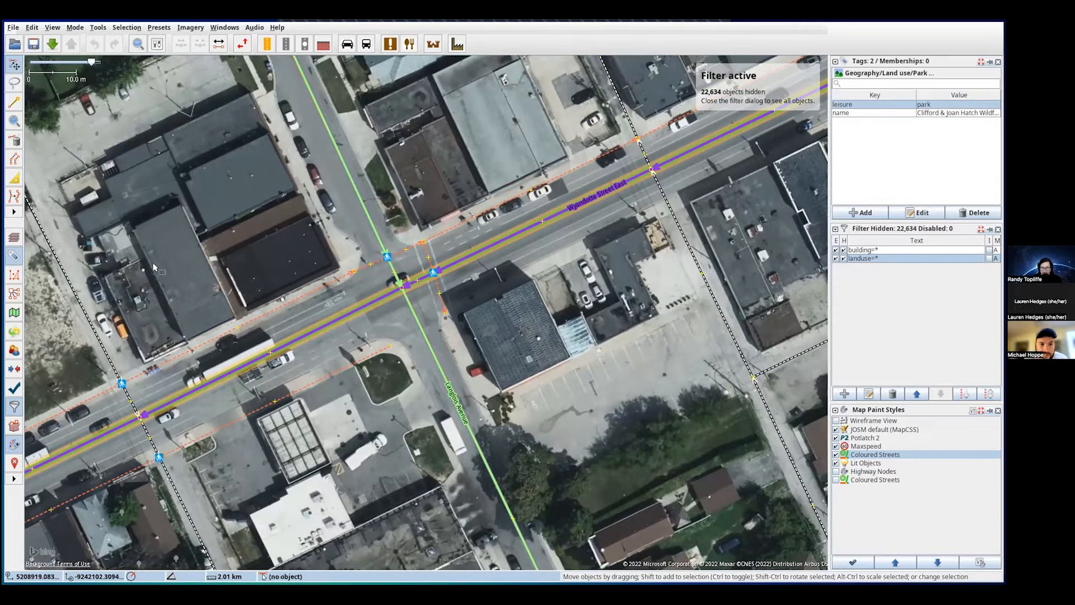
left_click(15, 237)
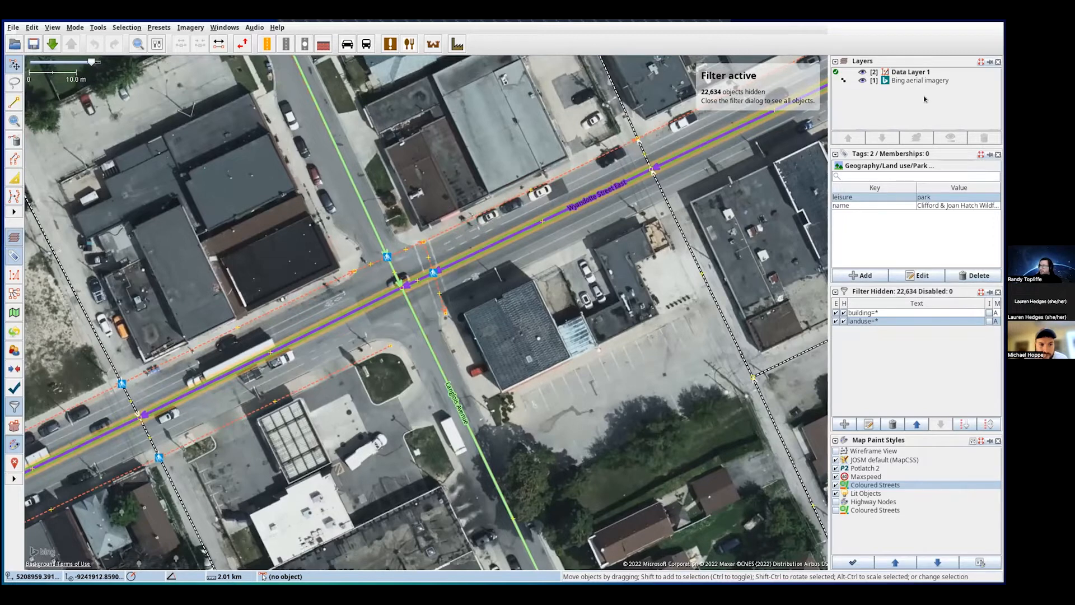
- Toggle the Bing imagery, then add Esri World Imagery and dismiss its misalignment notice
left_click(862, 81)
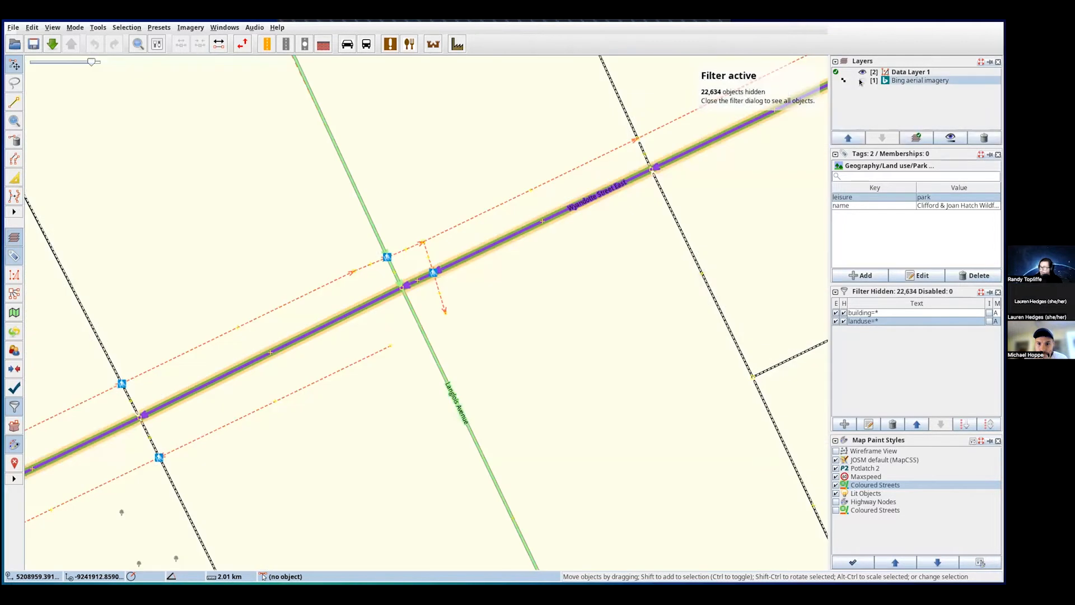
left_click(862, 80)
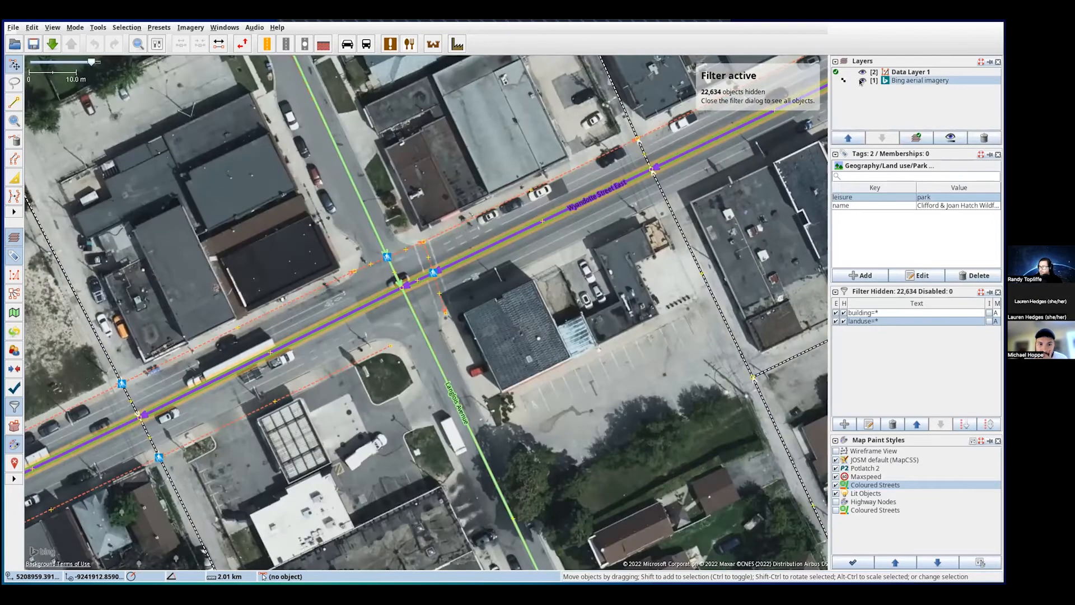
left_click(187, 28)
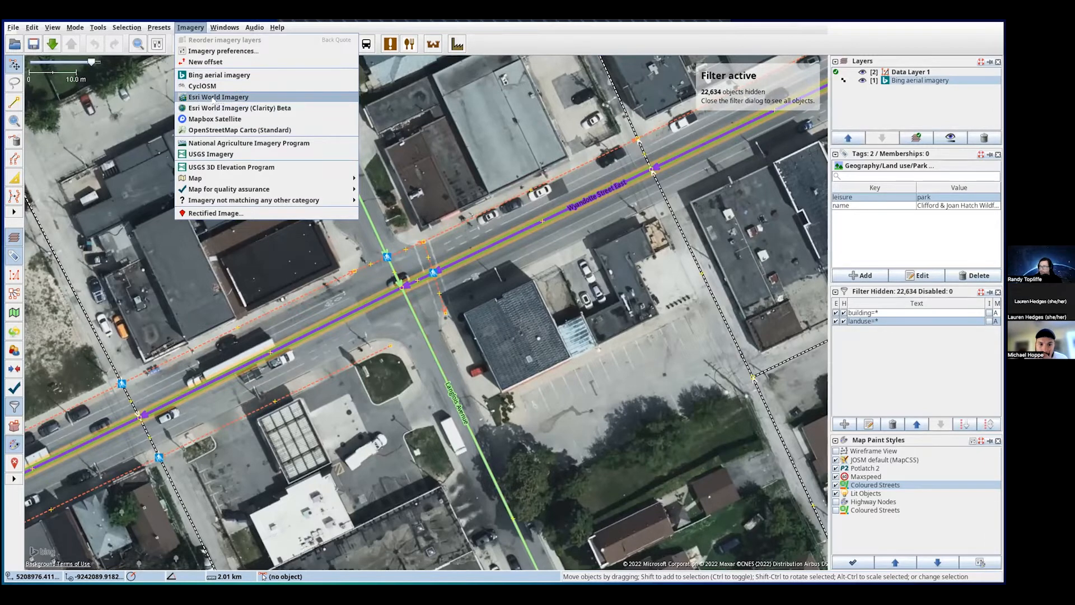
left_click(195, 99)
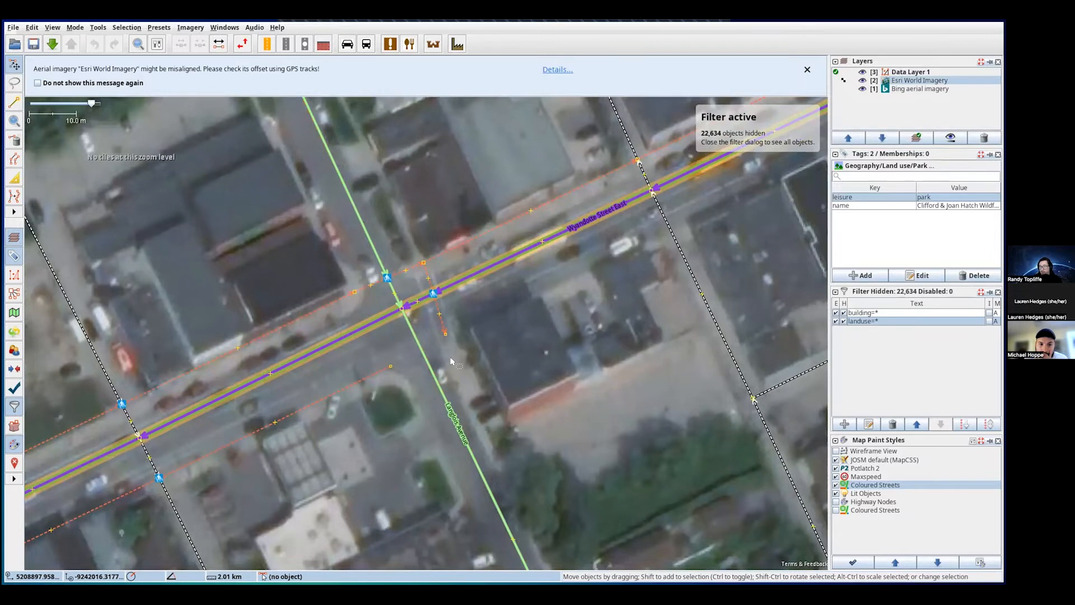
left_click(808, 69)
- Hide the Esri World Imagery layer and delete it
left_click(861, 80)
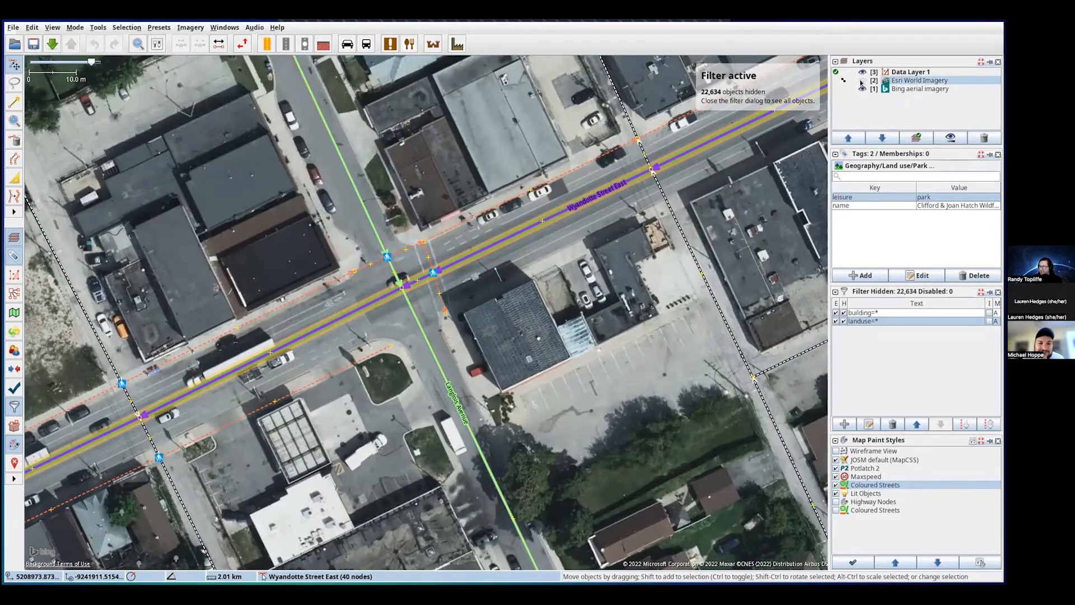
right_click(881, 81)
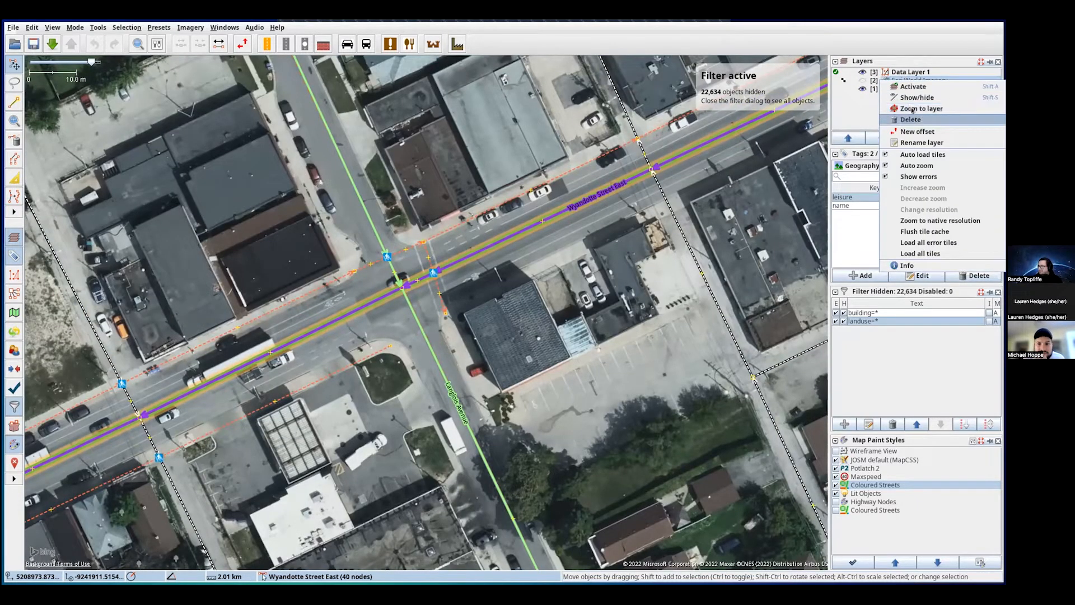
left_click(912, 119)
left_click(186, 28)
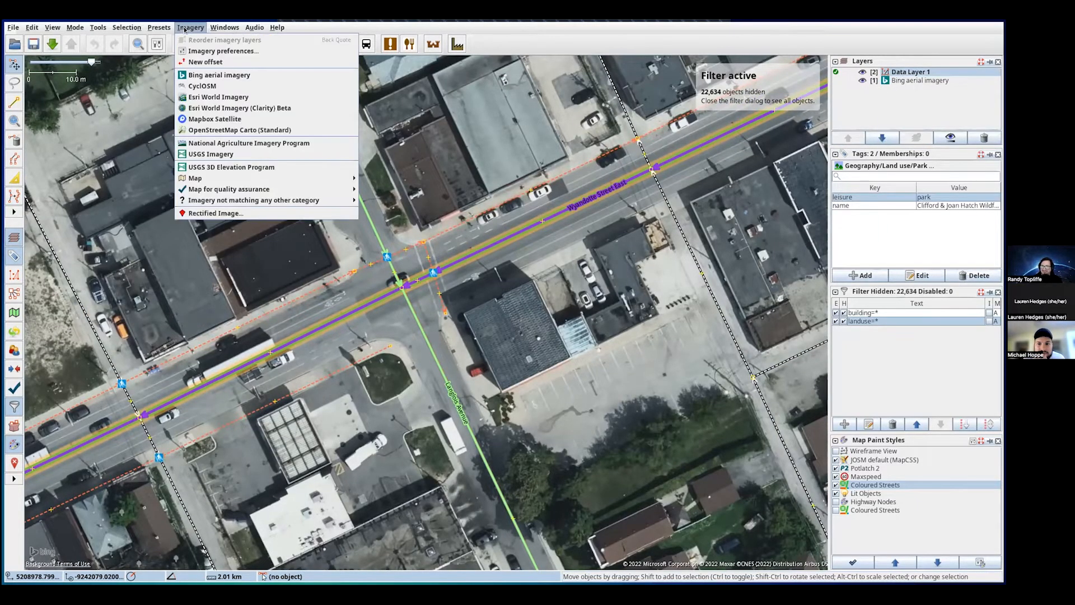
- Add Mapbox Satellite imagery, dismiss its misalignment warning, and hide it to reveal Bing
left_click(222, 119)
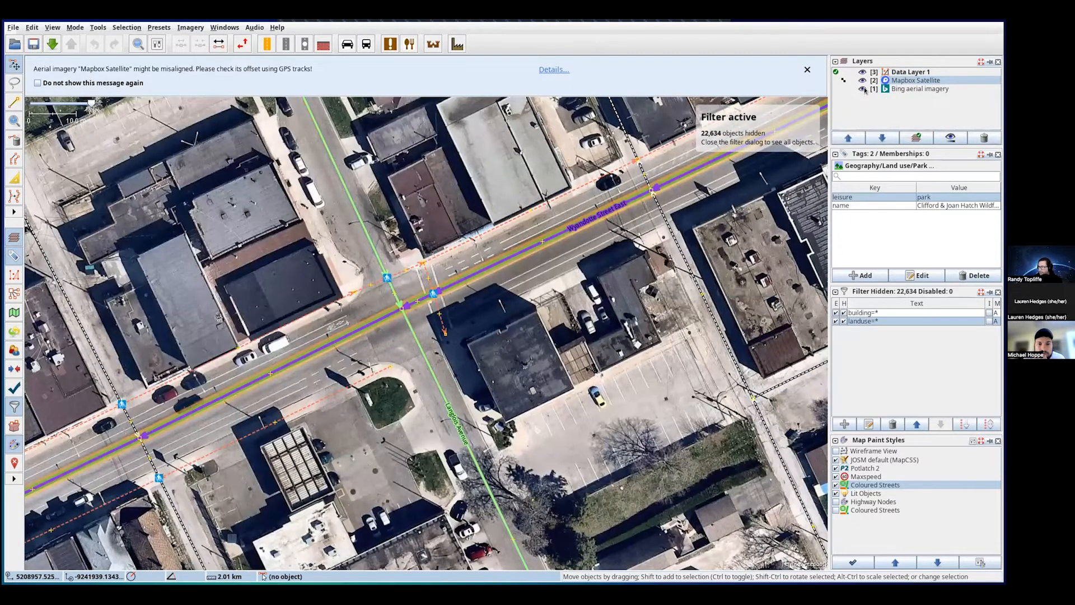
left_click(807, 70)
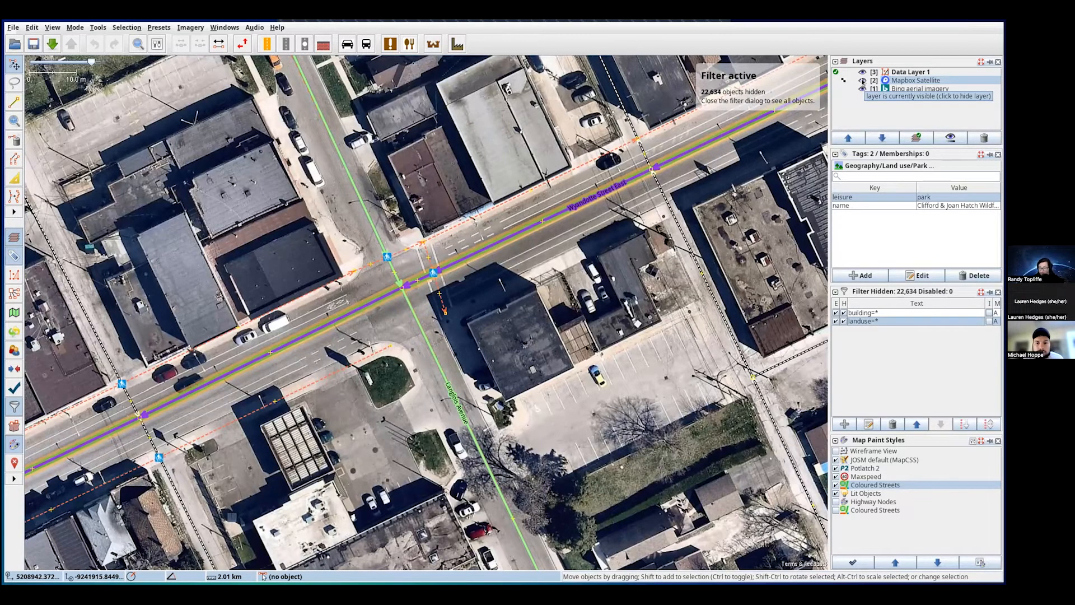
left_click(862, 80)
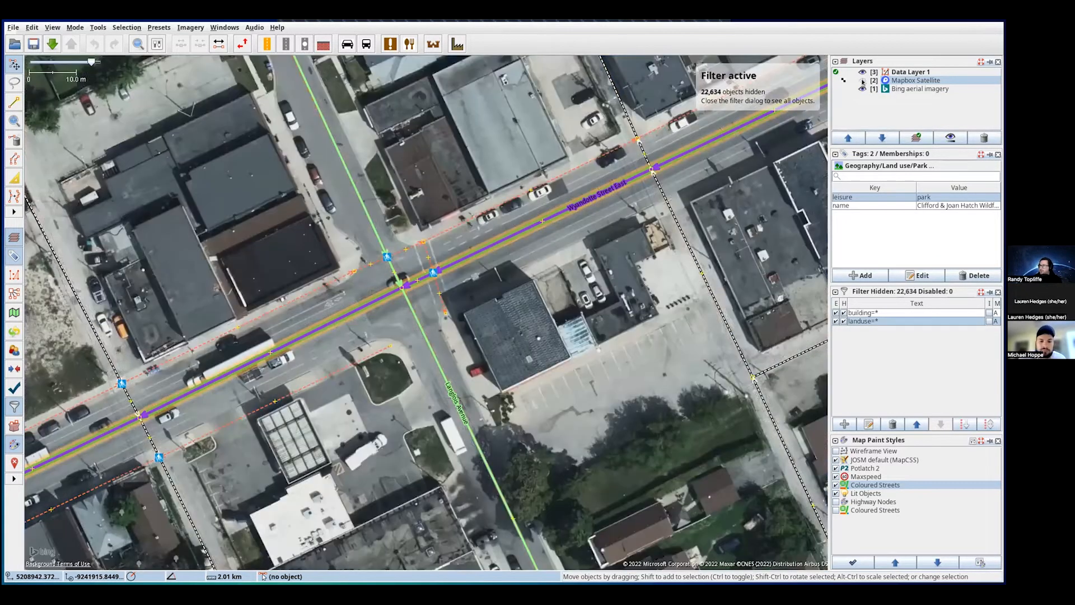
- Flip Mapbox Satellite on and off repeatedly to compare with Bing, leaving it hidden
left_click(862, 82)
left_click(862, 82)
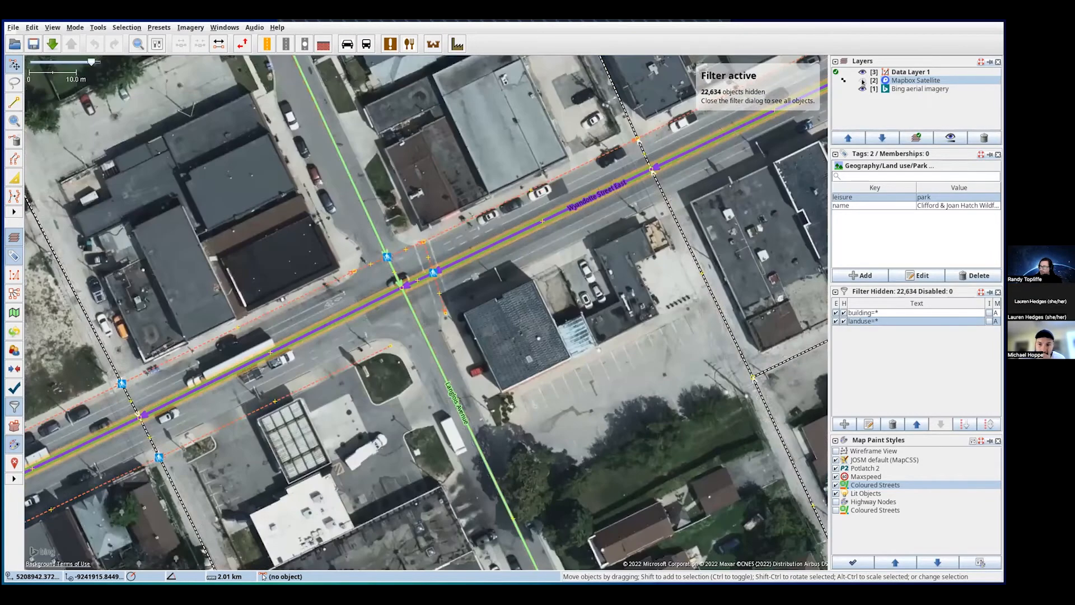
left_click(862, 82)
left_click(862, 82)
left_click(862, 81)
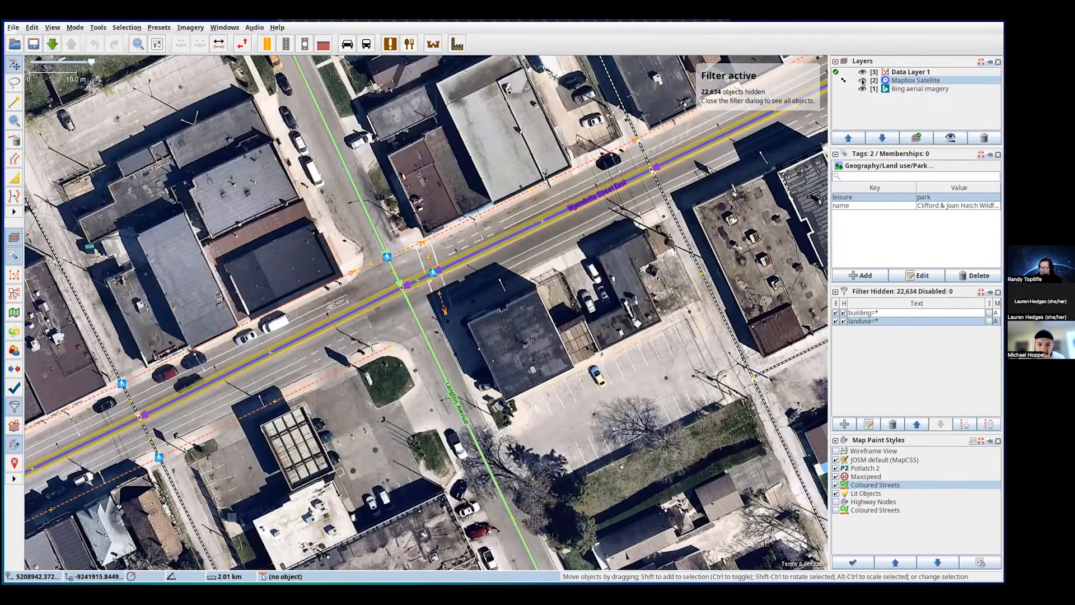
left_click(862, 82)
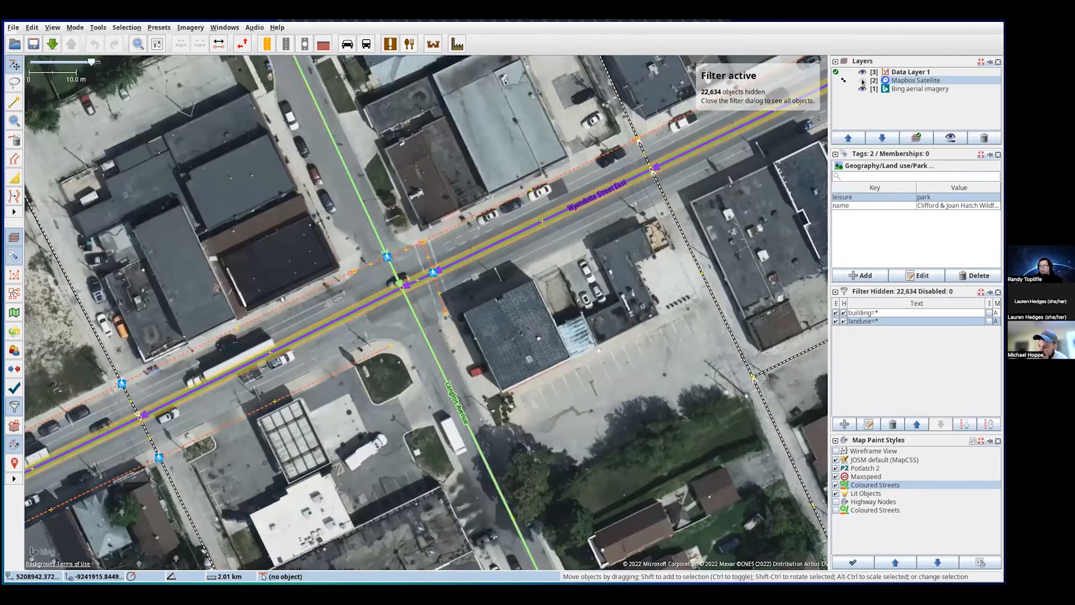
left_click(862, 81)
left_click(862, 82)
left_click(862, 82)
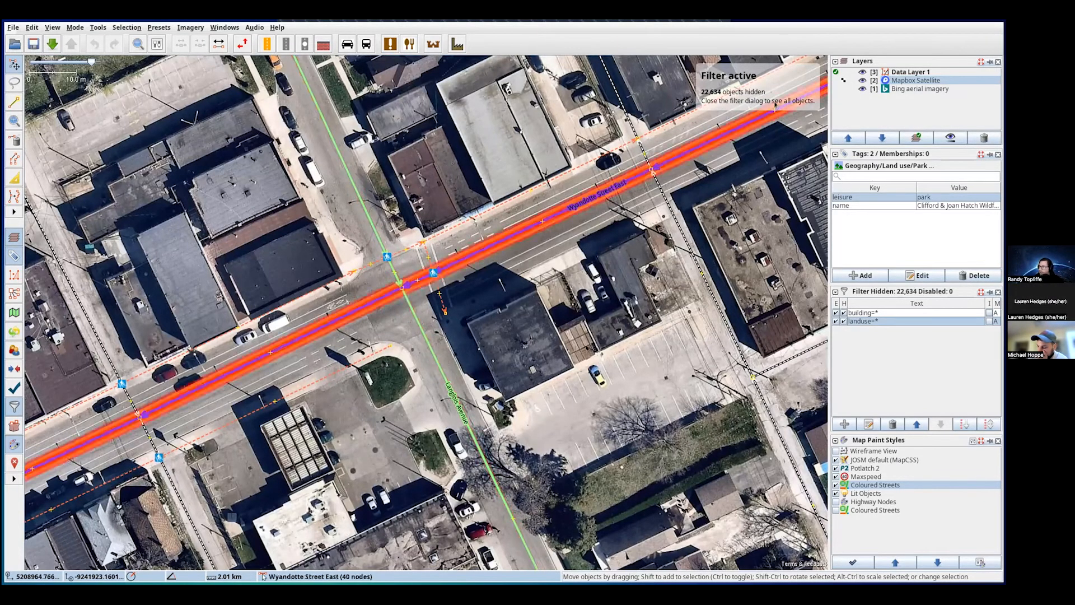
left_click(862, 81)
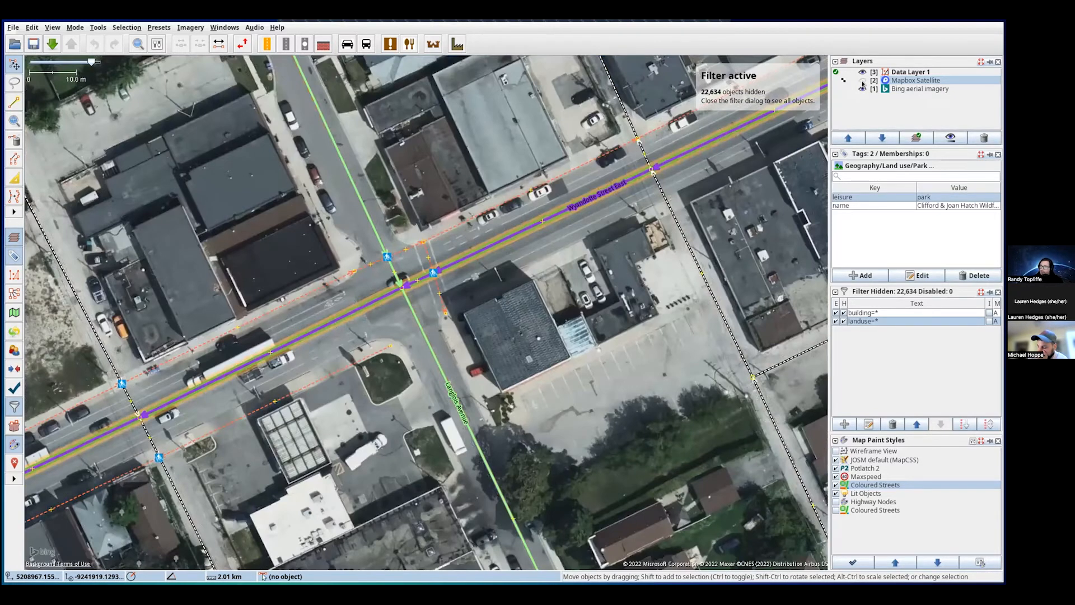
- Return to Bing imagery, centre the Wyandotte Street East intersection, and select its crossing footway
left_click(862, 81)
left_click(863, 81)
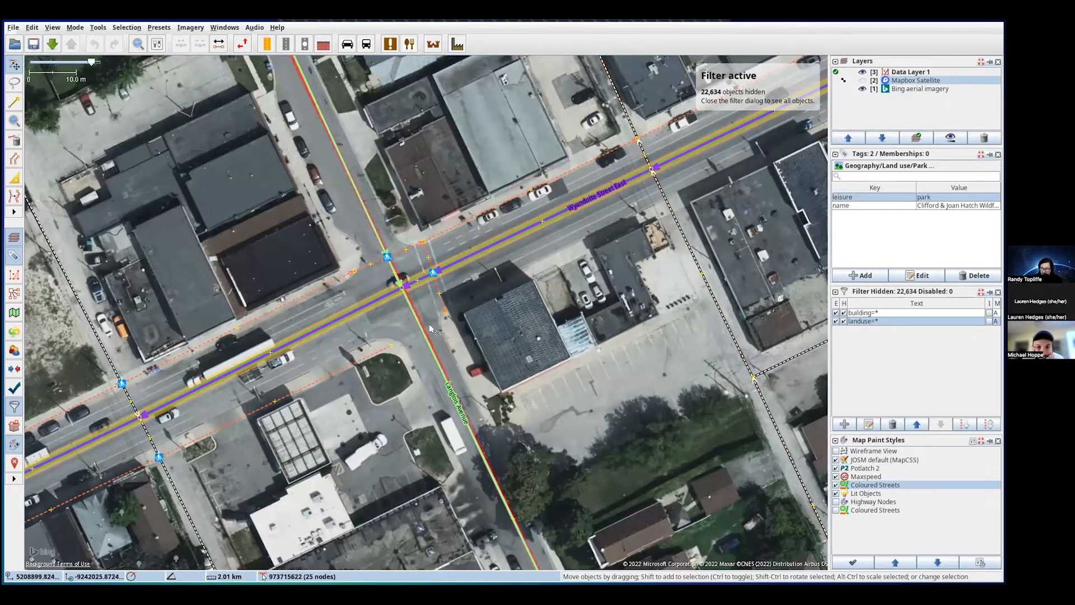
left_click_drag(403, 327, 401, 307)
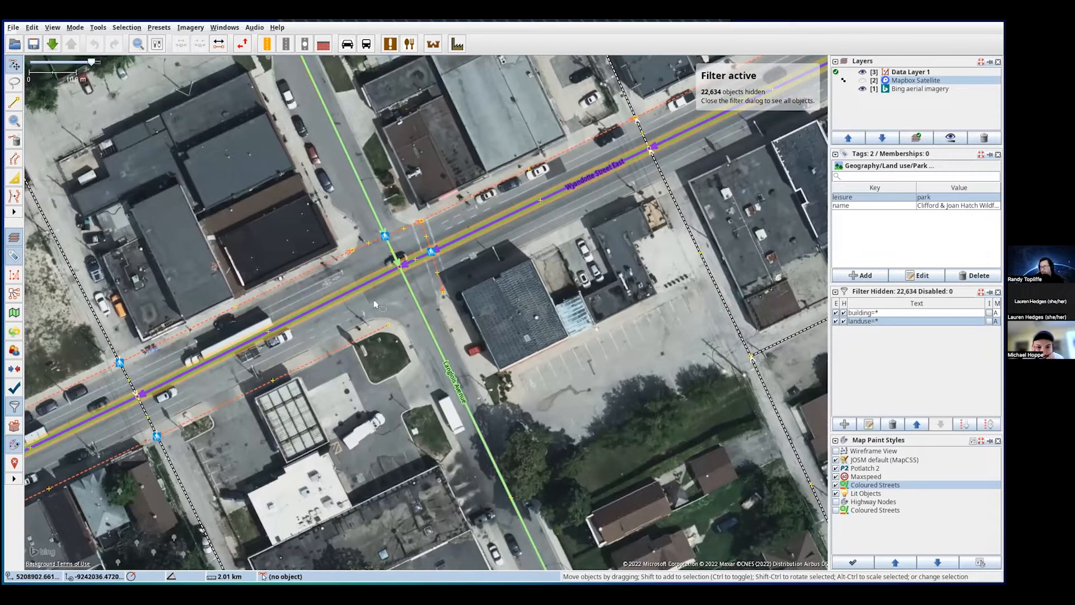
scroll(390, 304, "up", 2)
scroll(392, 300, "down", 2)
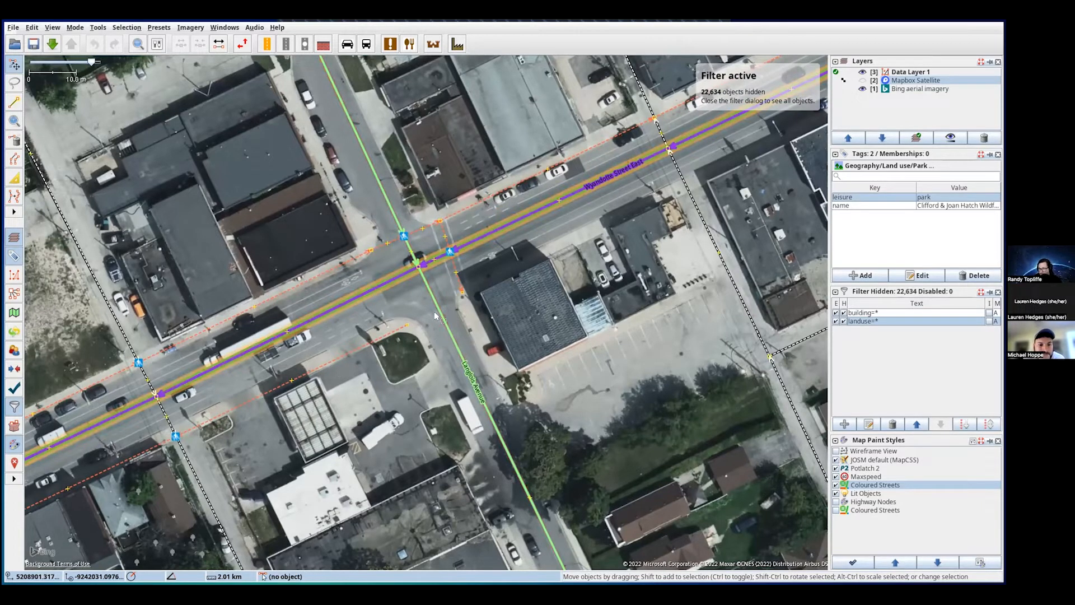
left_click_drag(446, 266, 417, 279)
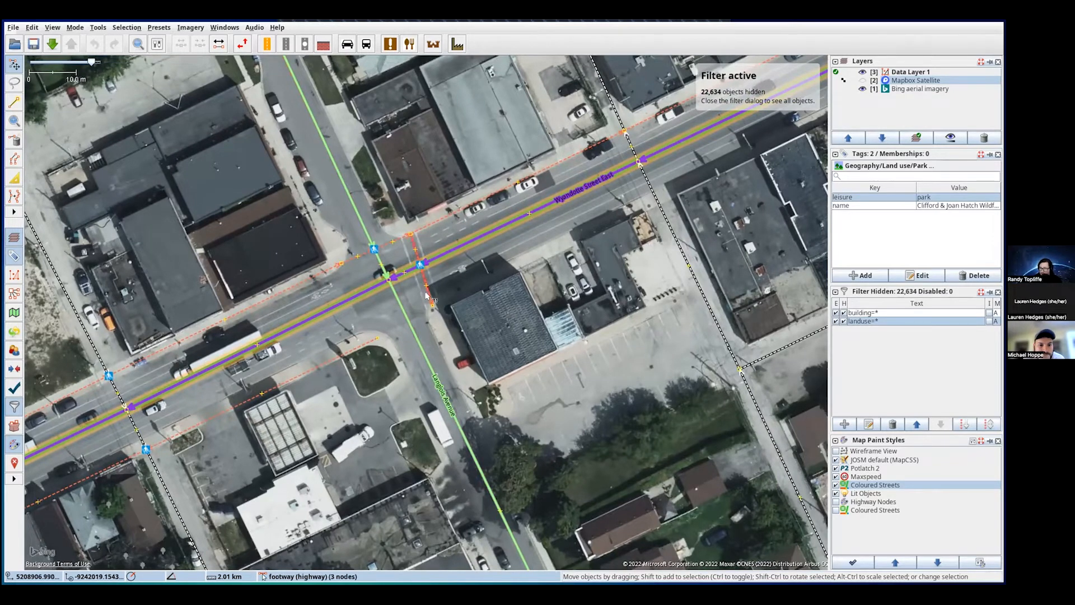
left_click(411, 242)
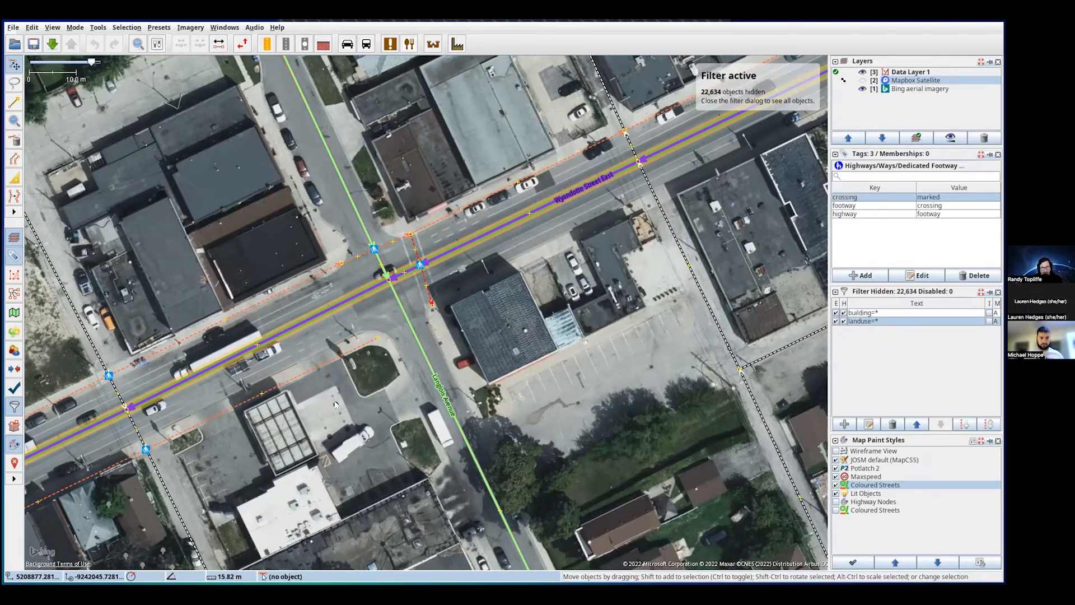
- At the next intersection, review the footway=crossing and highway=footway tags, then select the crossing's end node
left_click_drag(322, 412, 708, 127)
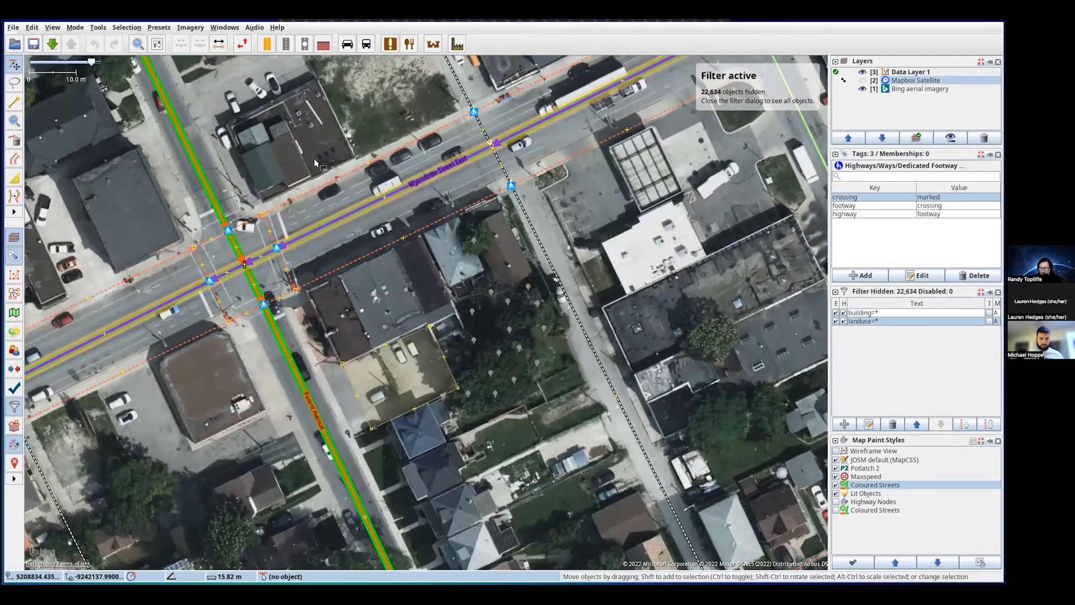
left_click_drag(254, 405, 289, 419)
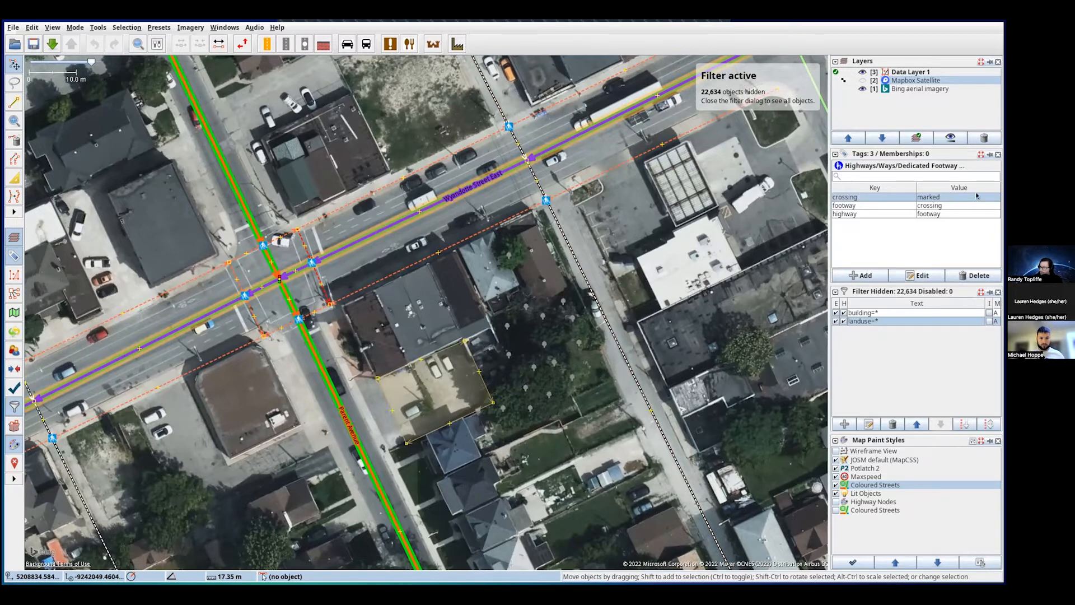
left_click(900, 211)
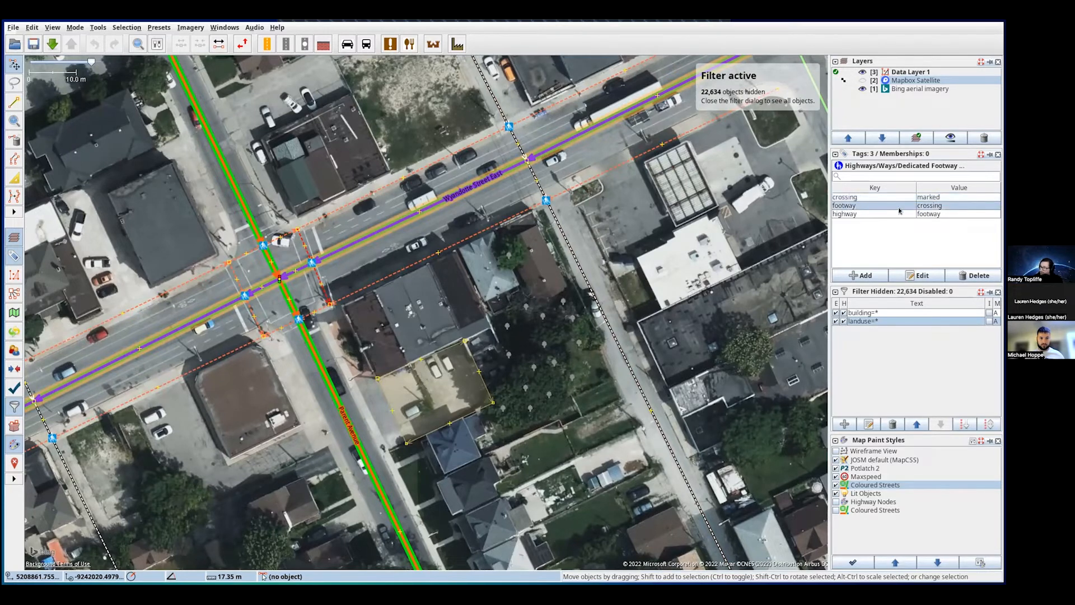
left_click(895, 215)
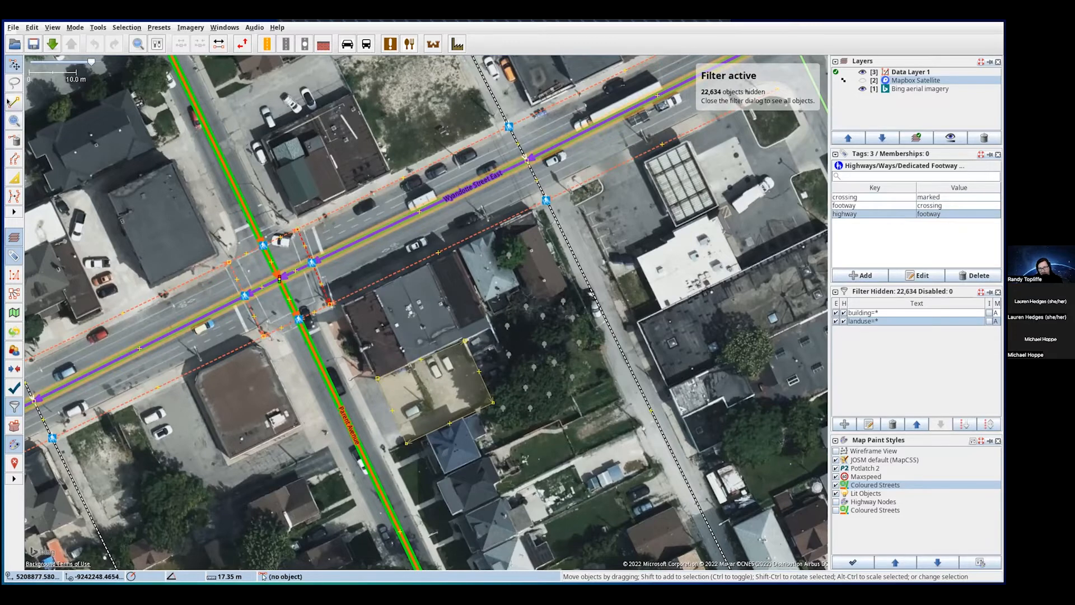
left_click(297, 229)
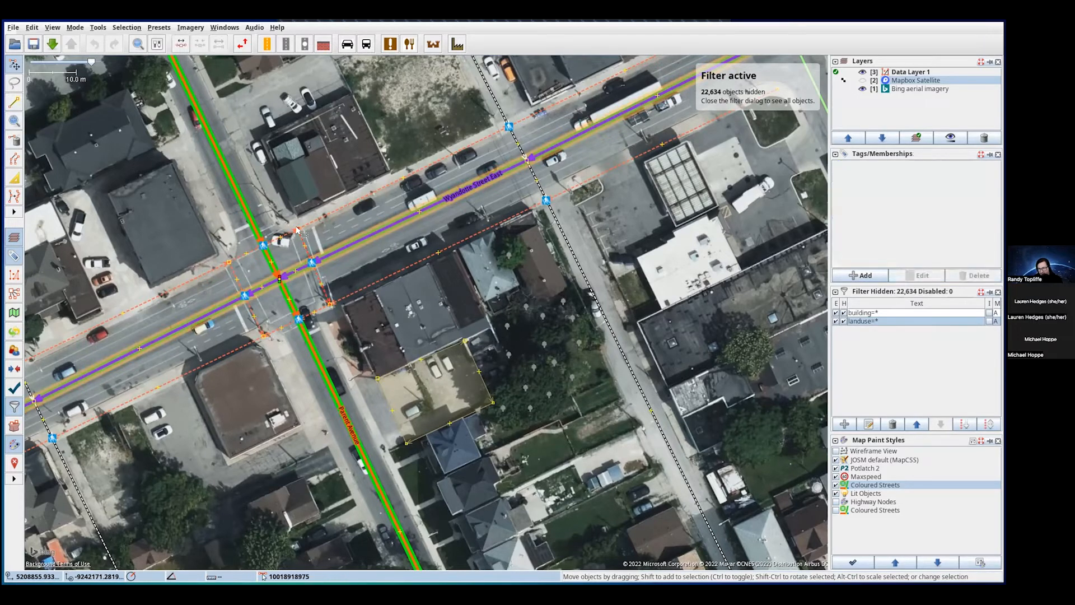
left_click(299, 235)
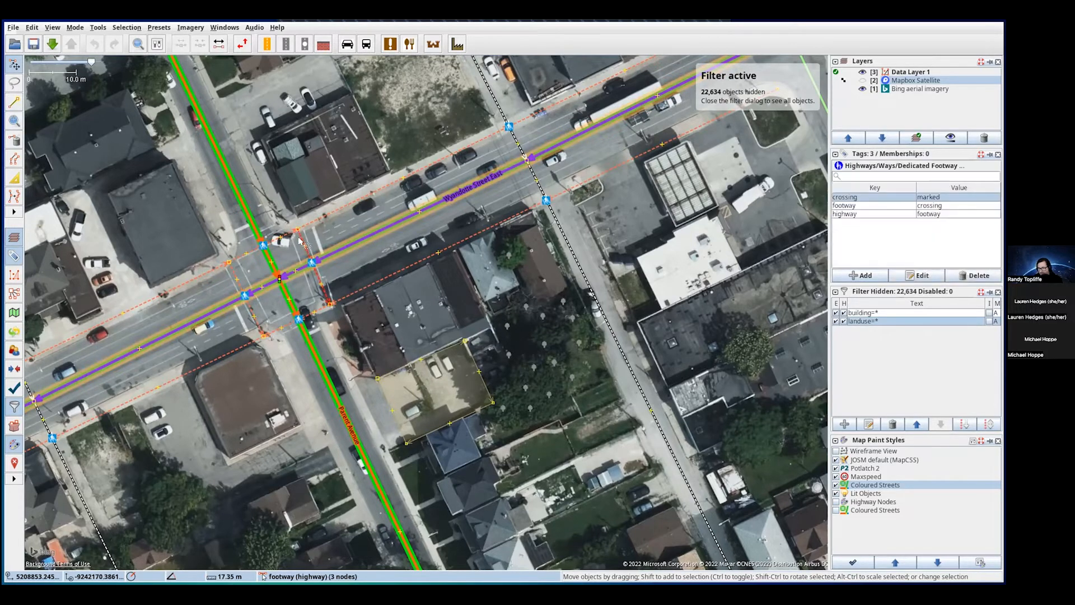
left_click(297, 232)
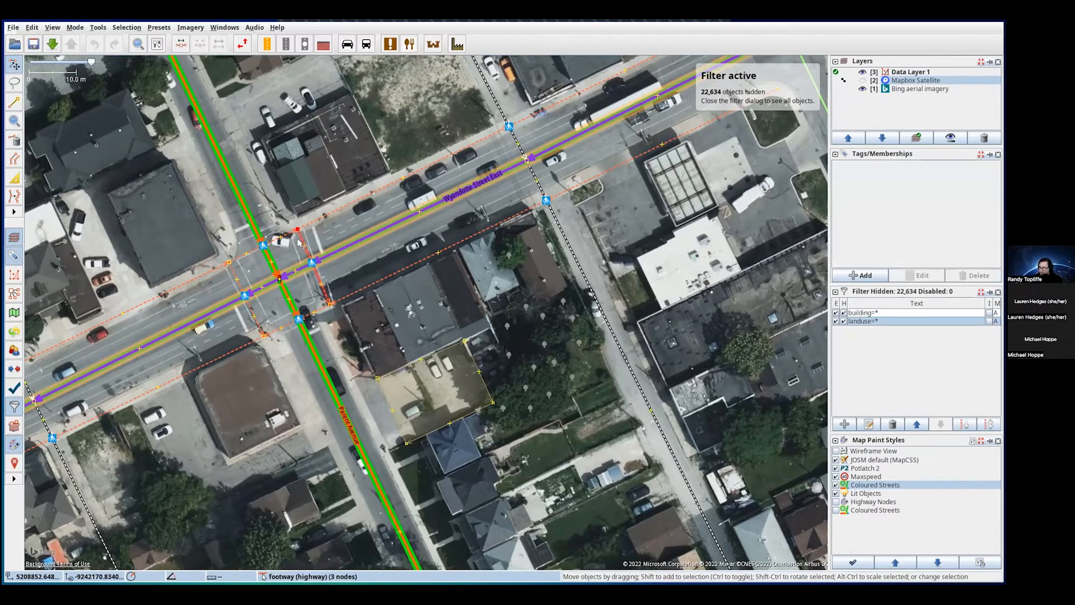
left_click(300, 243)
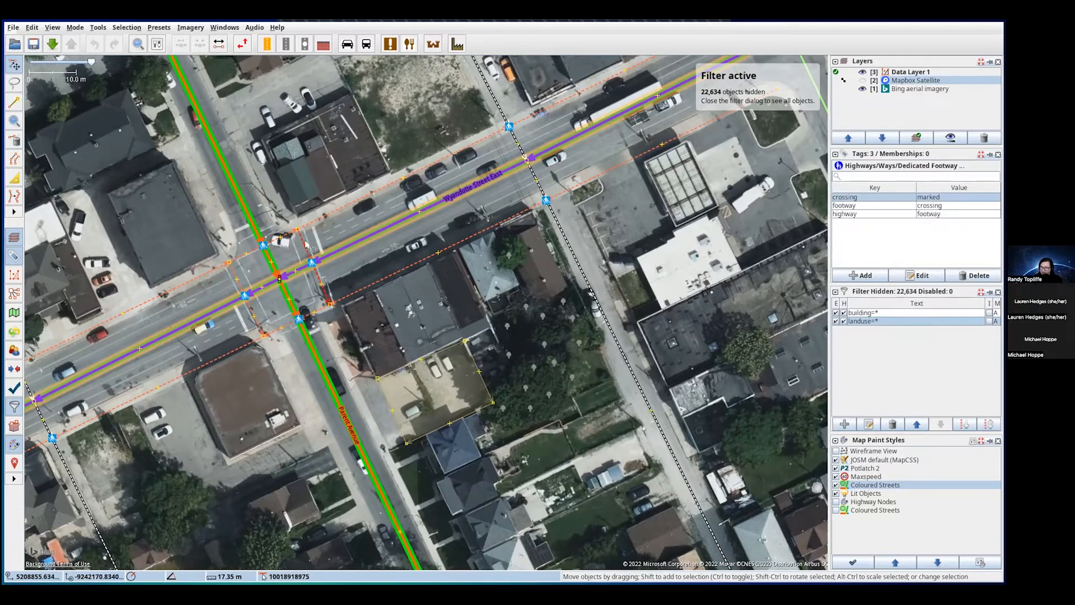
left_click(298, 231)
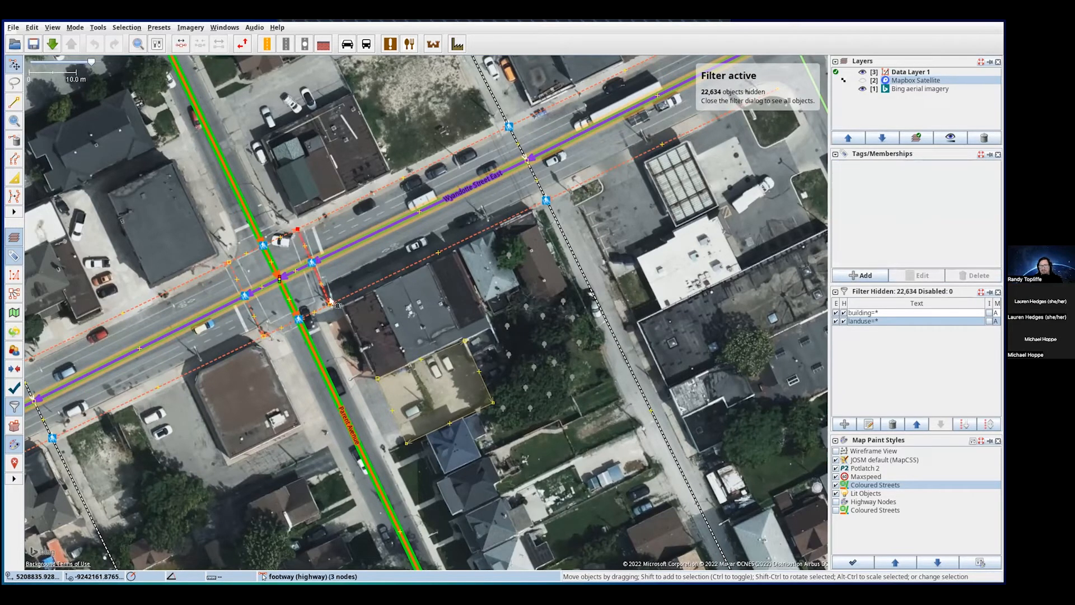
left_click(300, 243)
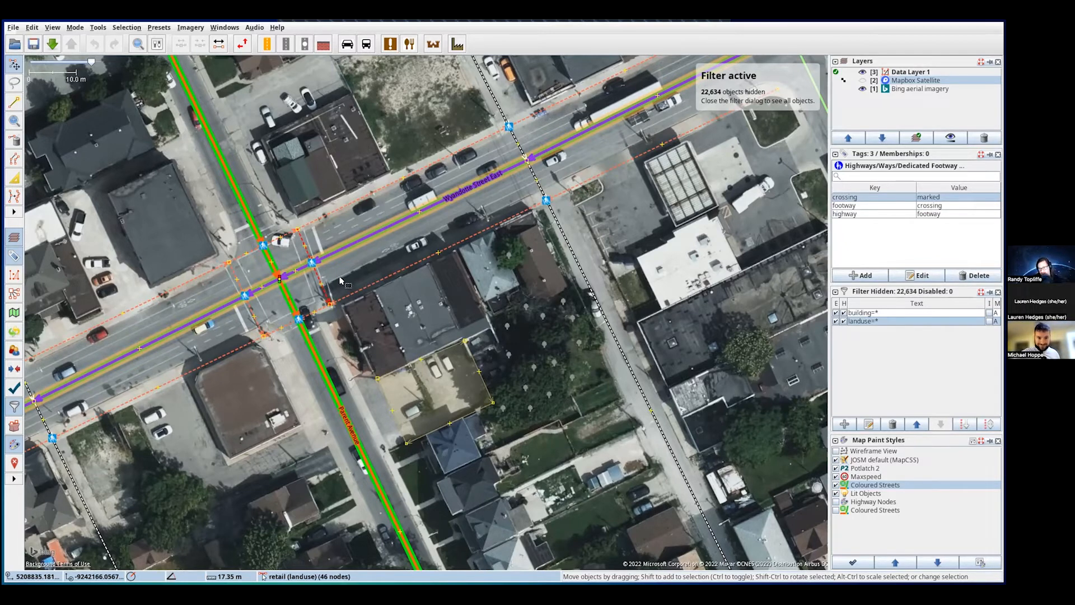
- Inspect the footway end node, the pedestrian crossing node, and the crossing footway at the intersection
left_click_drag(340, 268, 364, 269)
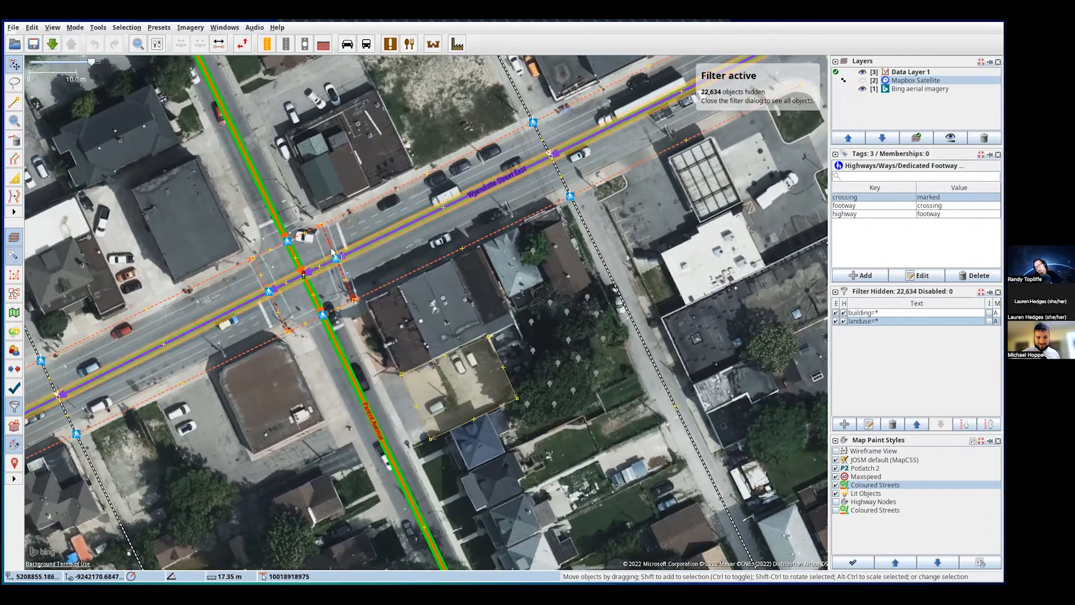
left_click(323, 227)
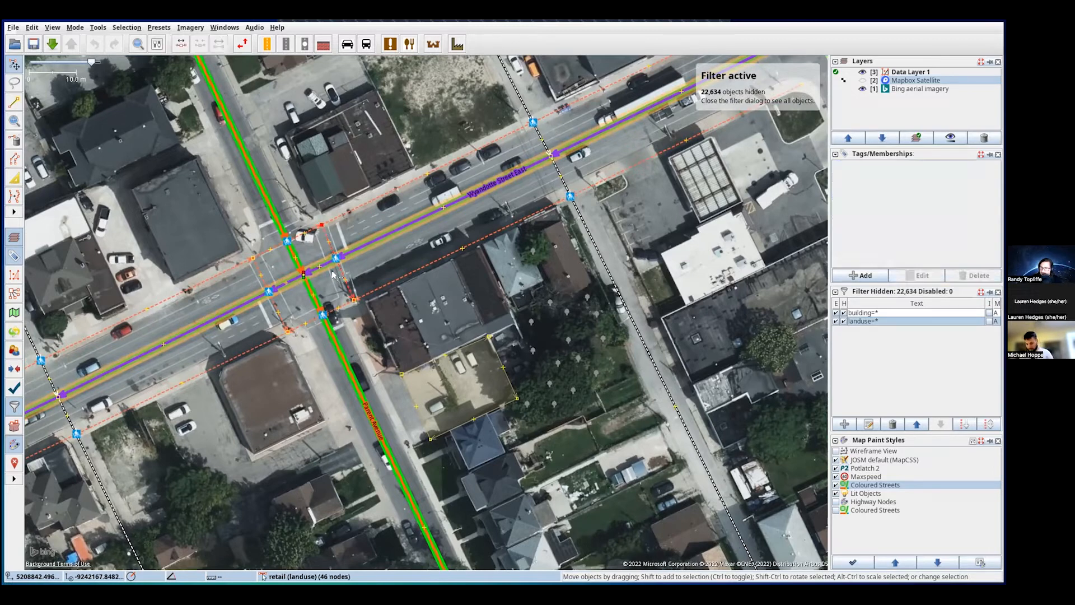
left_click(334, 258)
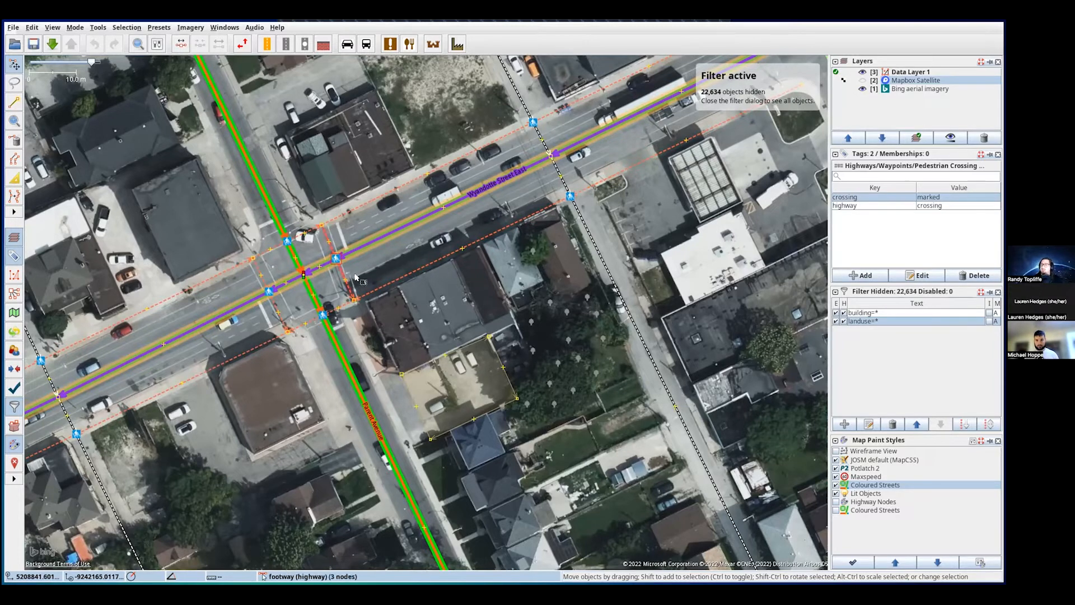
left_click(322, 226)
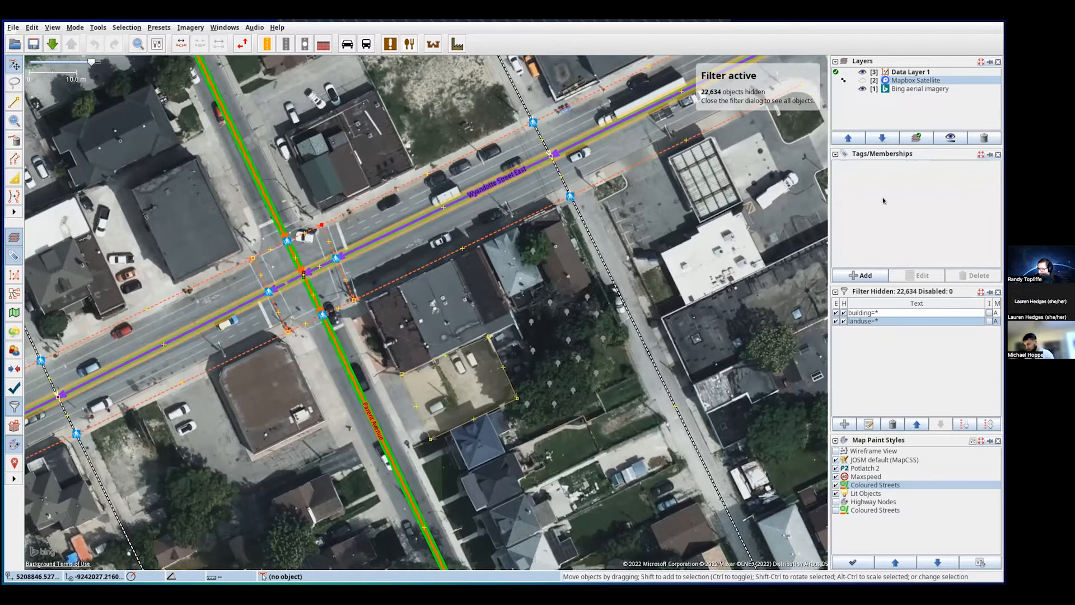
left_click(335, 258)
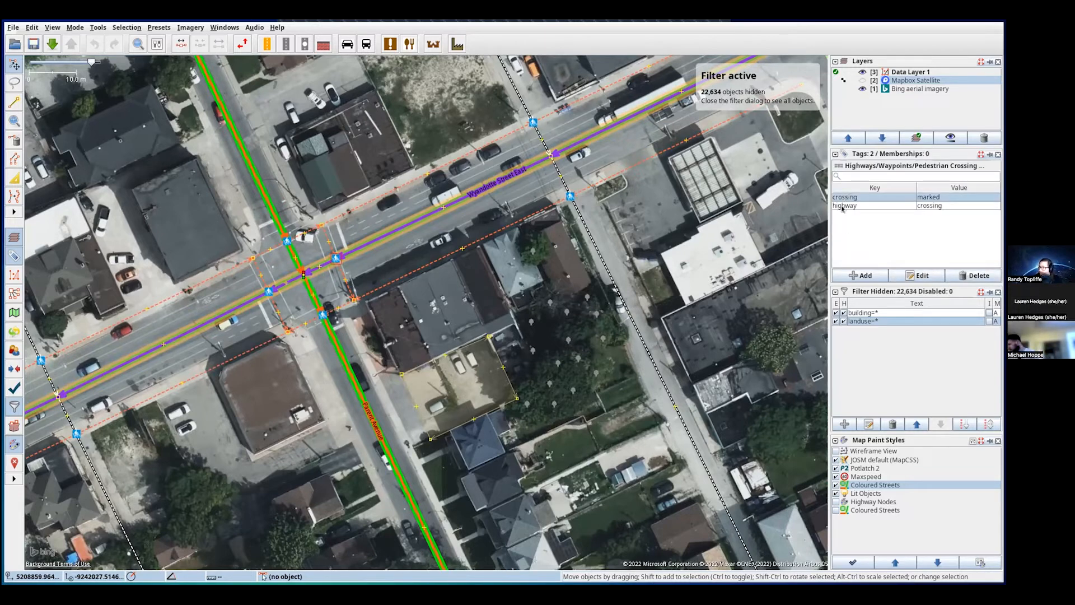
left_click_drag(637, 213, 547, 300)
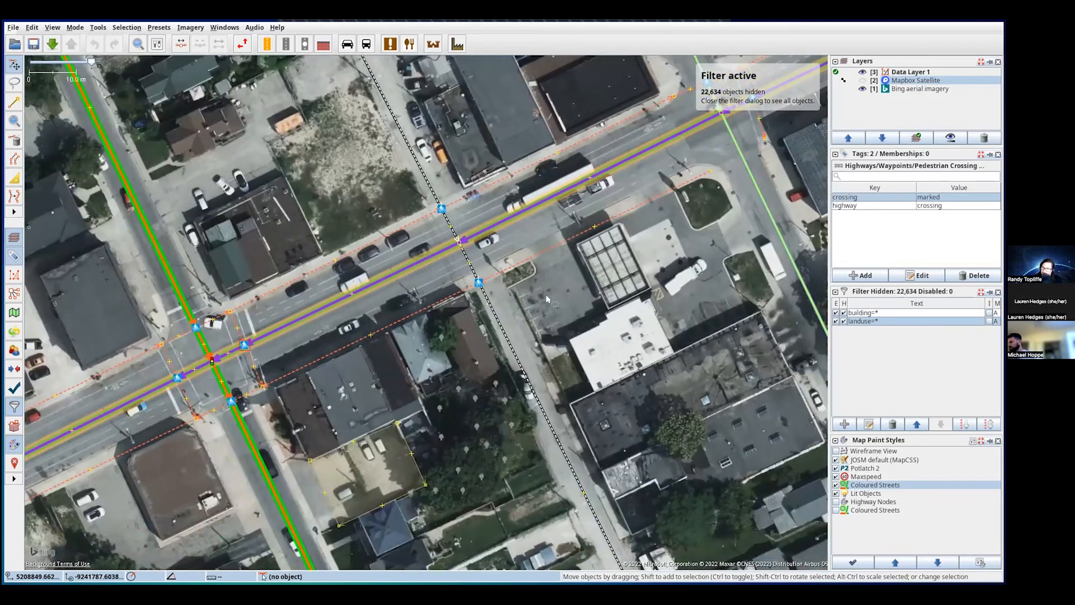
left_click(241, 334)
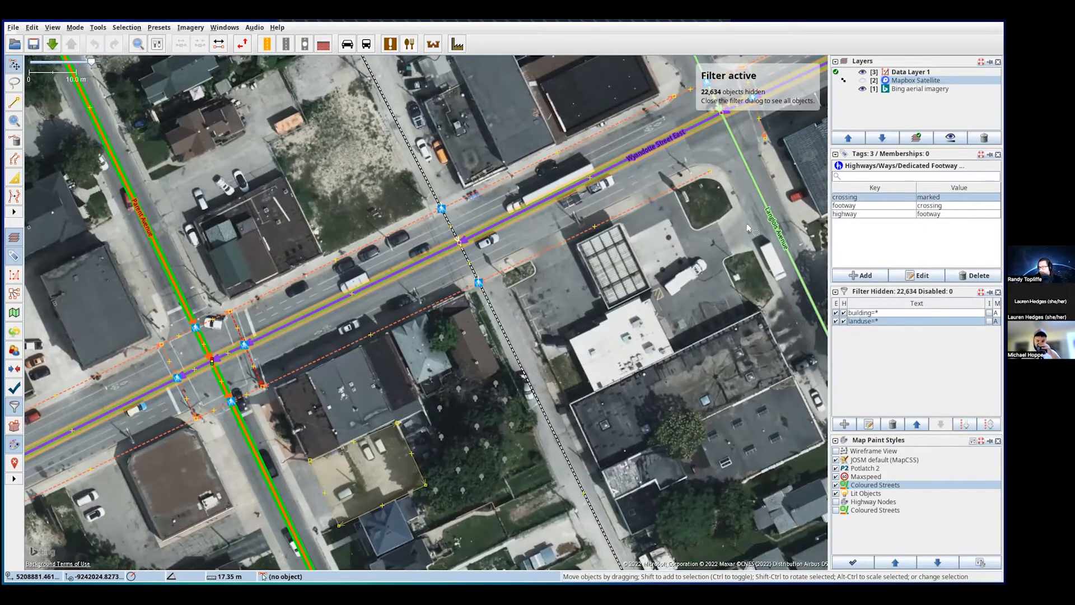
- Pan west along Wyandotte Street East past Marion Avenue to the Langlois Avenue intersection
left_click_drag(748, 228, 196, 390)
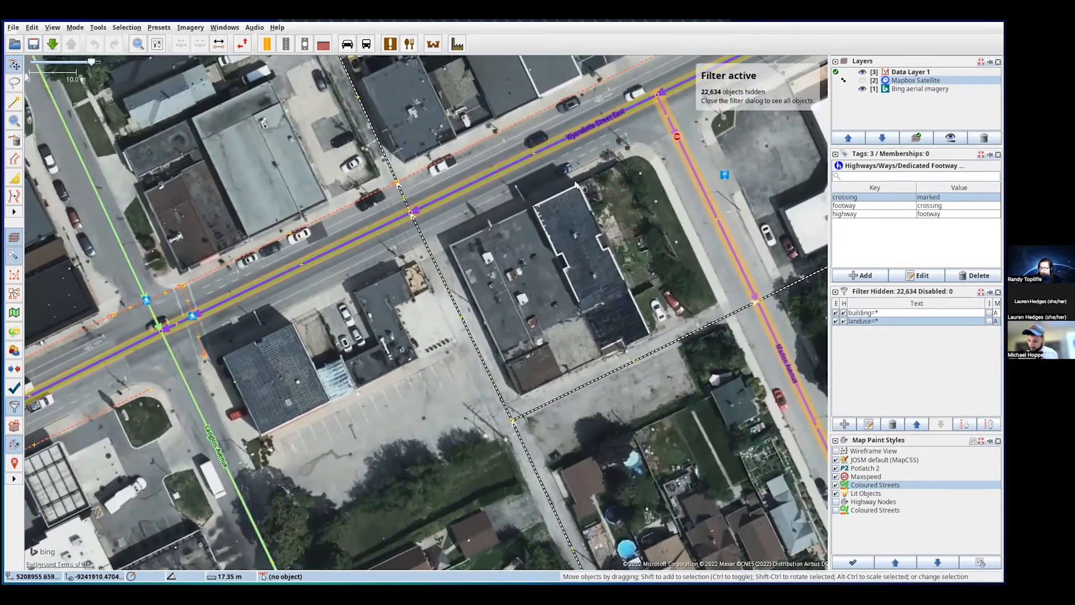
left_click_drag(577, 185, 114, 455)
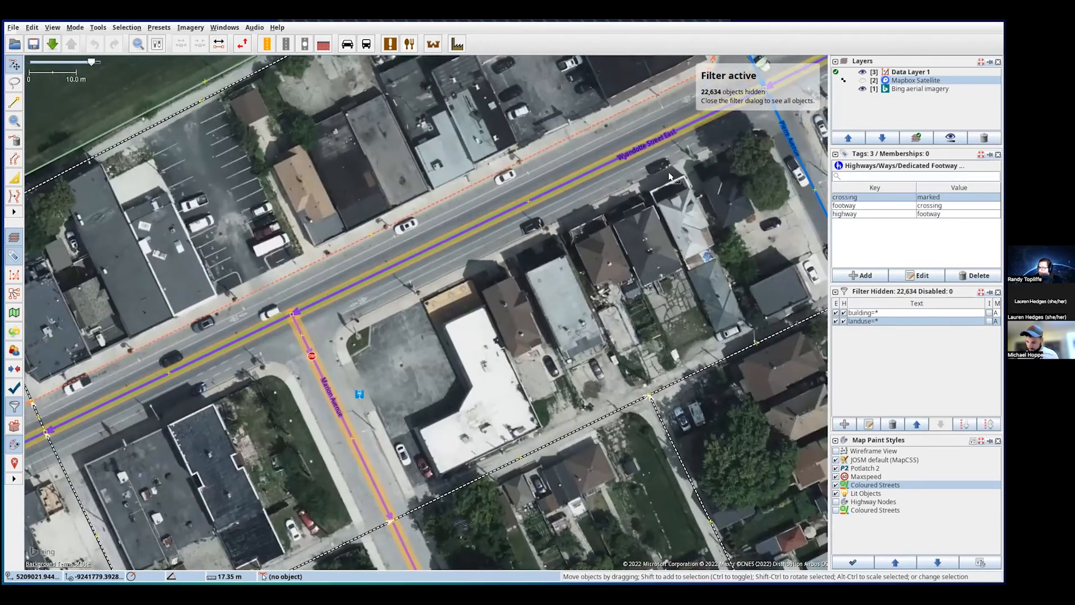
left_click_drag(669, 176, 395, 325)
left_click_drag(159, 452, 556, 225)
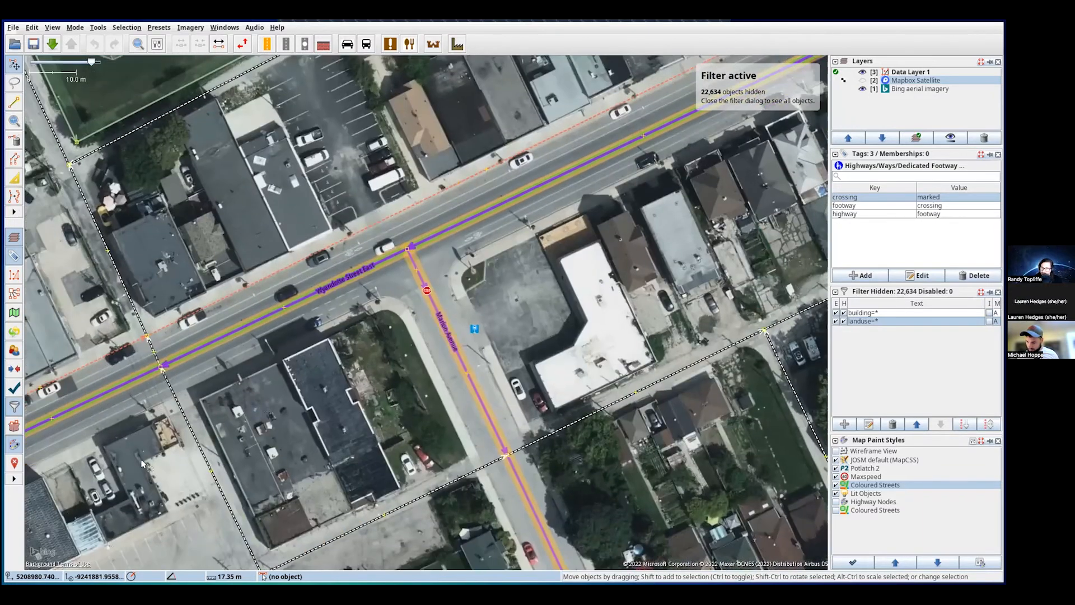
left_click_drag(170, 448, 640, 252)
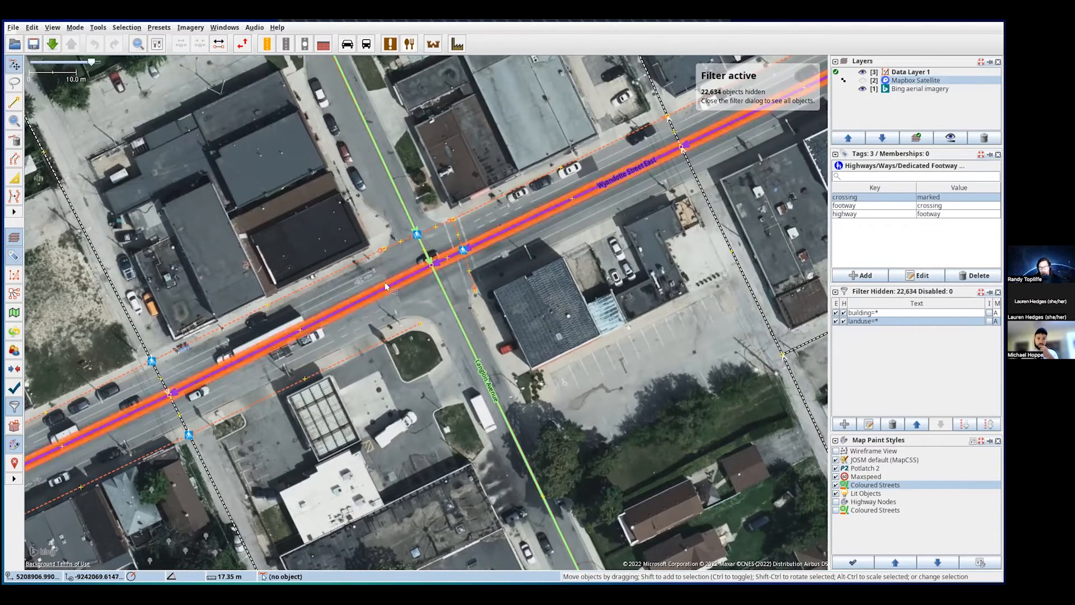
- Draw a footway from the north sidewalk node across Wyandotte Street East to the south sidewalk
left_click(15, 106)
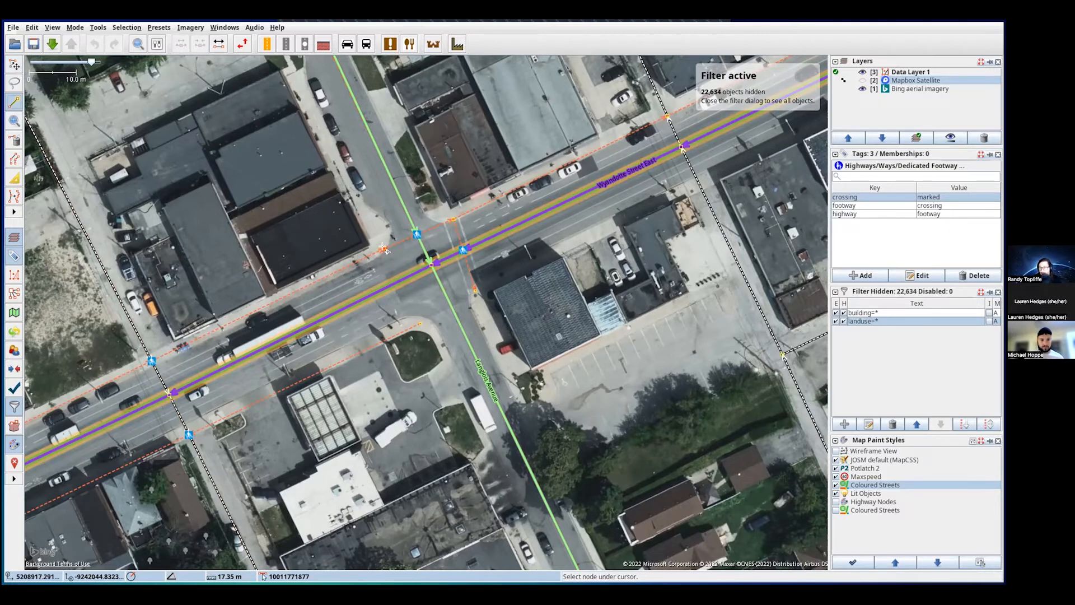
left_click(384, 250)
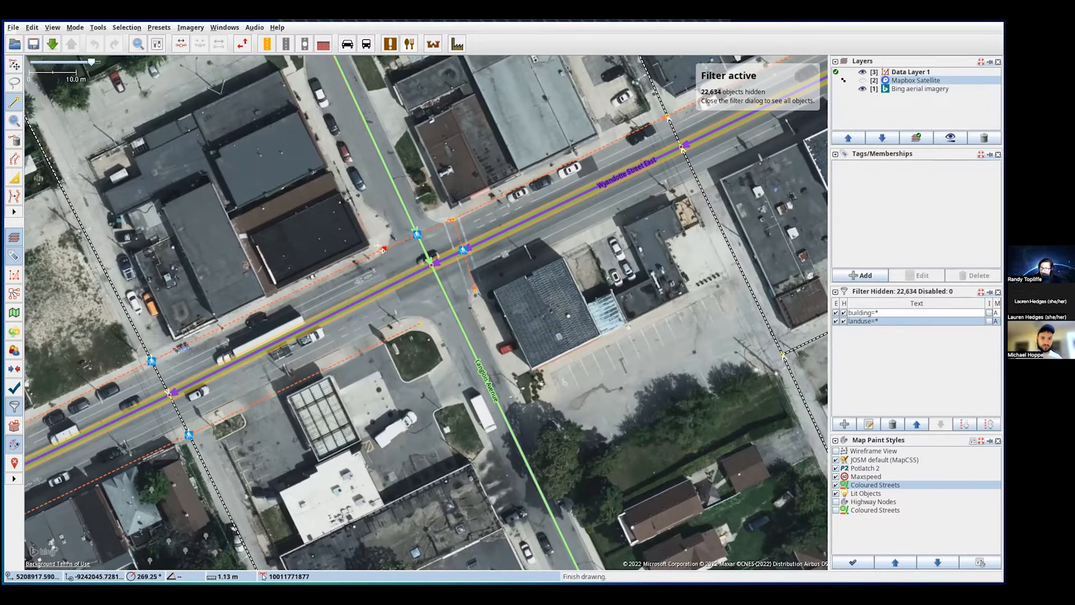
left_click(399, 279)
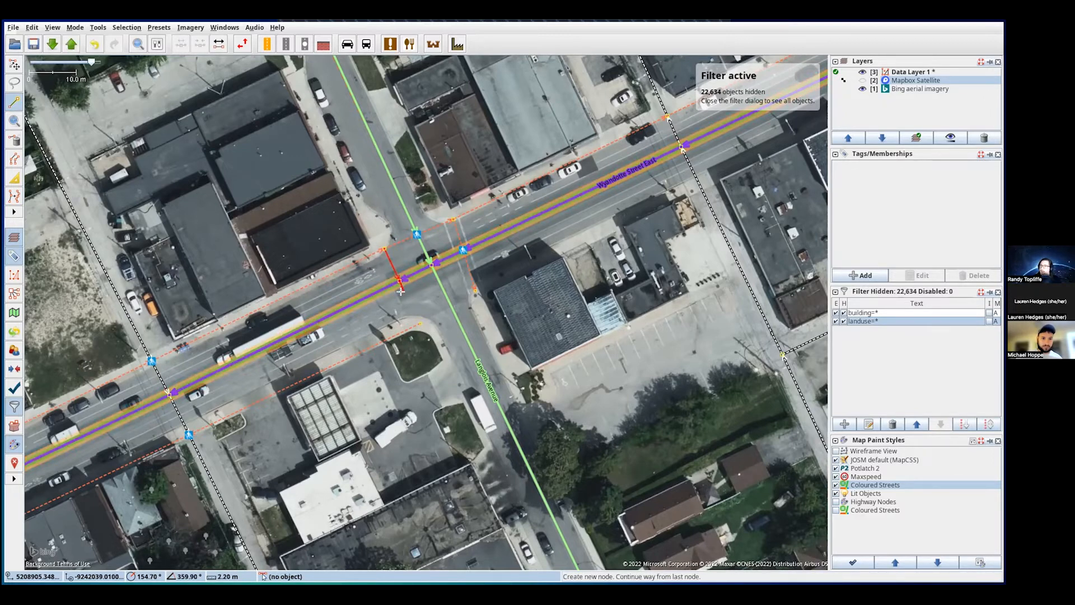
left_click(420, 323)
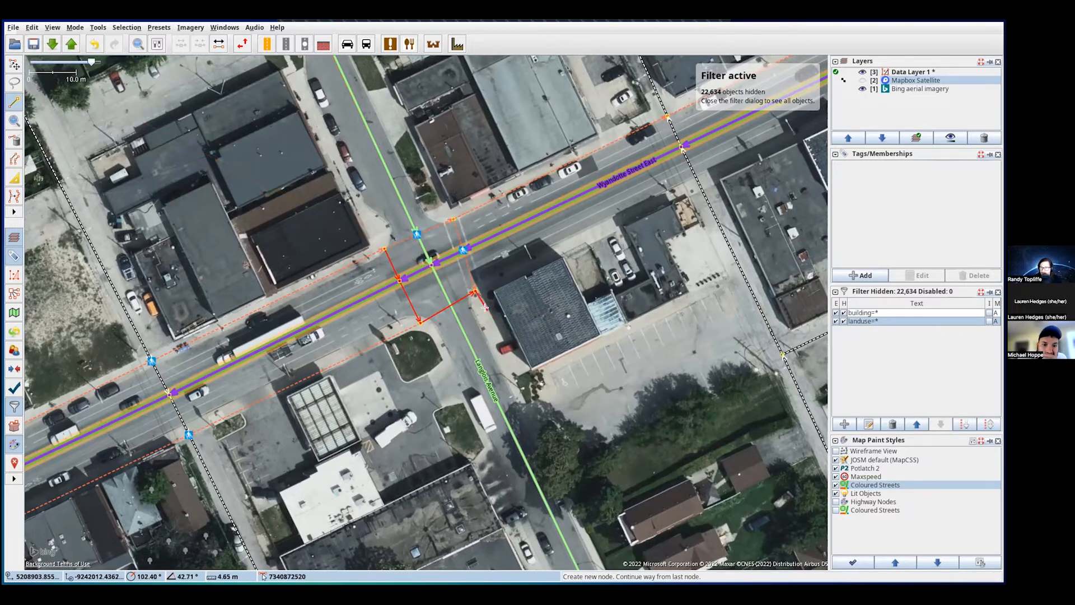
left_click(14, 66)
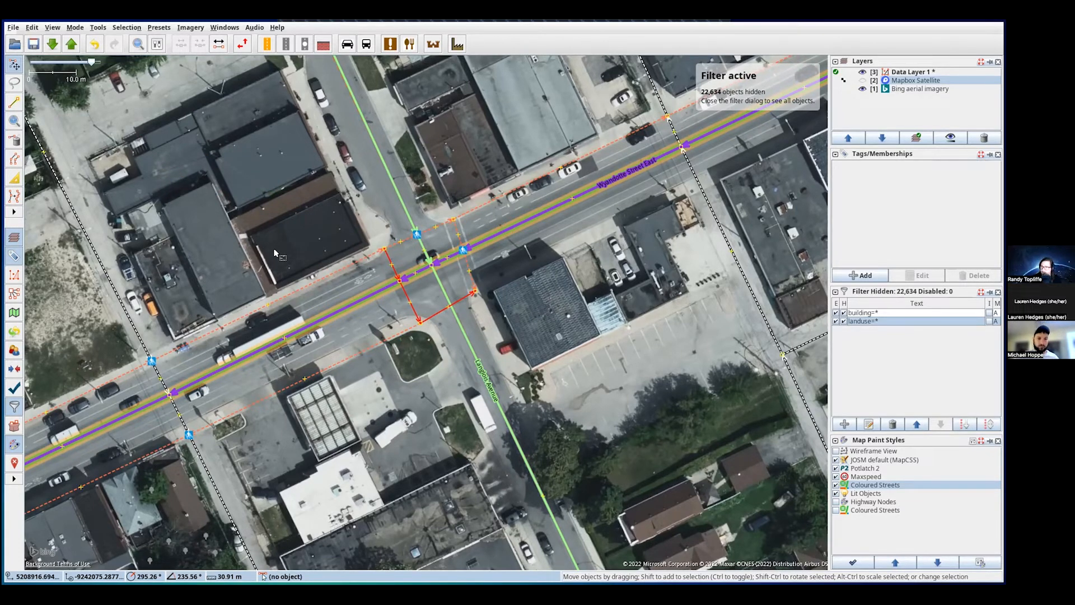
- Undo the last segment, then draw the crossing from the footway end through Langlois Avenue to the east sidewalk
key("ctrl+z")
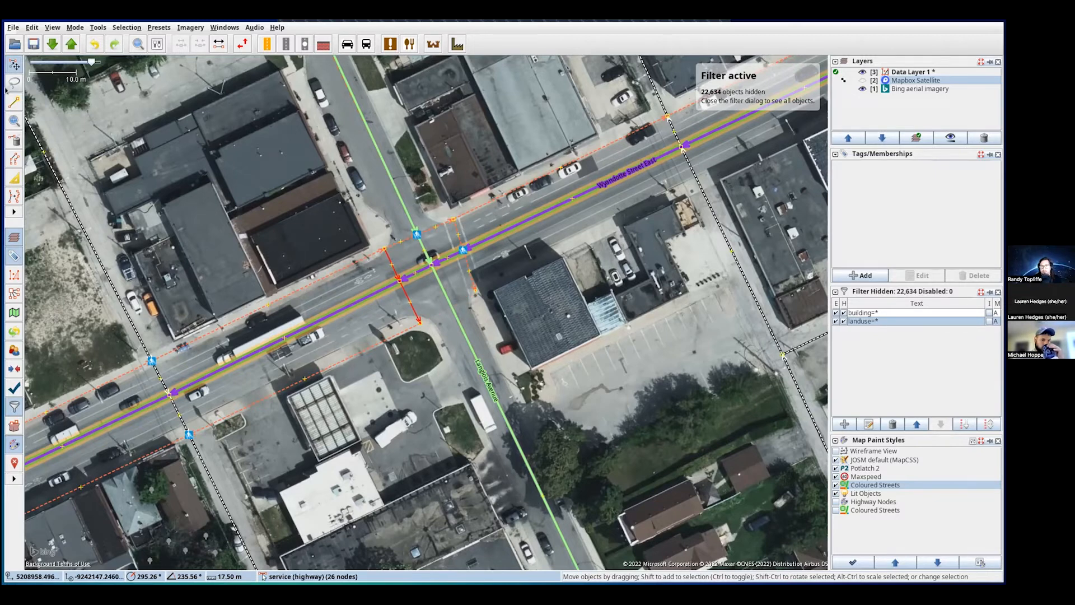
left_click(12, 100)
left_click(419, 322)
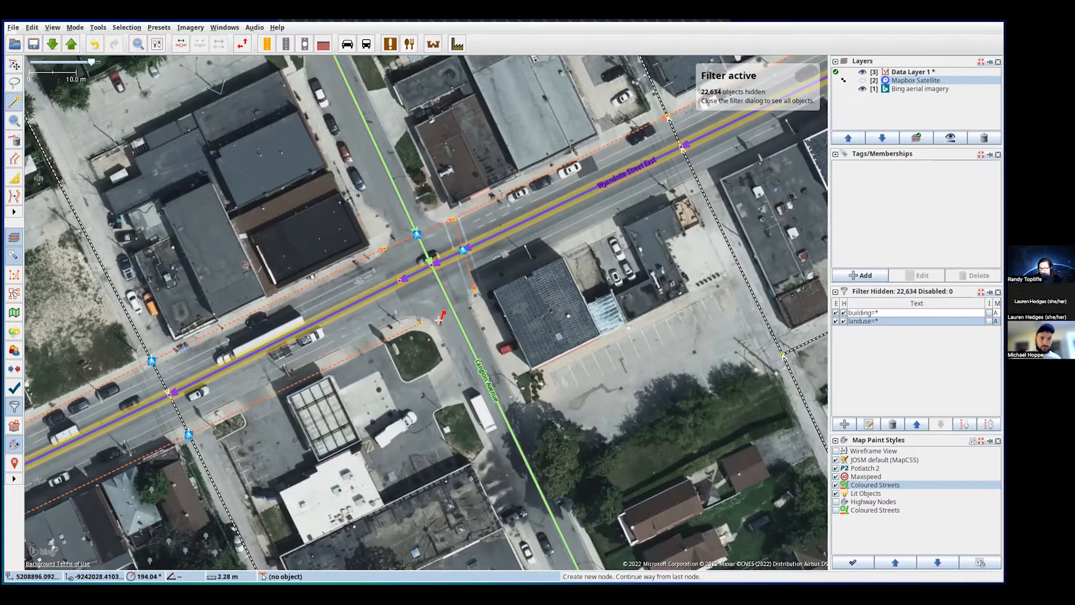
key("ctrl+z")
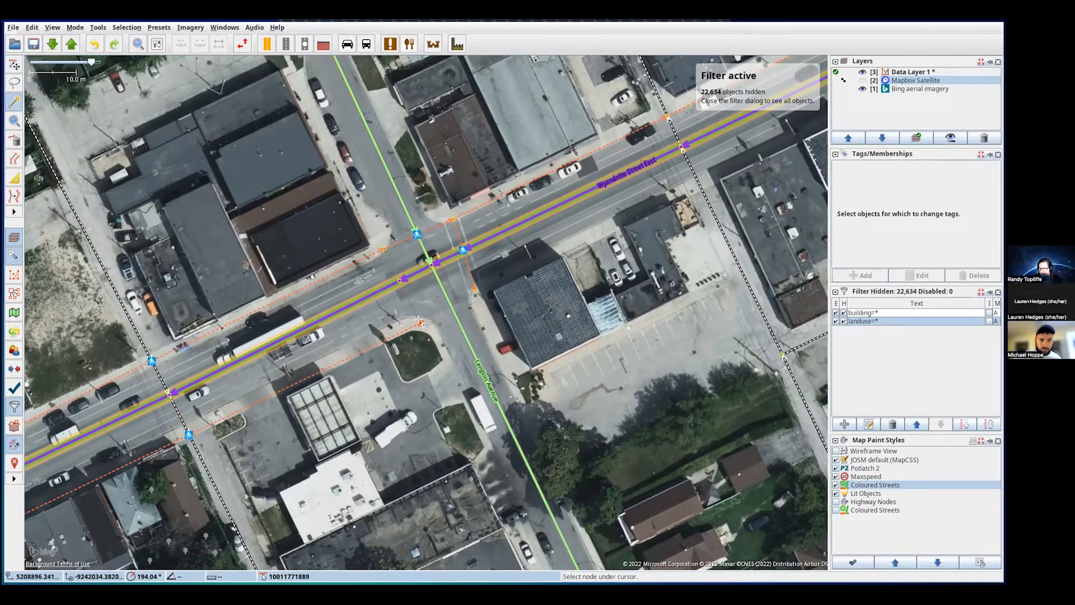
left_click(419, 320)
left_click(451, 307)
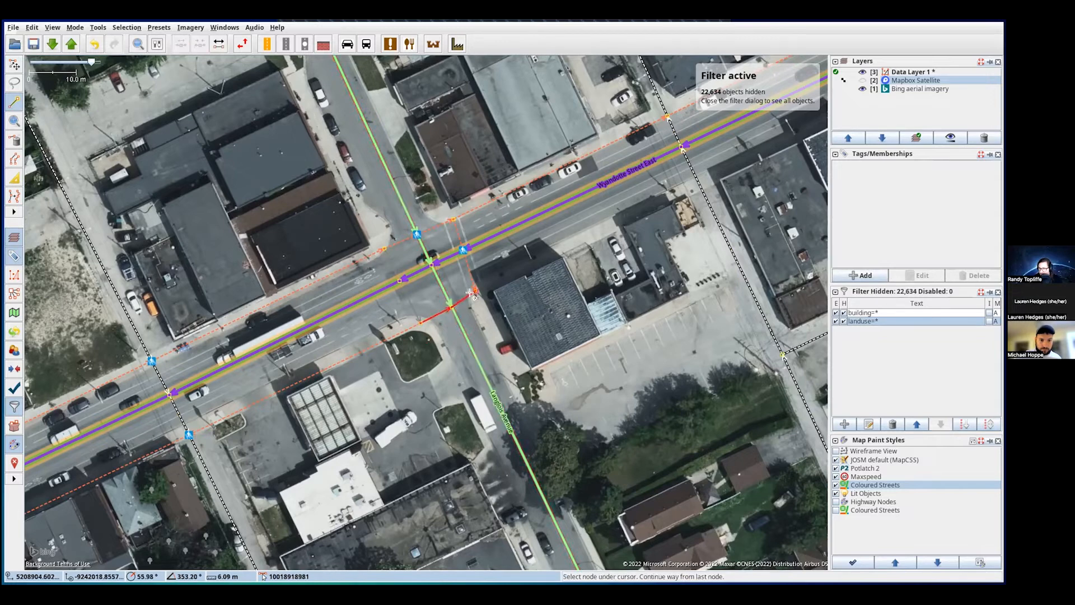
left_click(474, 291)
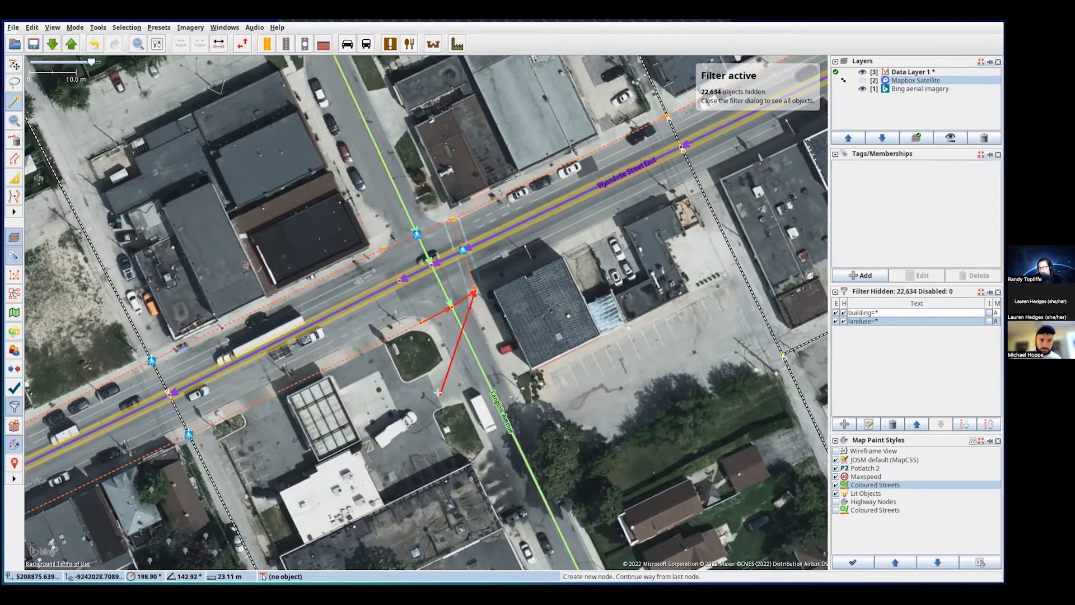
key("Escape")
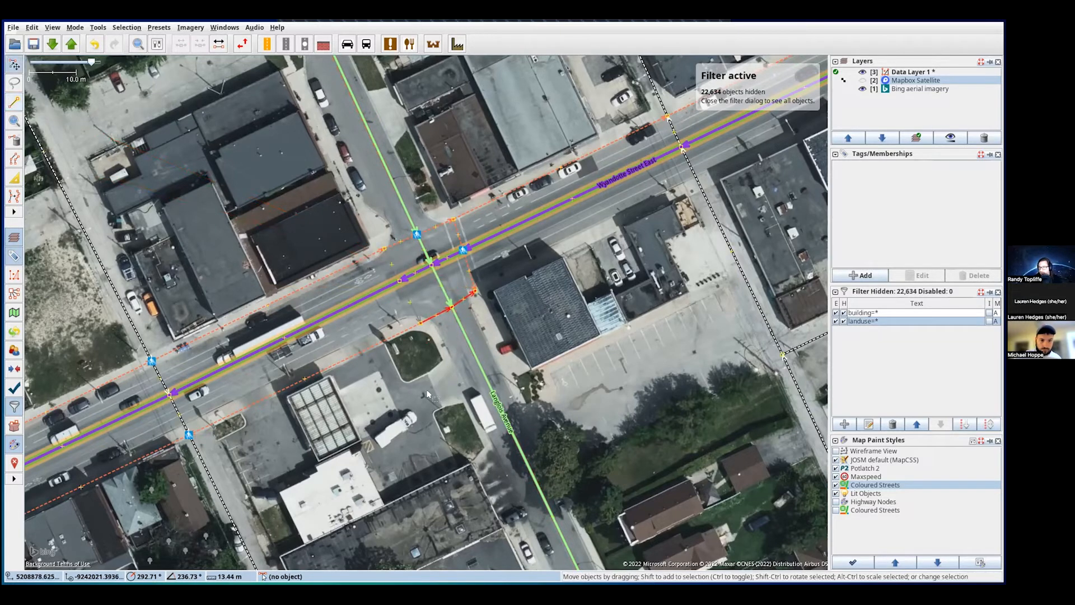
- Check the new crossing ways and Langlois node against the existing marked crossing node's tags
left_click(411, 304)
left_click(440, 312)
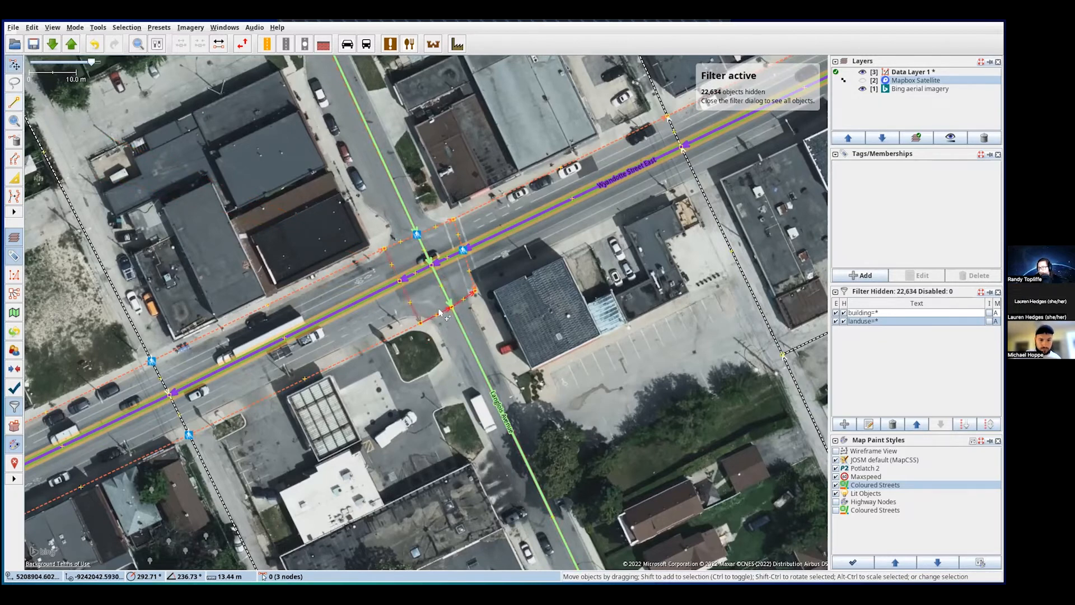
left_click(410, 303)
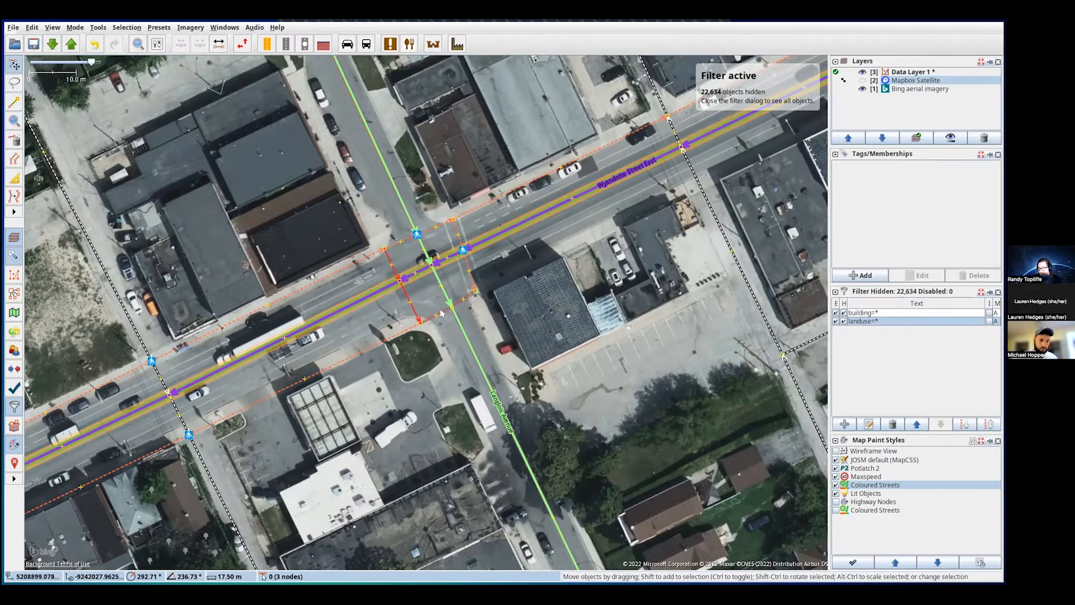
left_click(443, 313)
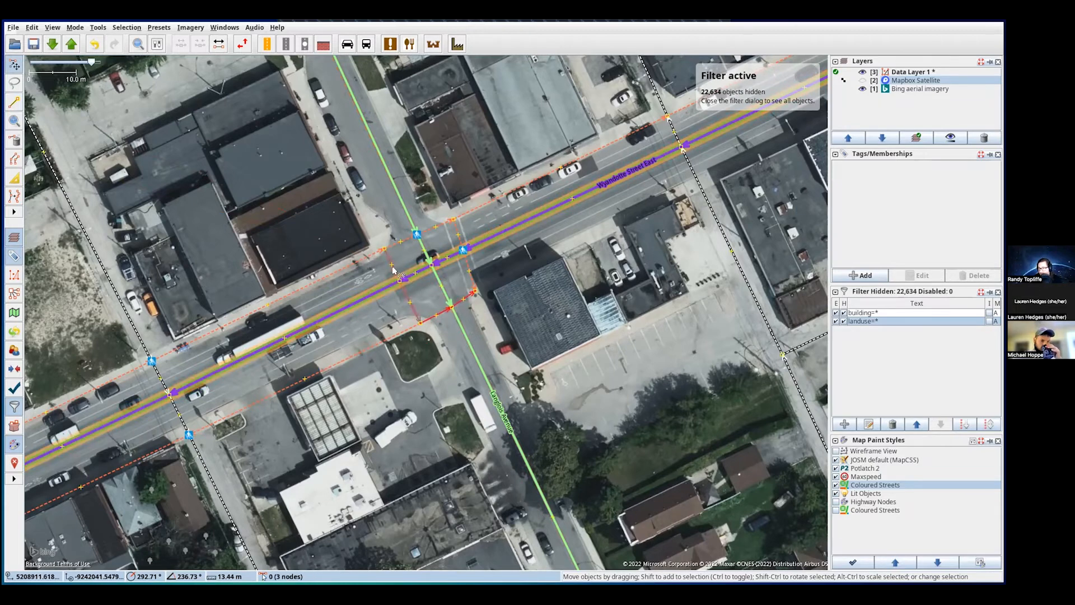
left_click(452, 309)
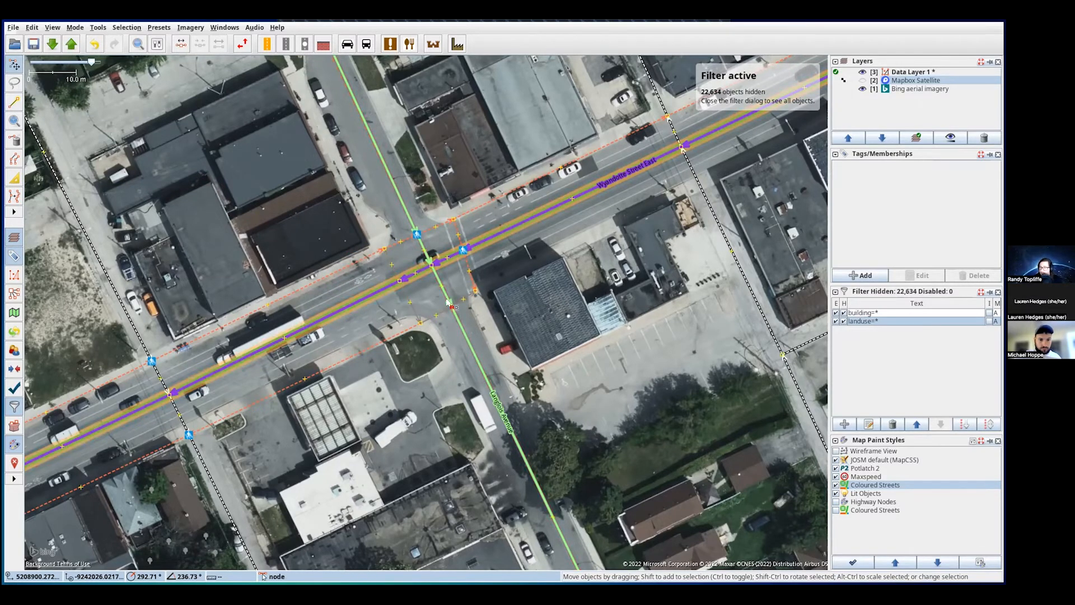
left_click(463, 251)
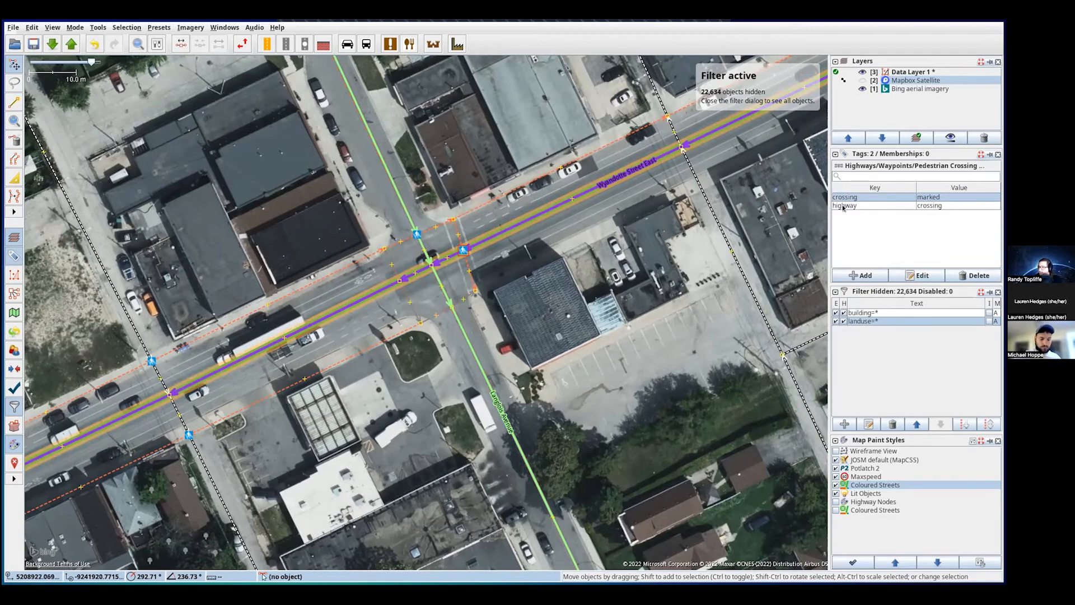
left_click(451, 308)
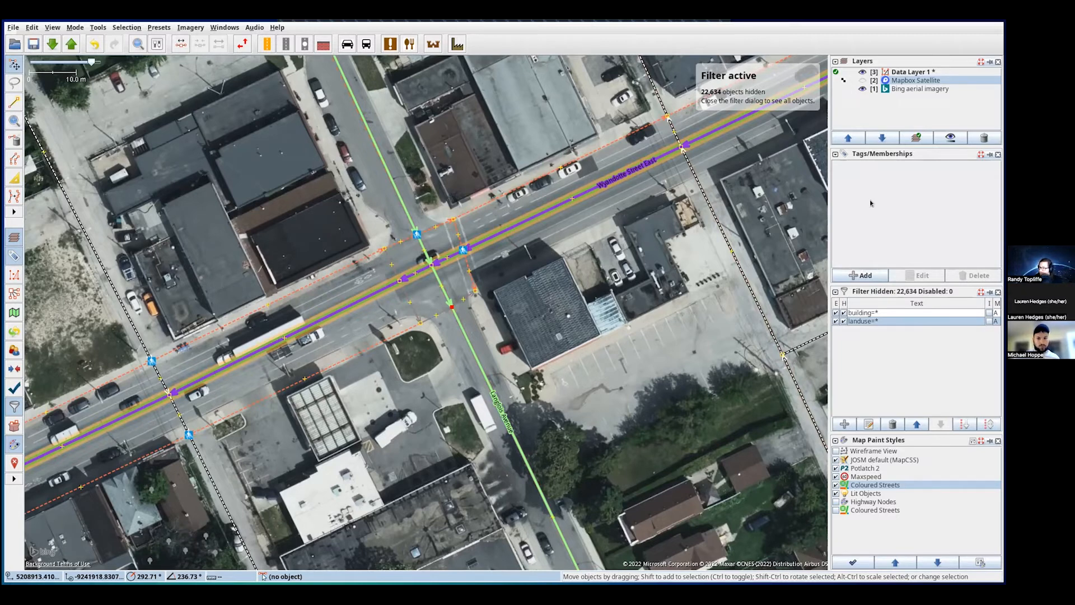
left_click(14, 256)
left_click(14, 256)
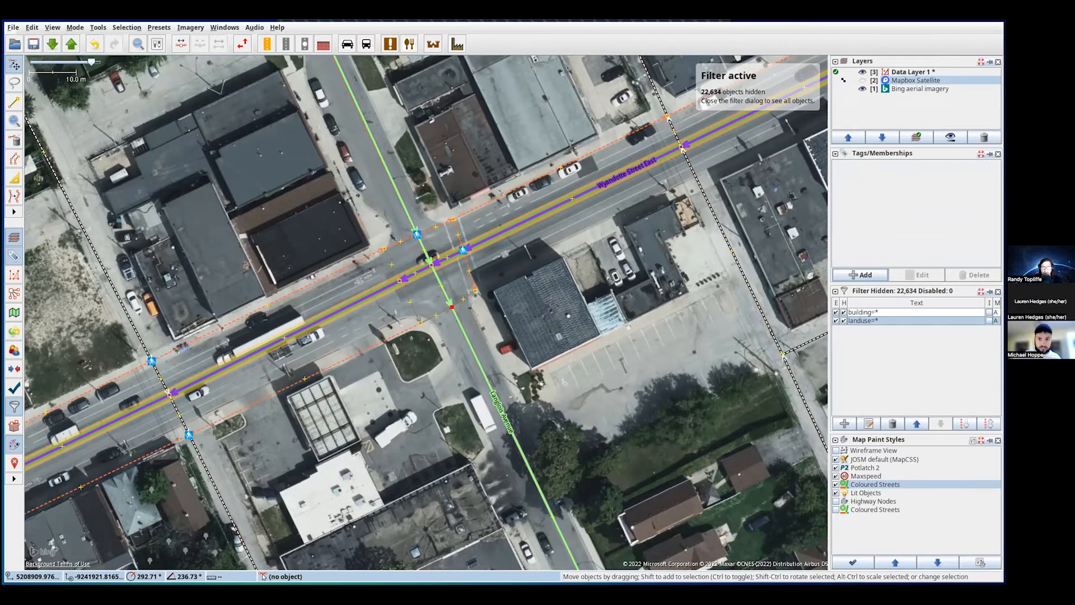
- Add the tag crossing=unmarked to the Langlois Avenue crossing node in the add-tag dialog
left_click_drag(0, 269, 83, 268)
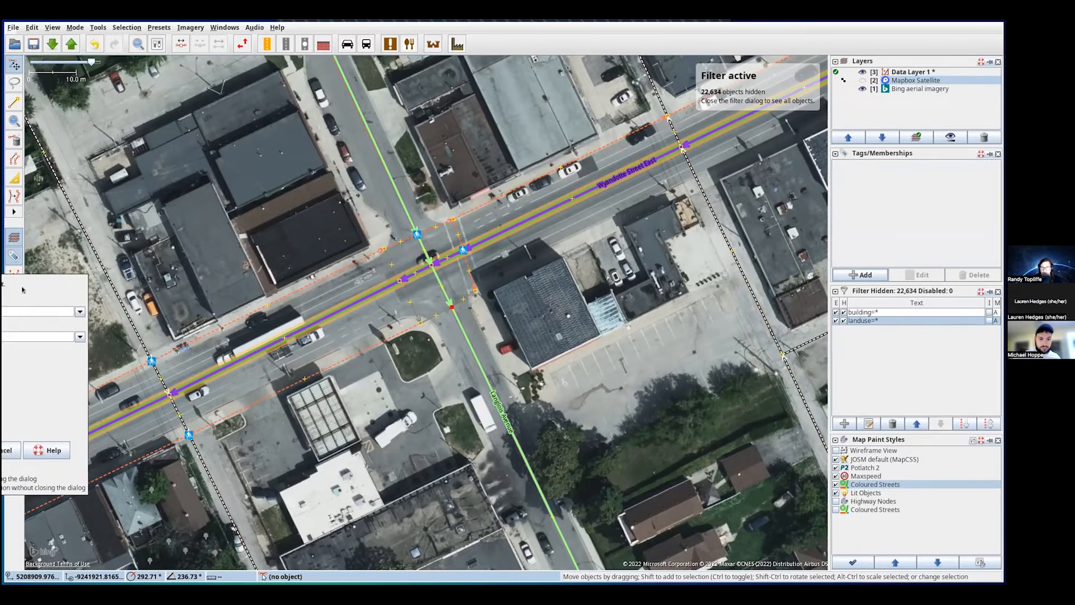
left_click_drag(23, 289, 298, 275)
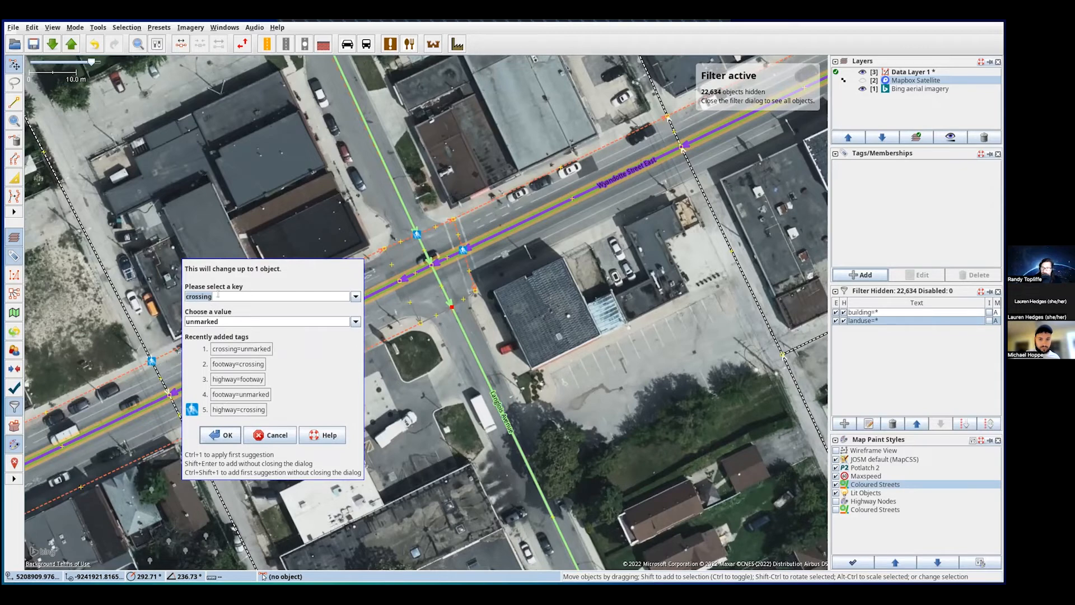
left_click_drag(218, 295, 181, 295)
type("cor")
type("r")
key("Tab")
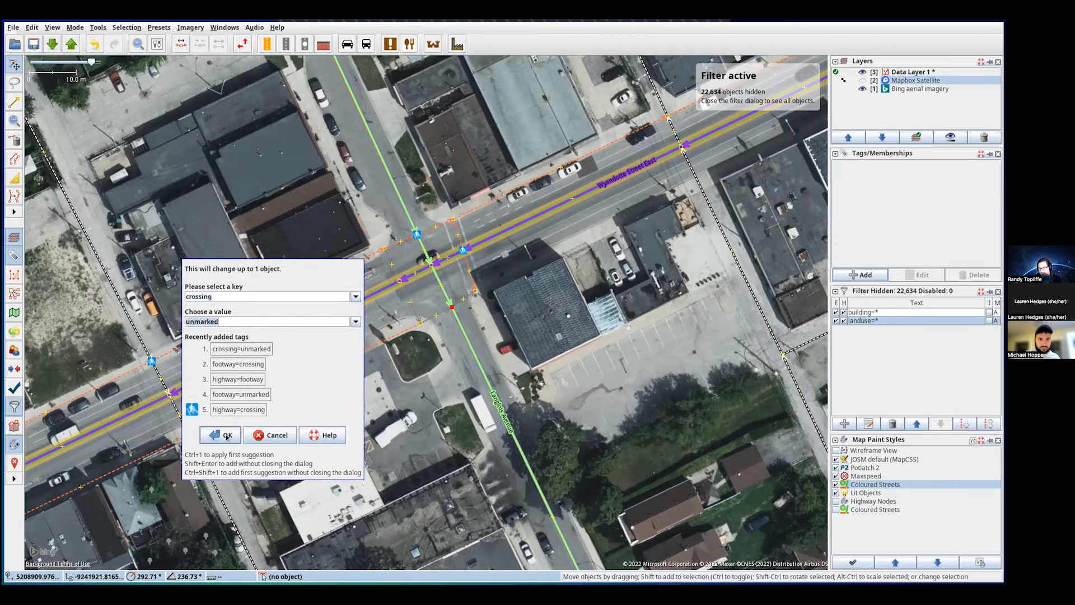
left_click(227, 435)
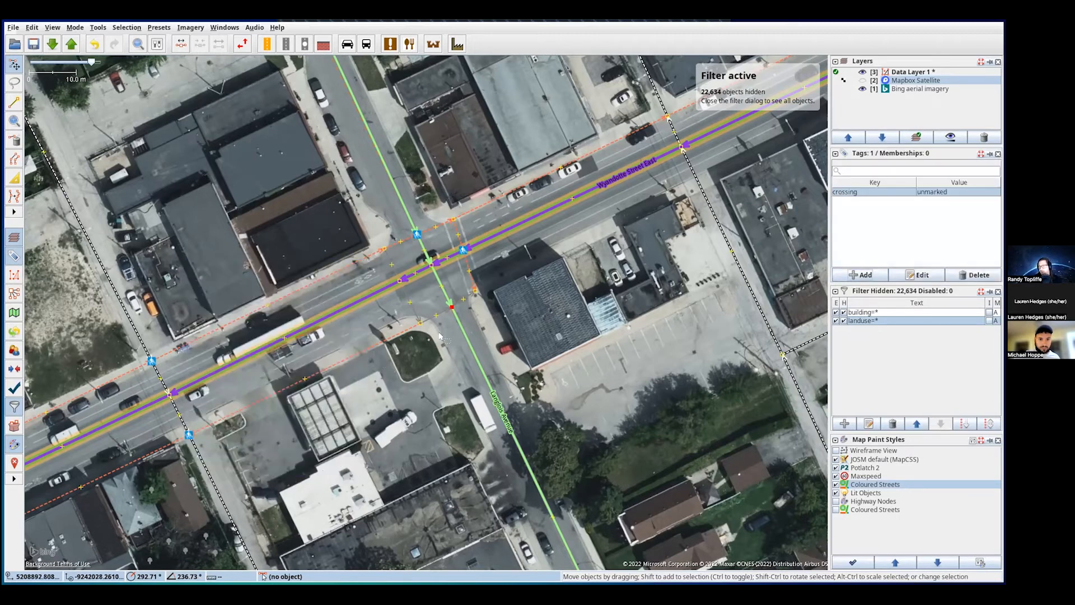
- Compare with the upper marked crossing, then add highway=crossing to the lower Langlois Avenue crossing node
left_click(451, 331)
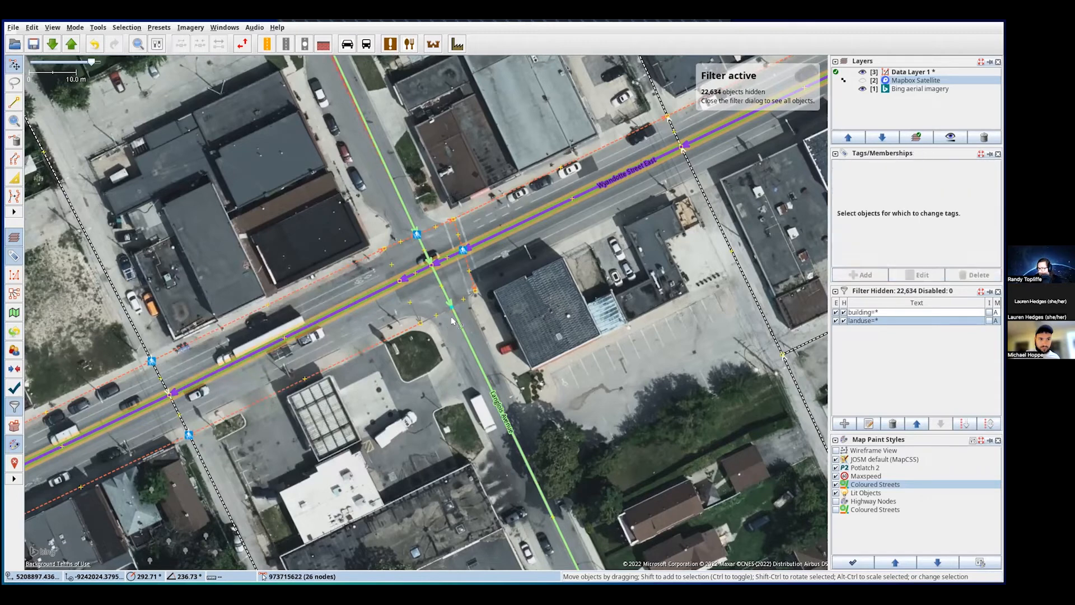
left_click(452, 307)
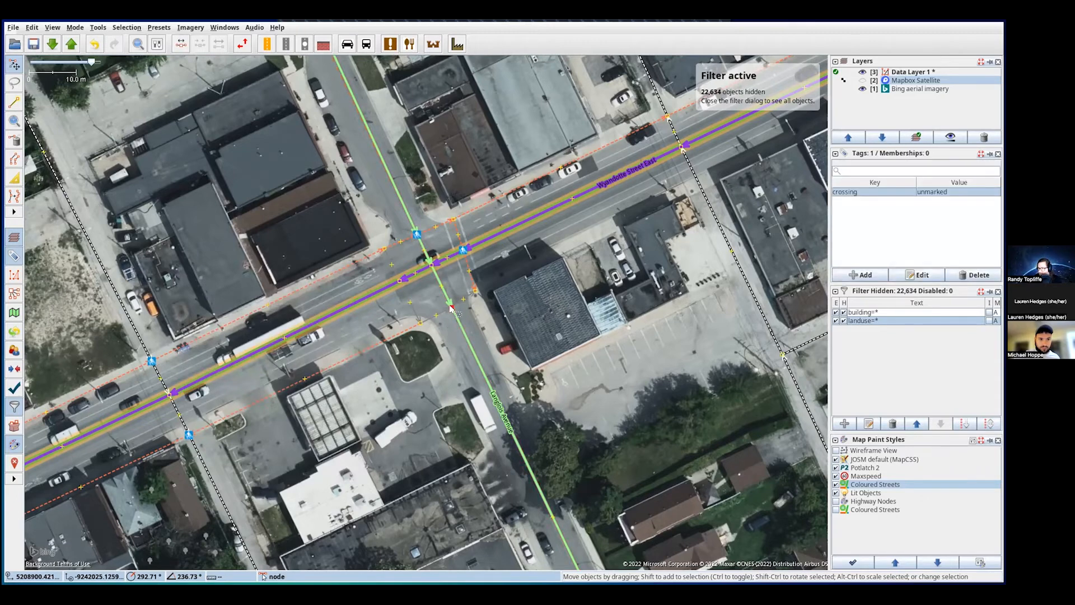
left_click(463, 250)
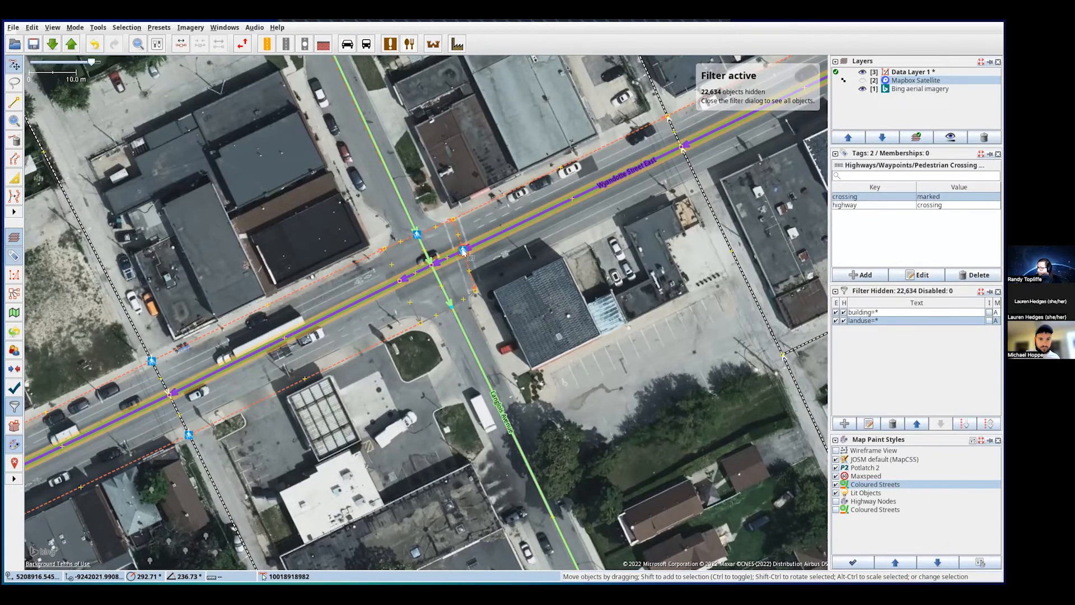
left_click(451, 307)
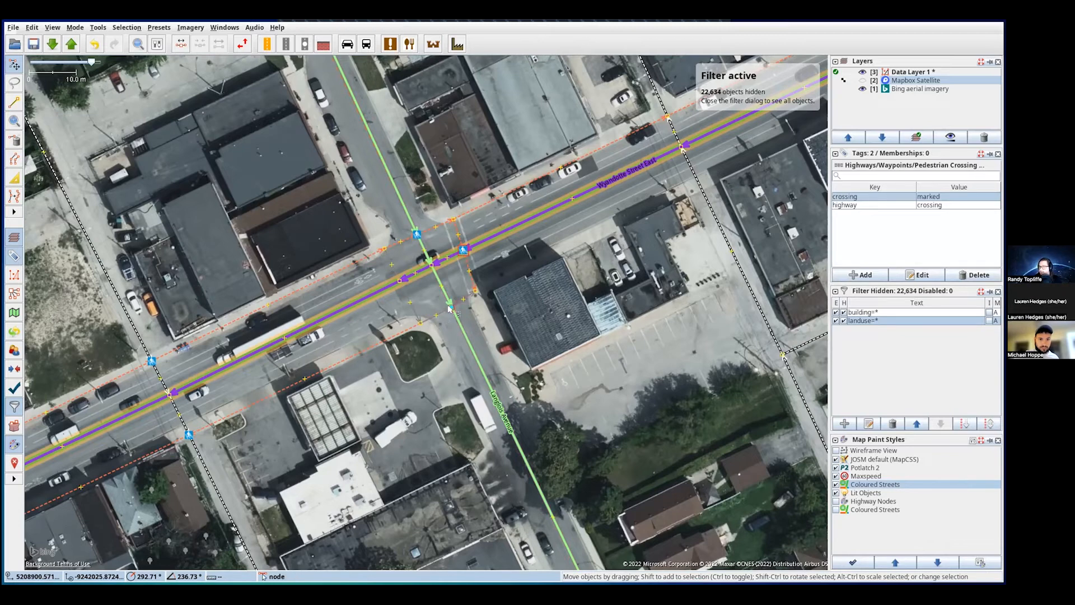
left_click(858, 275)
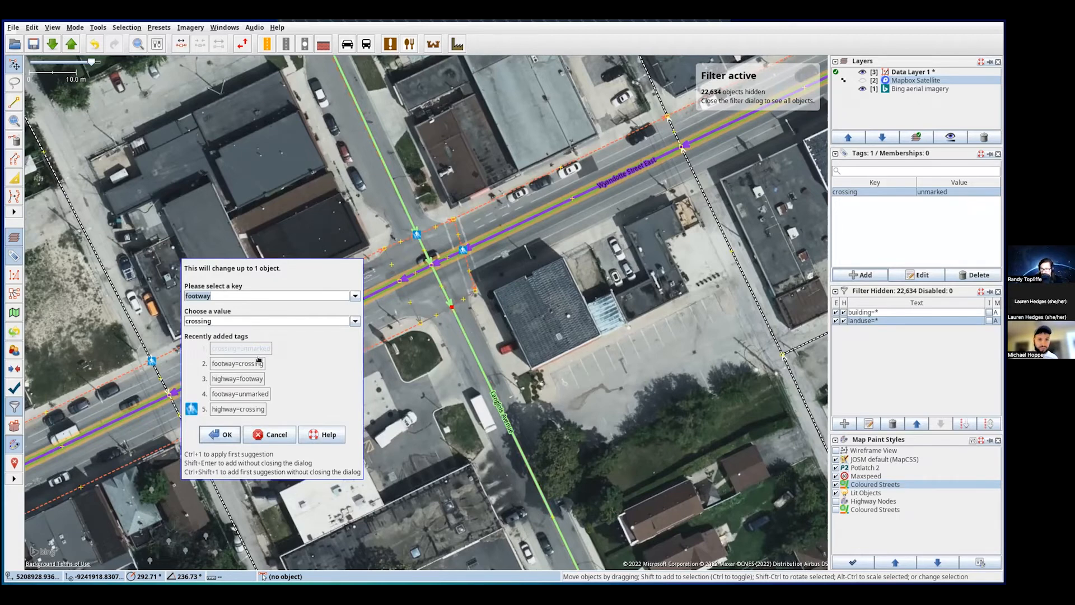
left_click(238, 409)
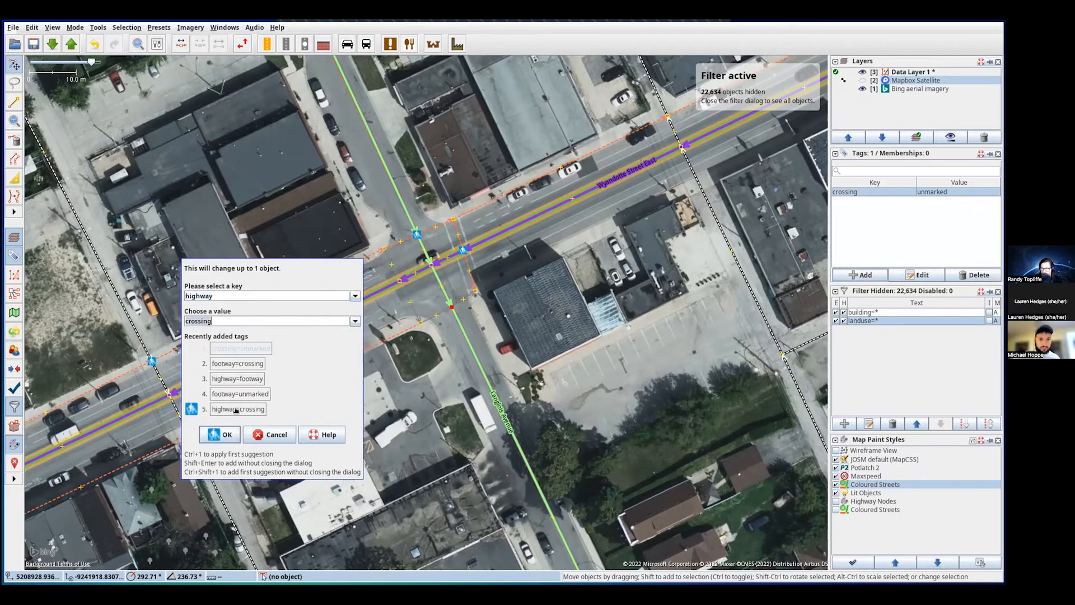
left_click(223, 434)
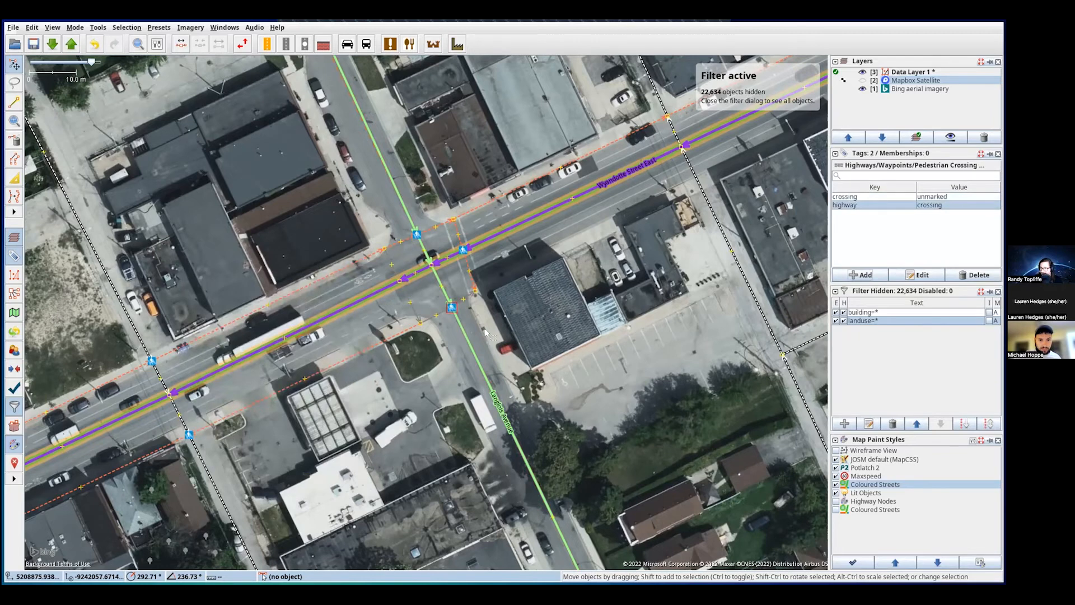
left_click(468, 316)
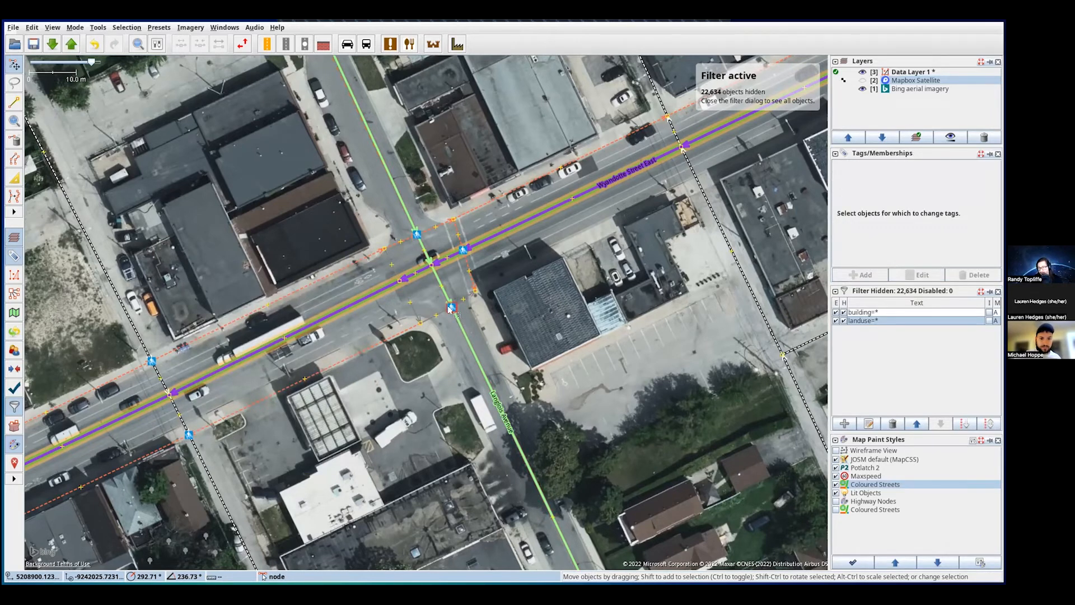
- Tag the Wyandotte Street East crossing node highway=crossing and crossing=unmarked
left_click(400, 280)
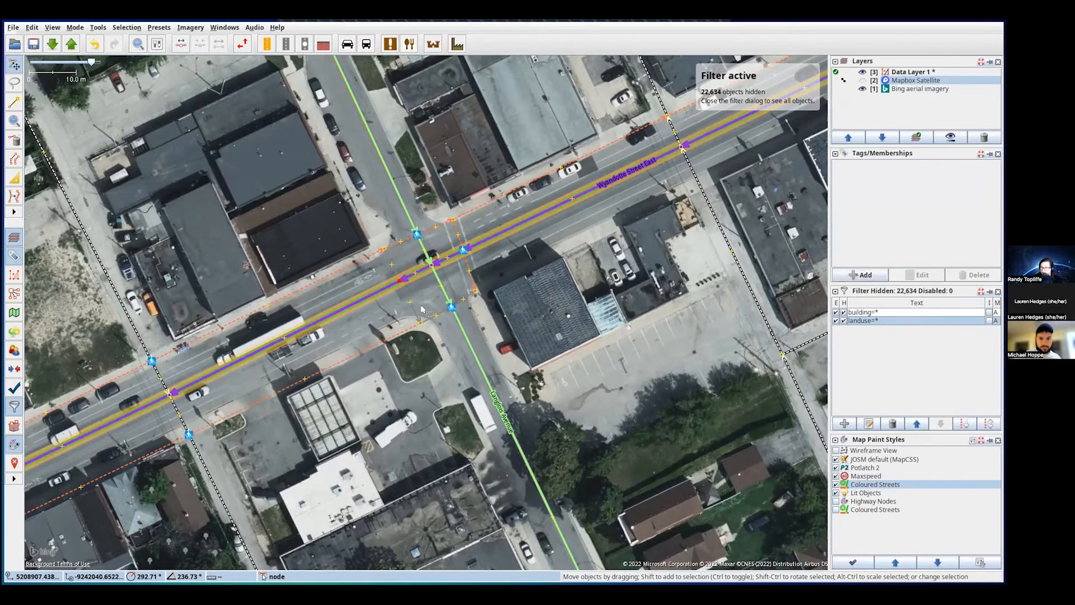
left_click(862, 274)
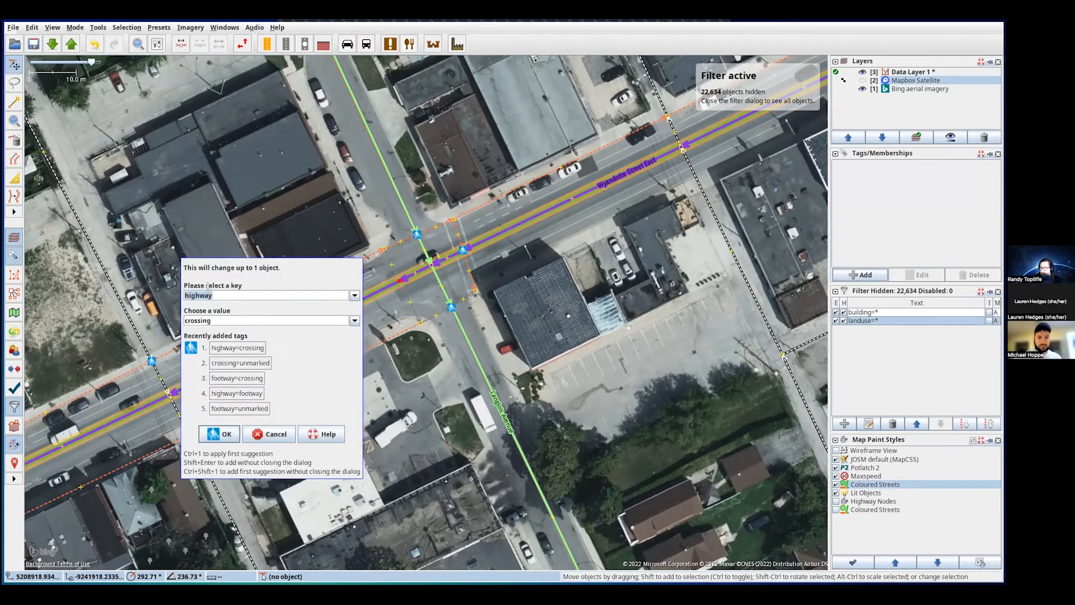
left_click(221, 435)
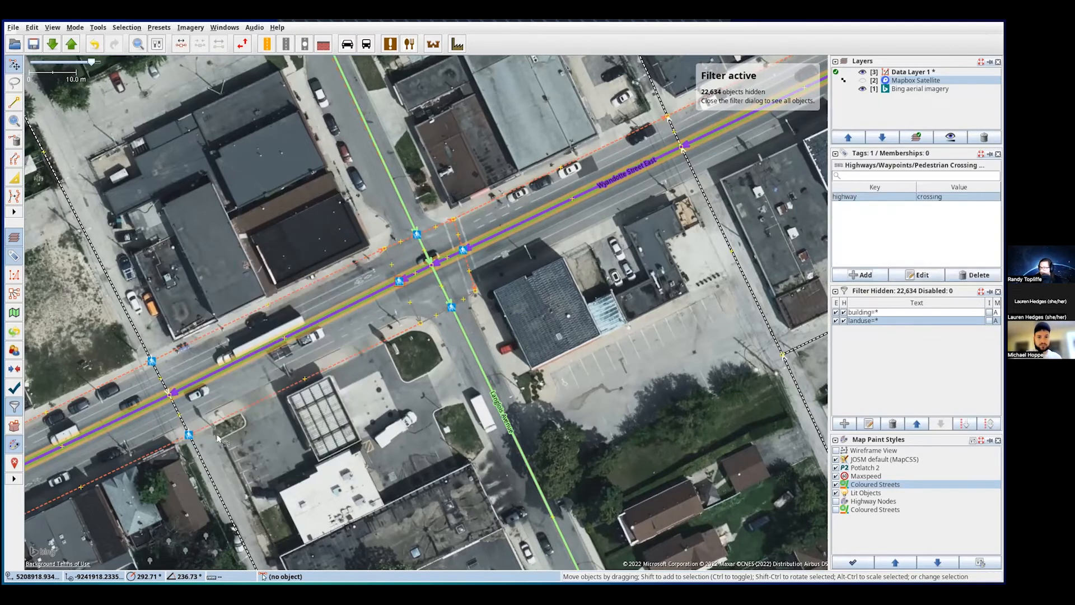
left_click(853, 274)
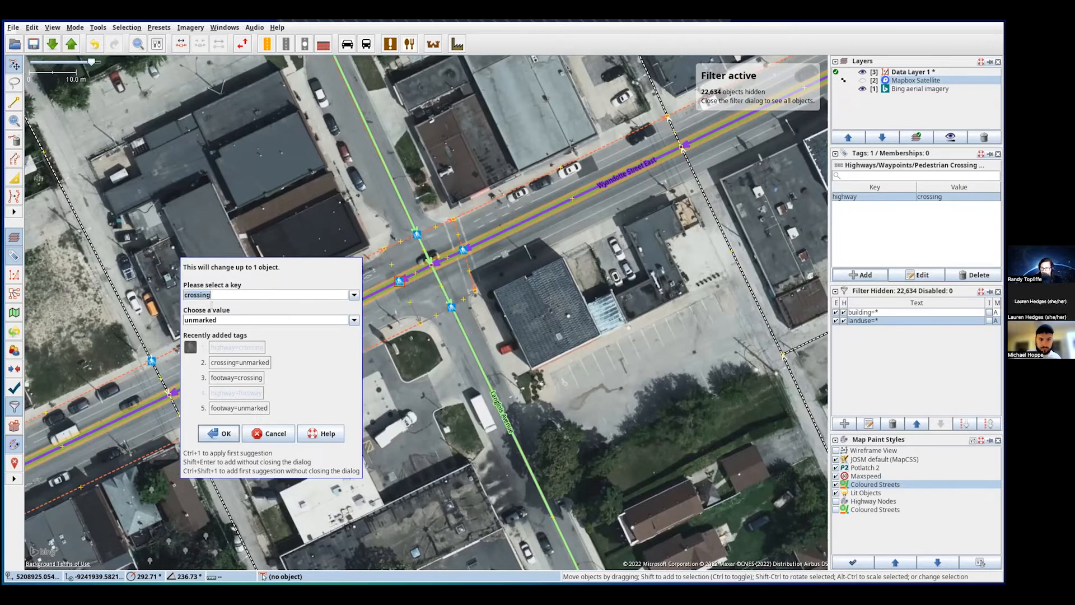
left_click(222, 432)
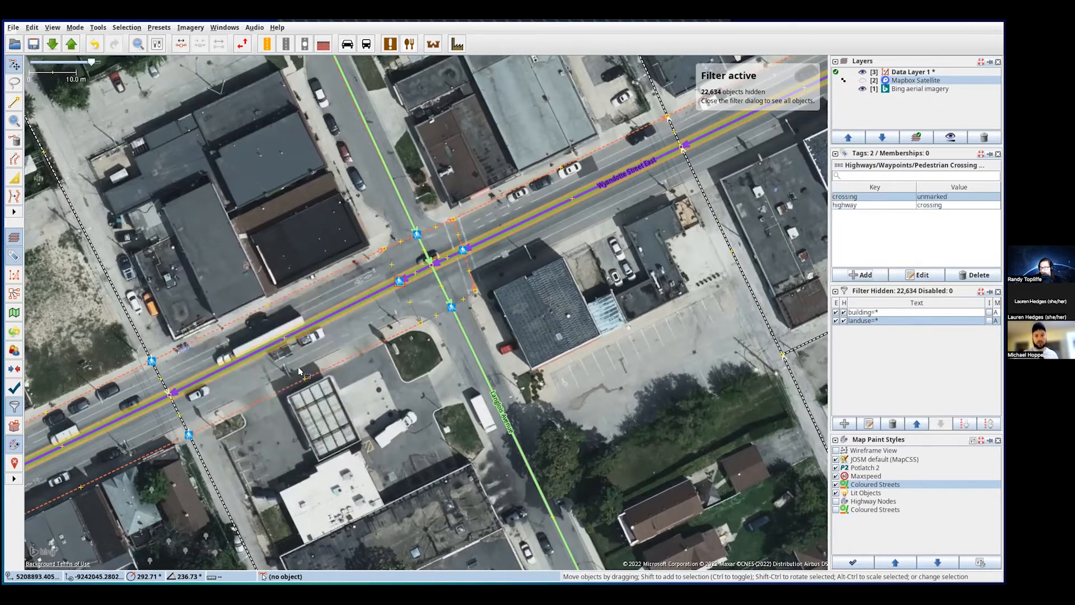
left_click(424, 295)
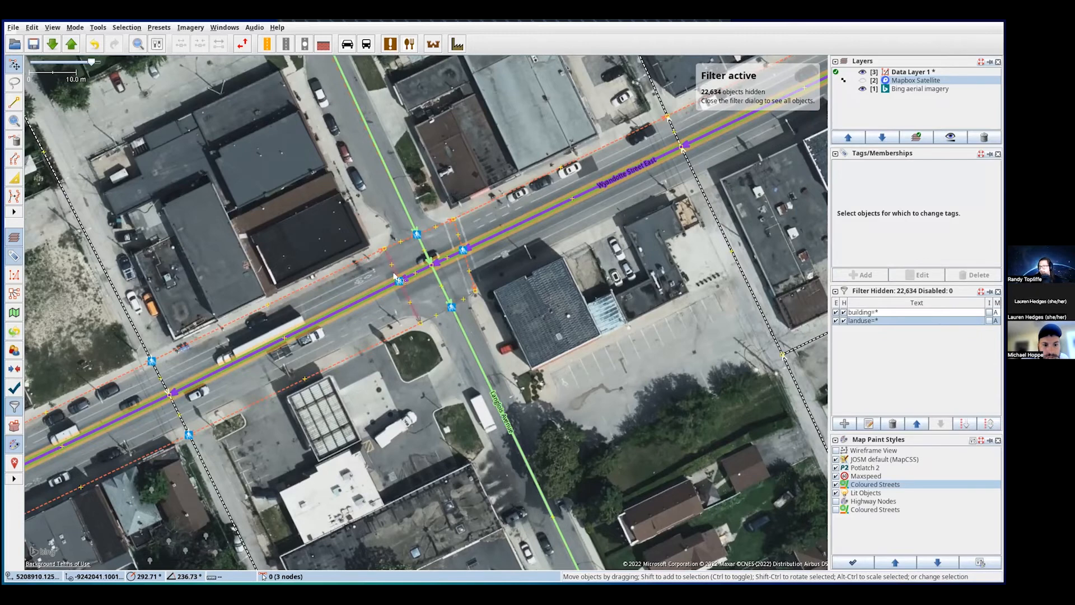
left_click(395, 276)
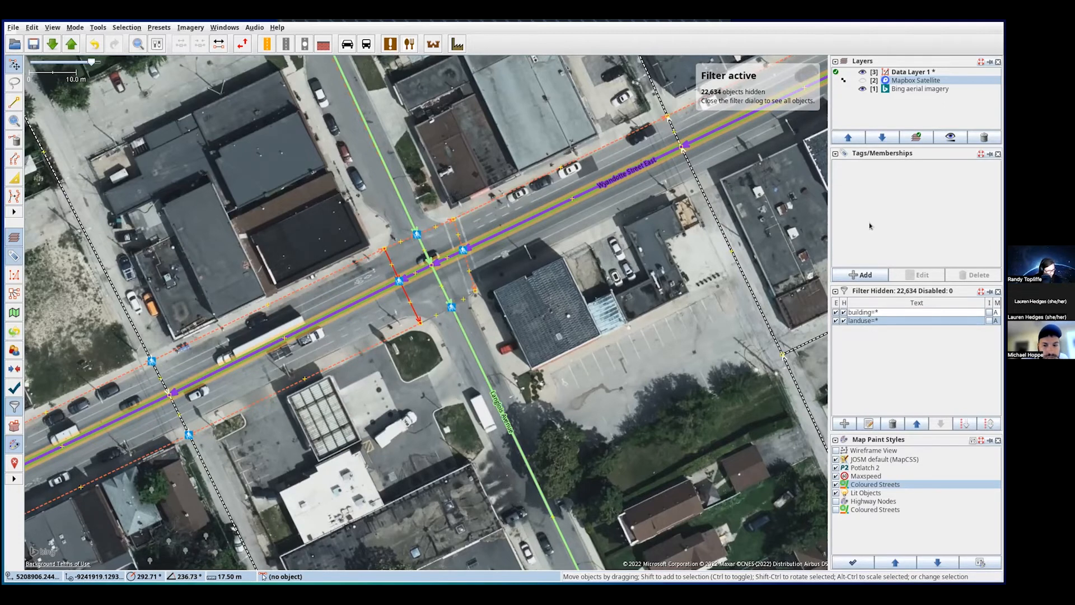
left_click(465, 261)
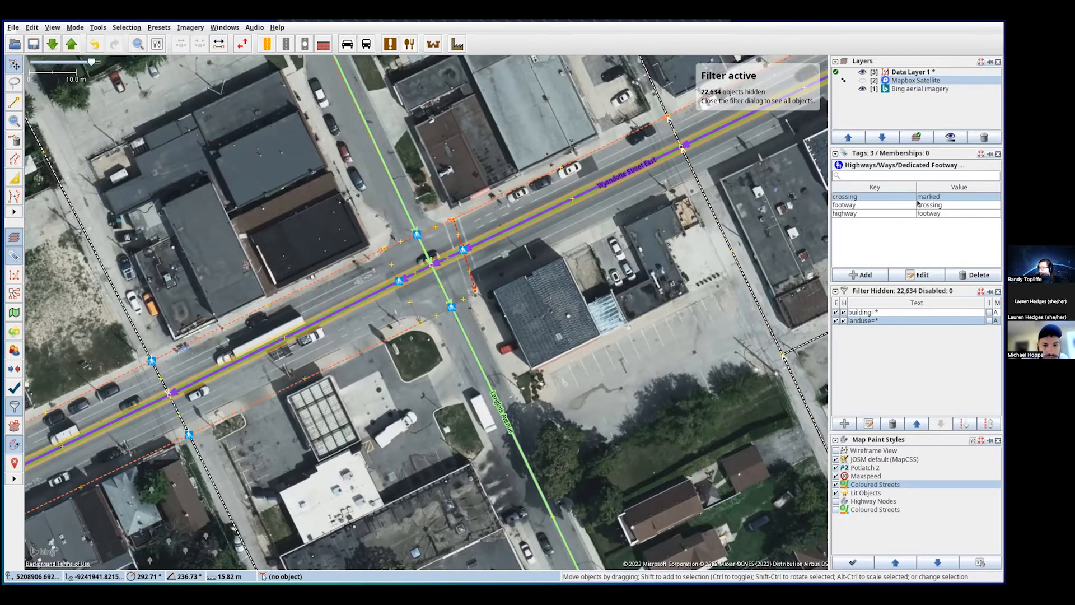
left_click(844, 206)
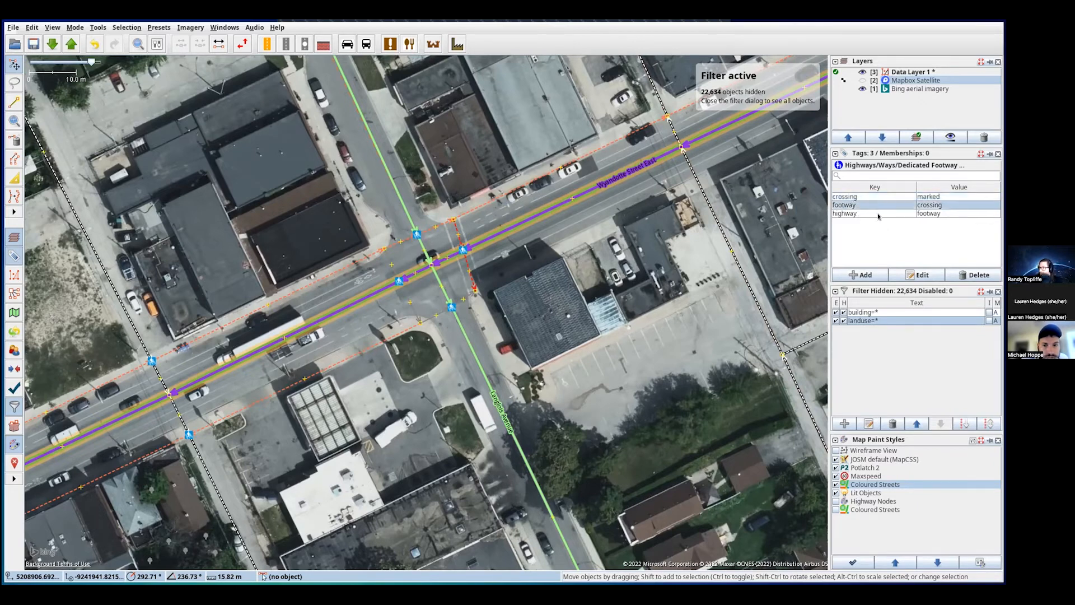
left_click(405, 294)
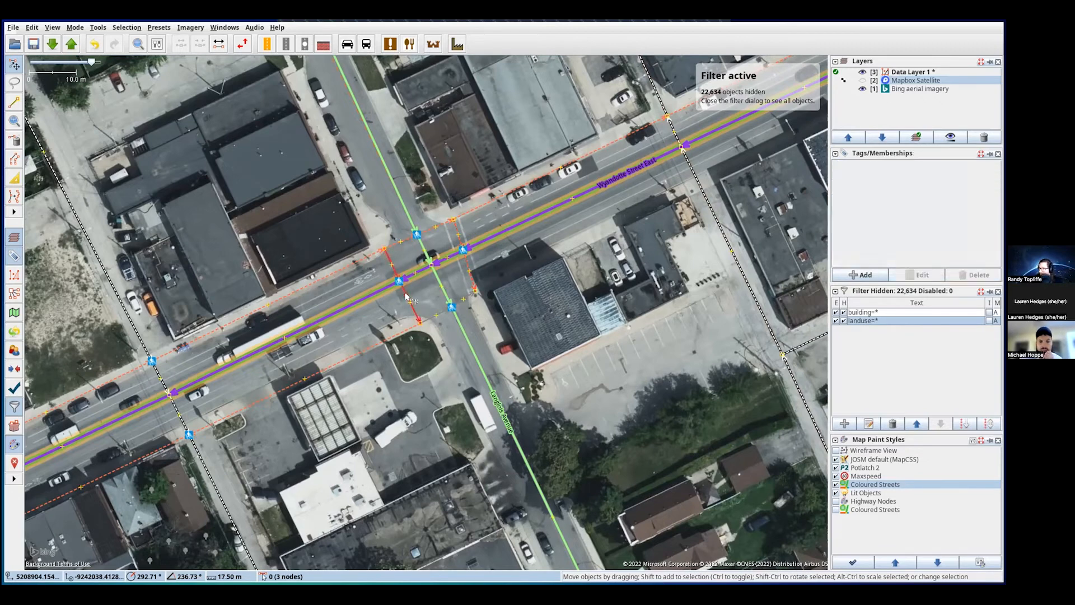
left_click(398, 281)
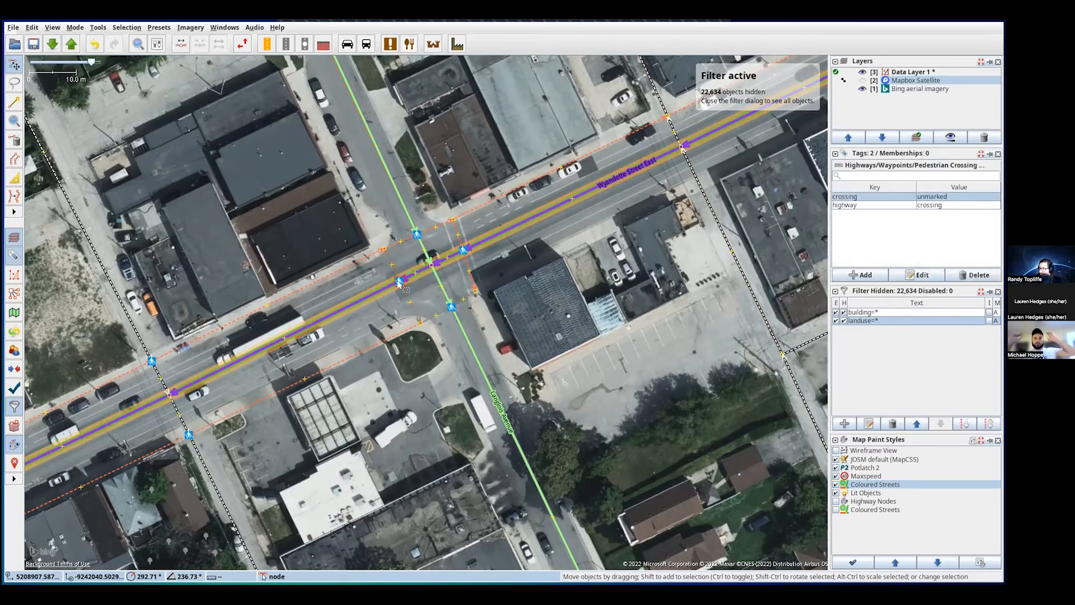
left_click(425, 261)
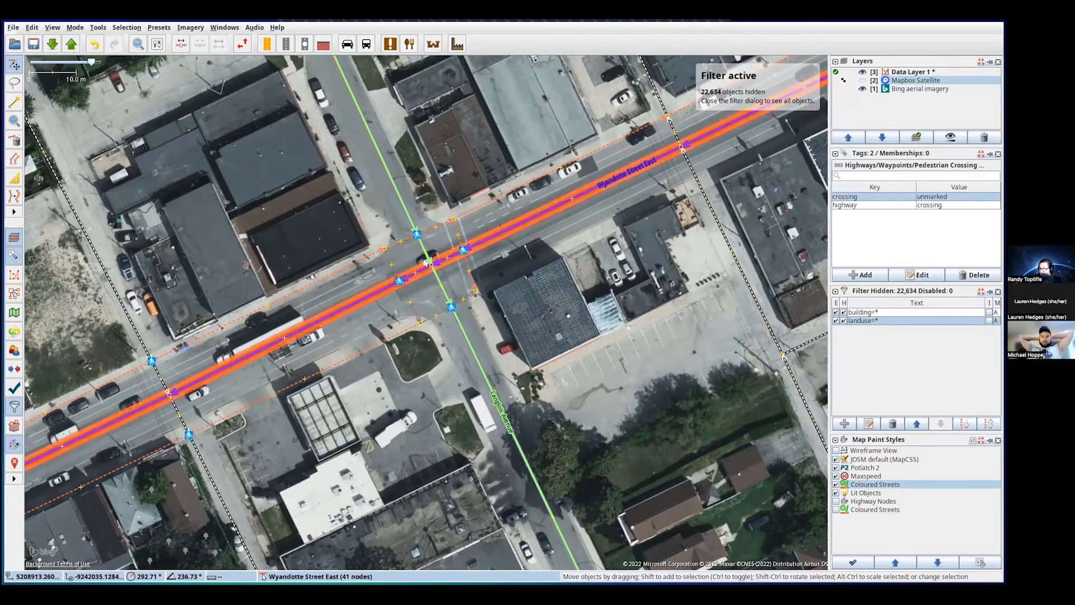
left_click(417, 234)
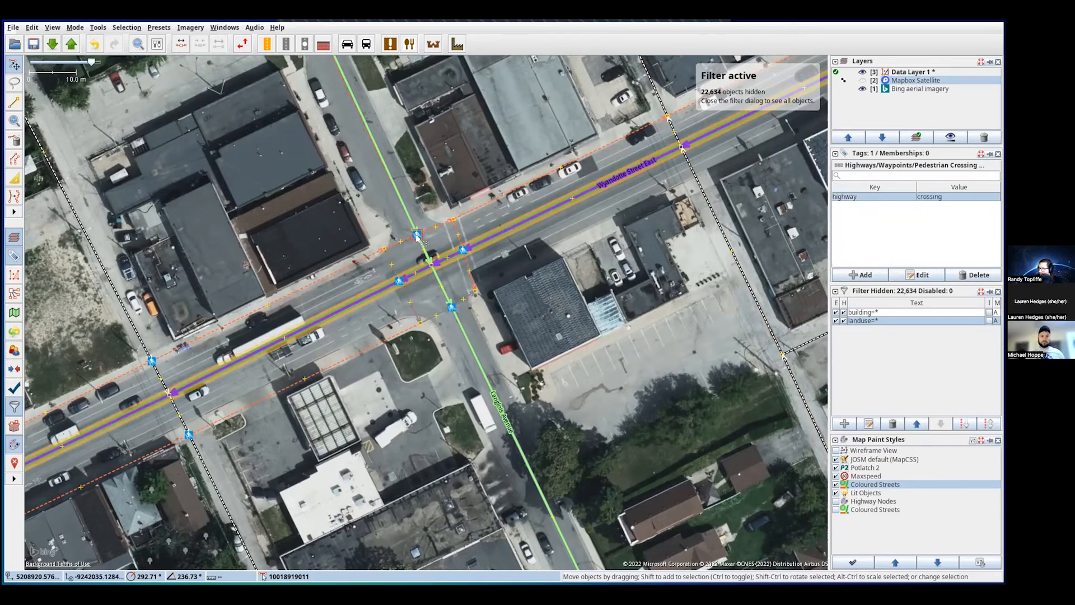
left_click(463, 250)
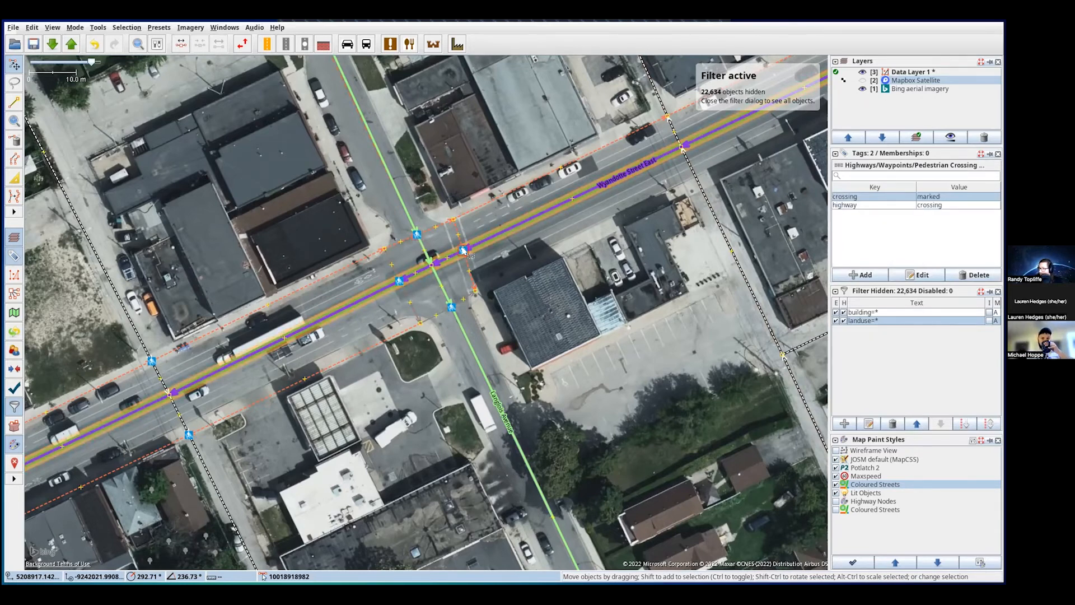
left_click(417, 235)
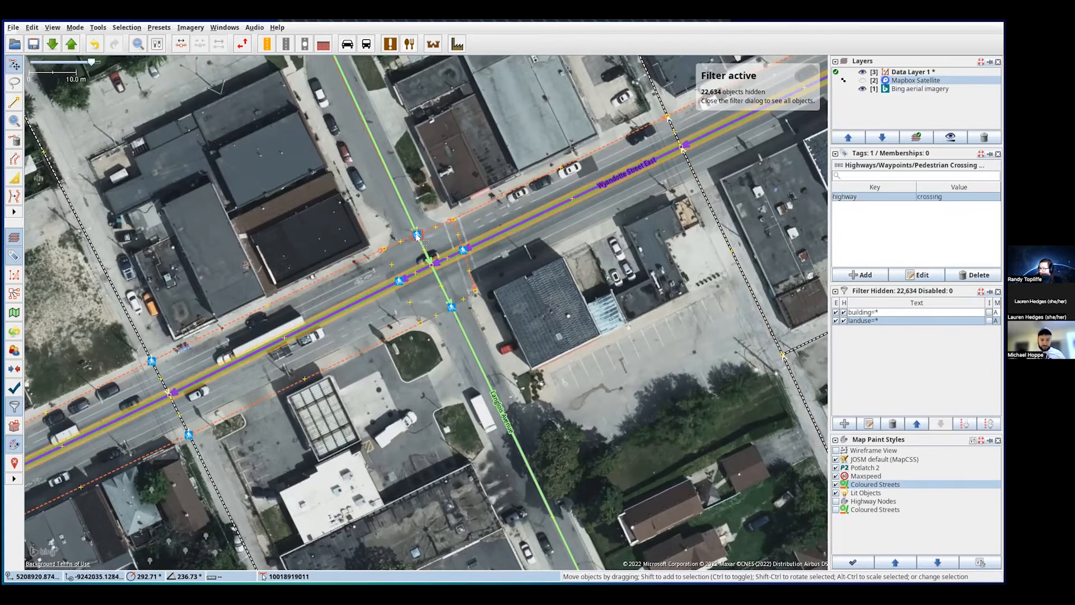
- Add crossing=unmarked to the Langlois Avenue node and to the west crossing way
key("alt+a")
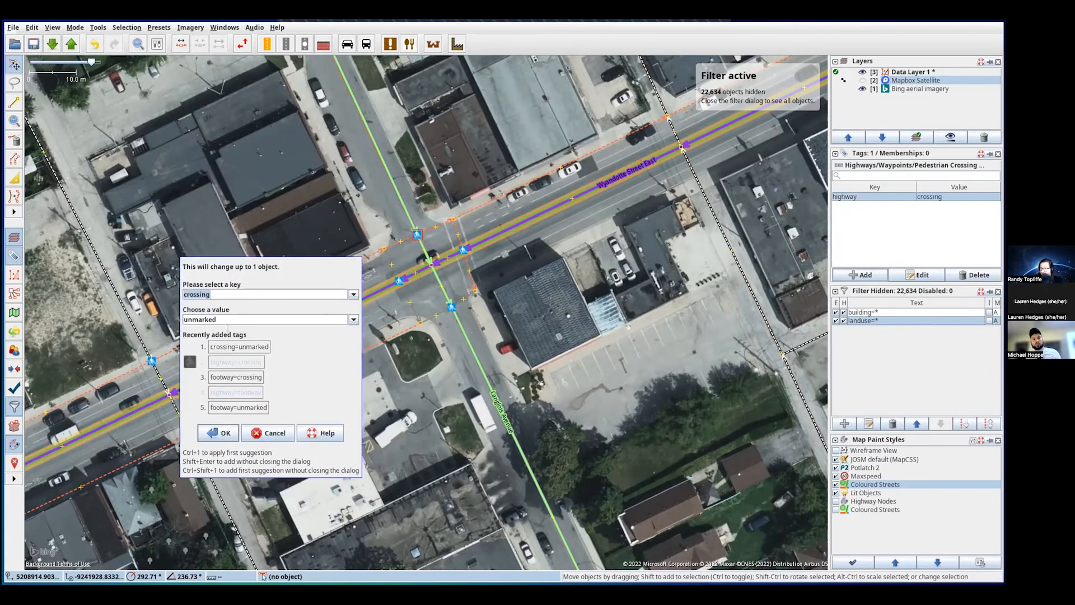
left_click(225, 431)
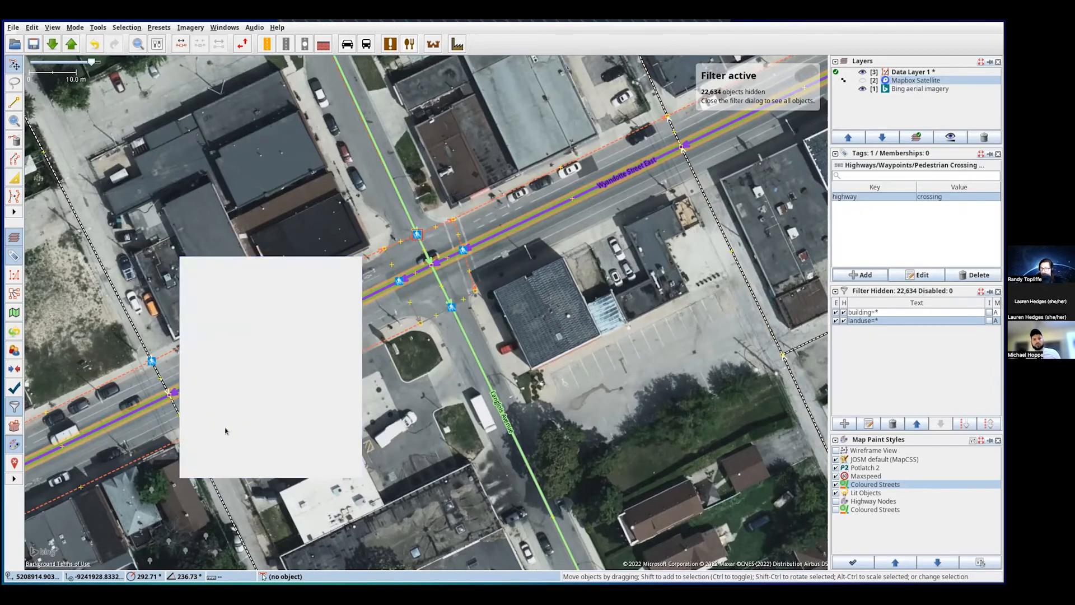
left_click(401, 285)
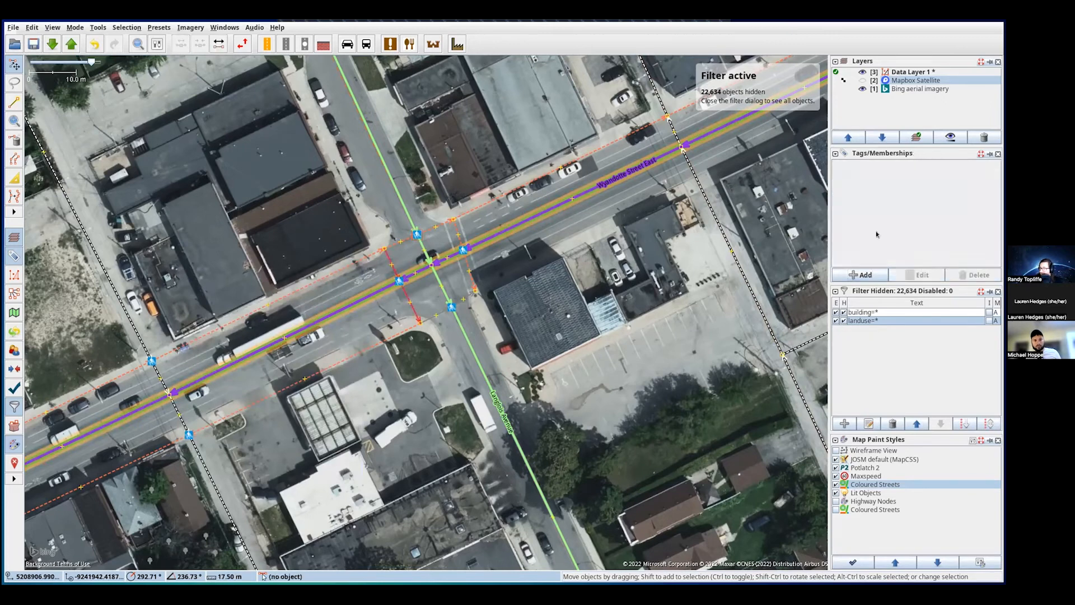
left_click(863, 273)
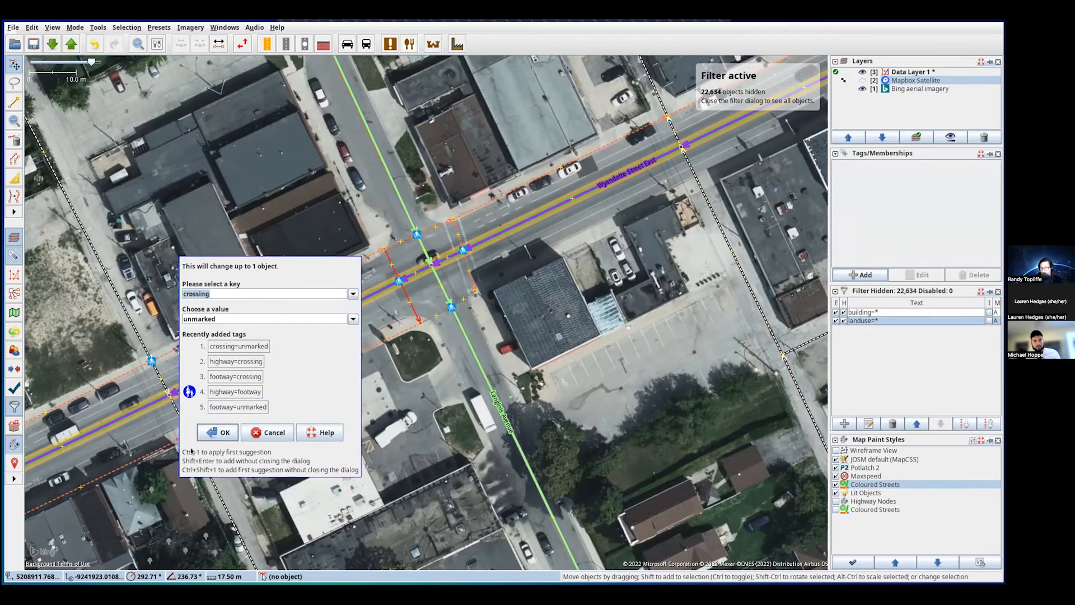
key("Return")
- Add highway=crossing and footway=crossing to the west crossing way
key("alt+a")
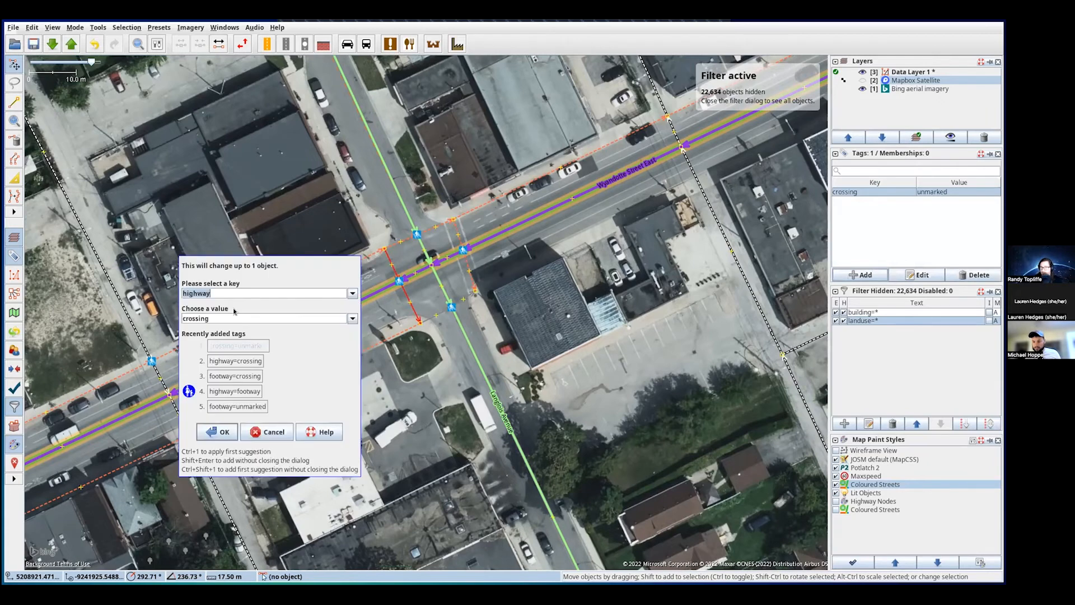
left_click(217, 432)
left_click(841, 273)
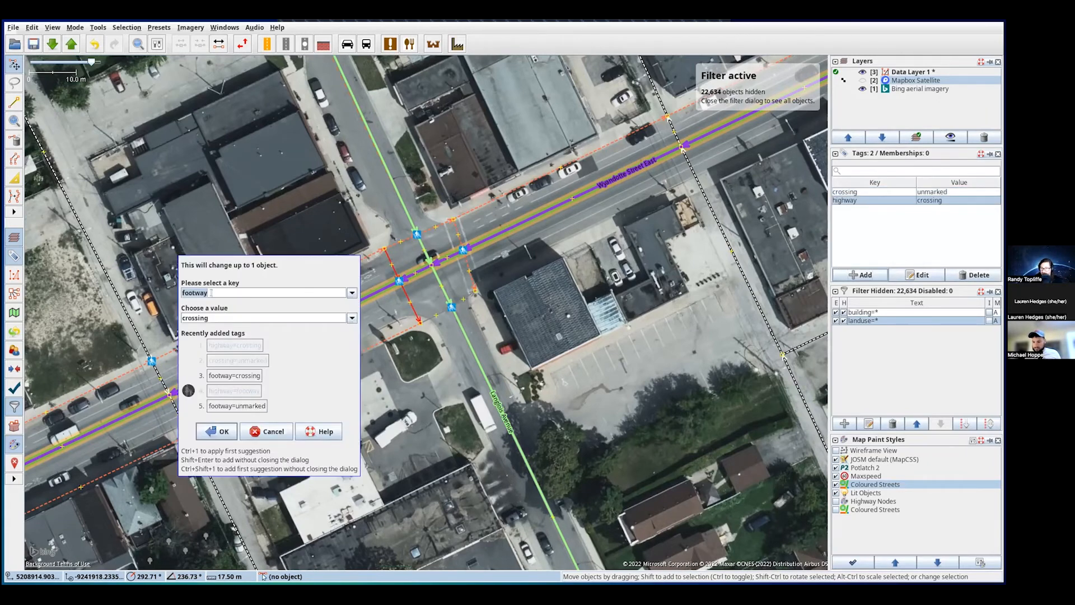
left_click(224, 432)
- After comparing with the east crossing, change the west way's highway value to footway and check neighbouring tags
left_click(424, 294)
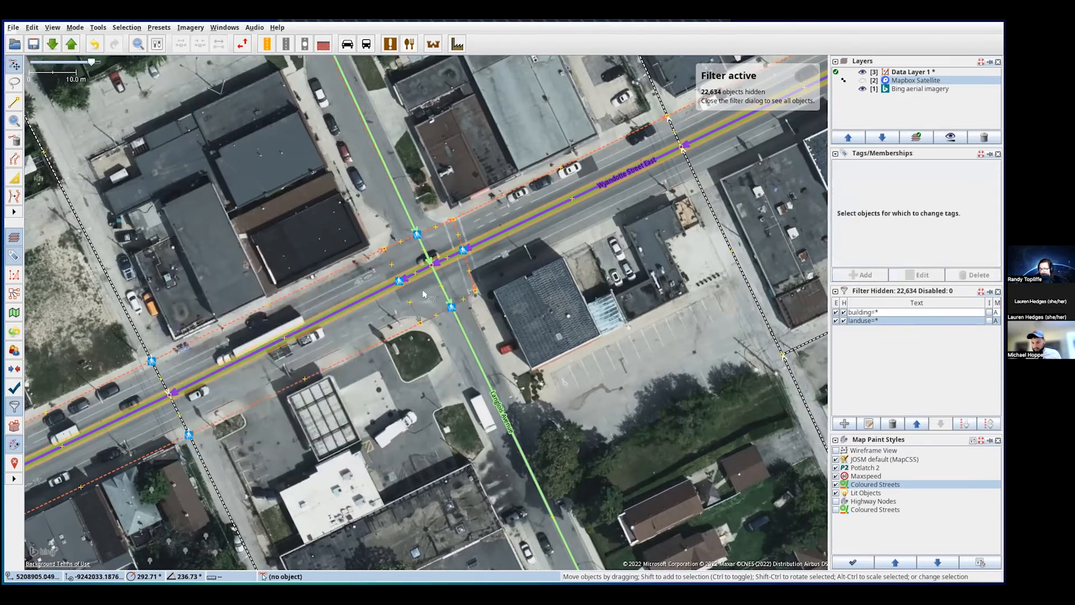
left_click(407, 299)
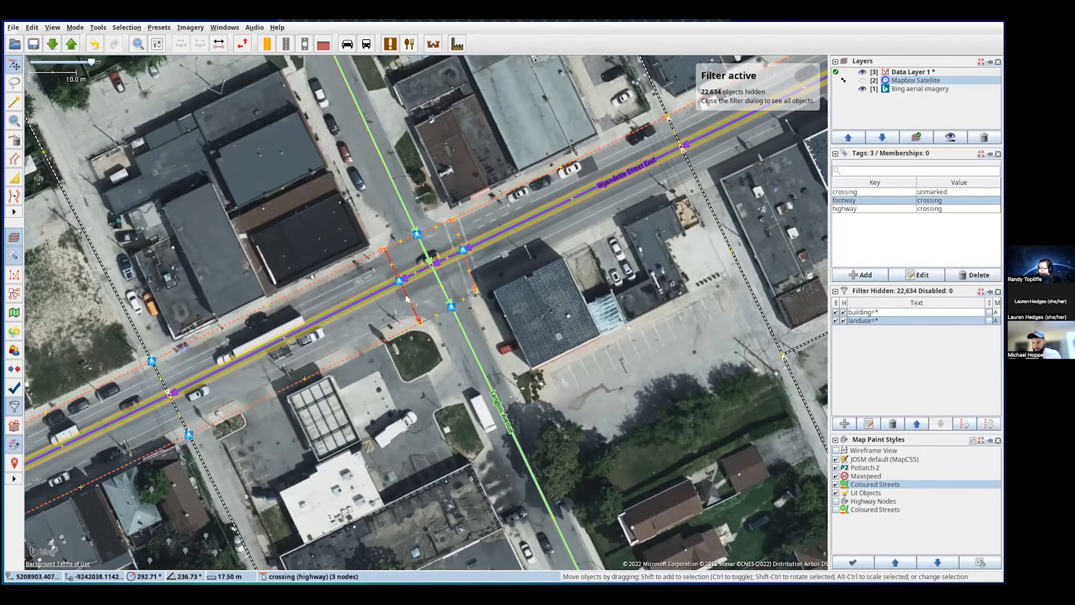
left_click(468, 283)
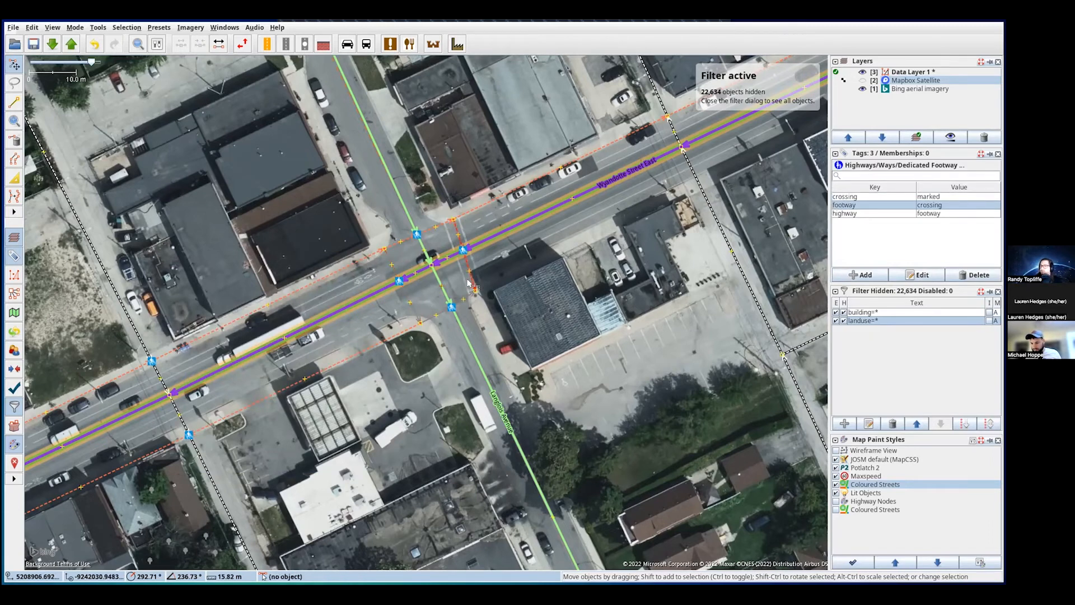
left_click(408, 299)
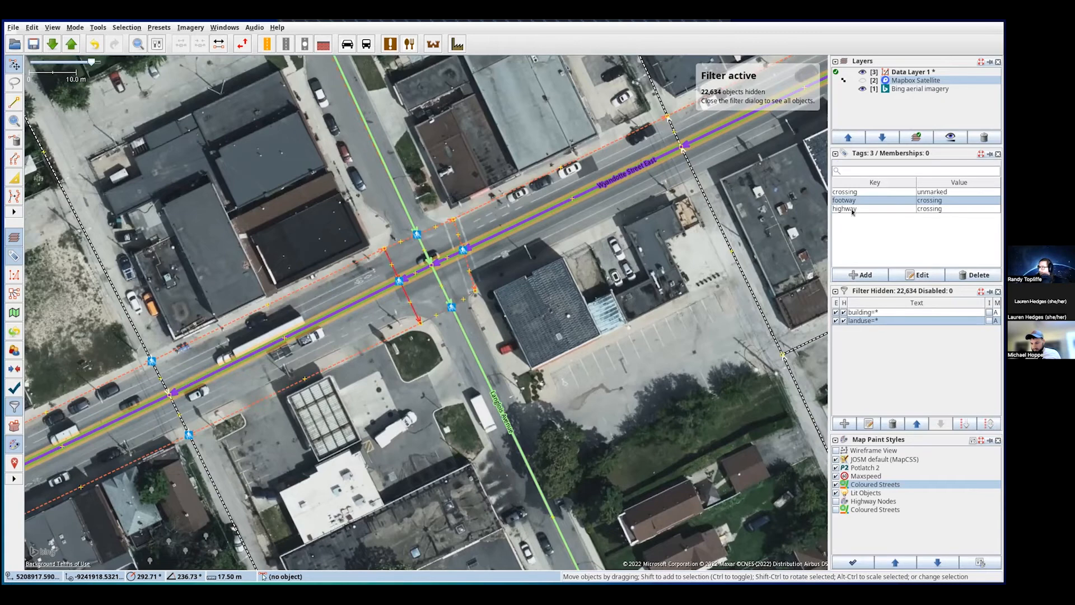
left_click(932, 212)
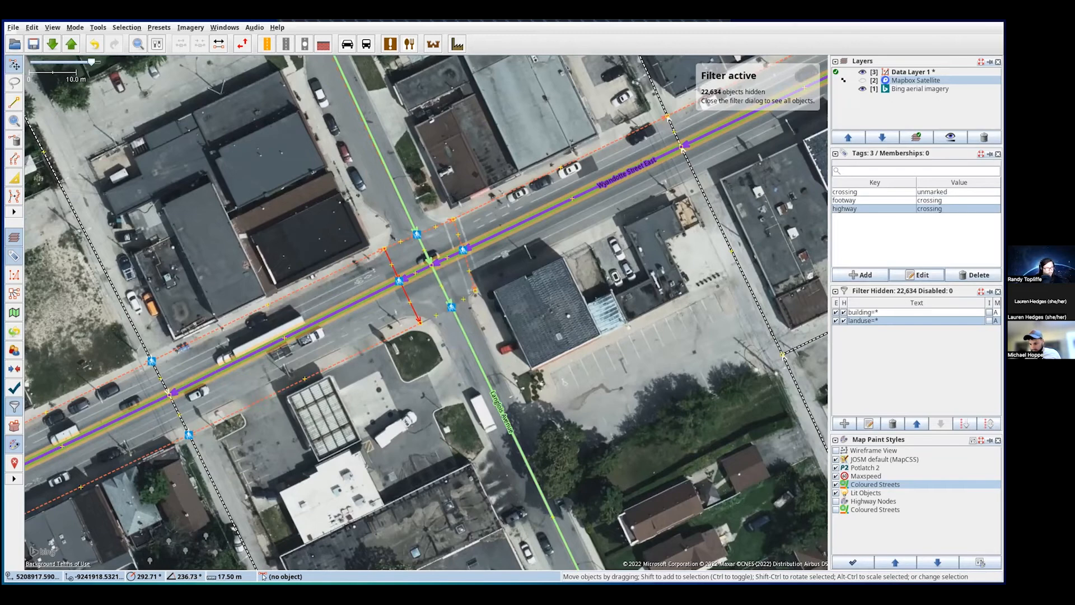
key("Return")
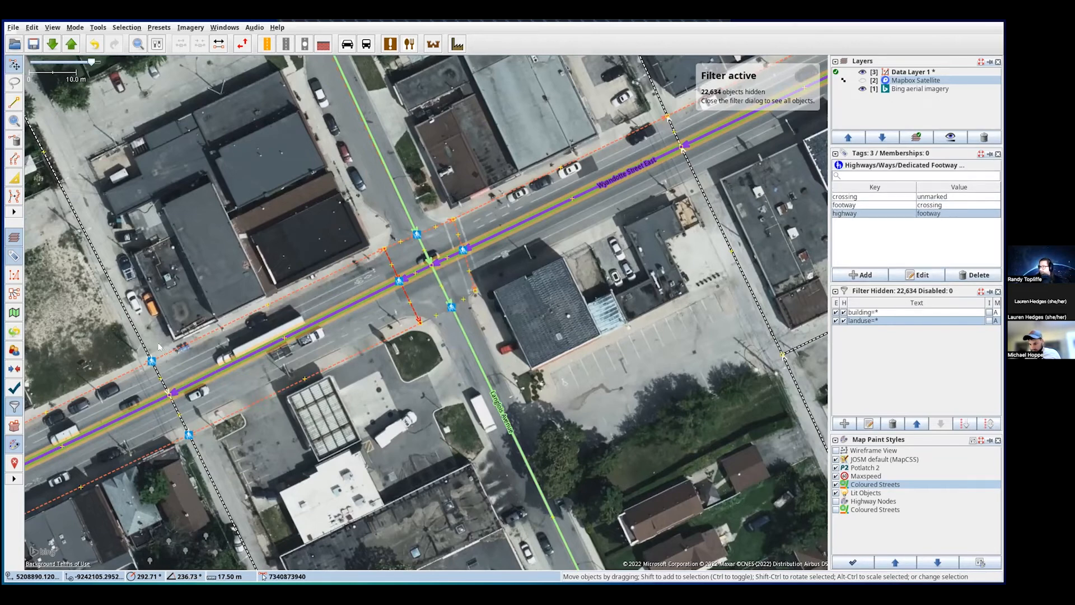
left_click(426, 295)
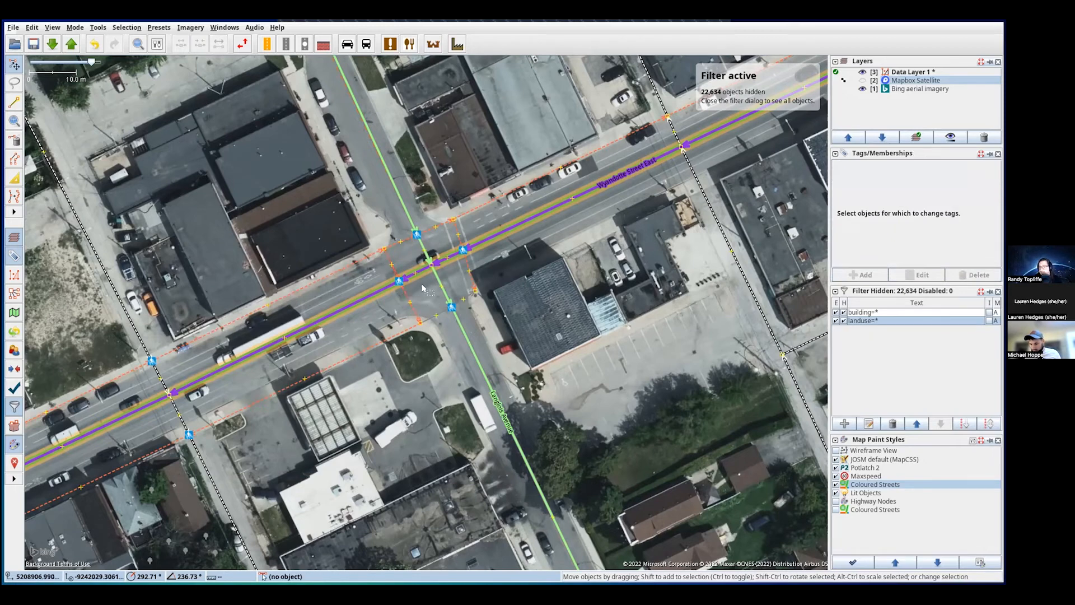
left_click(464, 262)
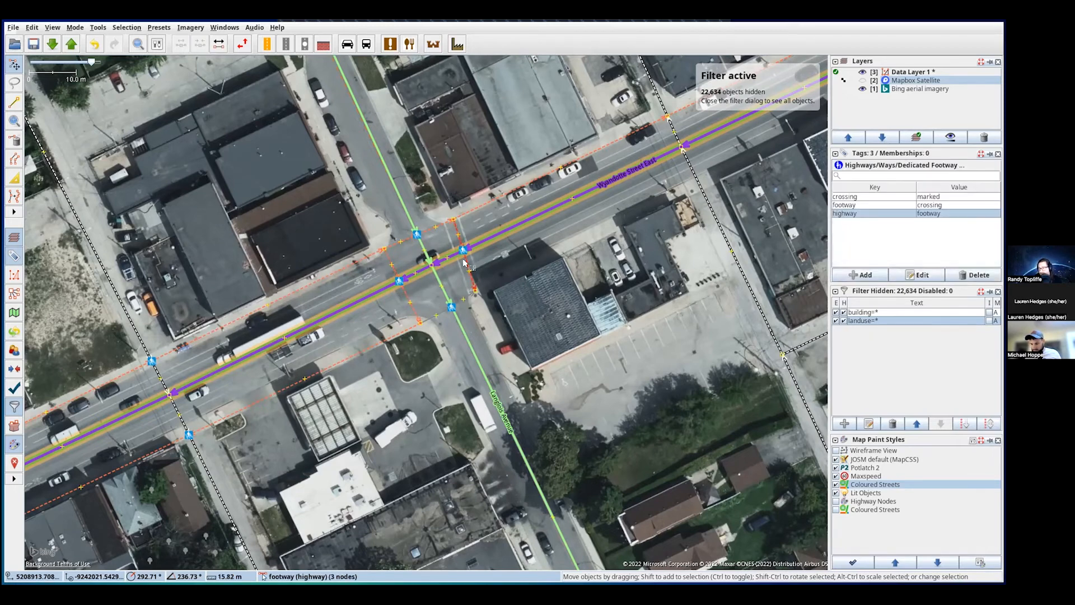
left_click(407, 242)
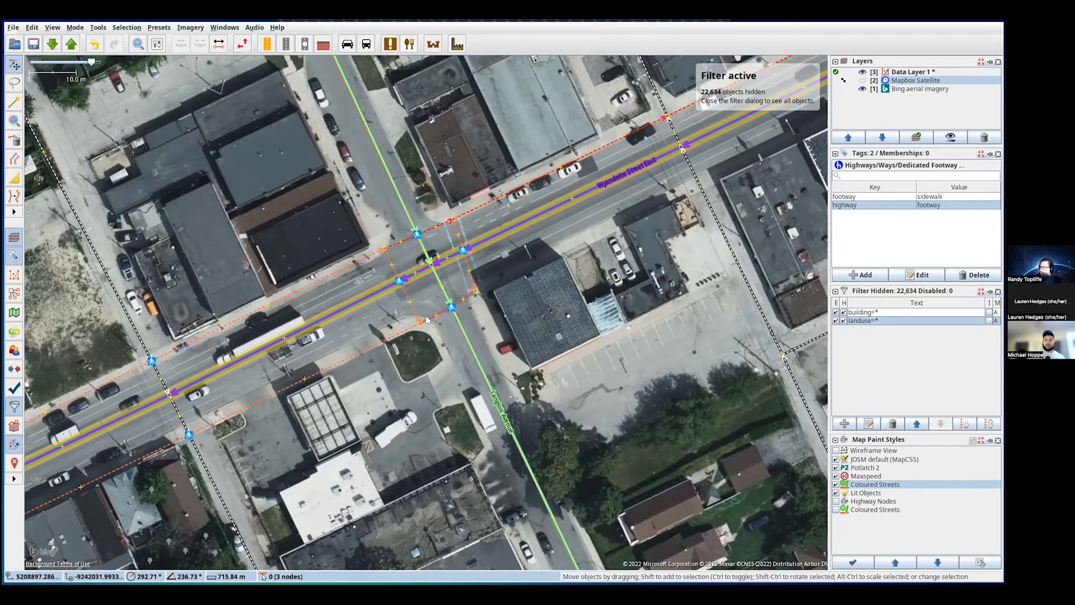
- Give the new crossing way three tags: highway=footway, footway=crossing, crossing=unmarked
left_click(426, 320)
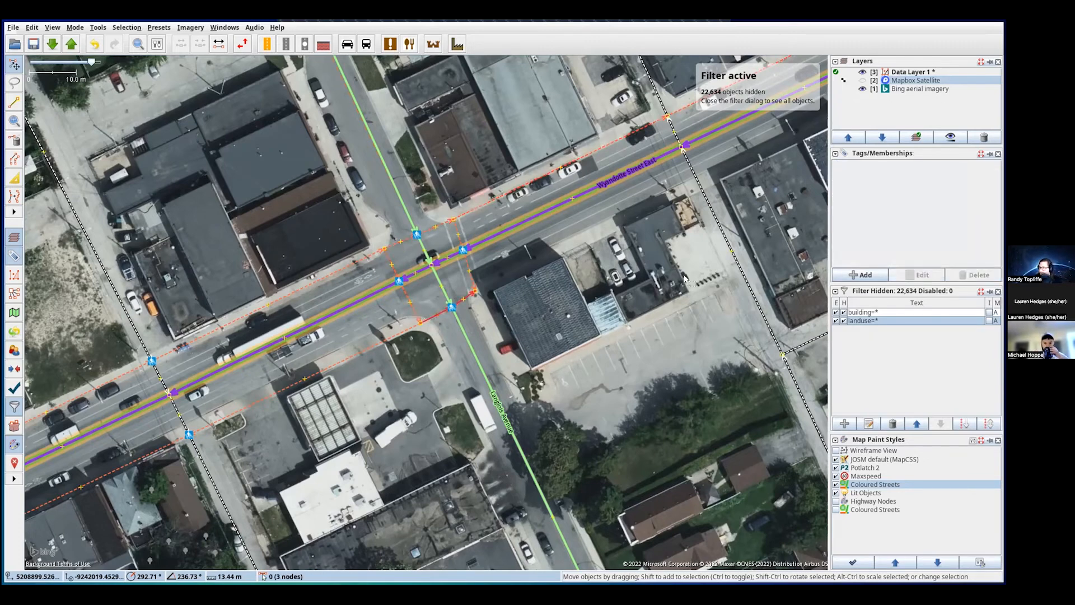
left_click(857, 273)
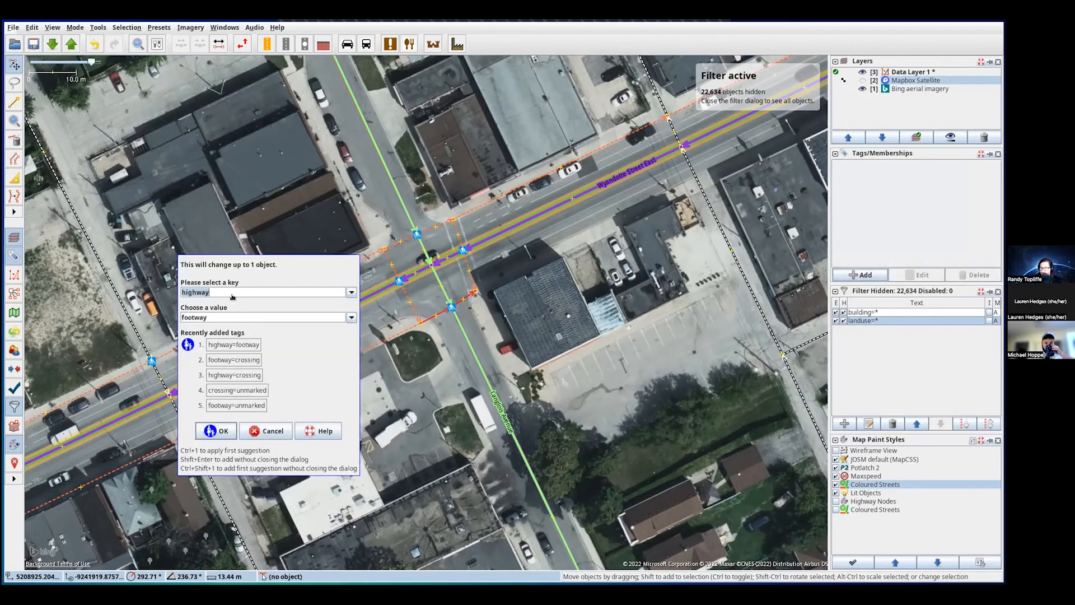
left_click(218, 430)
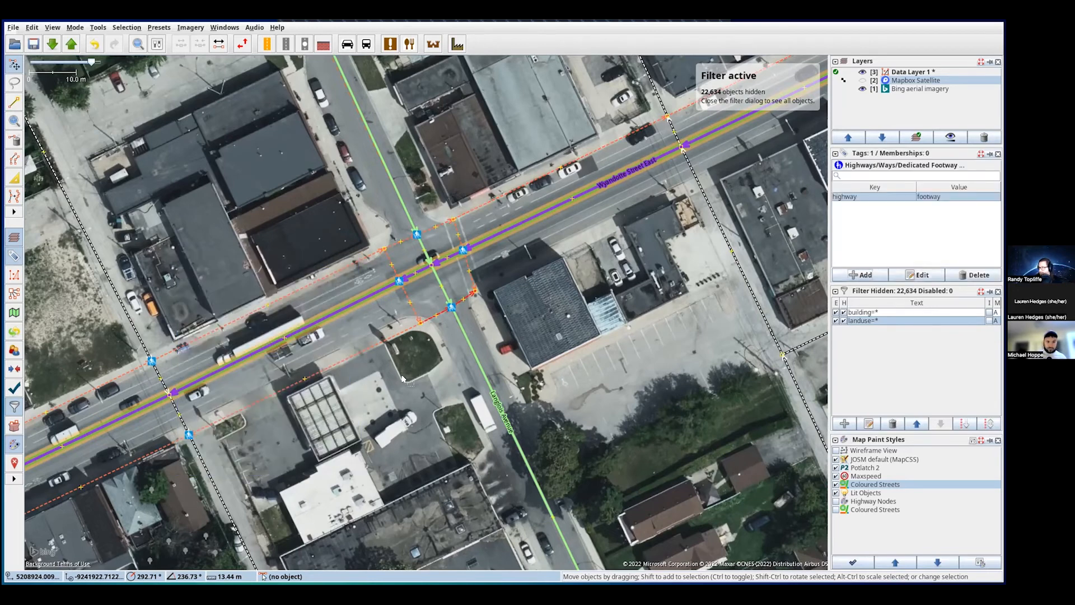
left_click(861, 273)
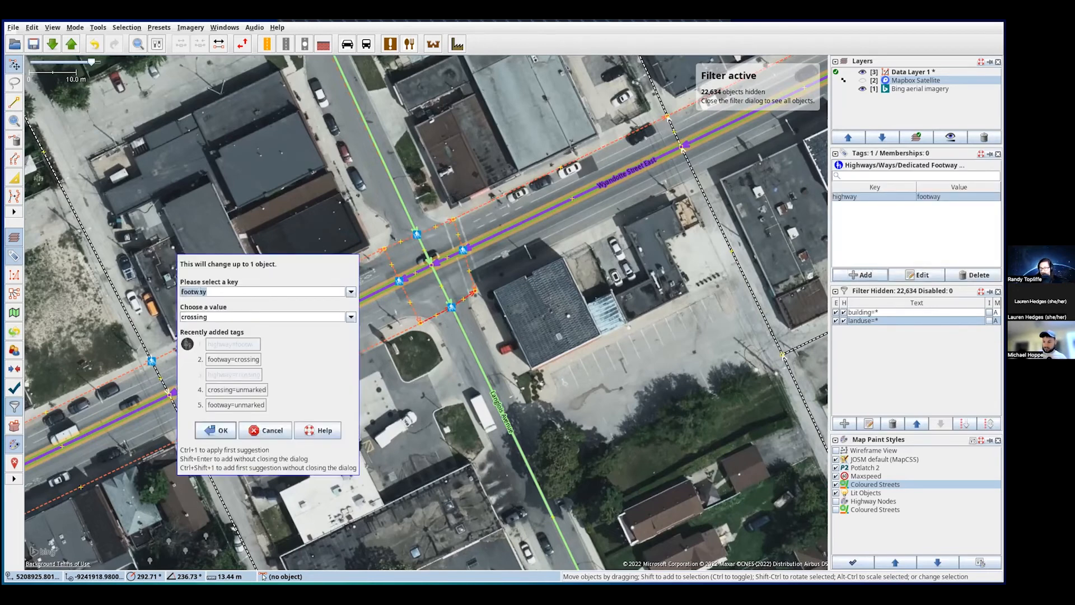
left_click(216, 430)
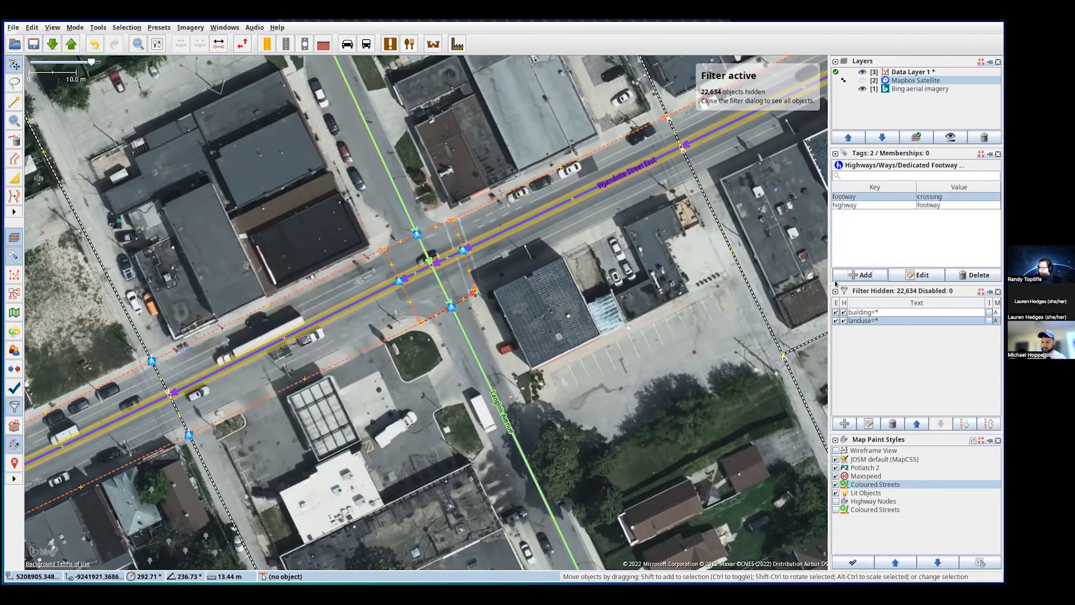
left_click(862, 275)
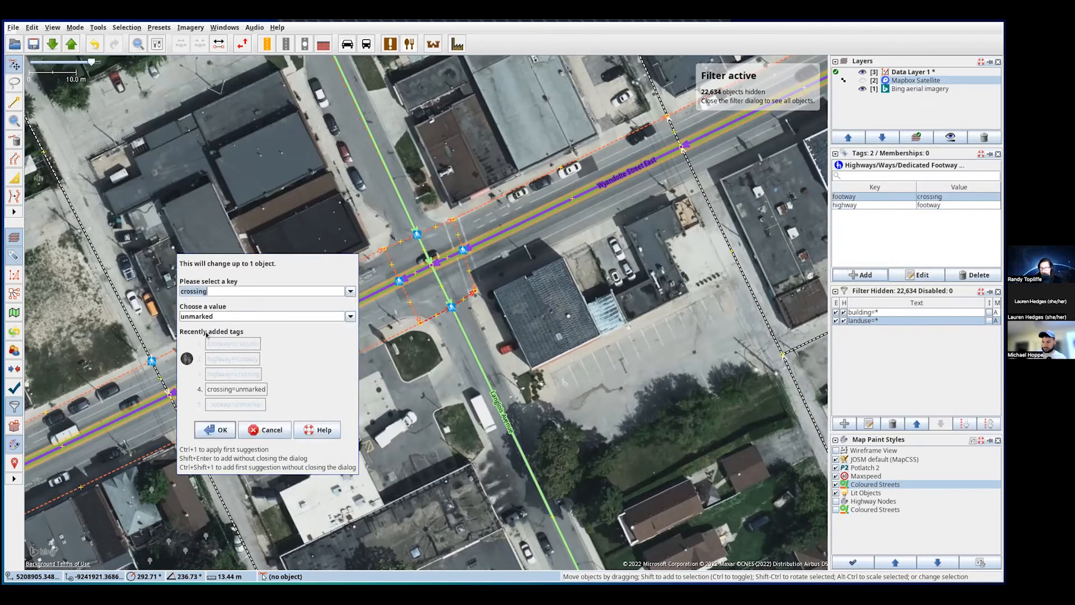
left_click(229, 435)
left_click(473, 317)
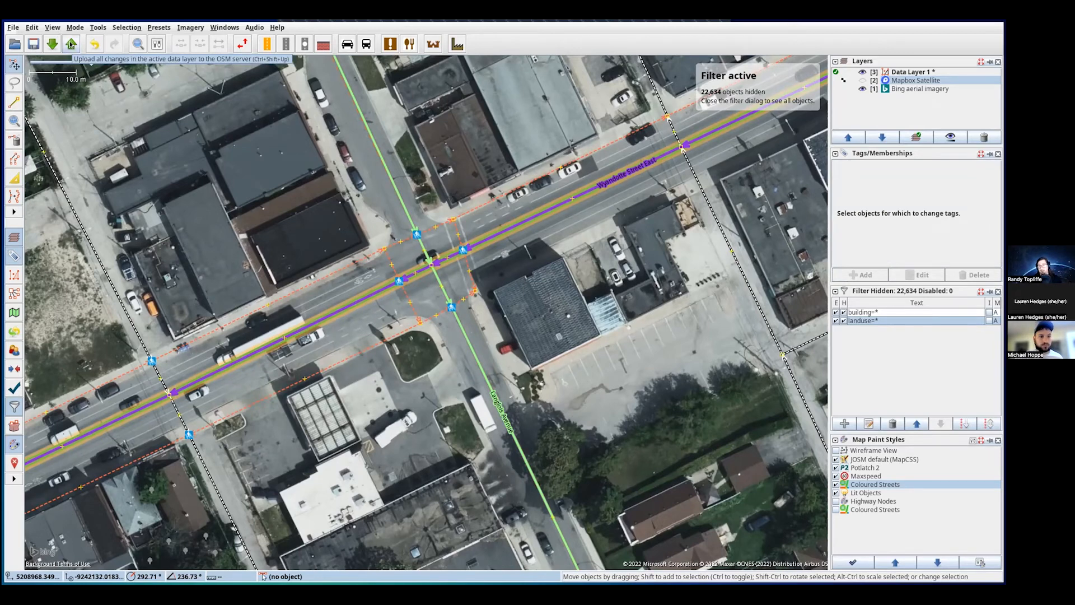
- Start uploading Data Layer 1 and move the upload dialog (4 to add, 4 to modify) into view
left_click(950, 74)
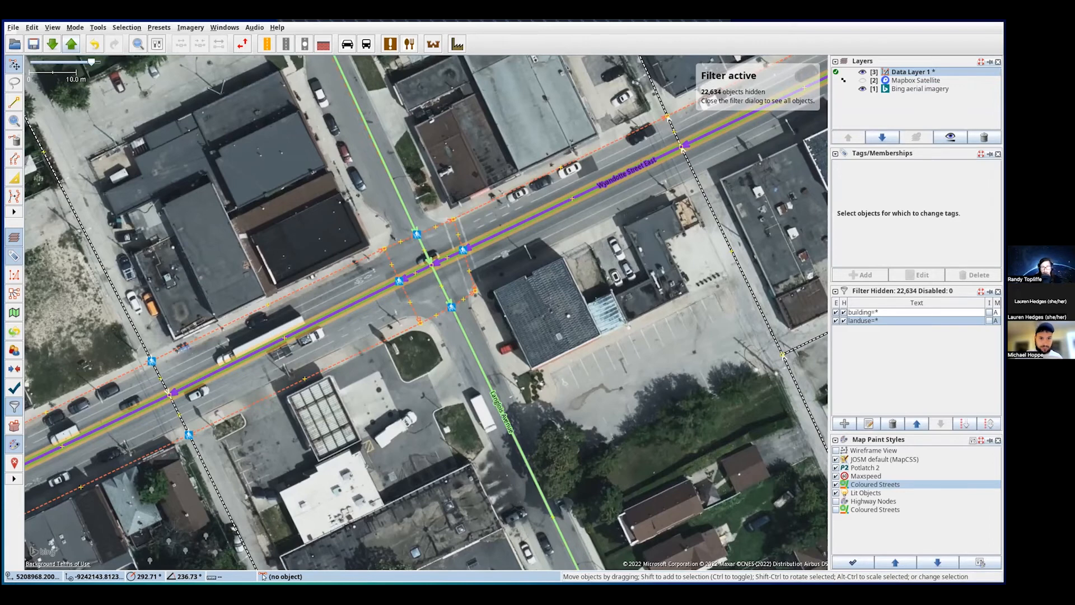
left_click_drag(3, 182, 111, 187)
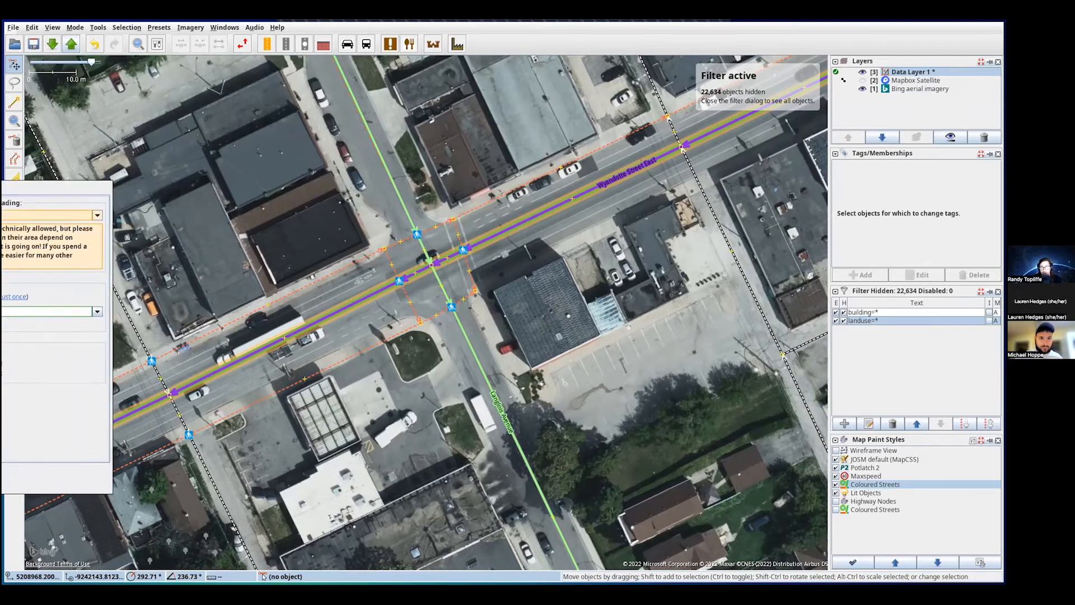
left_click_drag(24, 188, 479, 166)
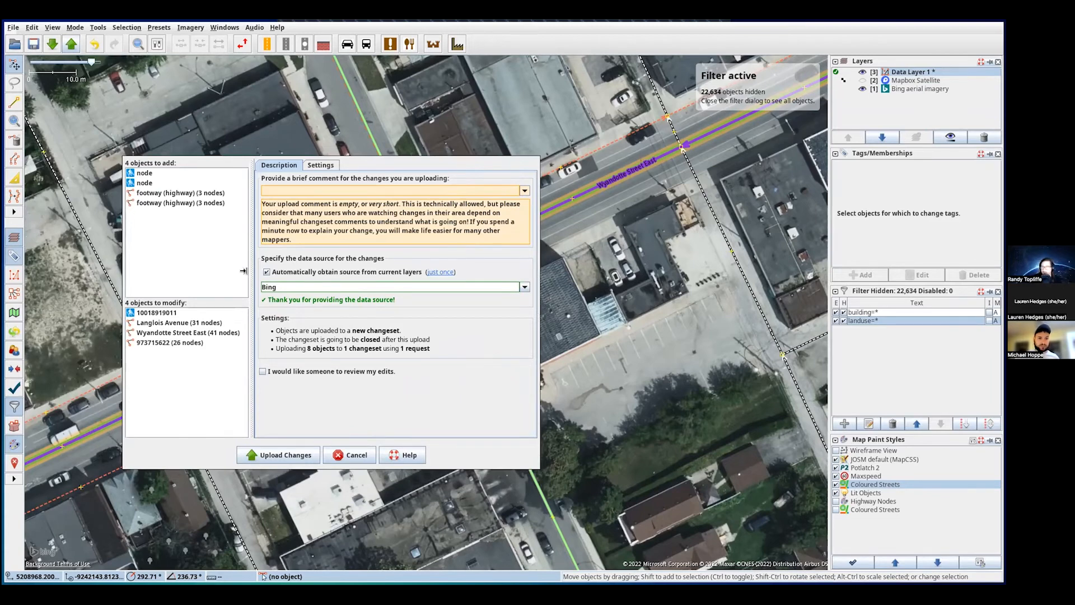
left_click_drag(274, 224, 649, 295)
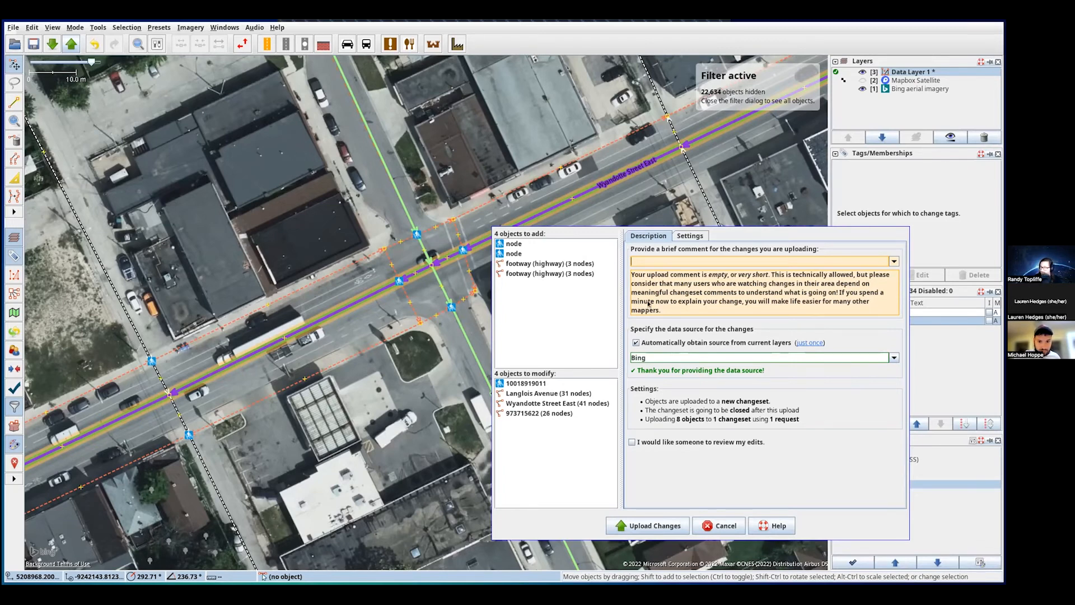
left_click_drag(648, 303, 646, 261)
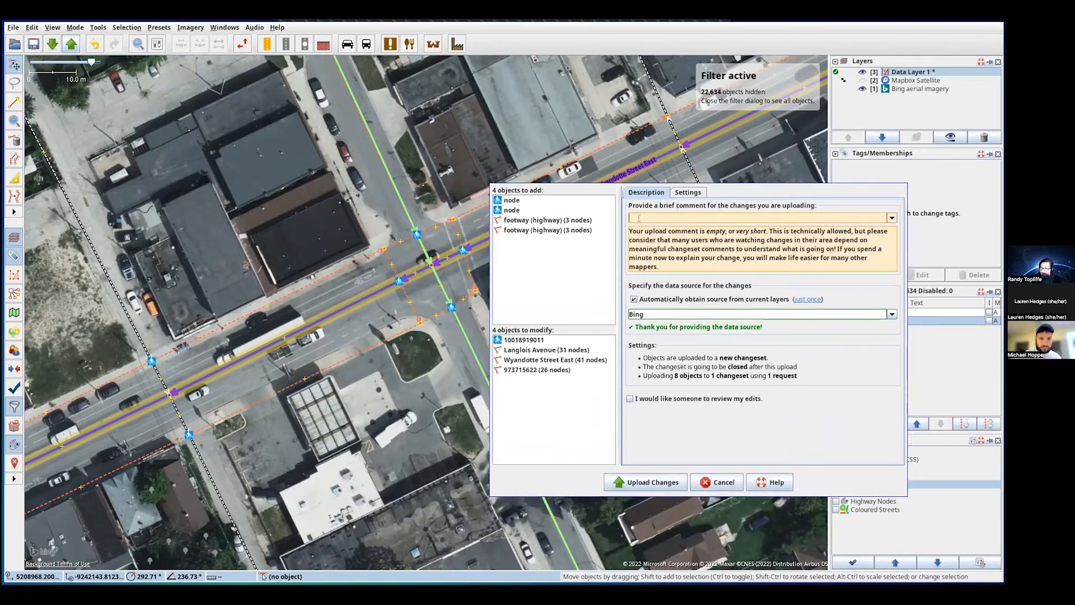
- Enter the changeset comment 'Add in missing unmarked cross walks'
type("A")
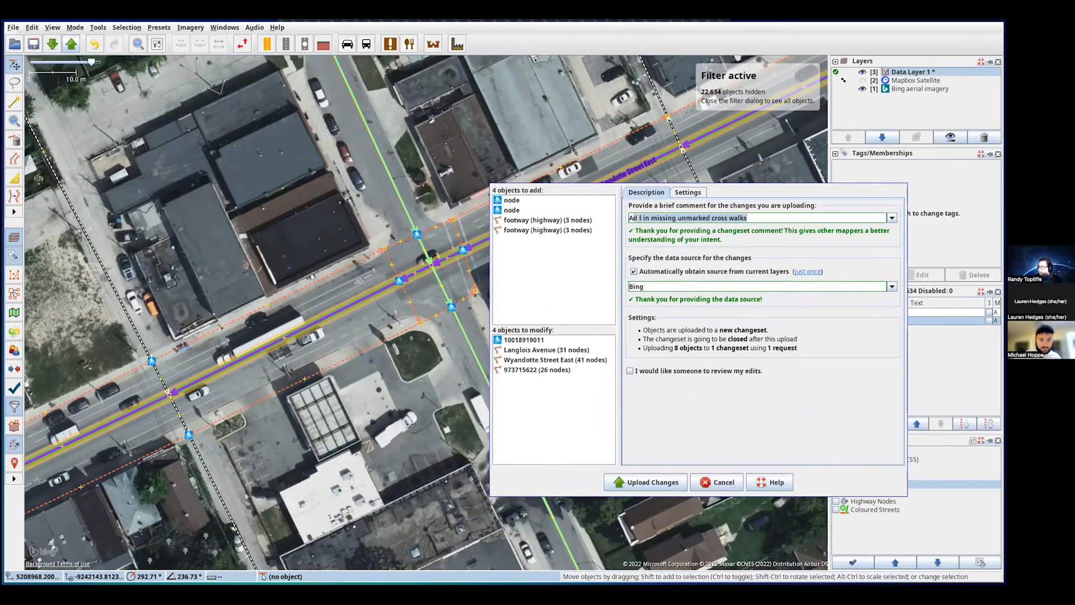
left_click(662, 217)
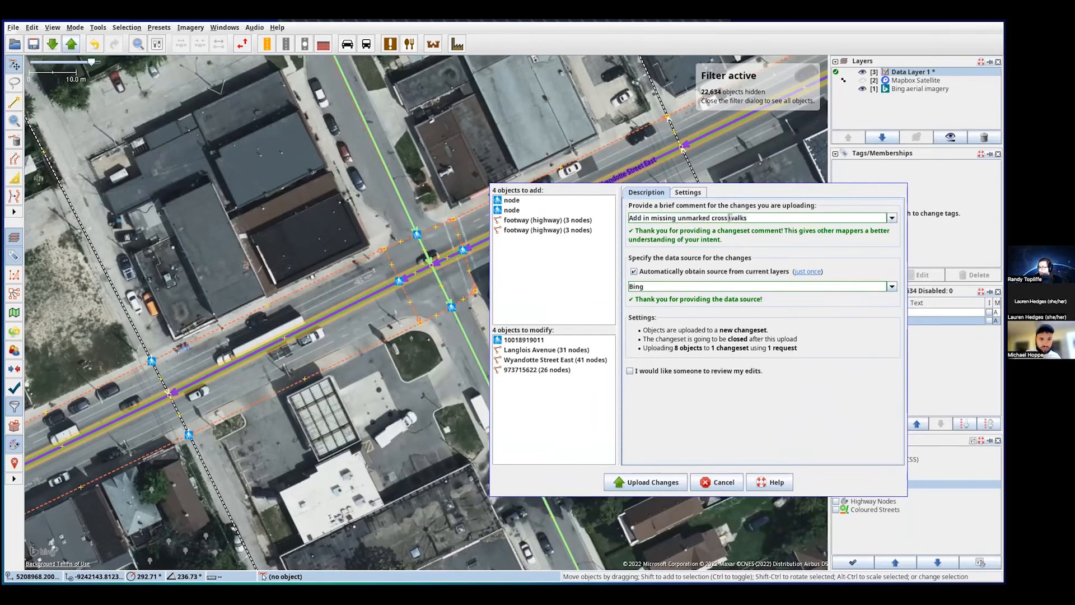
left_click_drag(729, 218, 628, 218)
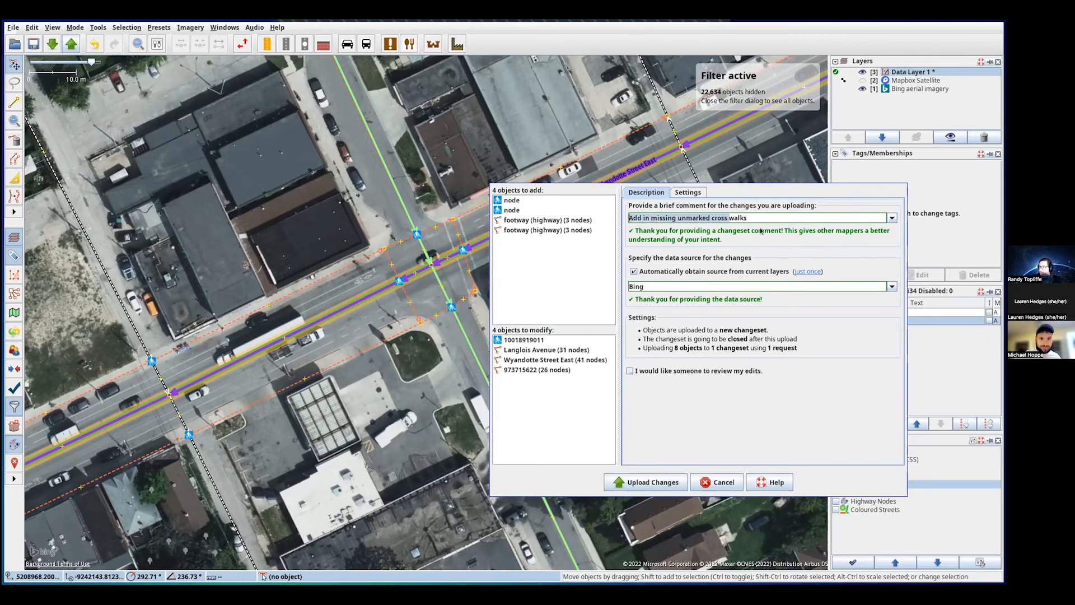
left_click(760, 218)
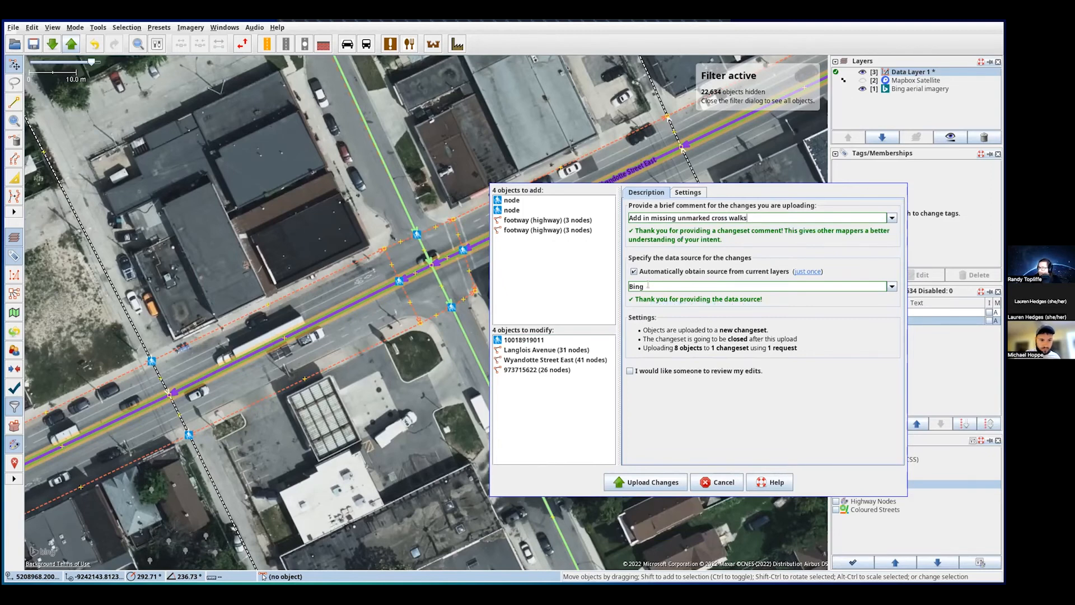
- Keep Bing as the source, request a review of the edits, and upload the changes
left_click(648, 285)
left_click(892, 286)
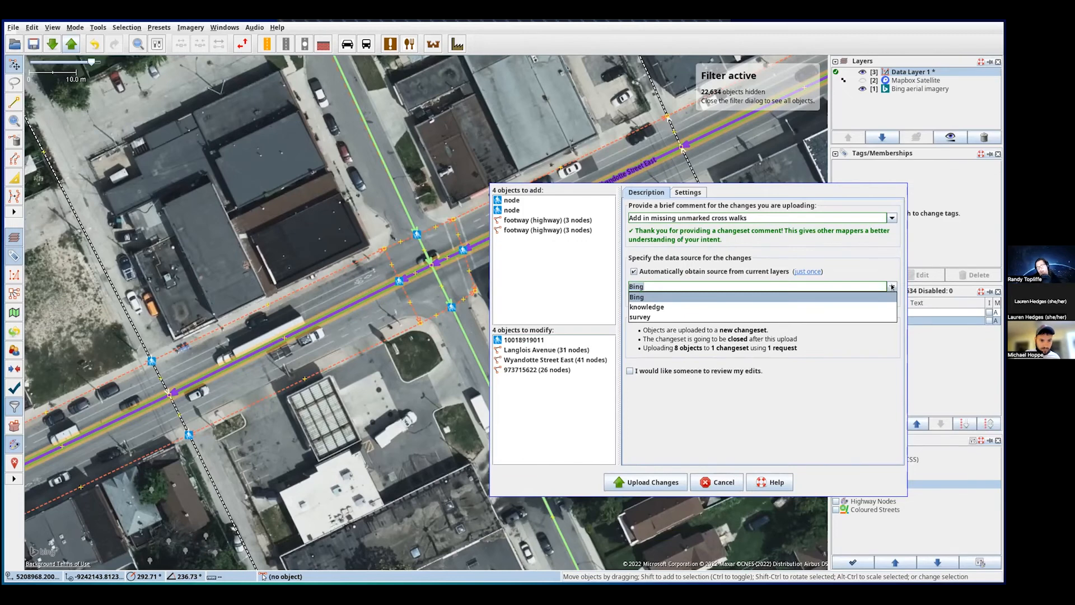
left_click(642, 298)
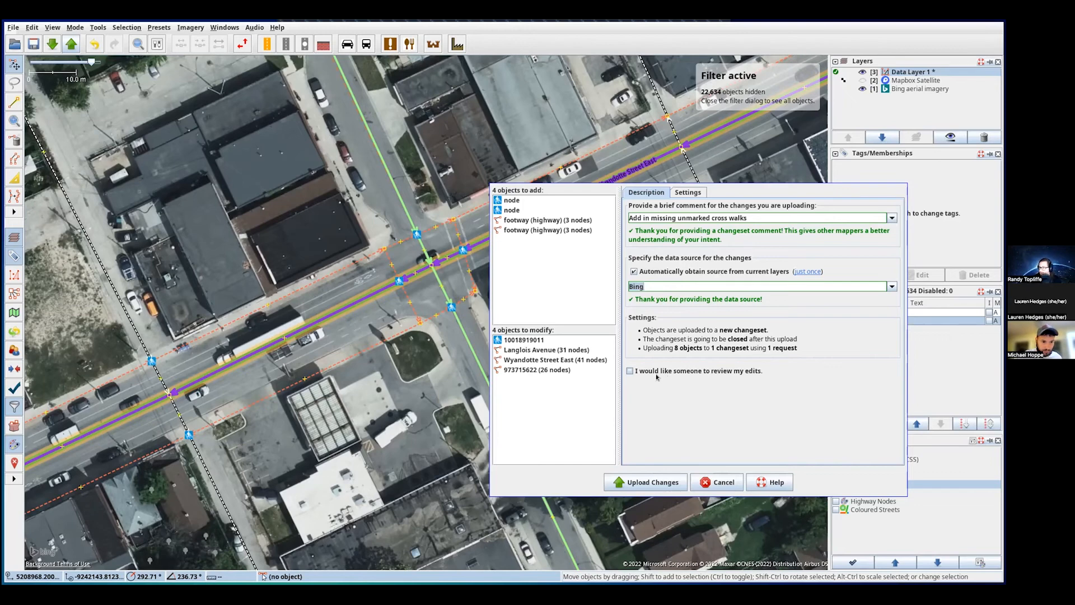
left_click(660, 374)
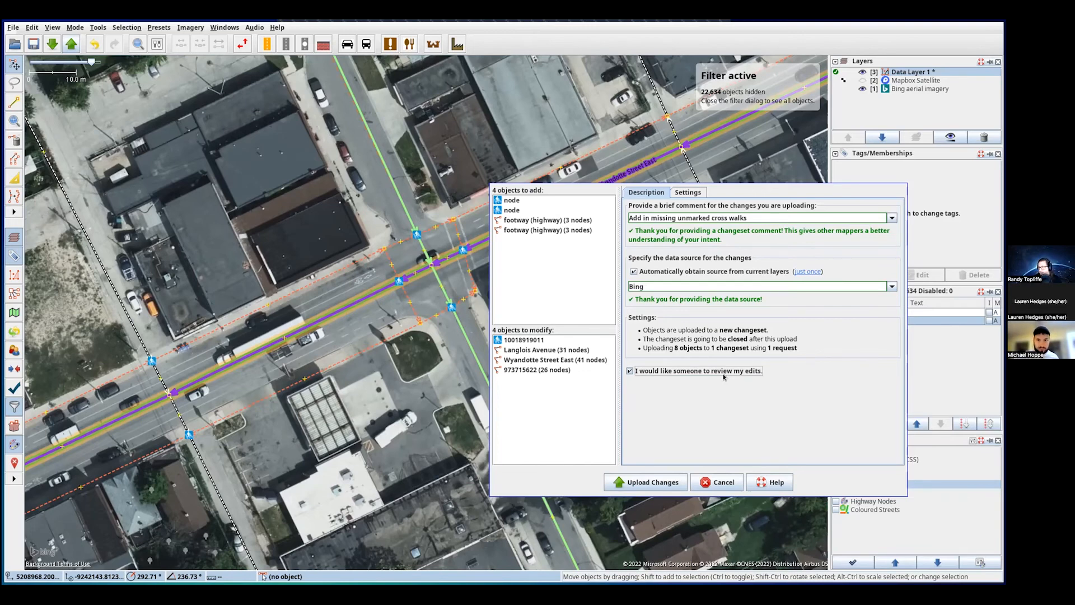
left_click(645, 482)
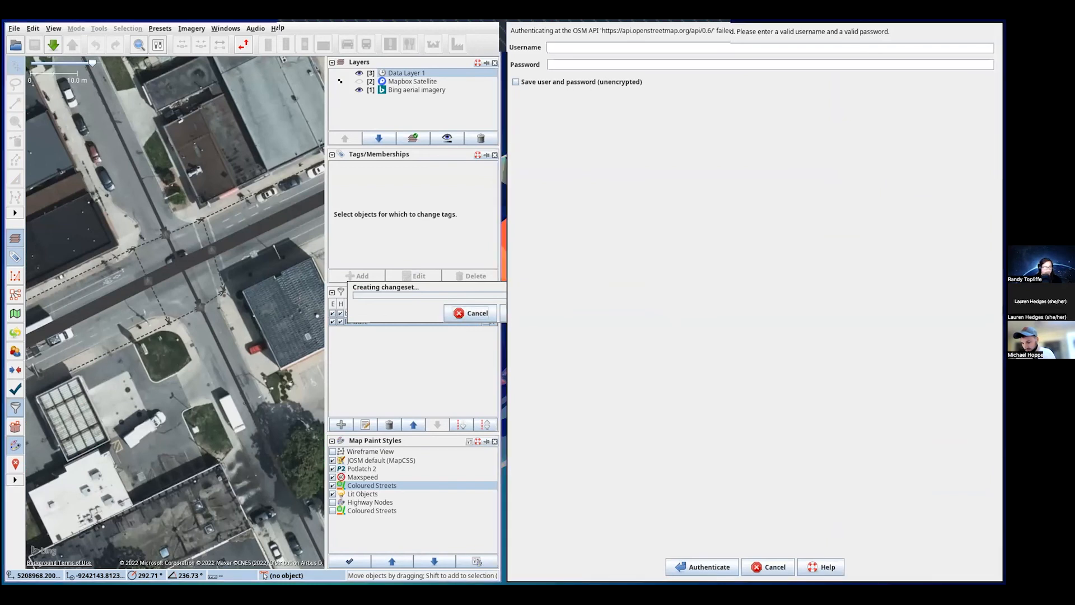
- Authenticate with the OSM username and password, dismiss the upload-success notice, and switch to Chrome
right_click(585, 48)
left_click(607, 100)
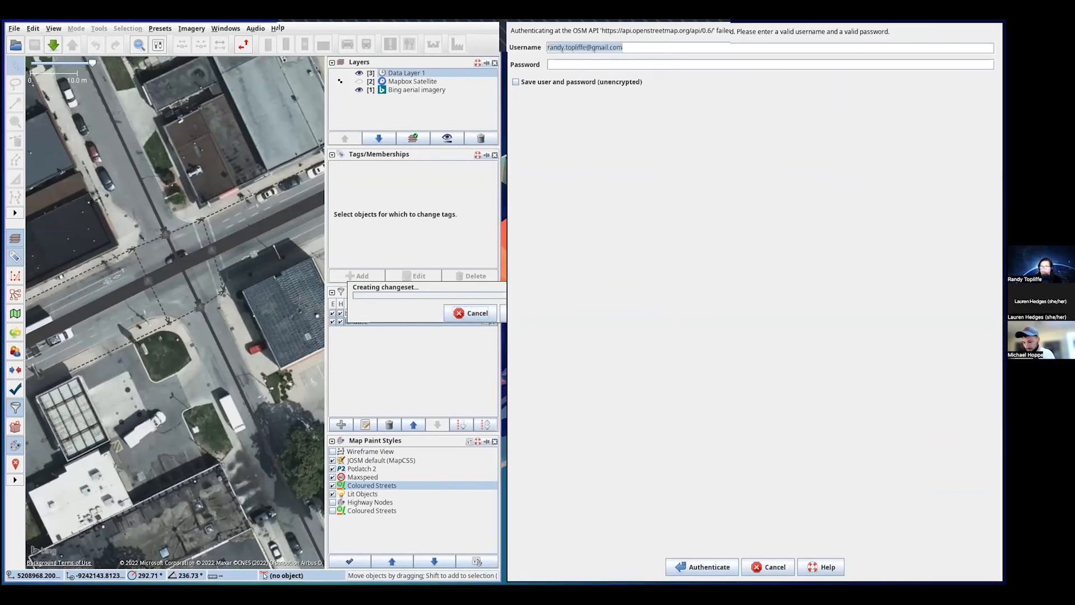
left_click(578, 63)
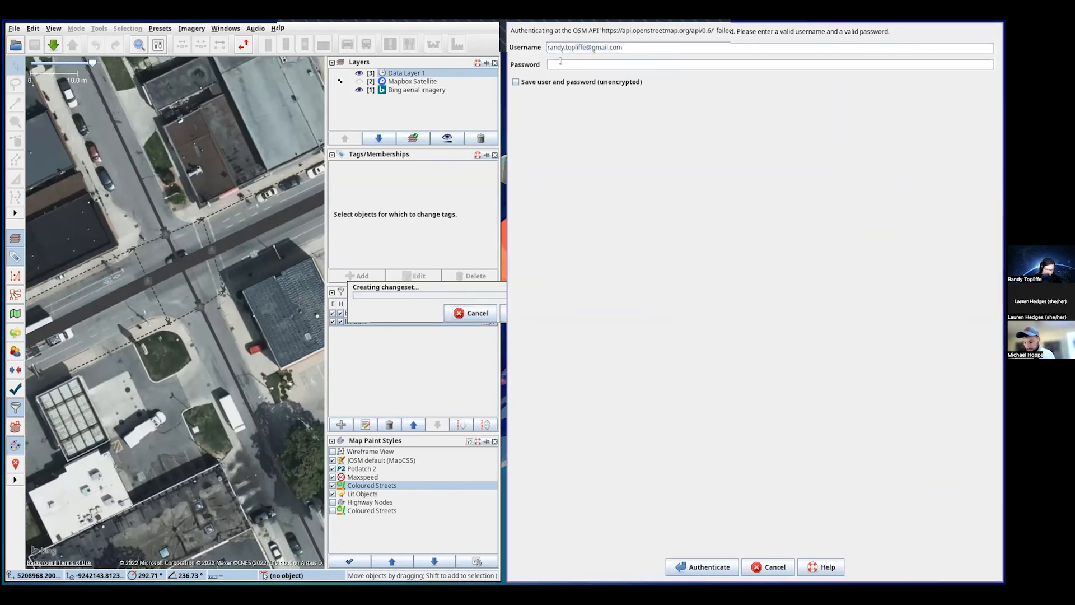
key("ctrl+v")
left_click(707, 565)
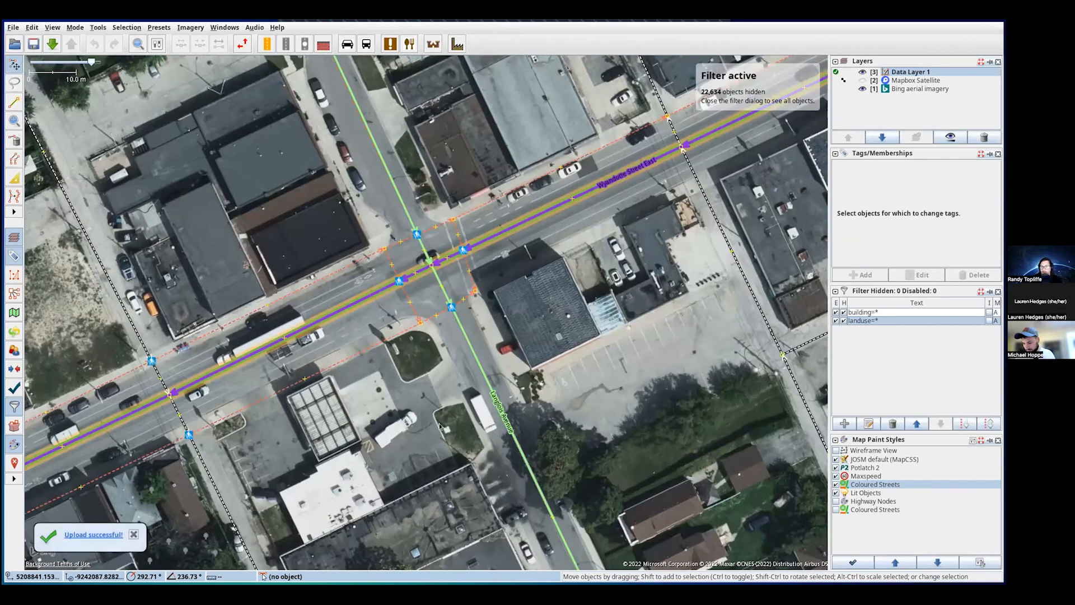
left_click(134, 536)
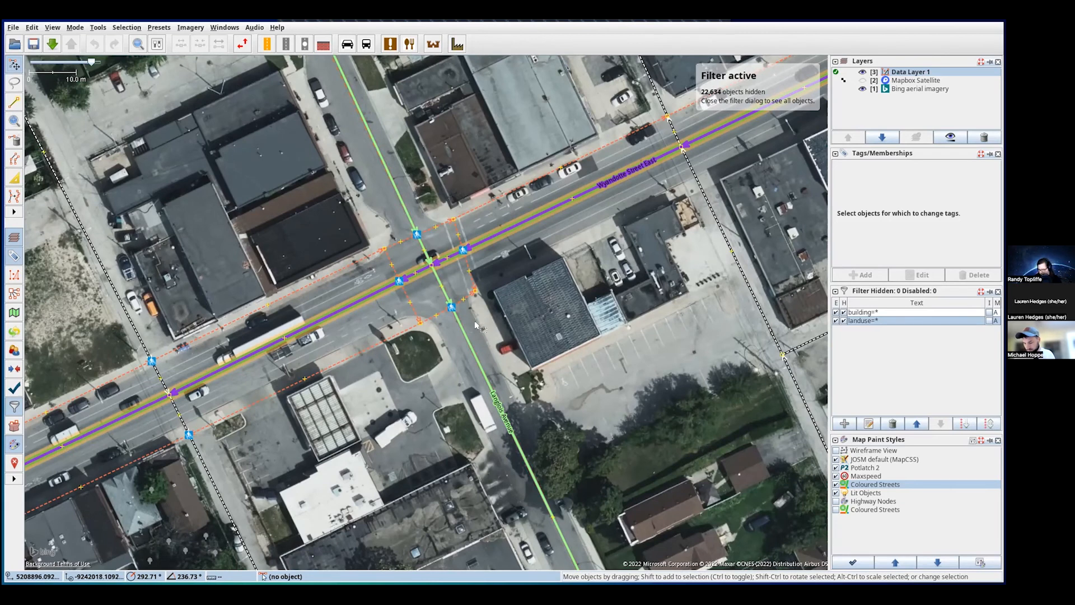
key("alt+Tab")
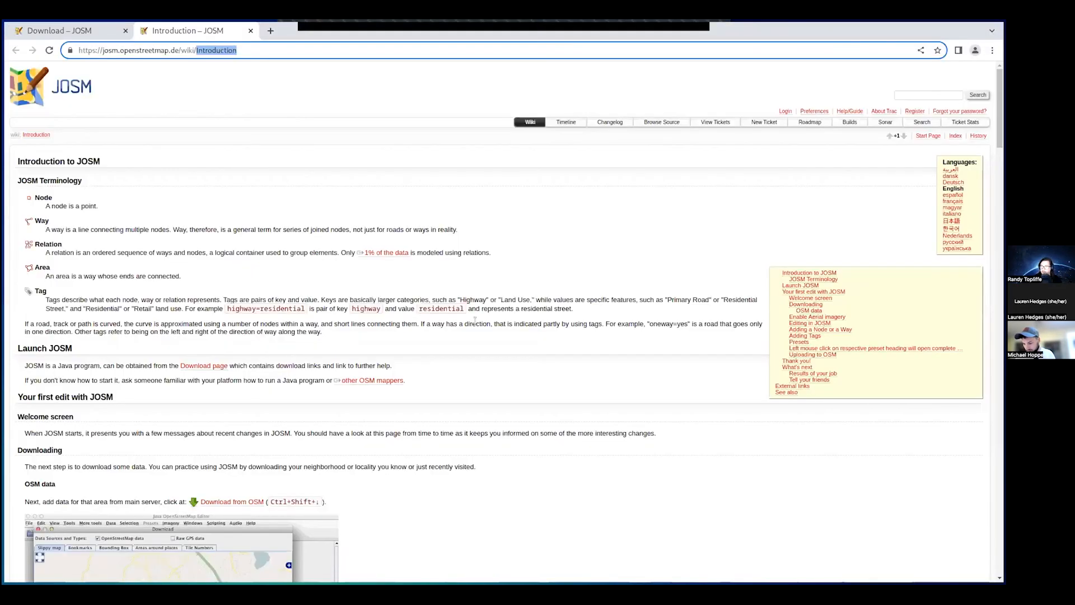
- Search for openstreetmap in a new tab and go to the openstreetmap.org login page
left_click(271, 31)
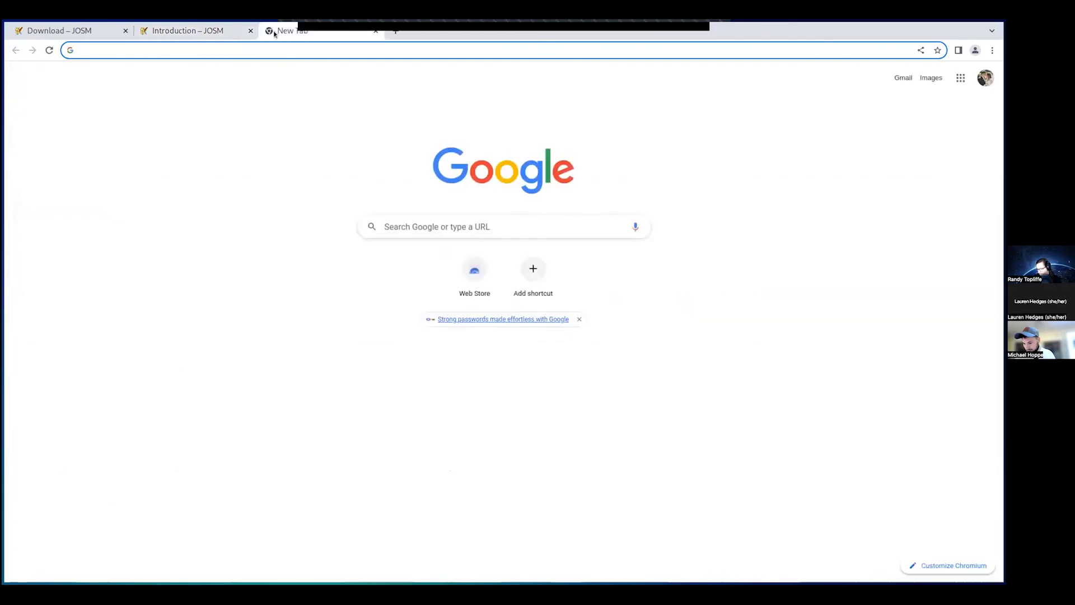
type("opens")
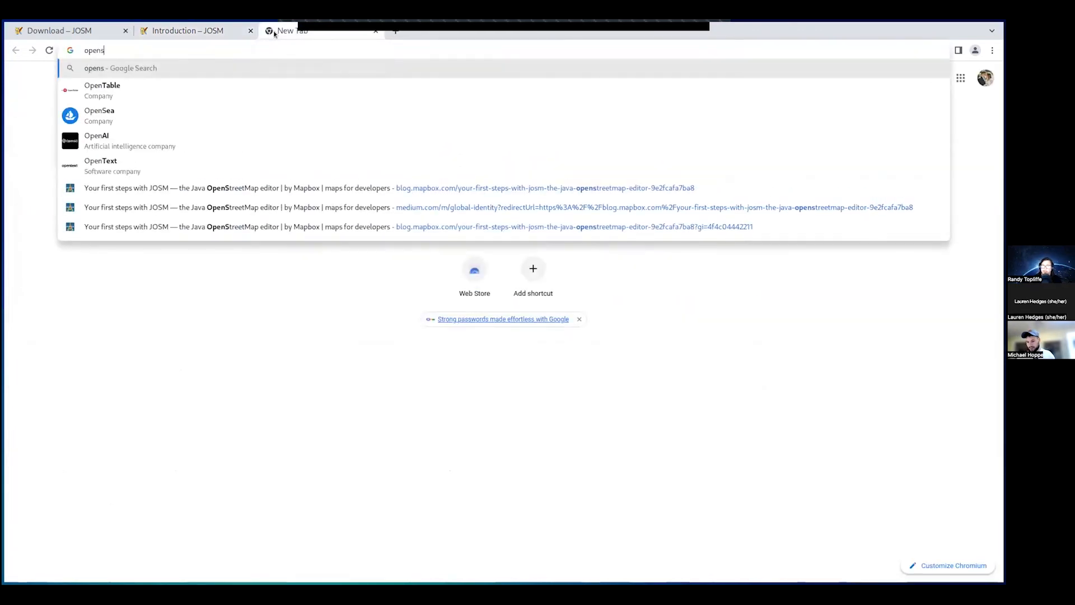
type("tre")
key("Return")
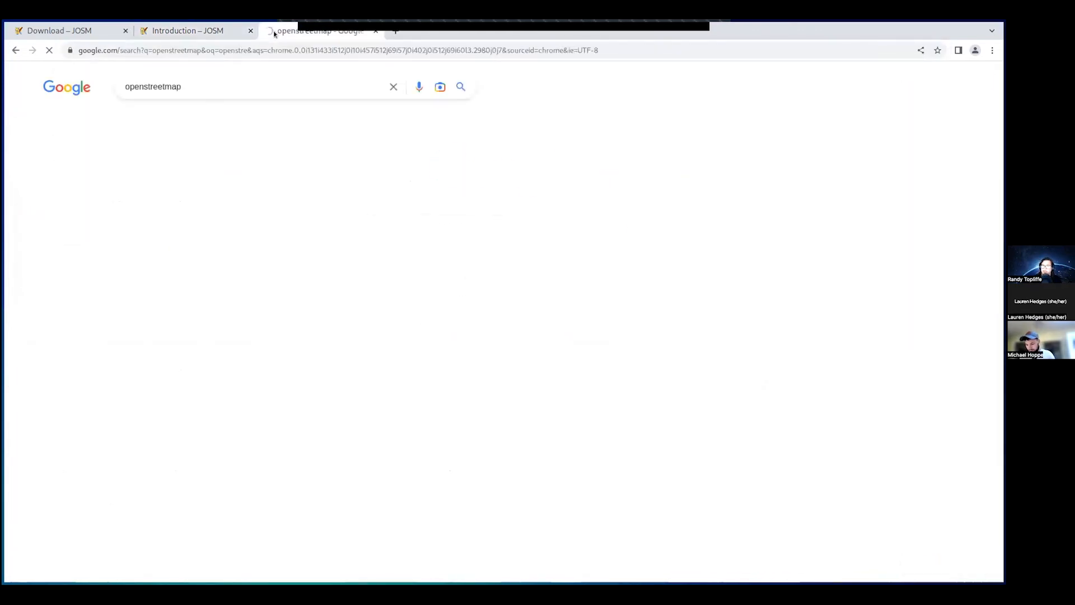
left_click(168, 177)
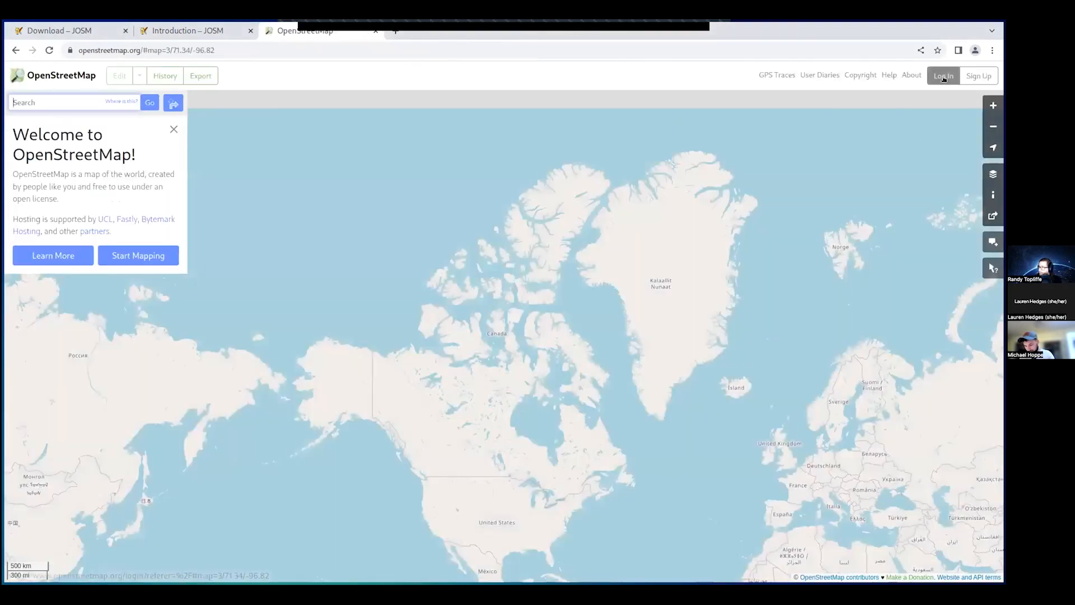
left_click(944, 76)
- Log in with the account e-mail and password, choosing Remember me, and decline saving the password
left_click(301, 197)
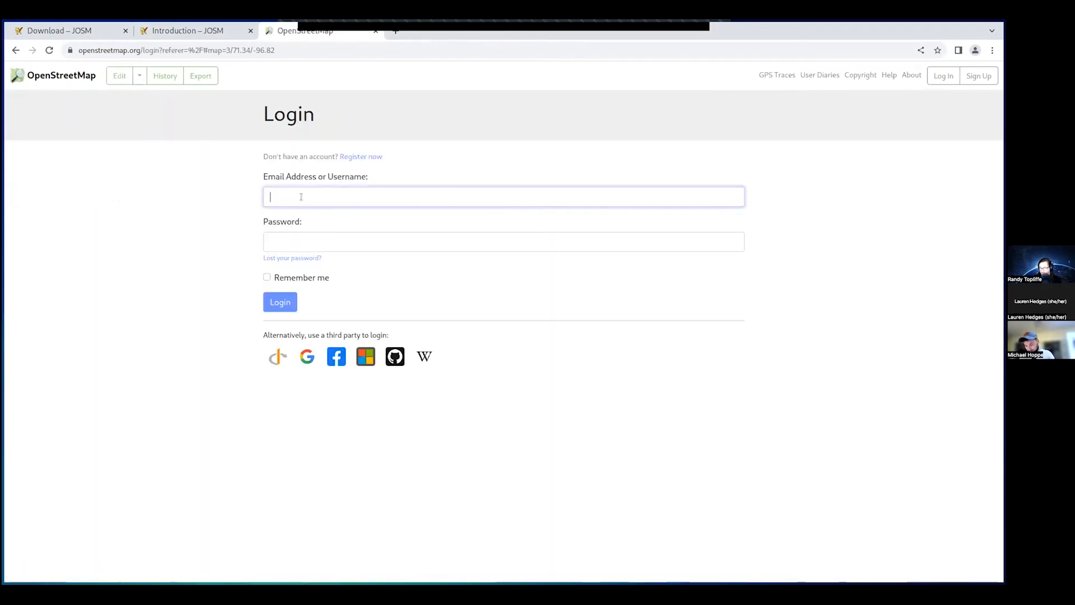
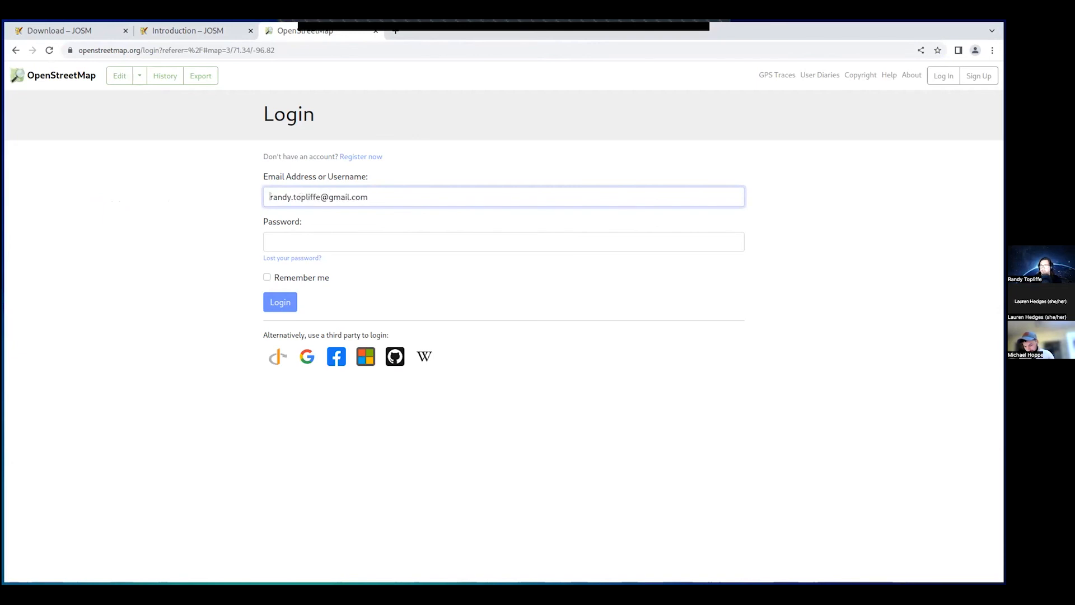
left_click(302, 258)
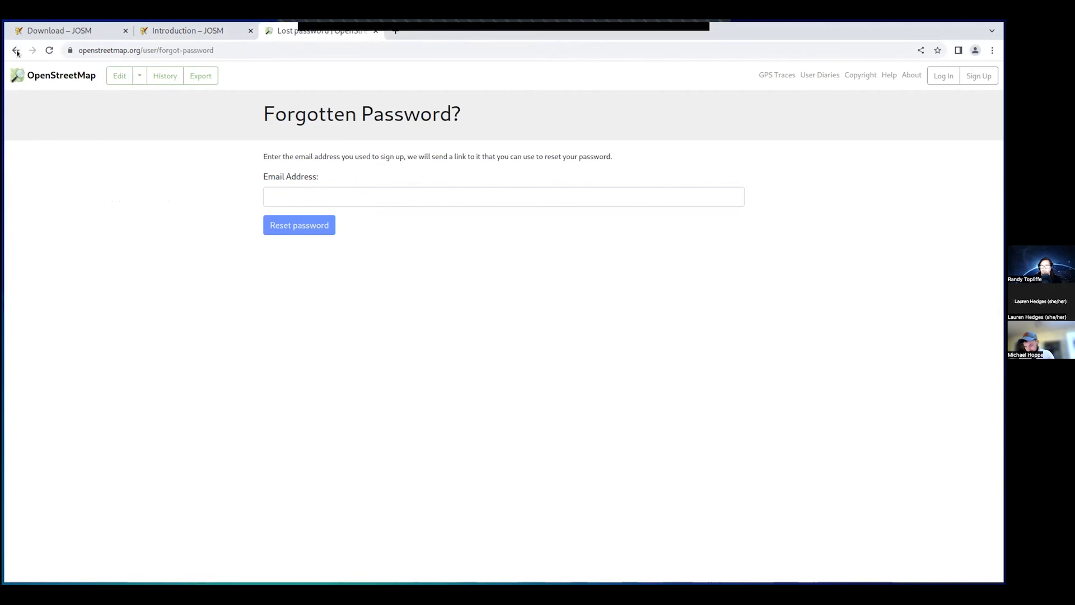
left_click(16, 50)
left_click(296, 241)
key("ctrl+v")
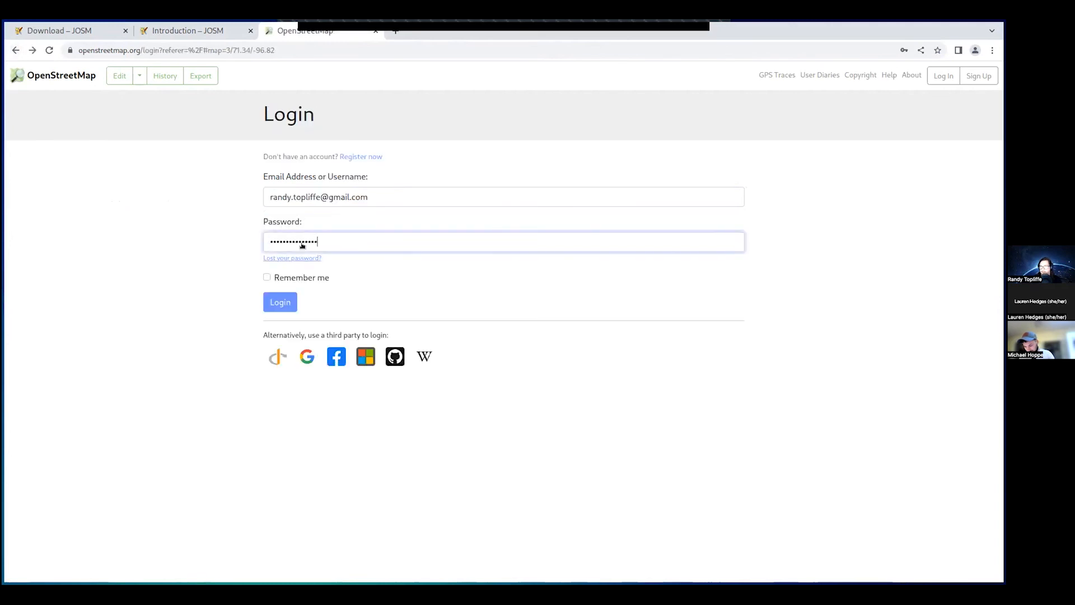
left_click(266, 277)
left_click(276, 303)
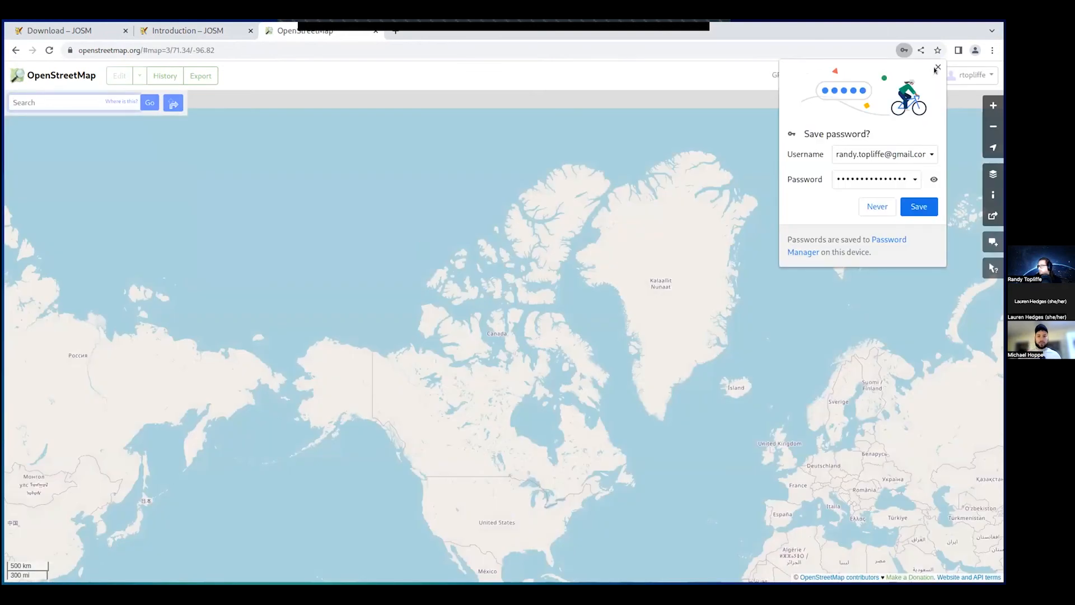
left_click(918, 207)
left_click(961, 74)
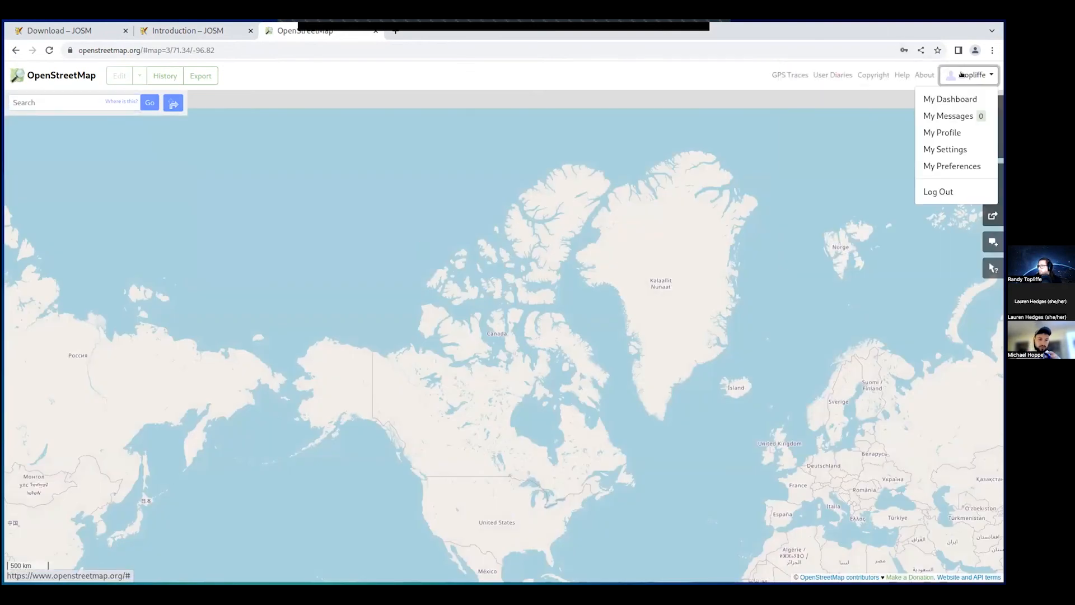
- Go from the profile to My Edits and open the newest changeset, 128149406
left_click(954, 99)
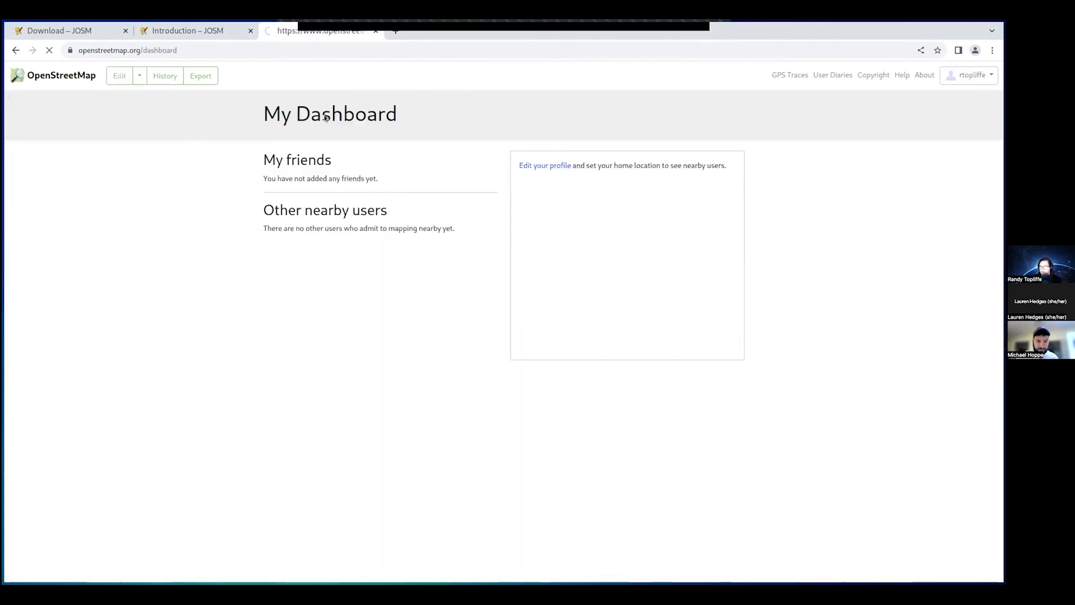
left_click(968, 75)
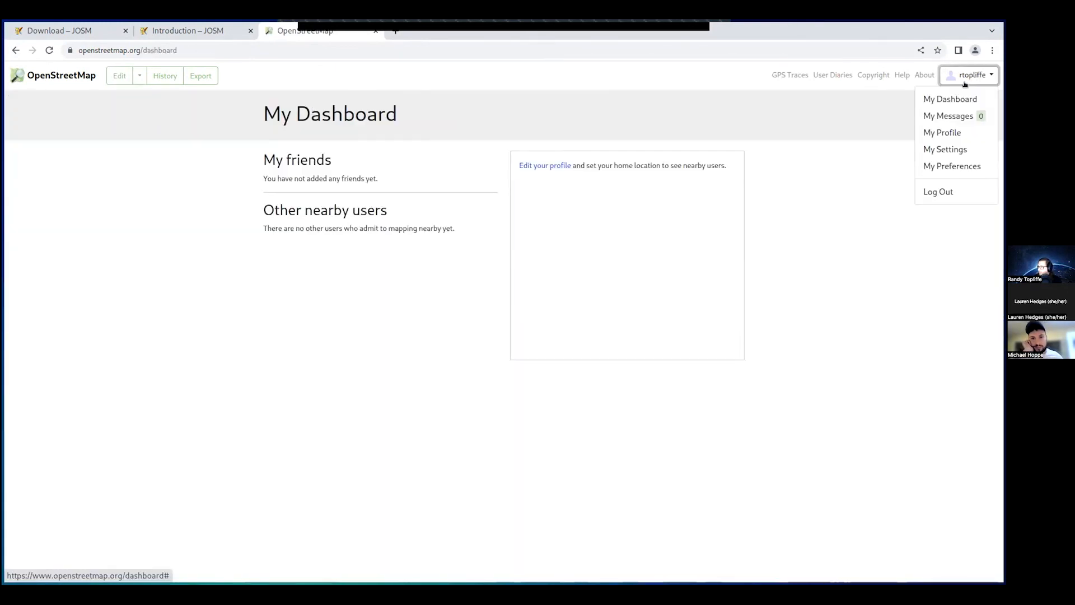
left_click(953, 132)
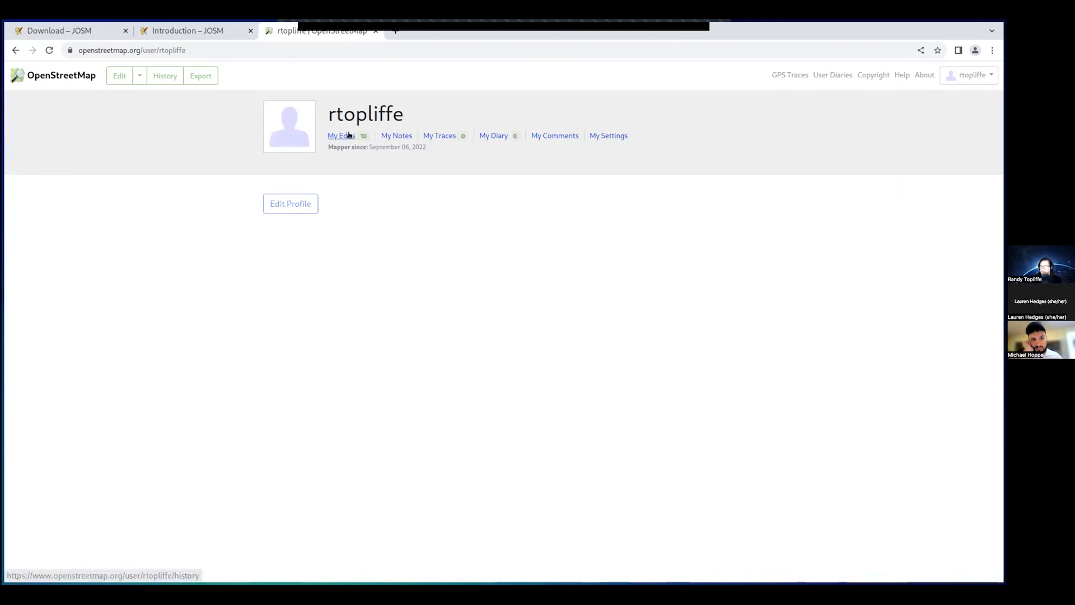
left_click(348, 135)
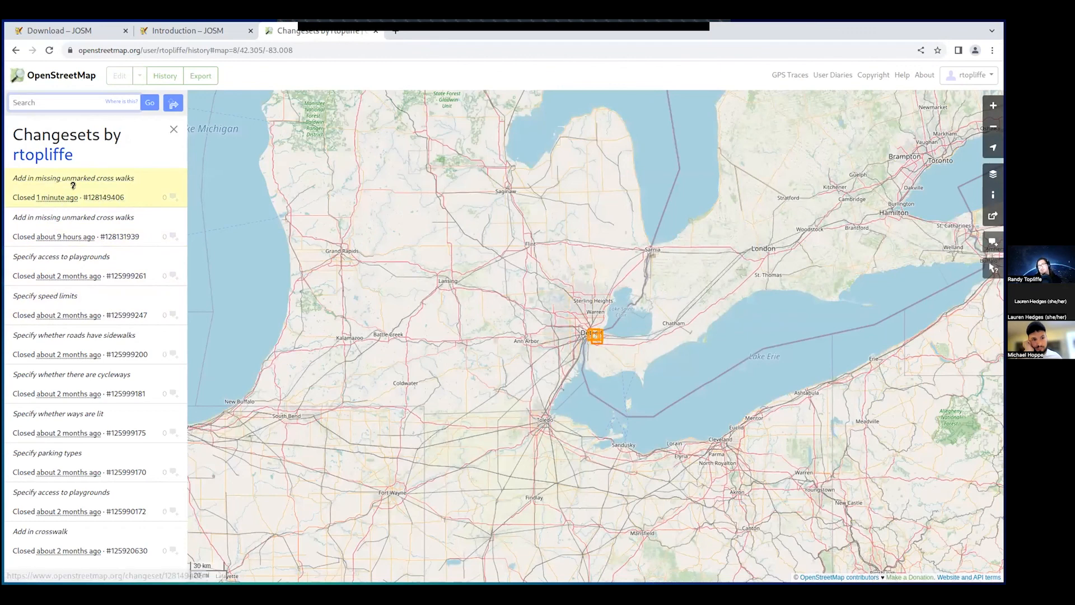
left_click(119, 178)
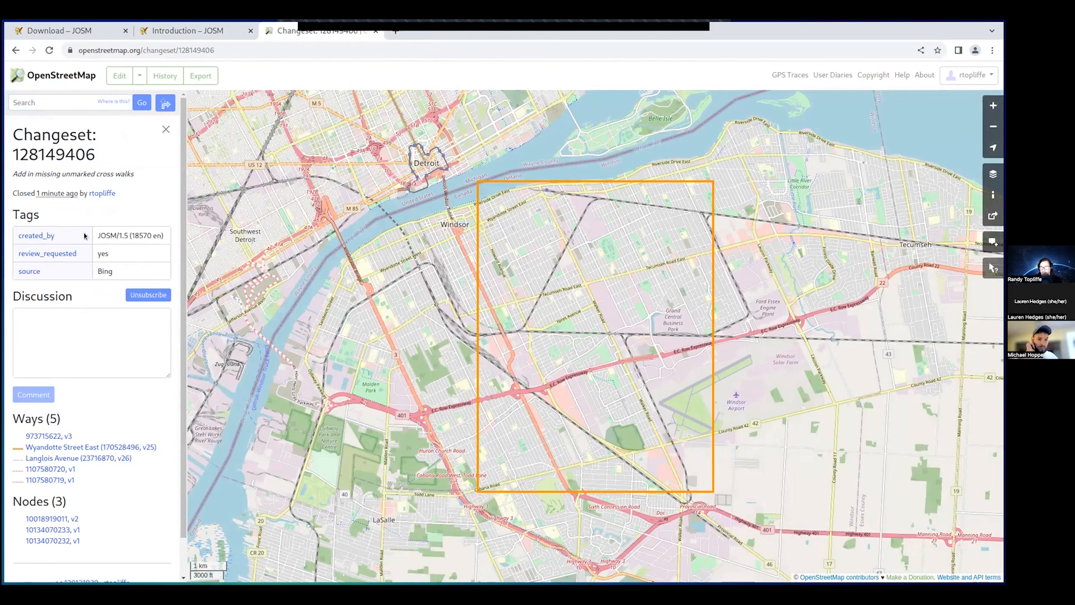
- Review the 'Add in missing unmarked cross walks' changeset page, then switch back to JOSM
scroll(132, 439, "down", 2)
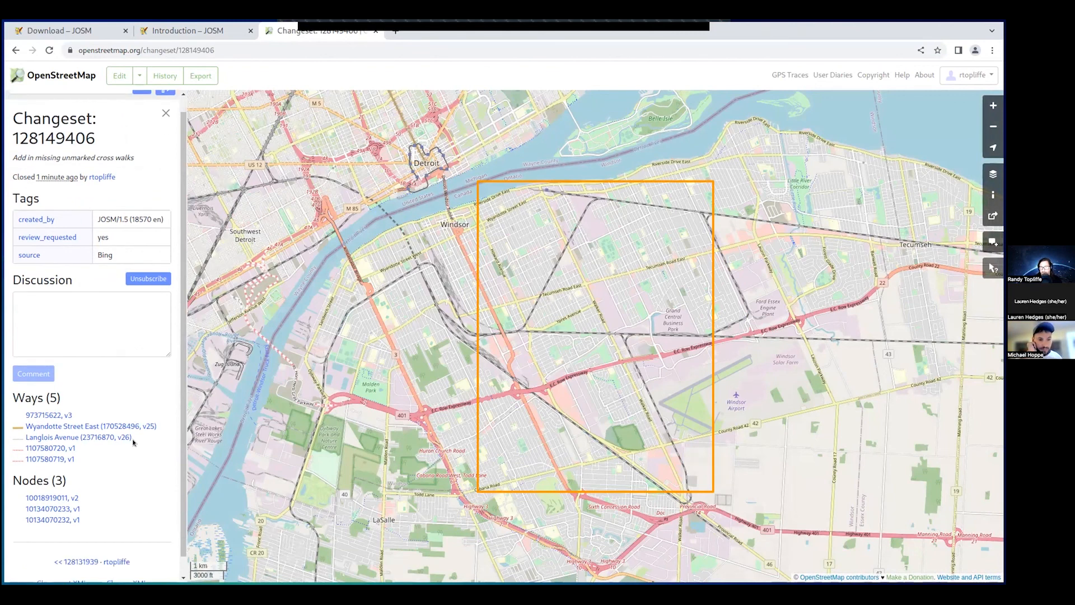
scroll(133, 445, "up", 2)
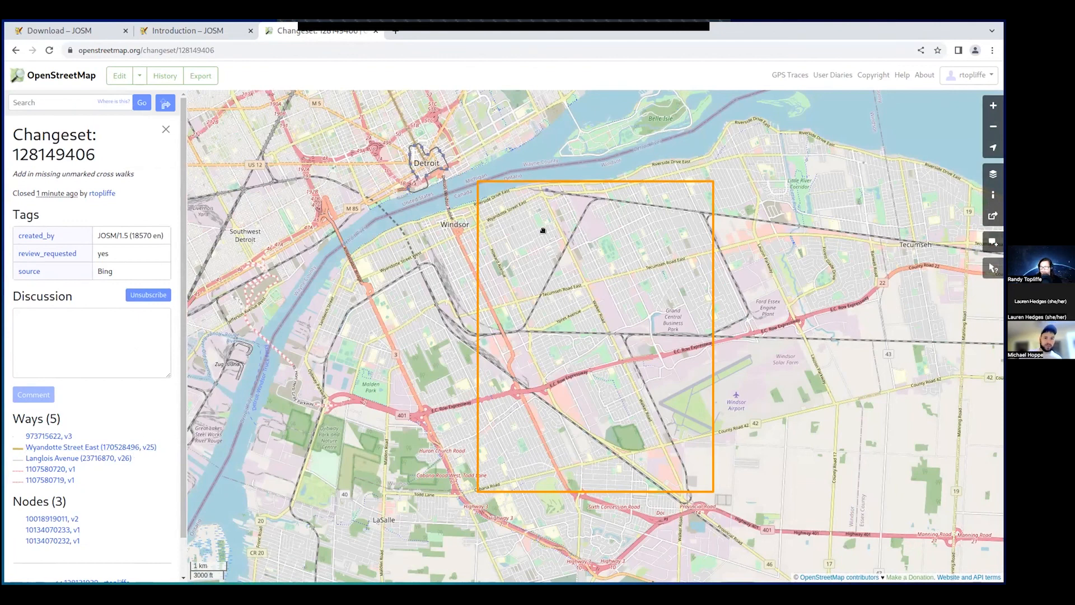
right_click(584, 310)
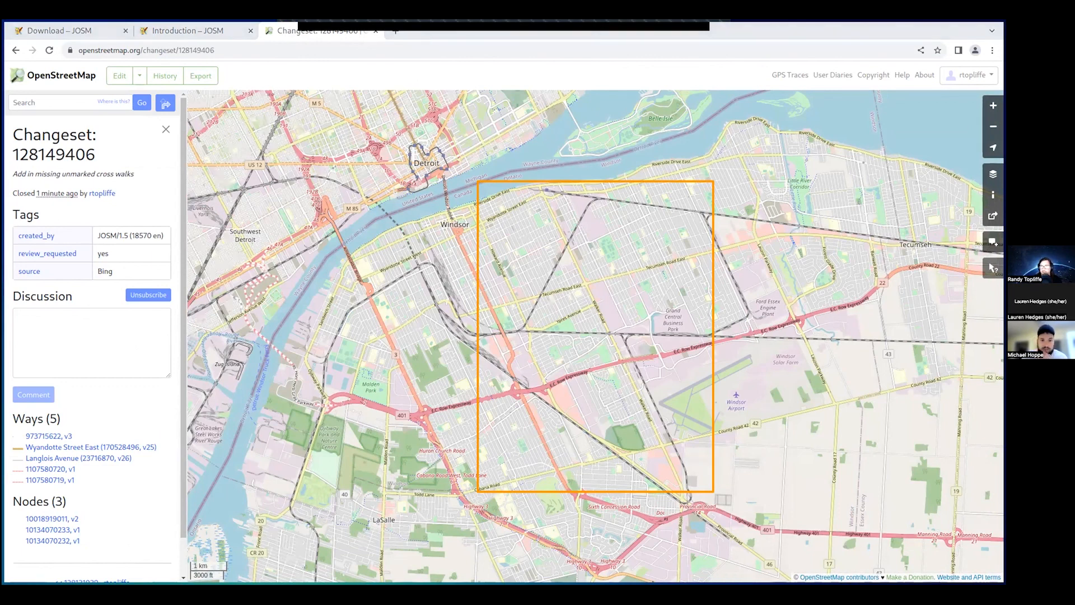
key("alt+Tab")
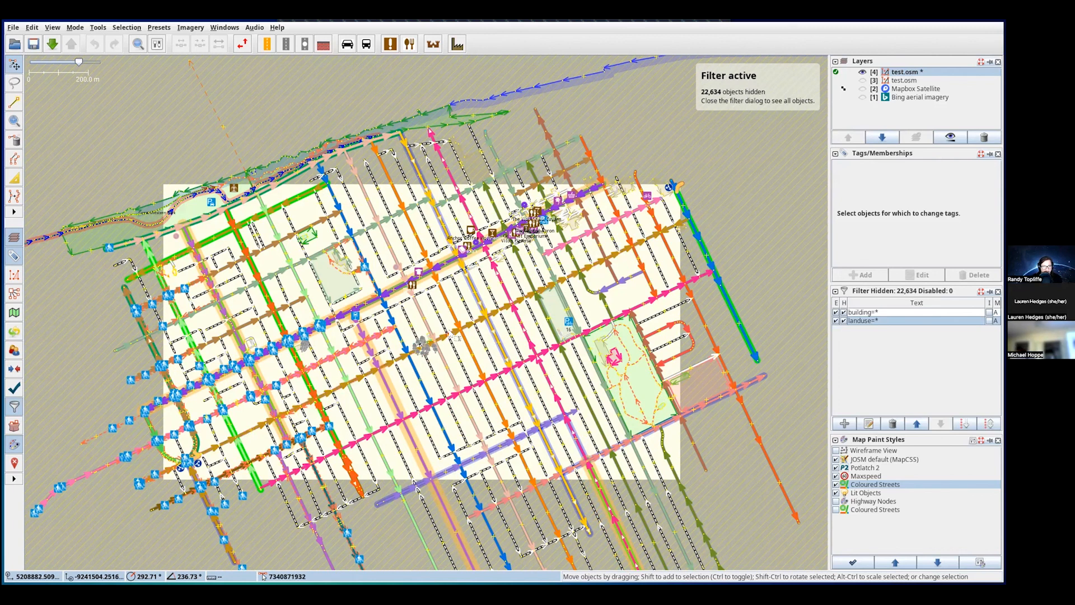
- Validate the test data and select the two footways behind the single reported error
left_click(7, 388)
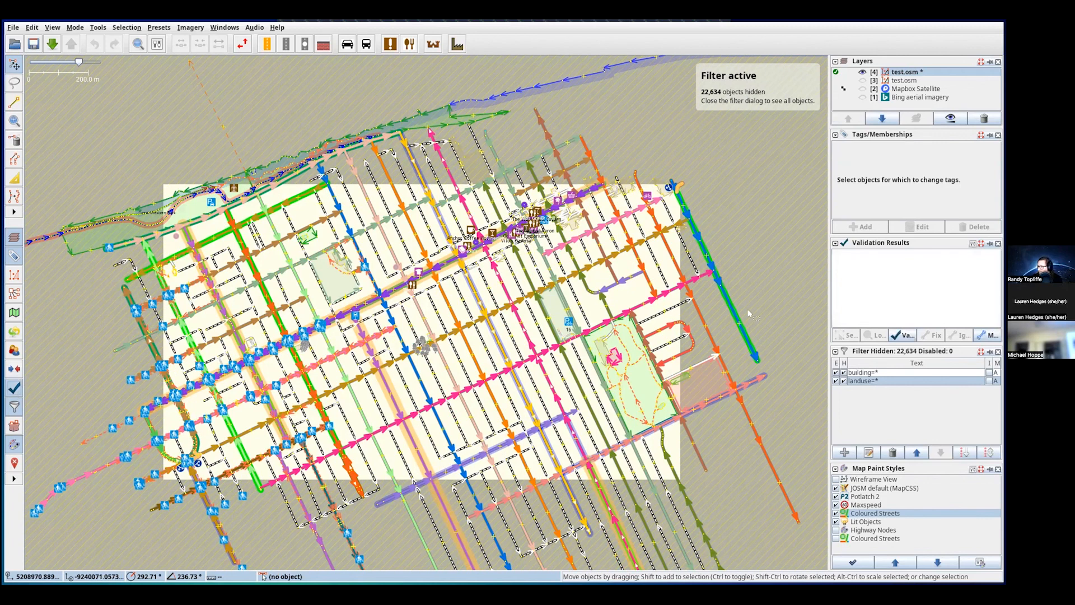
left_click(902, 334)
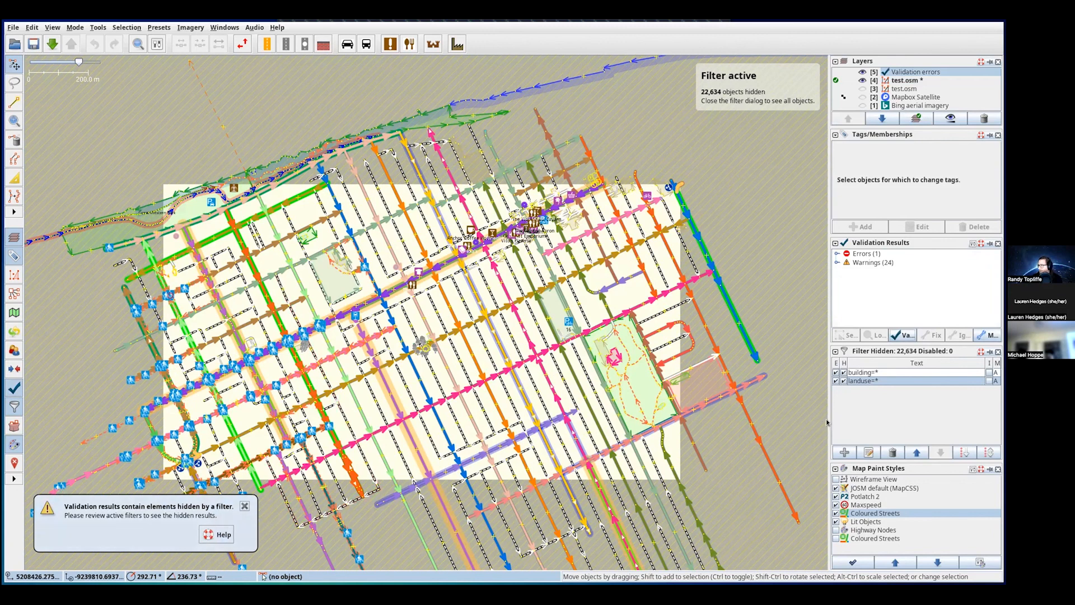
left_click(841, 255)
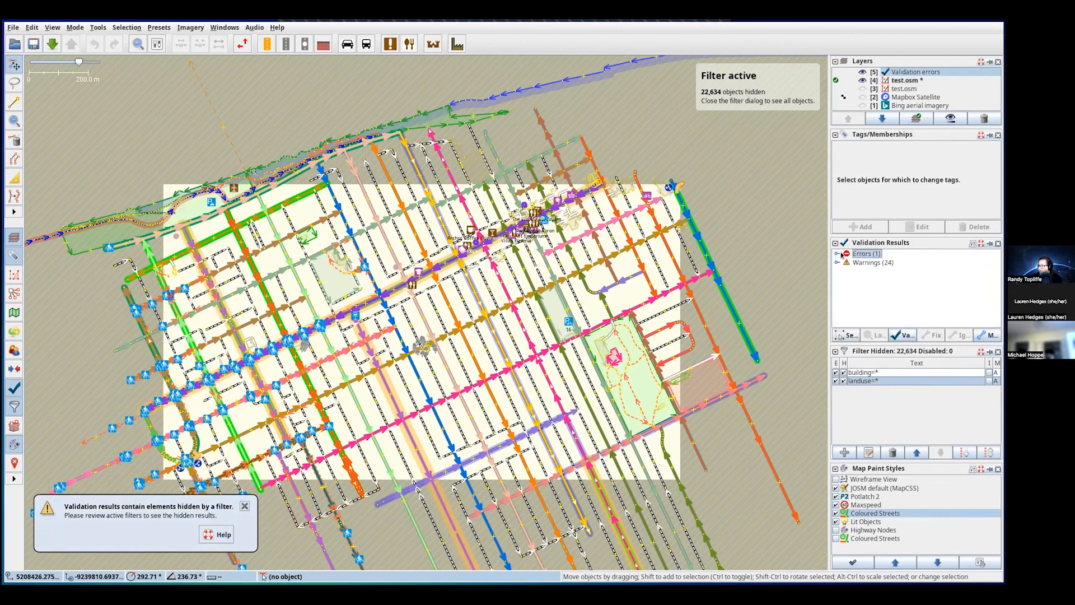
left_click(845, 334)
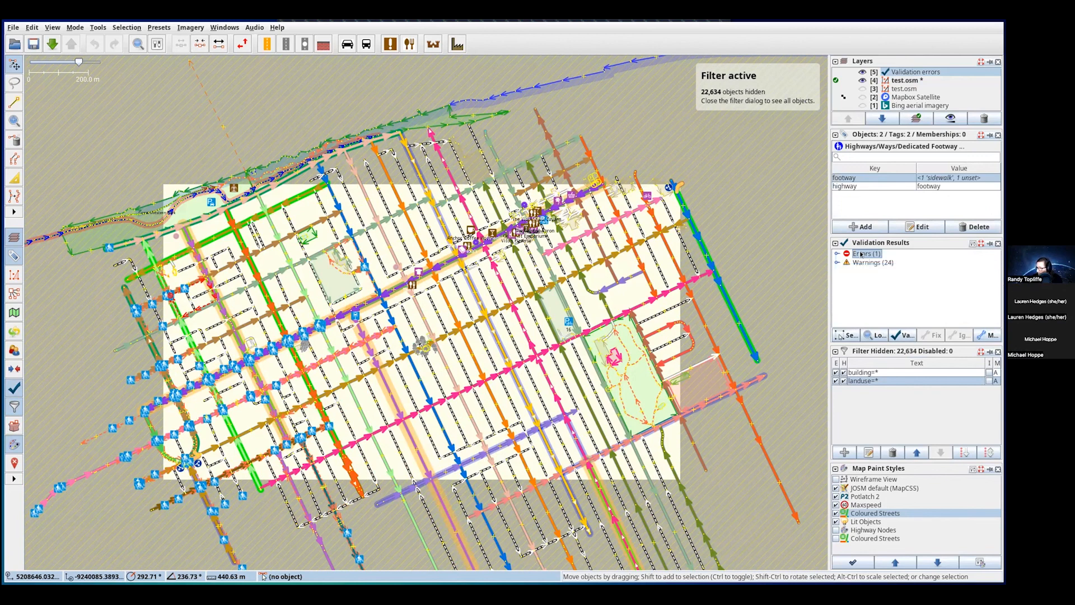
- Expand the error to reveal Overlapping highways and select its 2-ways entry
left_click(863, 335)
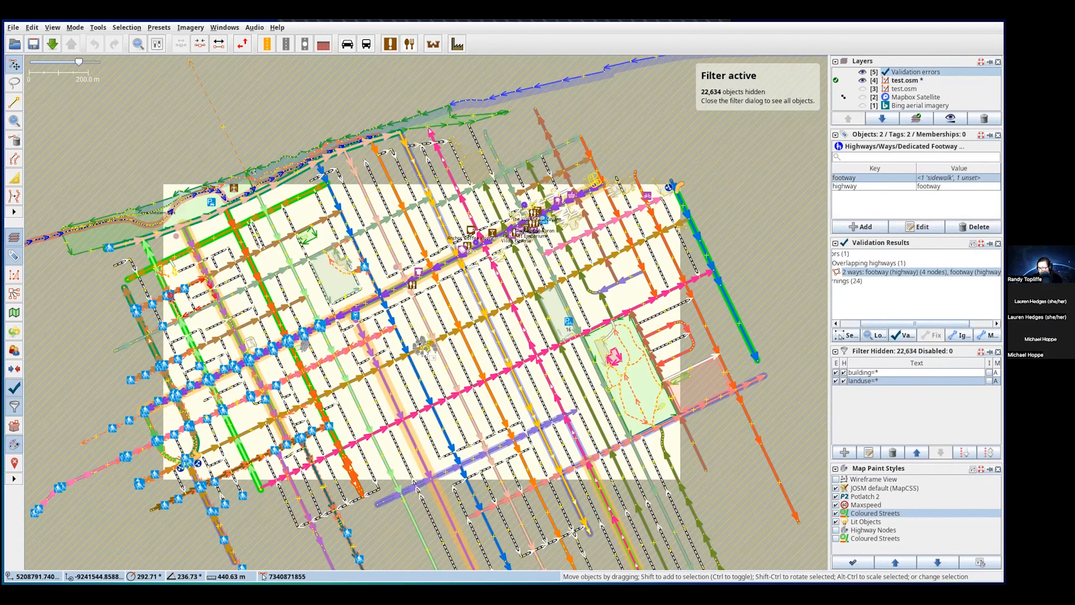
scroll(430, 353, "up", 5)
scroll(430, 354, "up", 2)
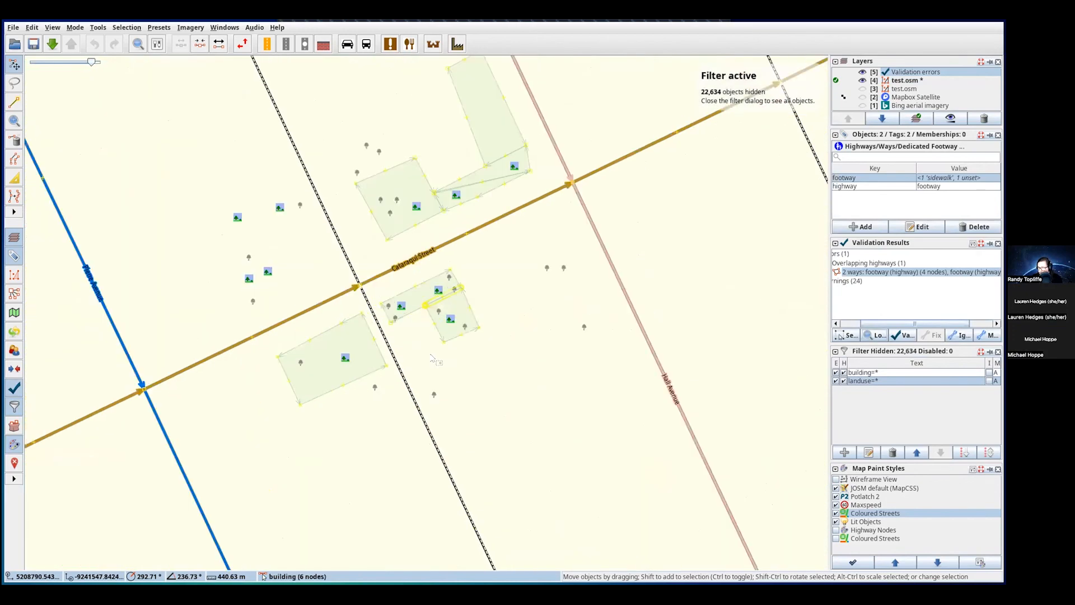
scroll(430, 354, "down", 5)
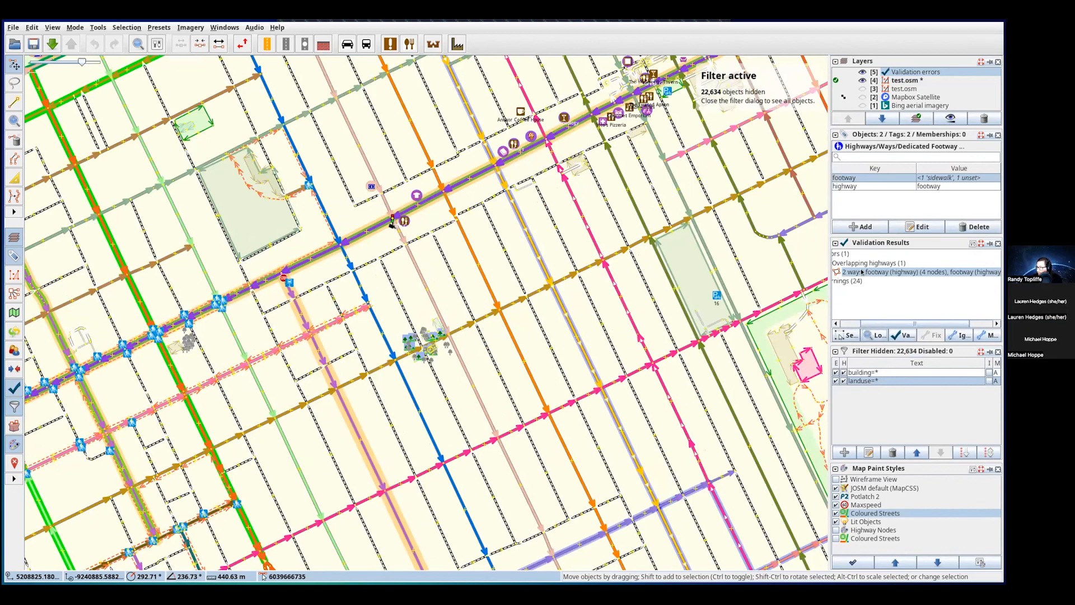
left_click(878, 272)
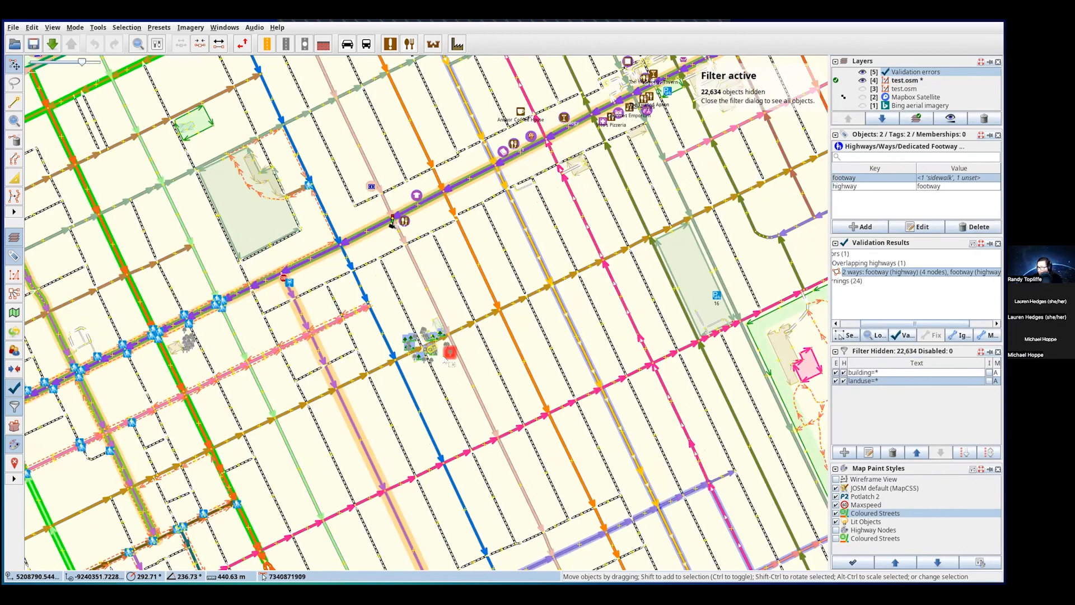
- Zoom the map in and out to inspect the two footways sharing a segment
scroll(428, 347, "up", 5)
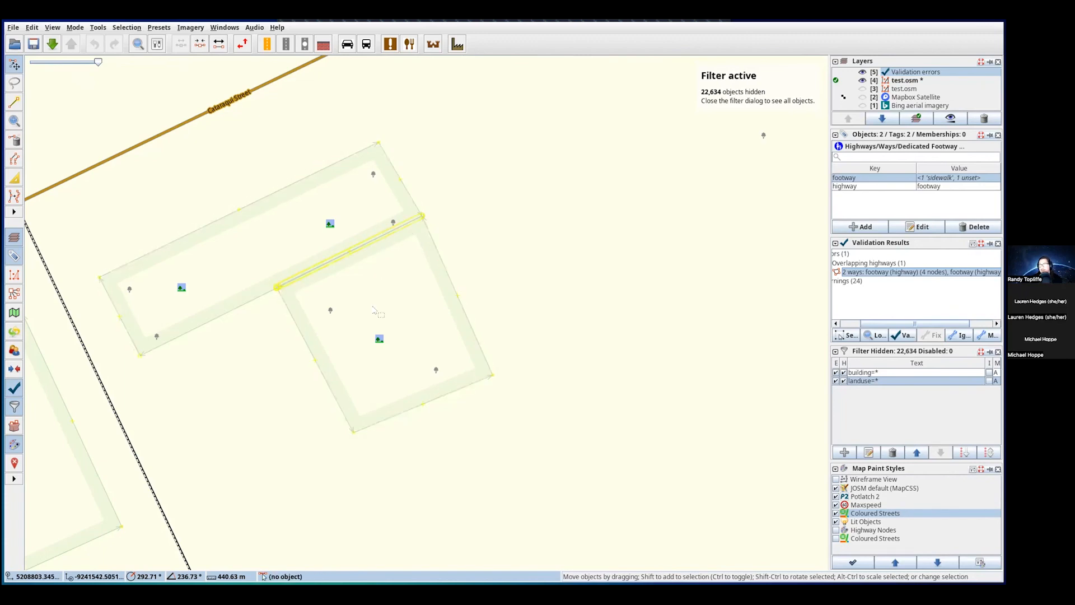
scroll(322, 374, "down", 3)
scroll(322, 374, "down", 2)
scroll(330, 376, "down", 2)
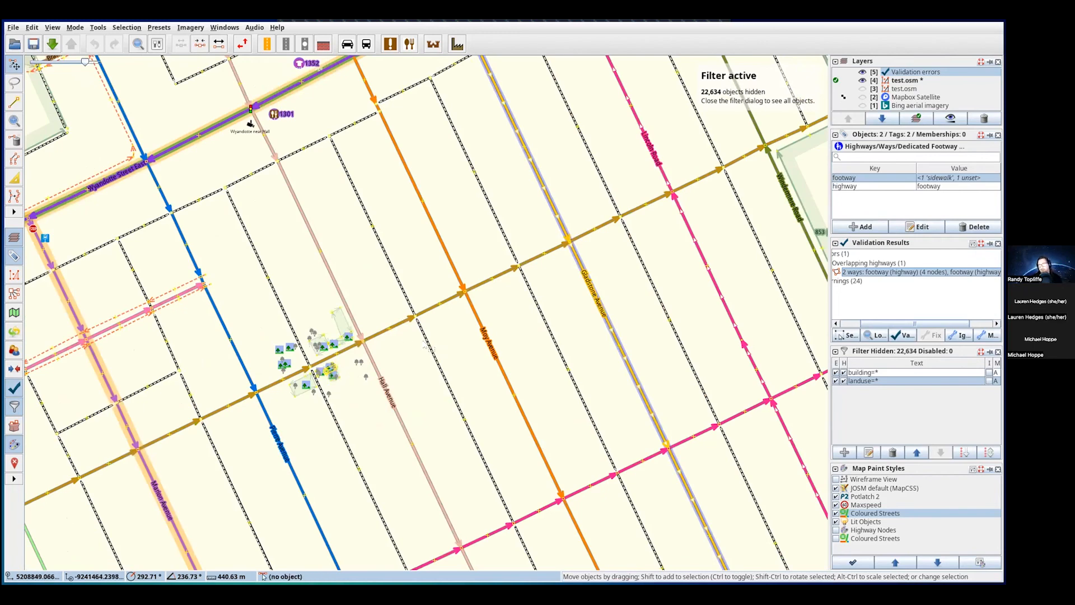
scroll(400, 336, "down", 1)
scroll(390, 341, "down", 1)
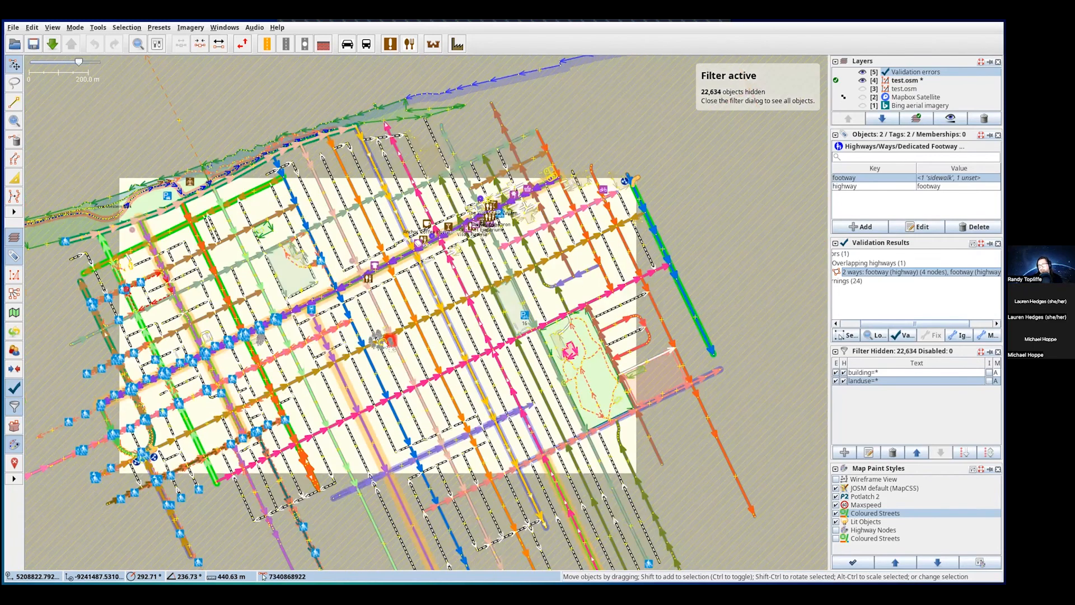
scroll(386, 347, "up", 1)
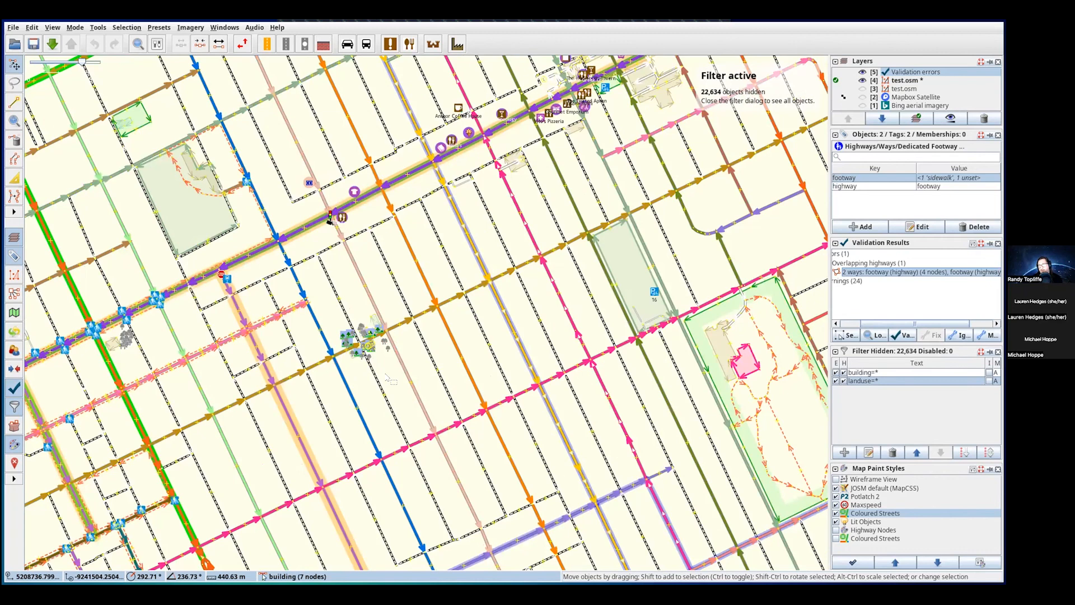